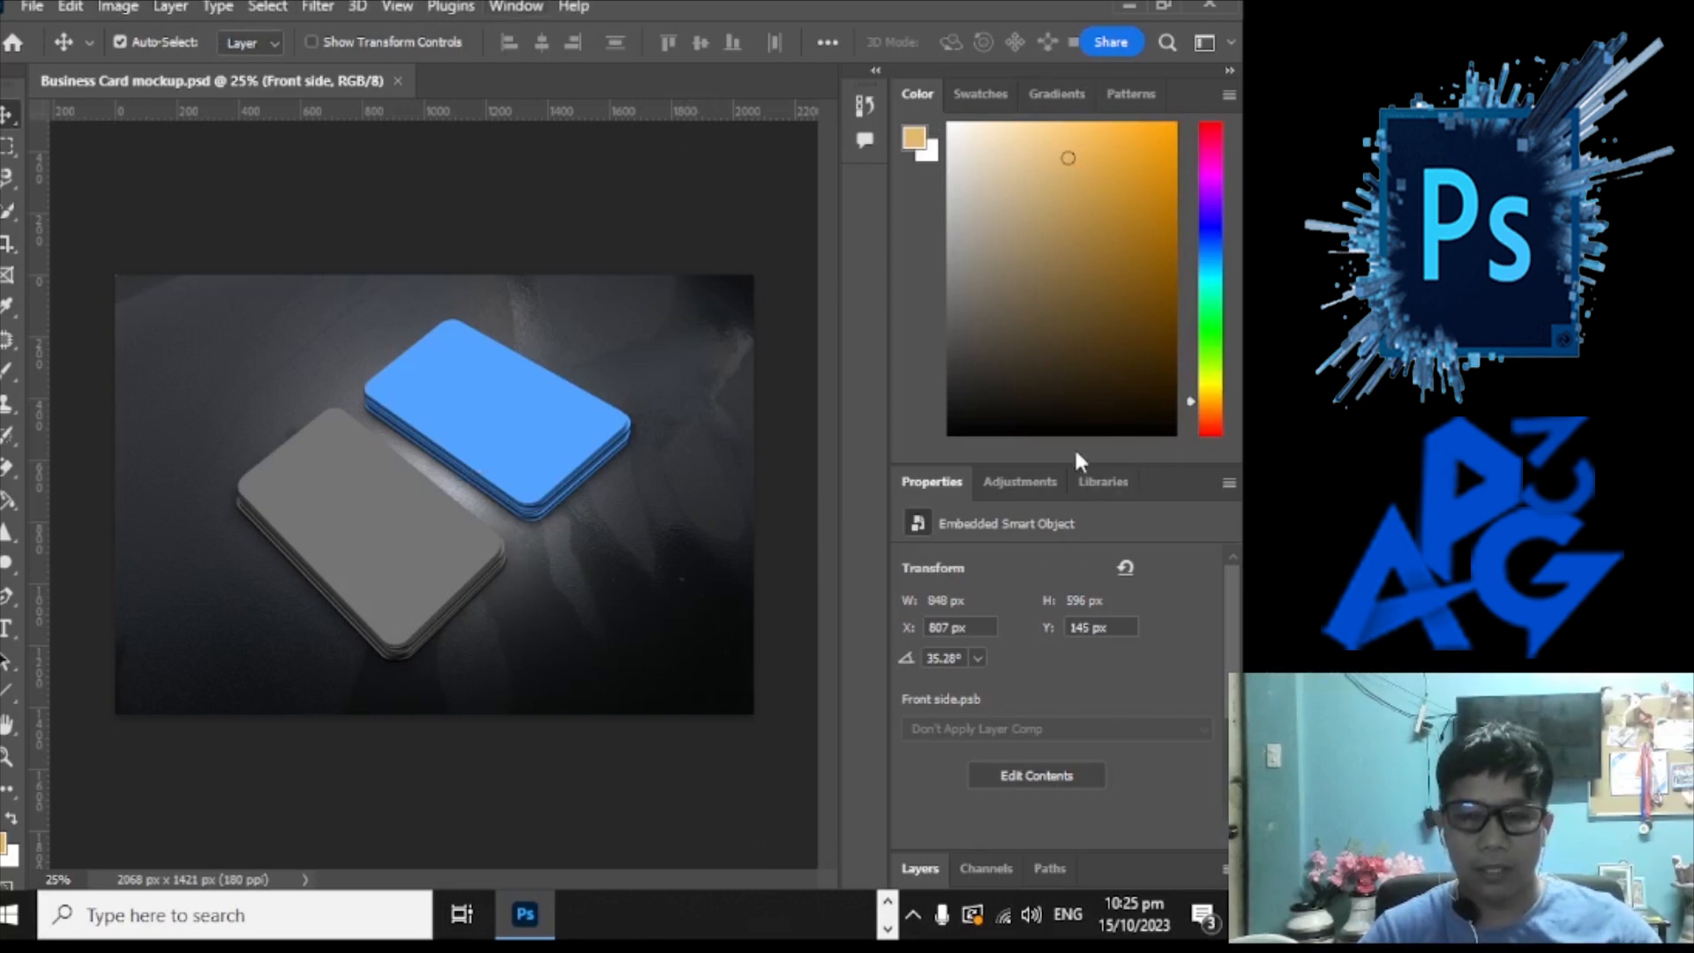
Step: Reset the workspace to the default Essentials layout
click(511, 6)
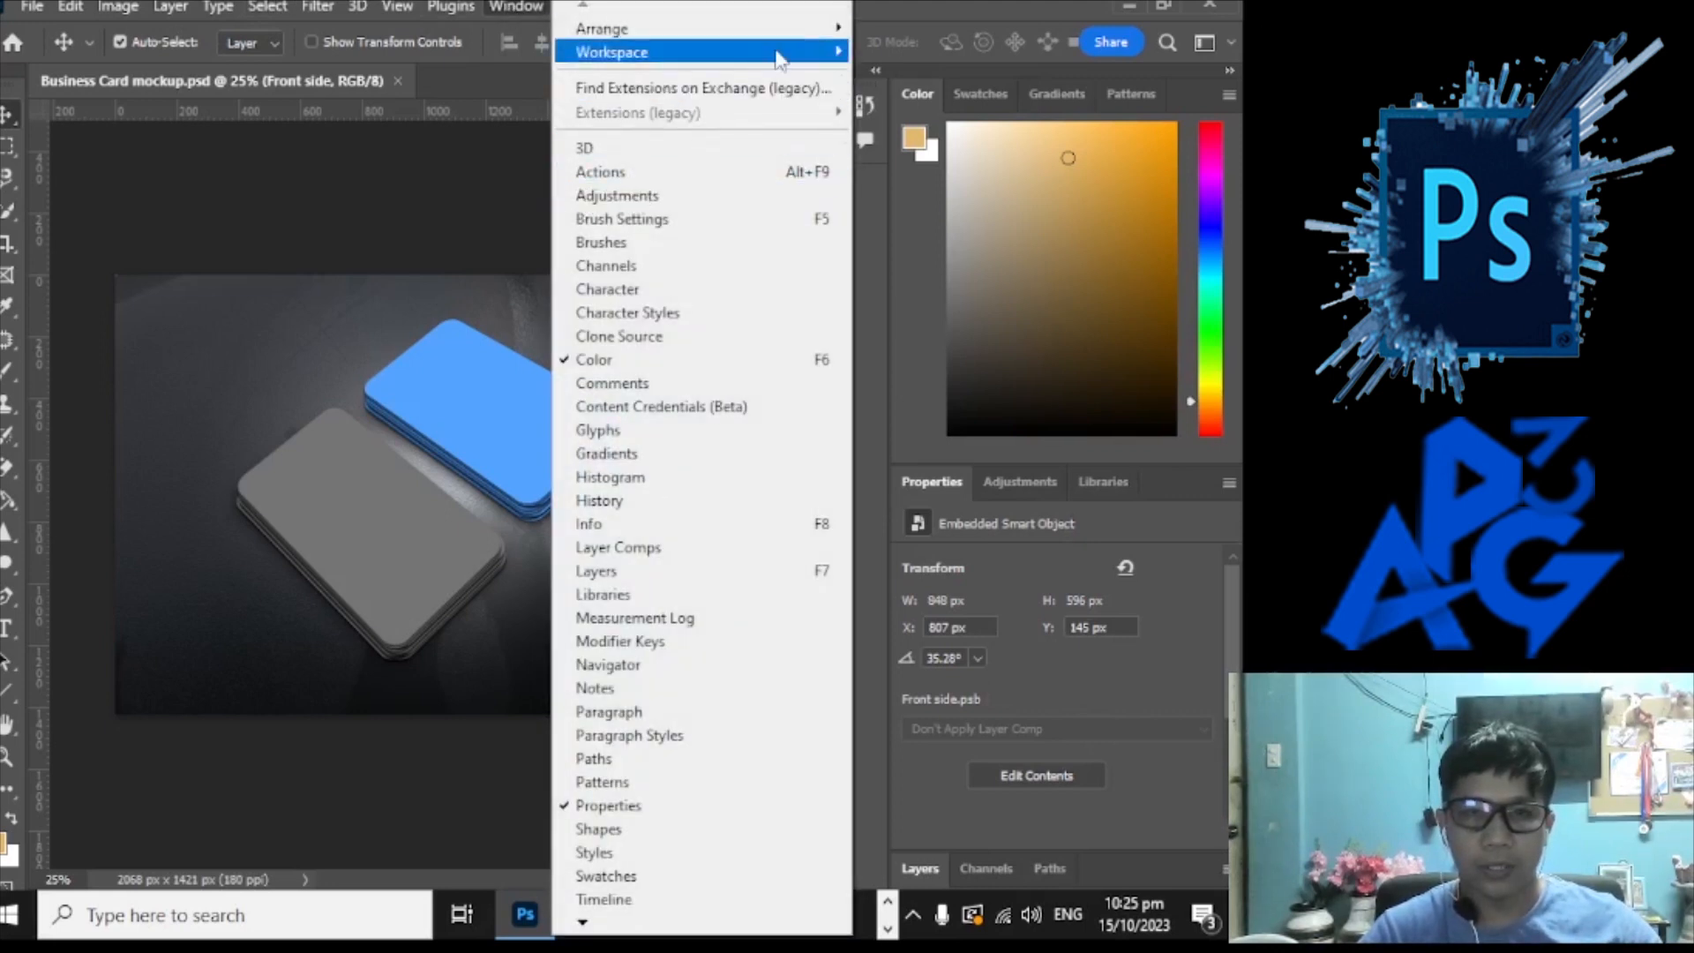
mouse_move(776, 53)
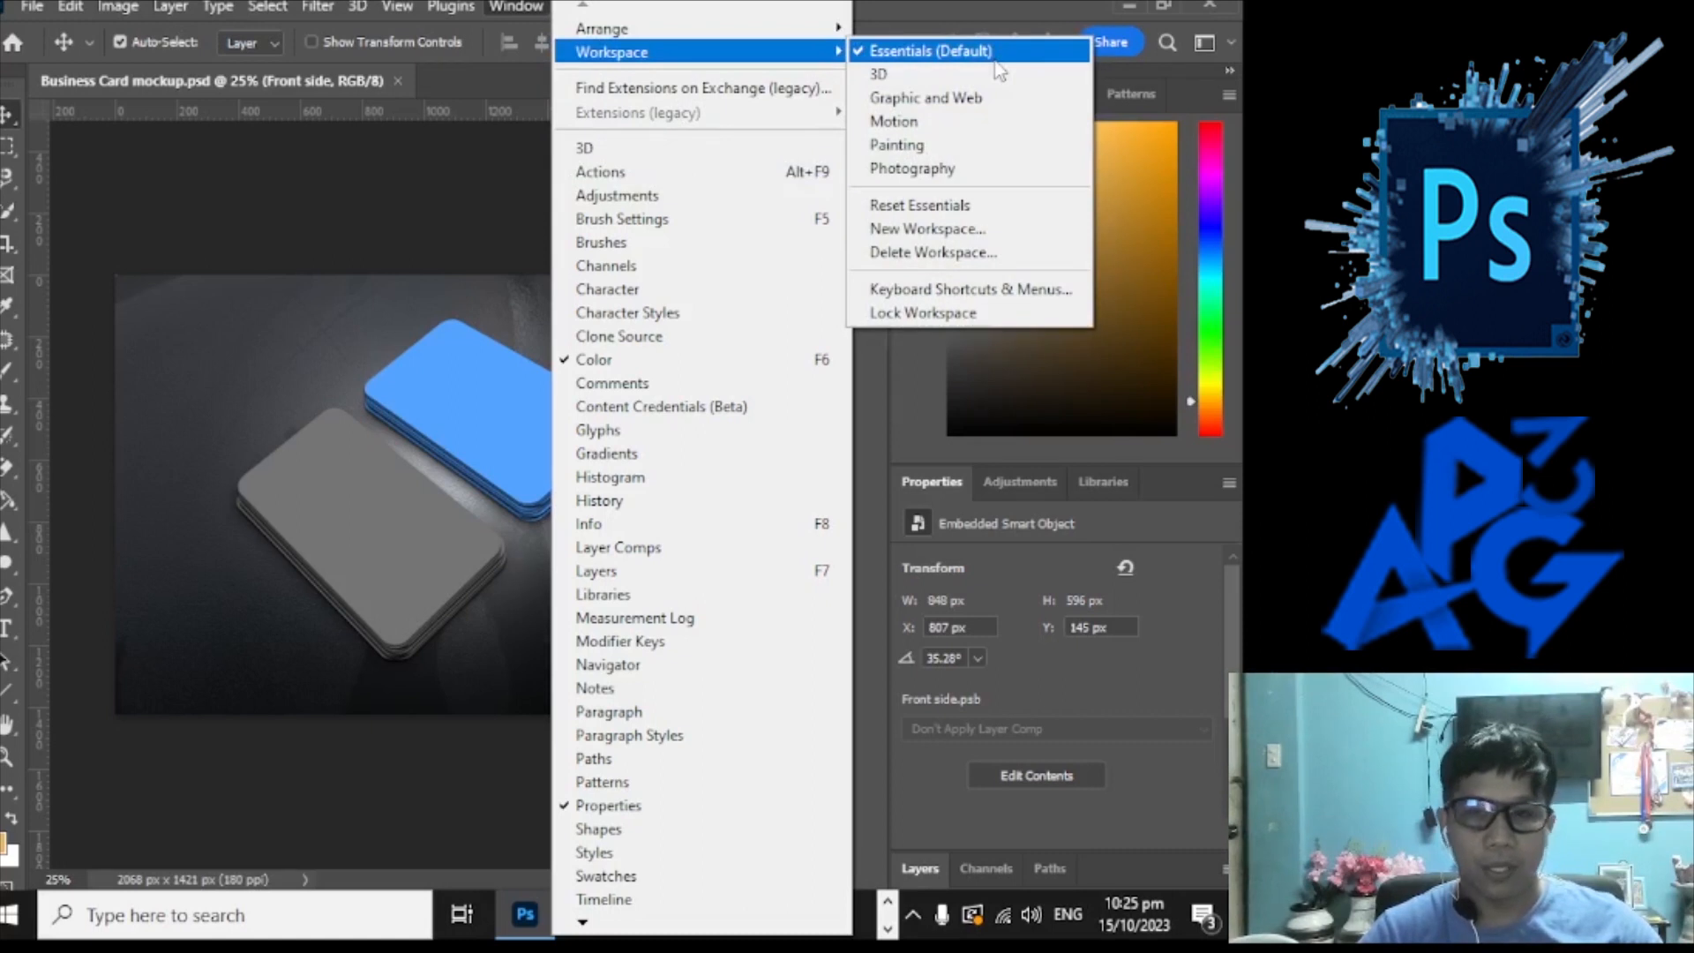
click(990, 207)
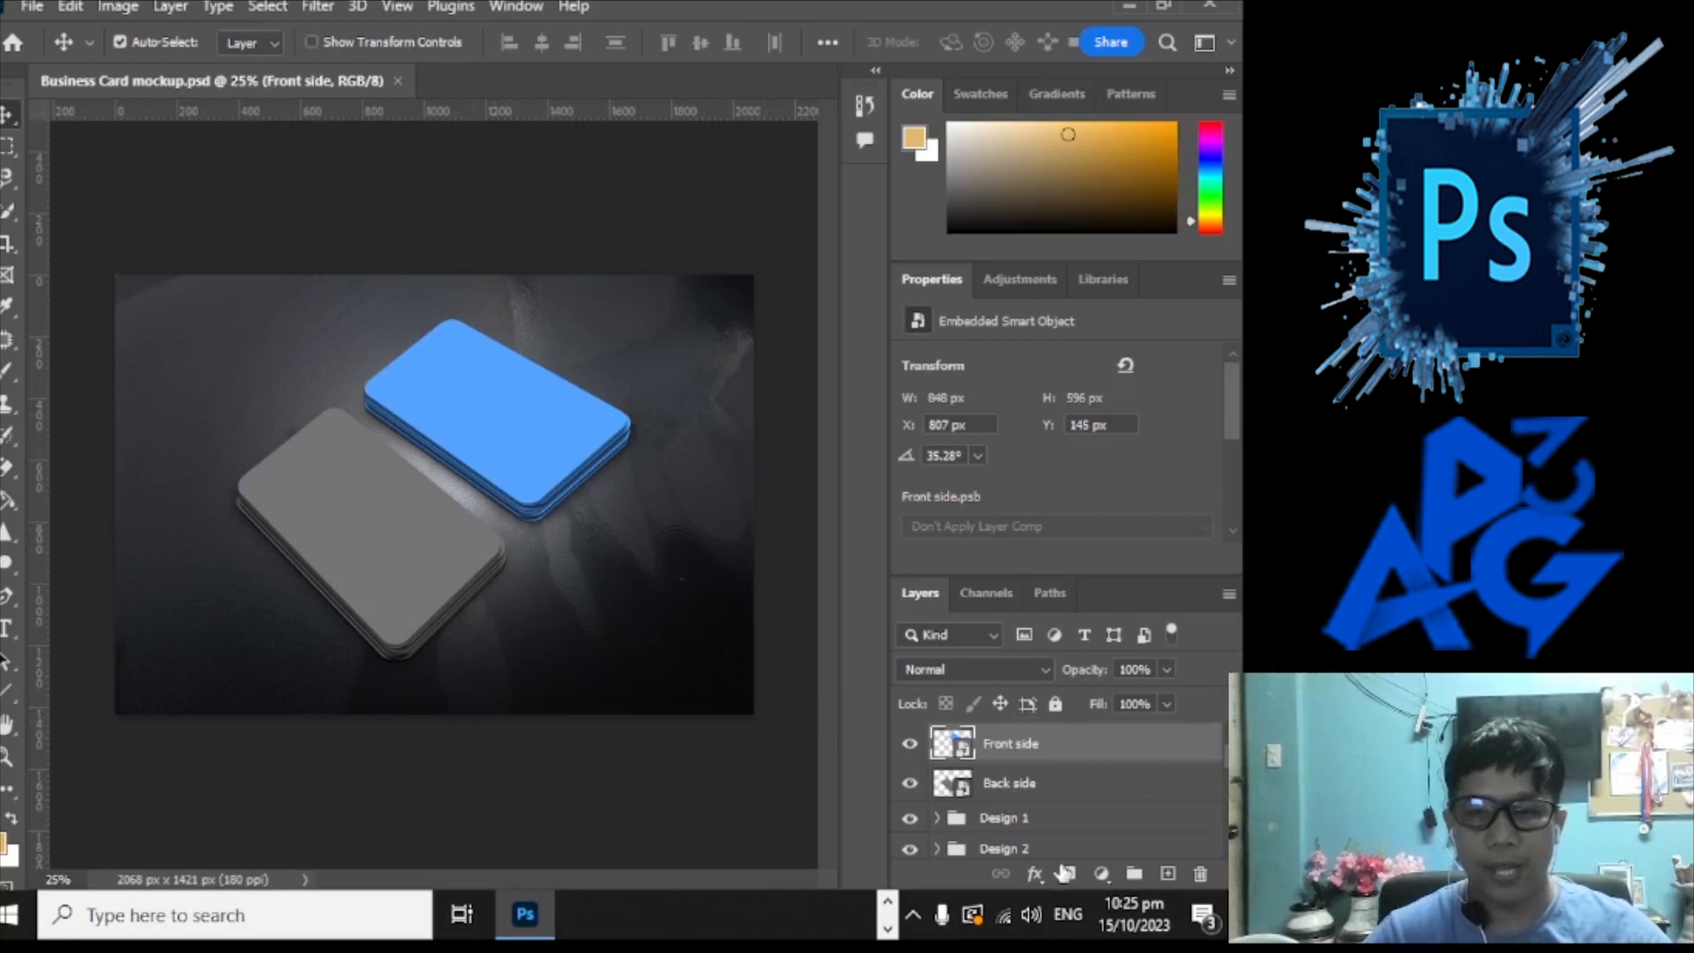
Step: Open the Front side layer's Layer Style options and close them with OK
double_click(1065, 757)
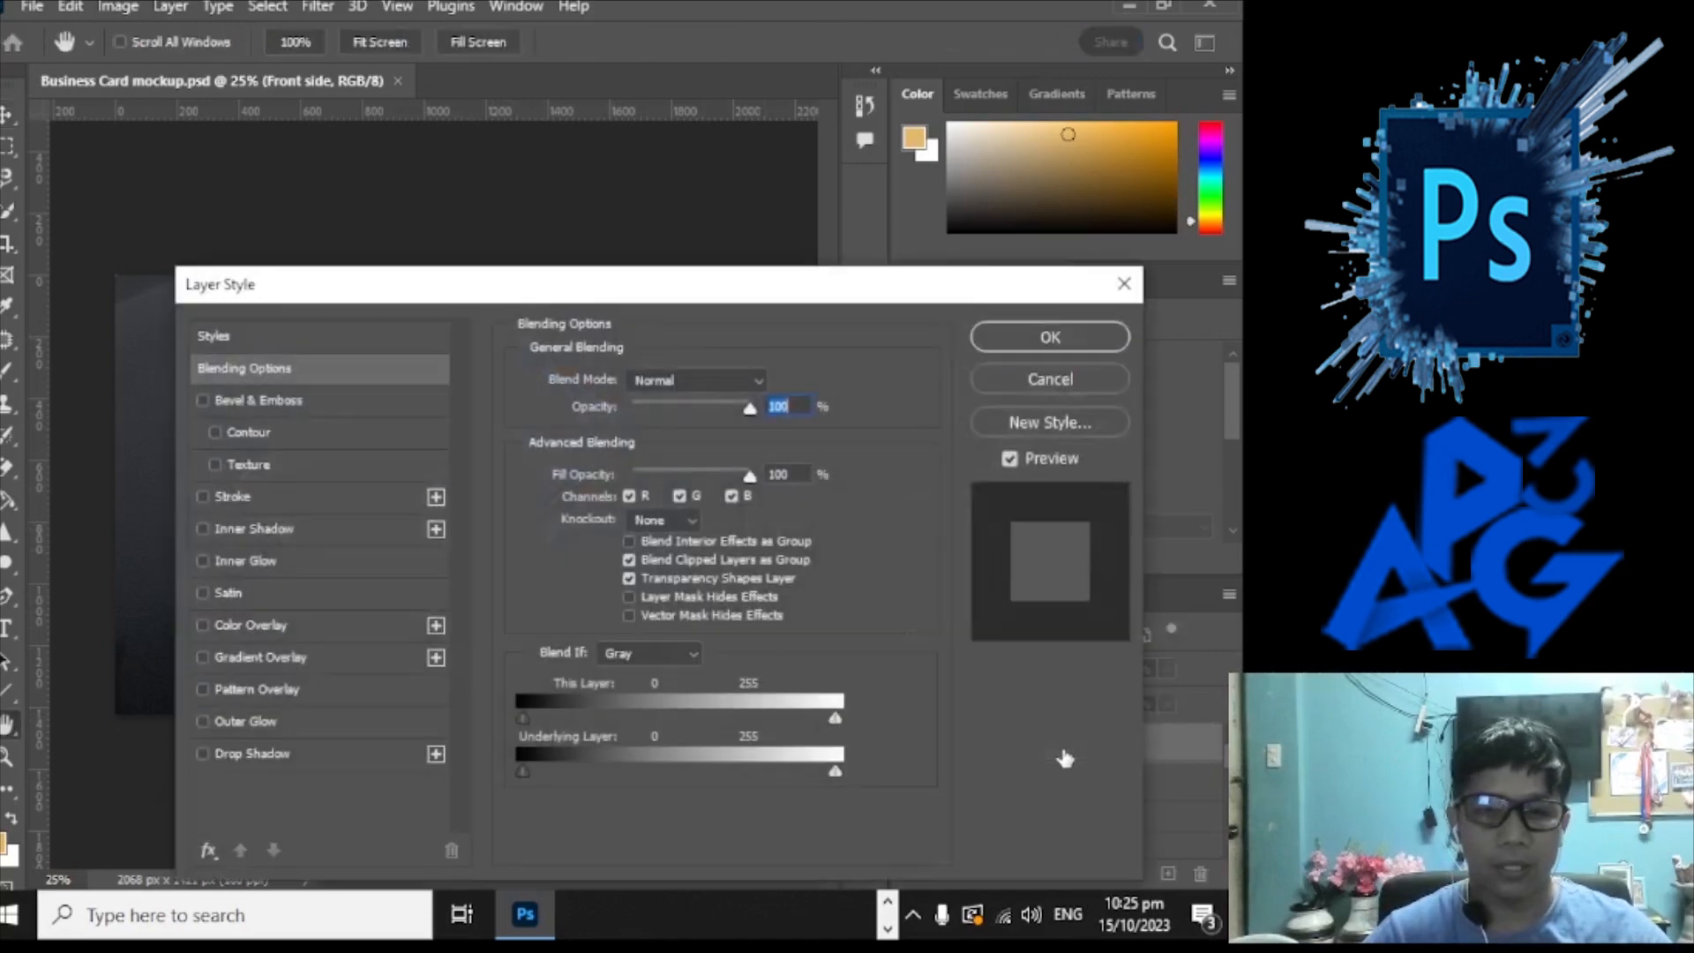
drag(624, 304, 626, 235)
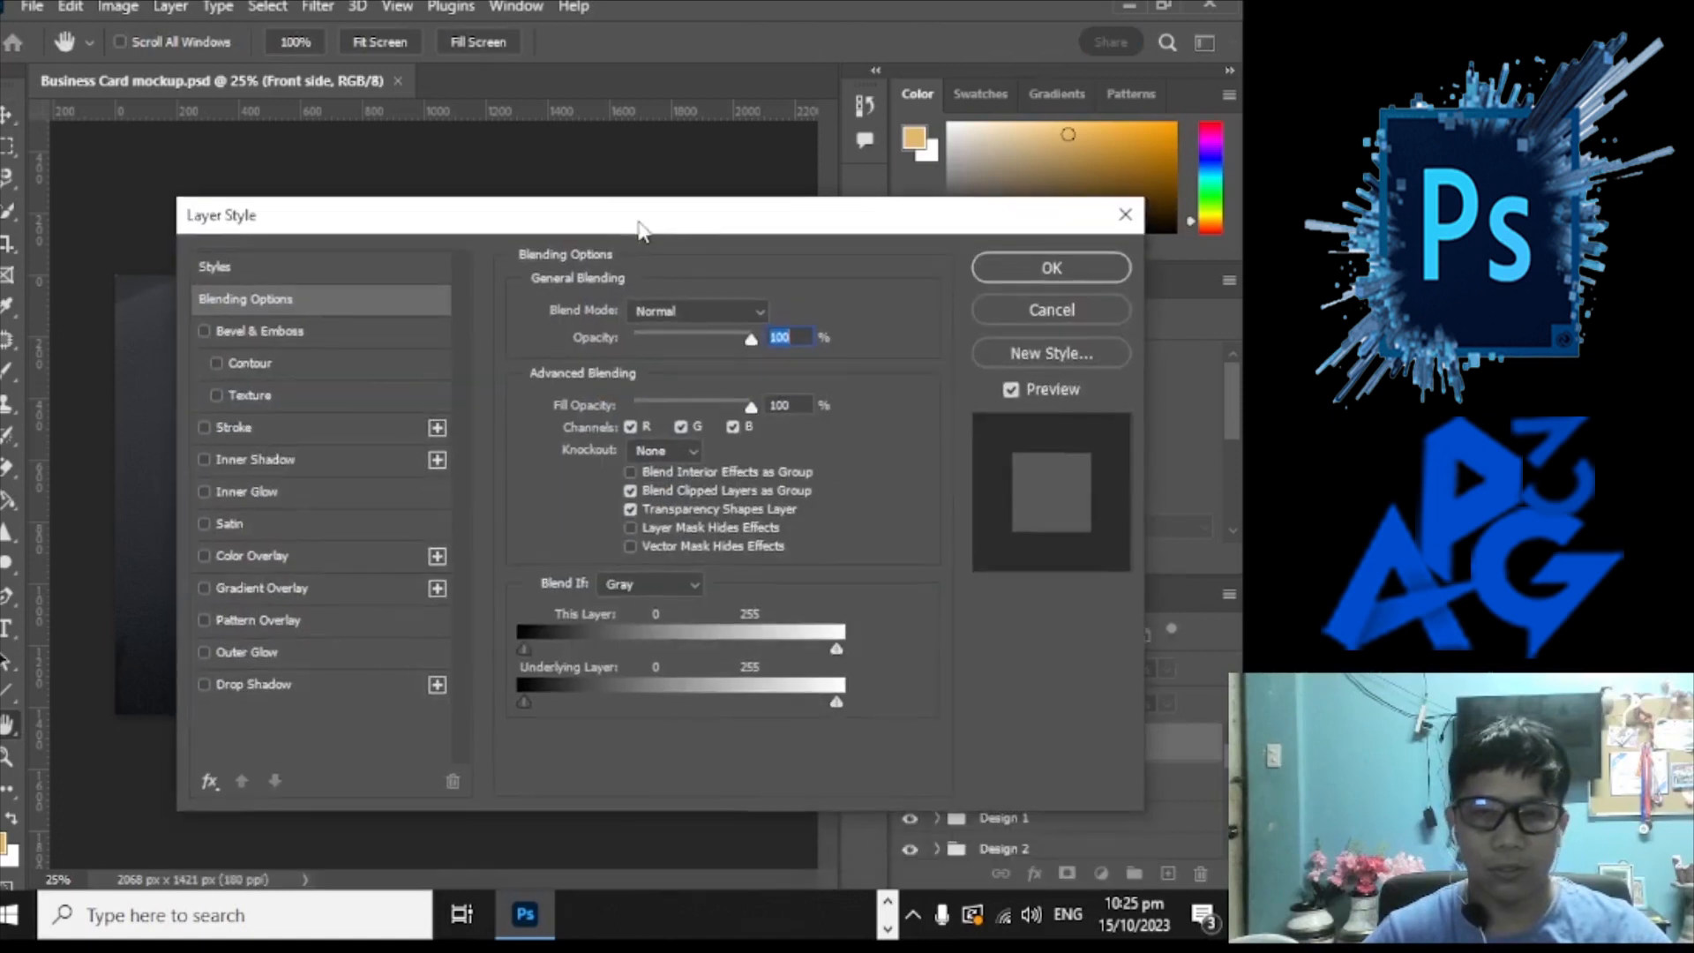
click(1090, 275)
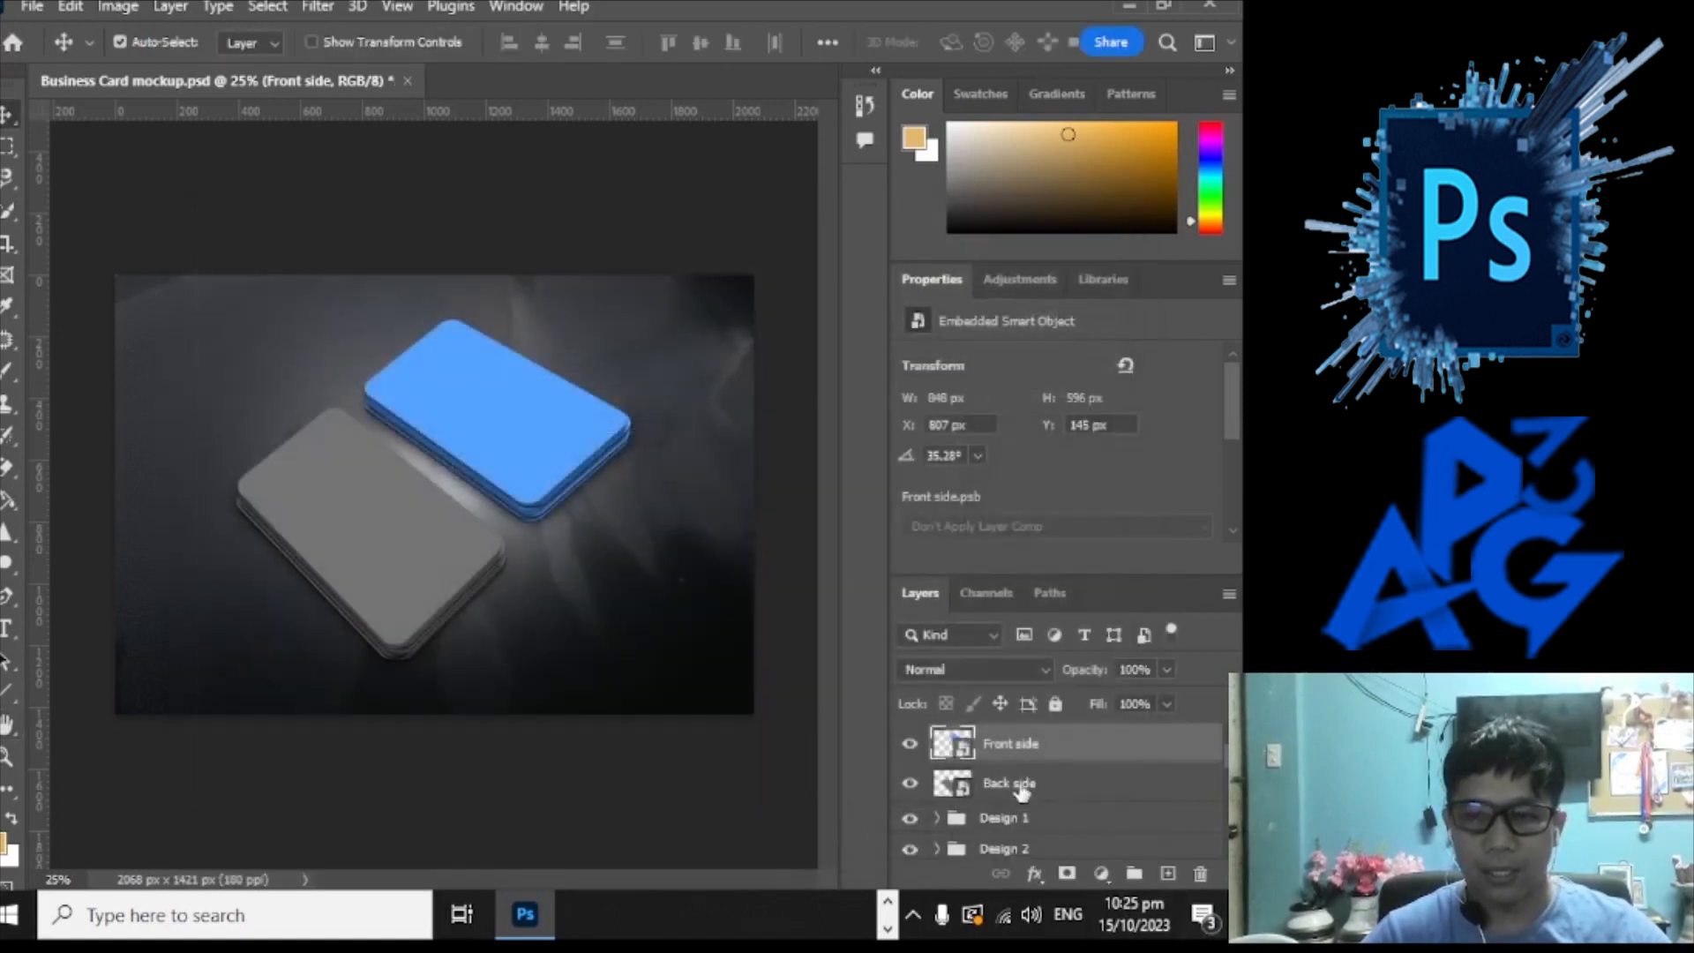
Step: Open the Front side smart object as its own document and toggle its visibility off and on
double_click(956, 746)
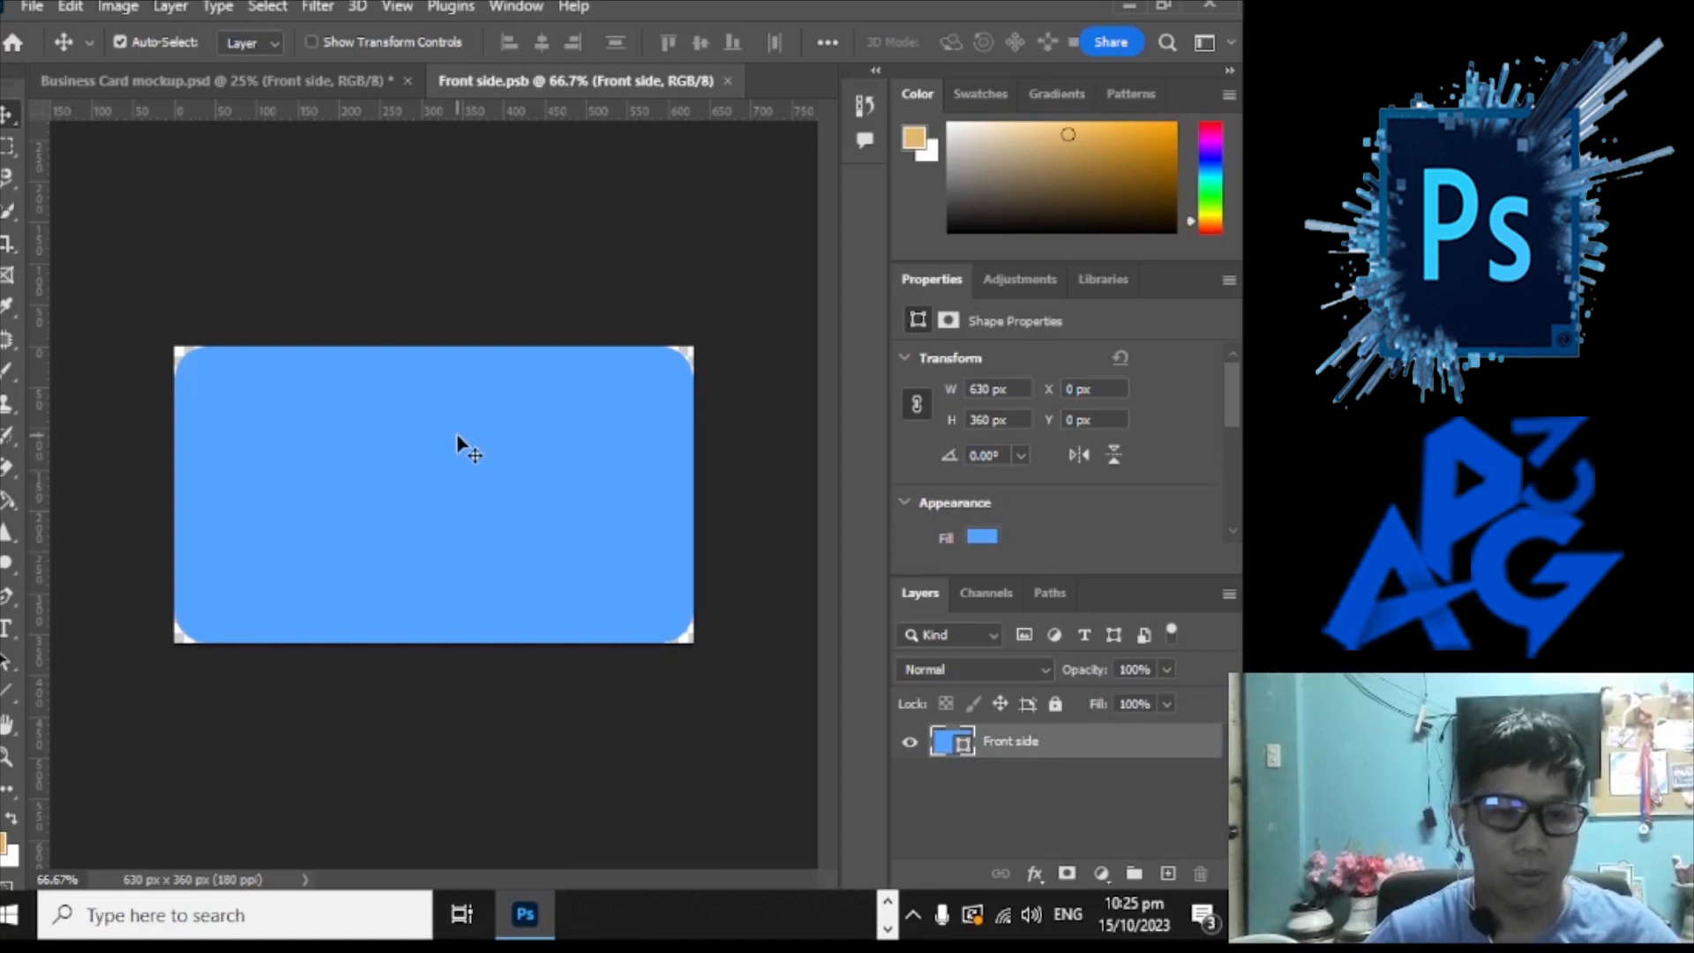
click(909, 742)
click(909, 742)
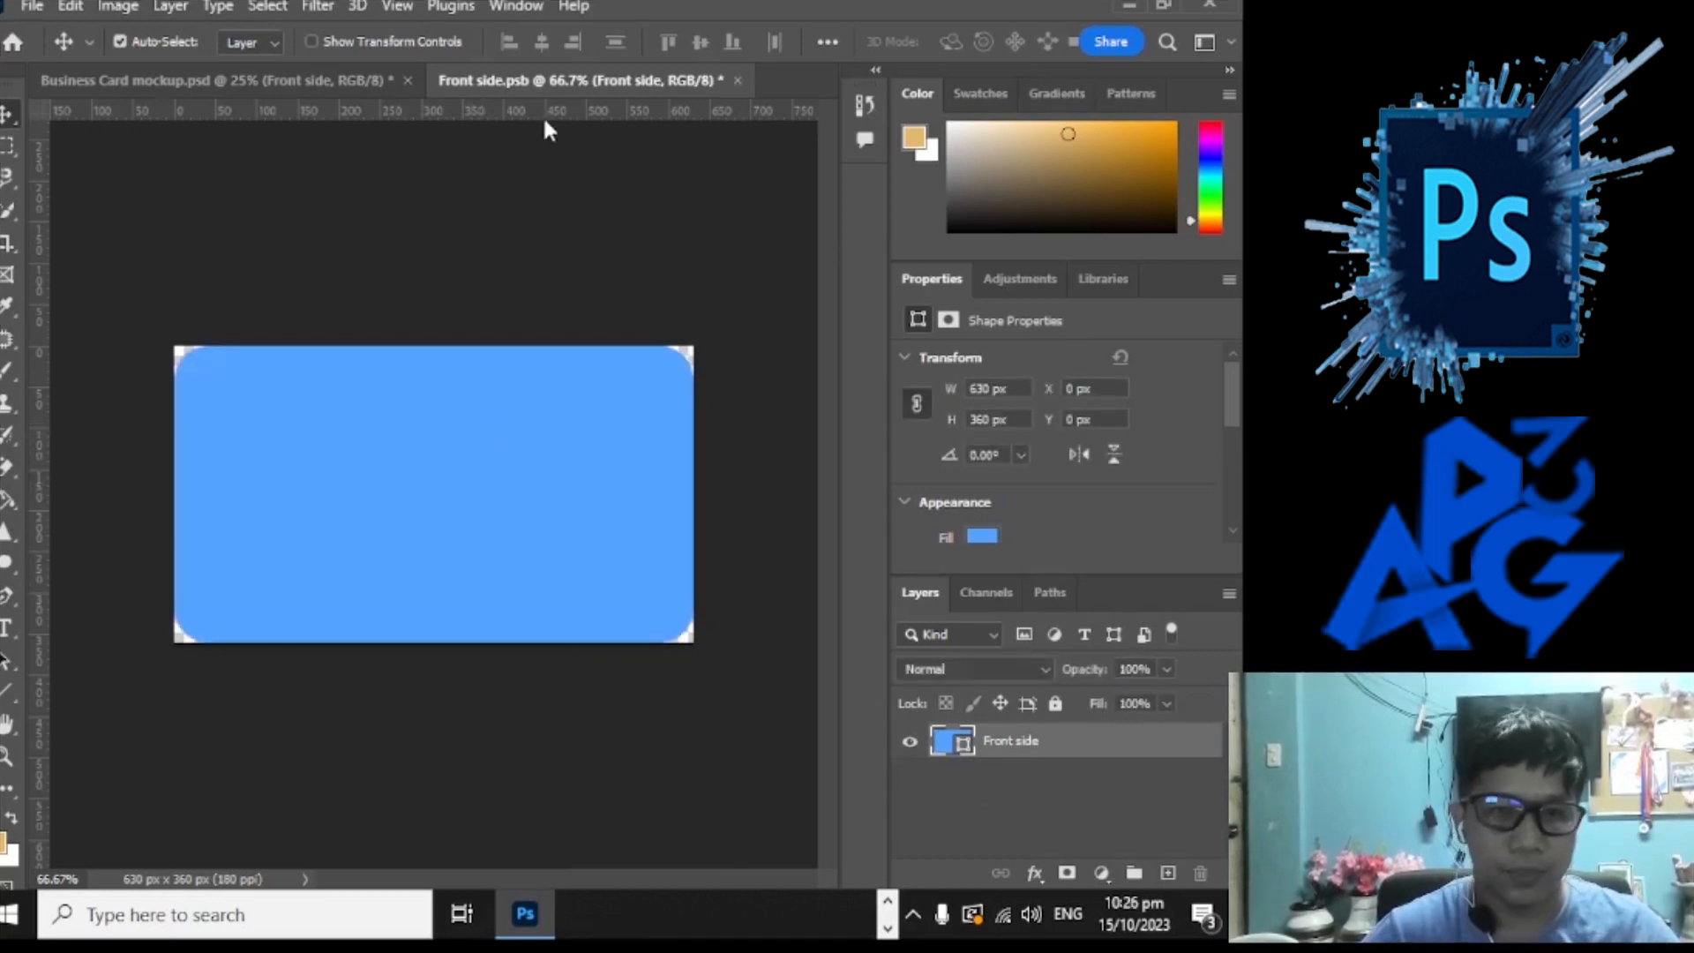
click(32, 6)
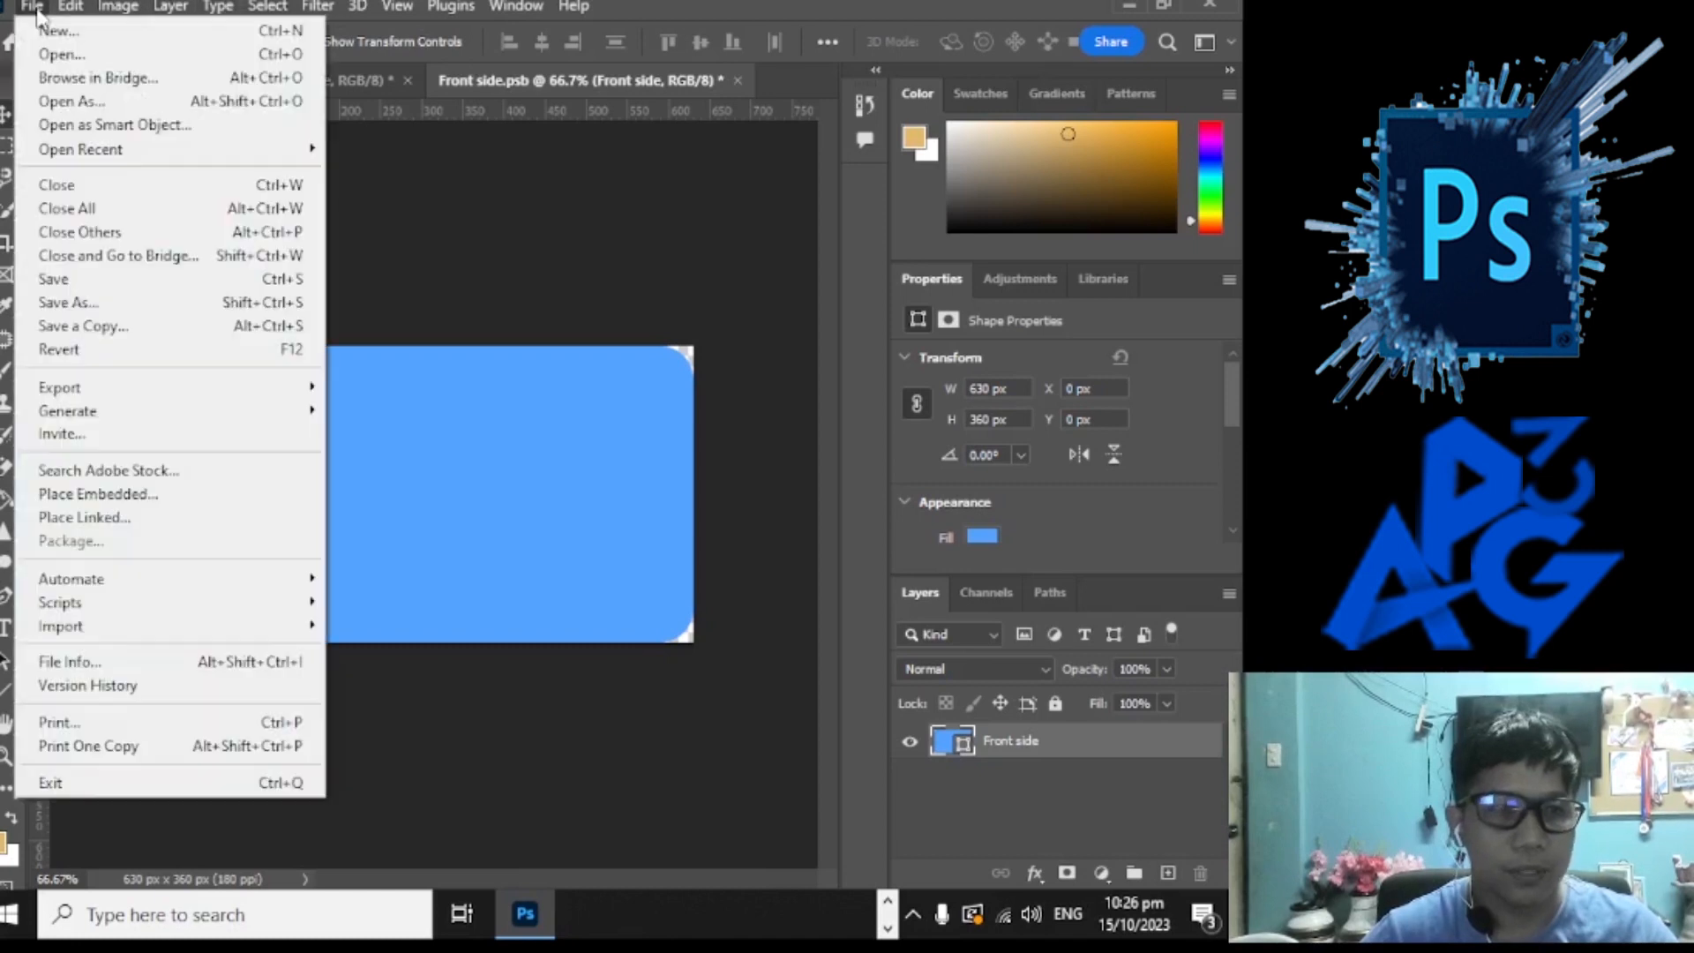
Step: Start Place Embedded and browse through This PC to D:\THE MAKER\Logo
click(146, 495)
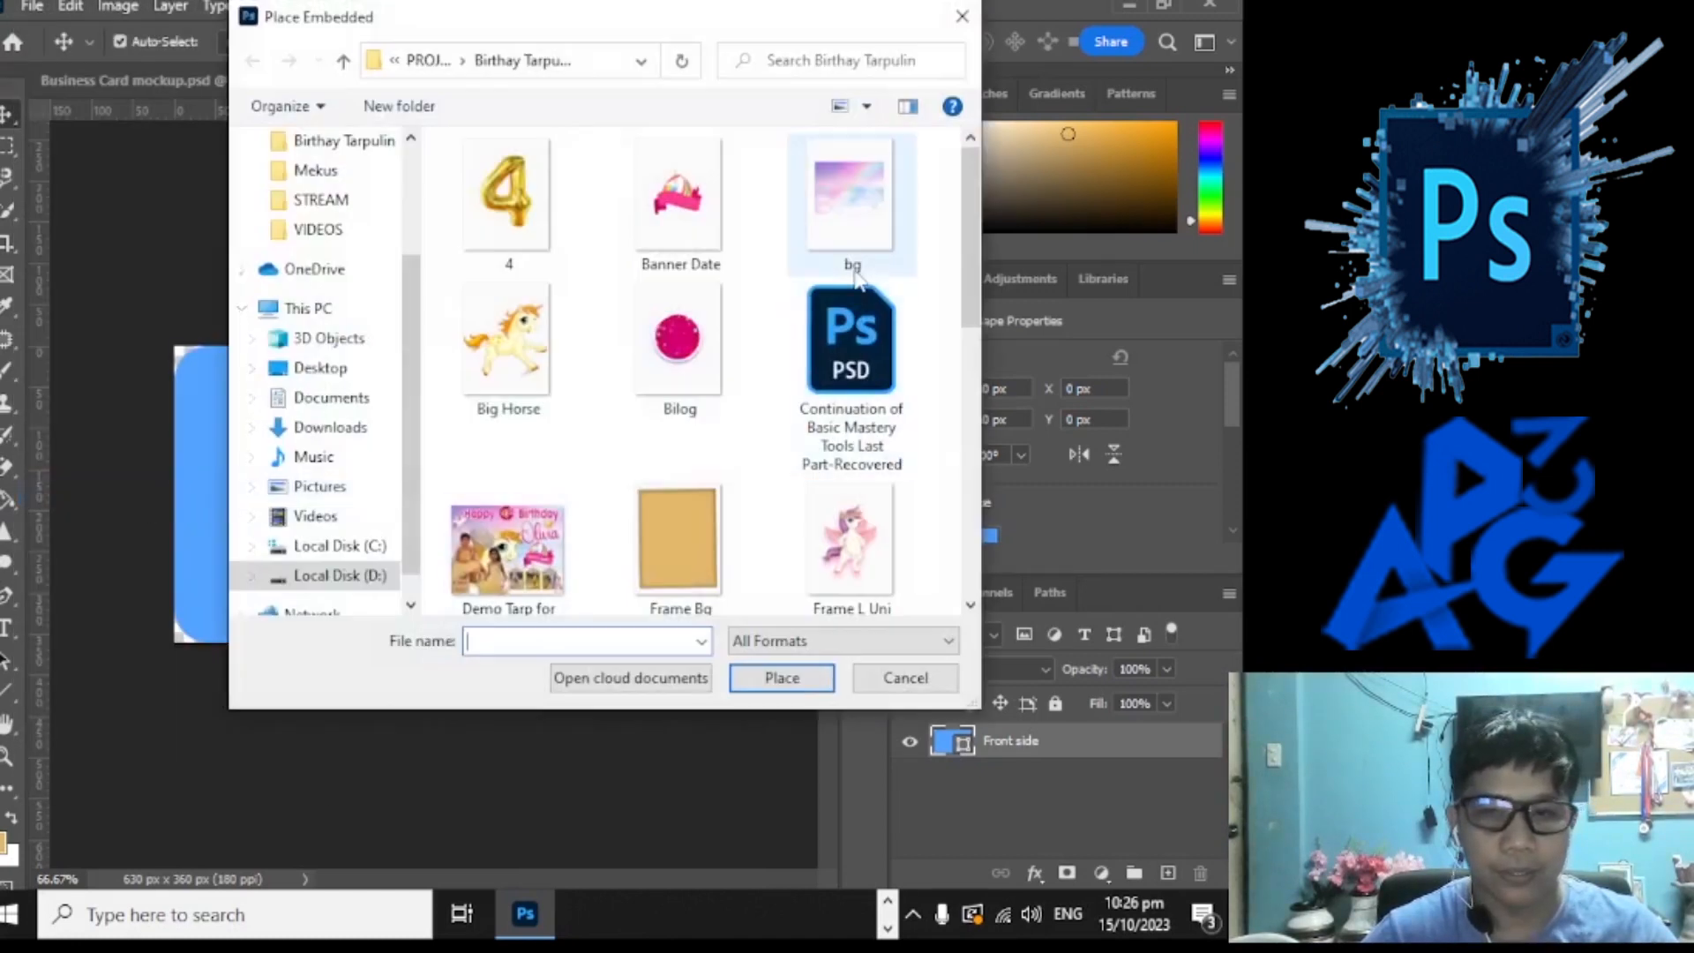
scroll(854, 280, down, 3)
scroll(854, 281, down, 3)
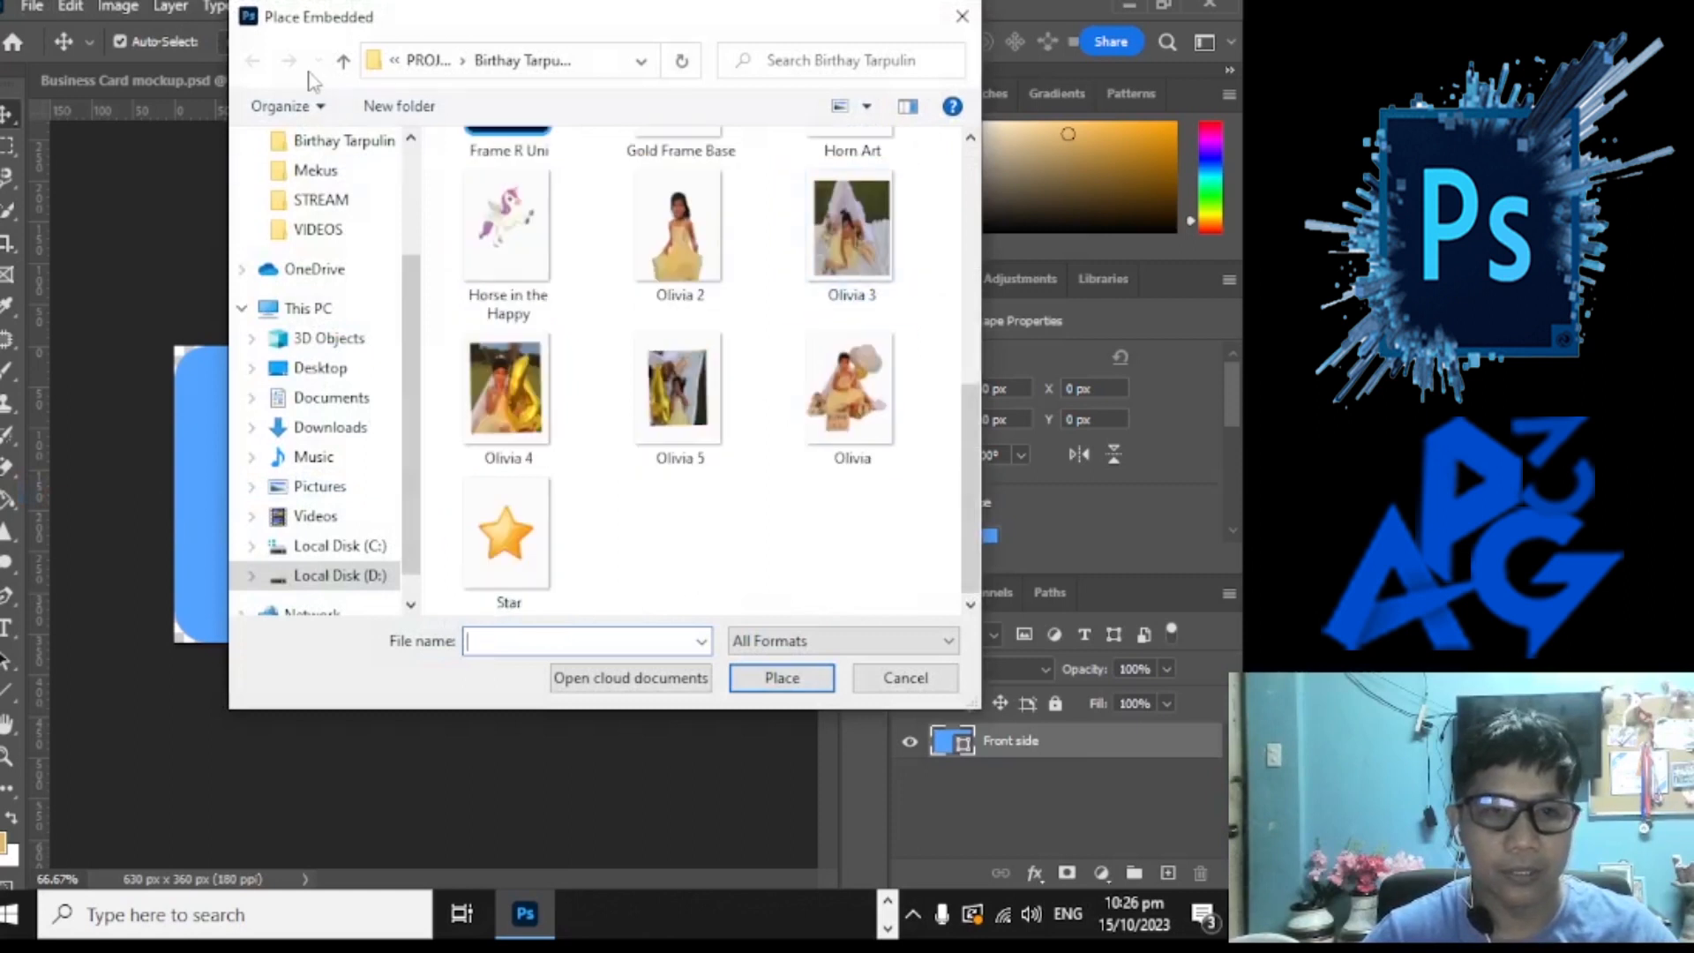
click(343, 62)
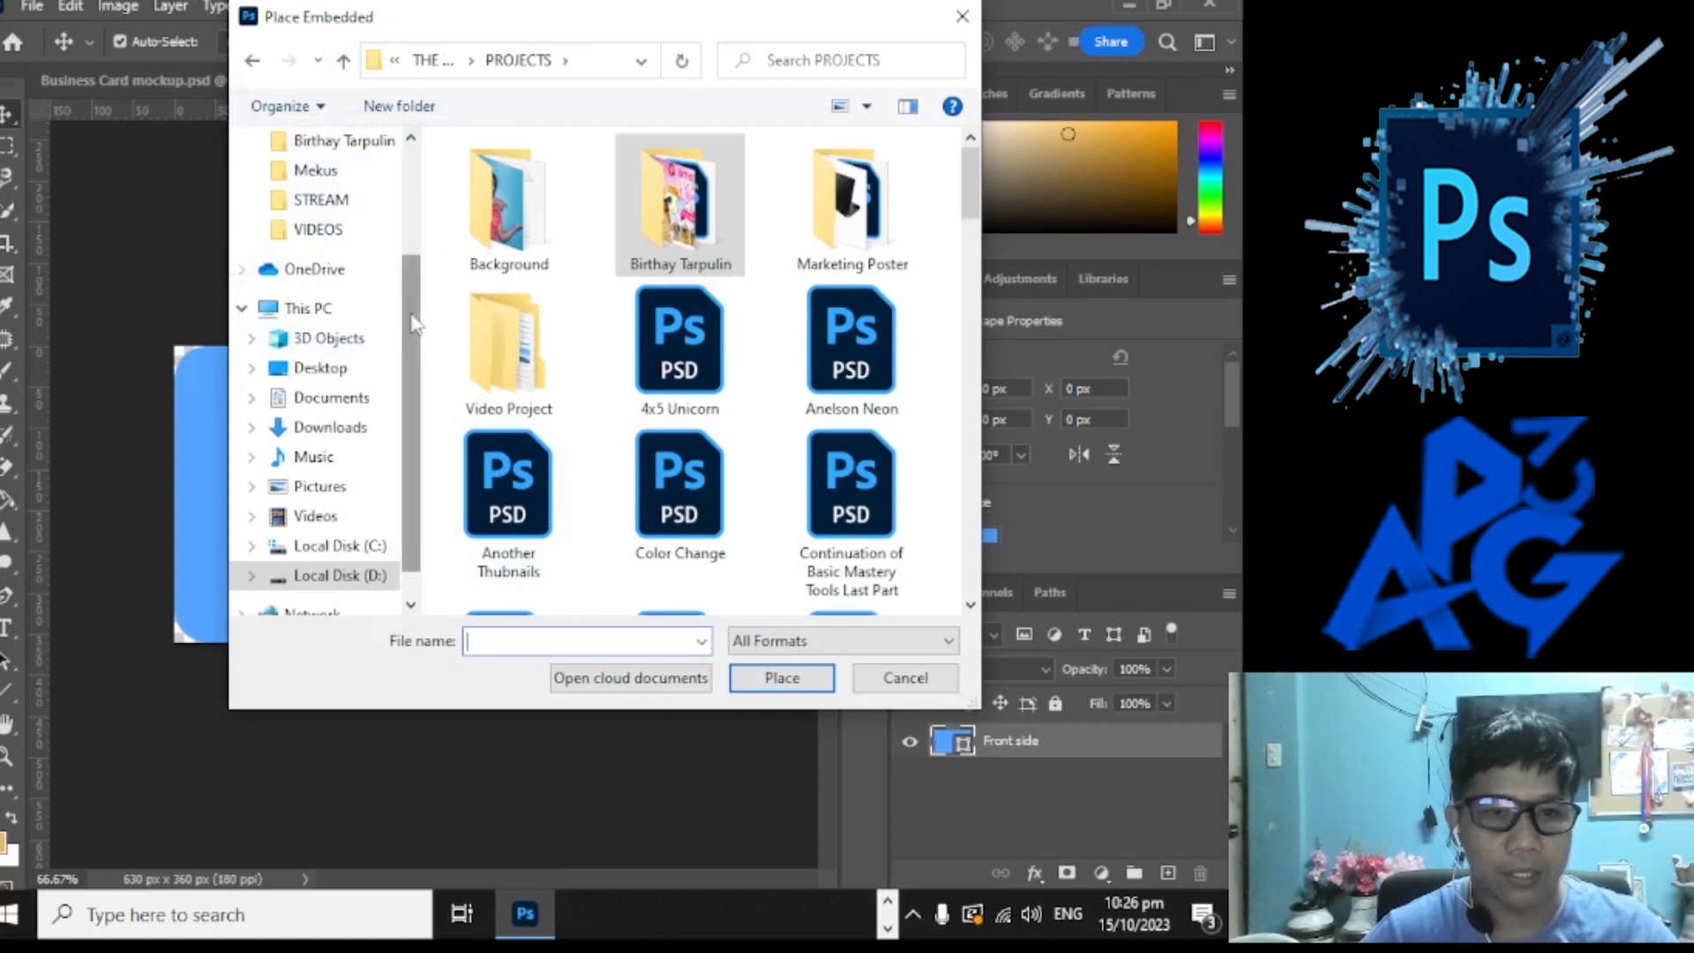
scroll(415, 350, up, 3)
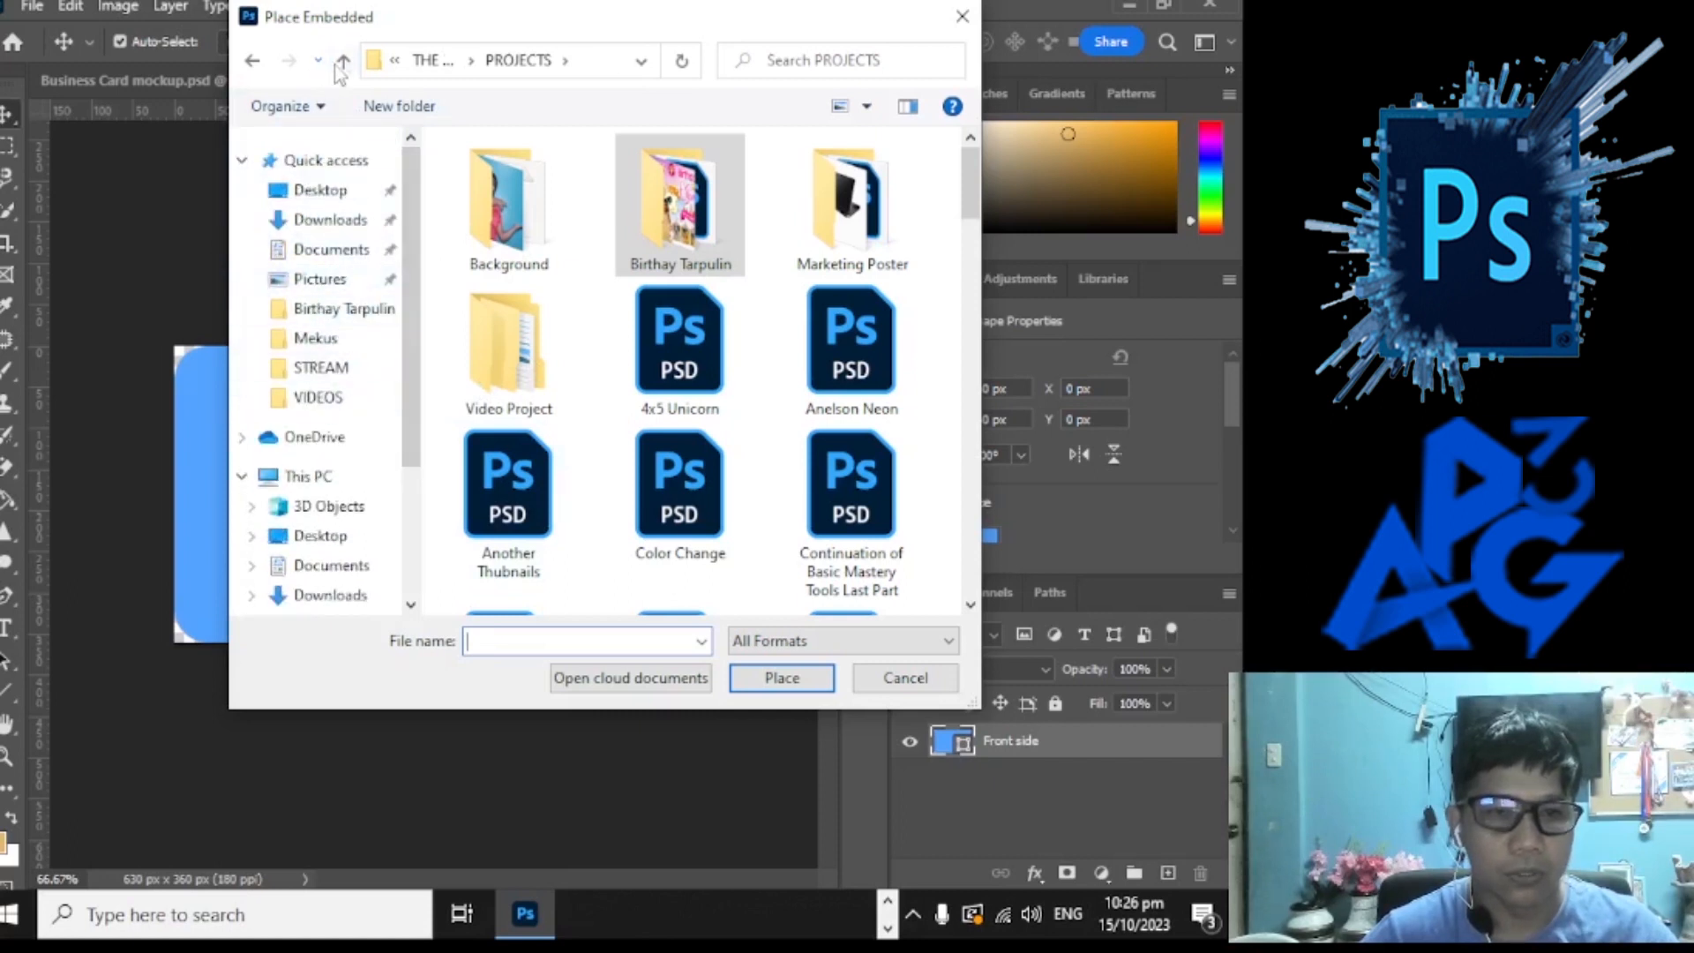
click(349, 474)
double_click(659, 542)
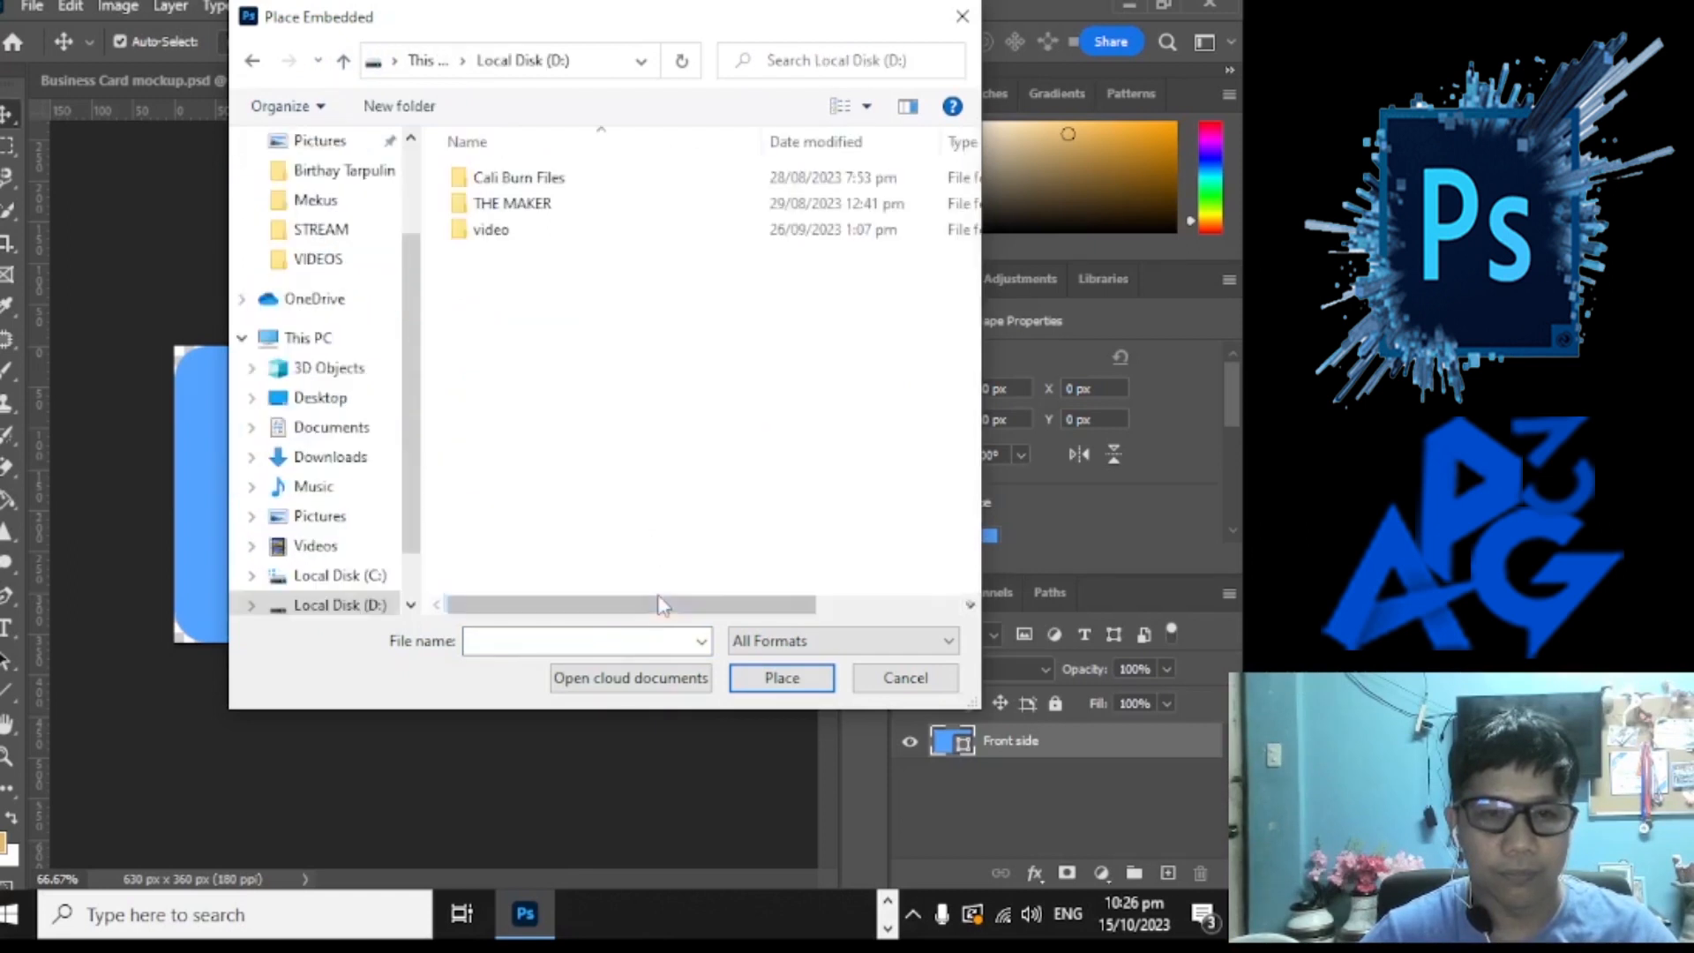
double_click(530, 205)
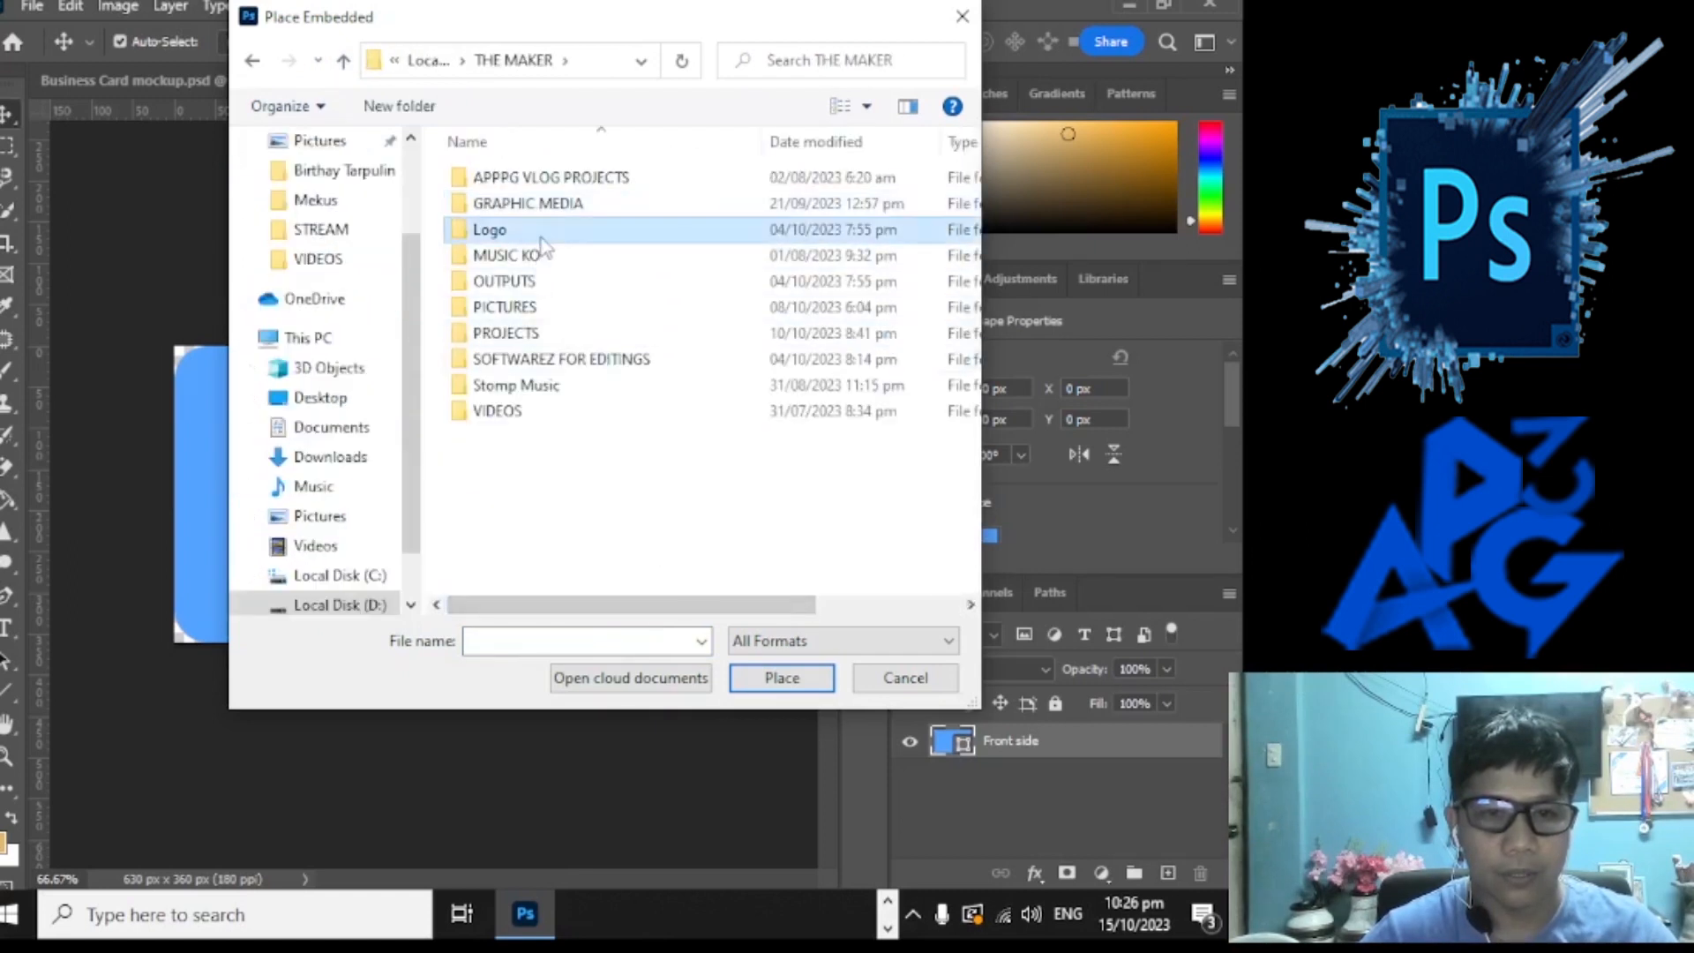
double_click(542, 237)
Step: Place the Logo Official Version 2 image from the Logo folder onto the card
scroll(697, 446, down, 3)
scroll(697, 446, down, 5)
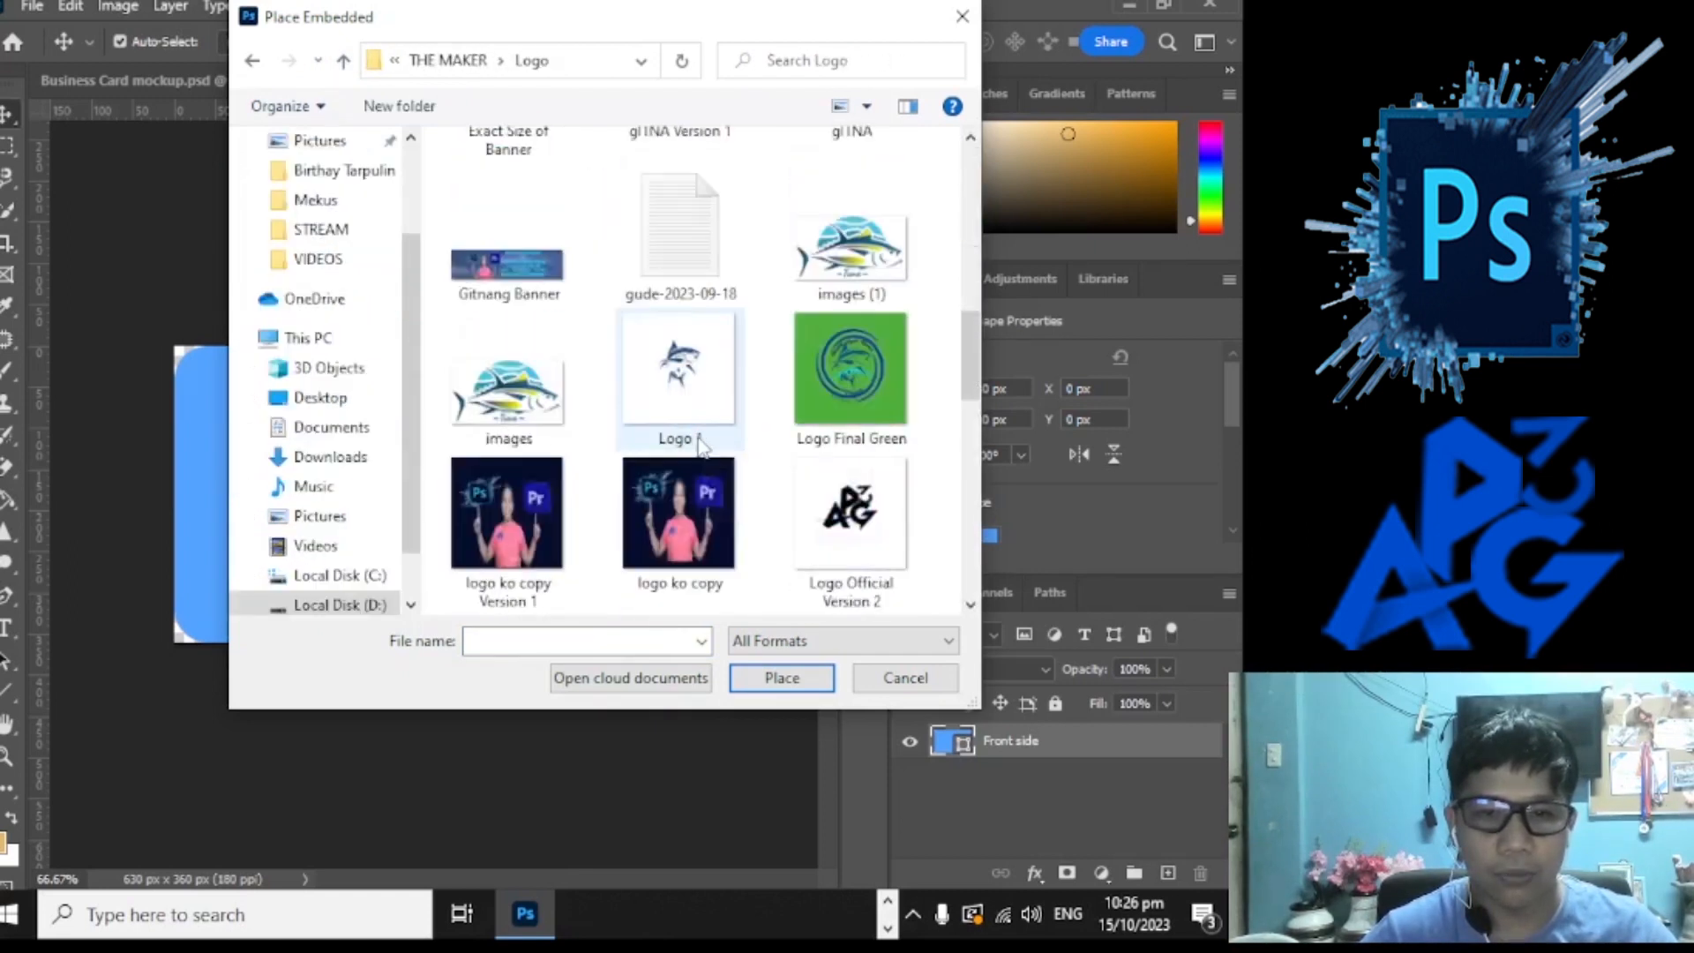
scroll(702, 445, down, 2)
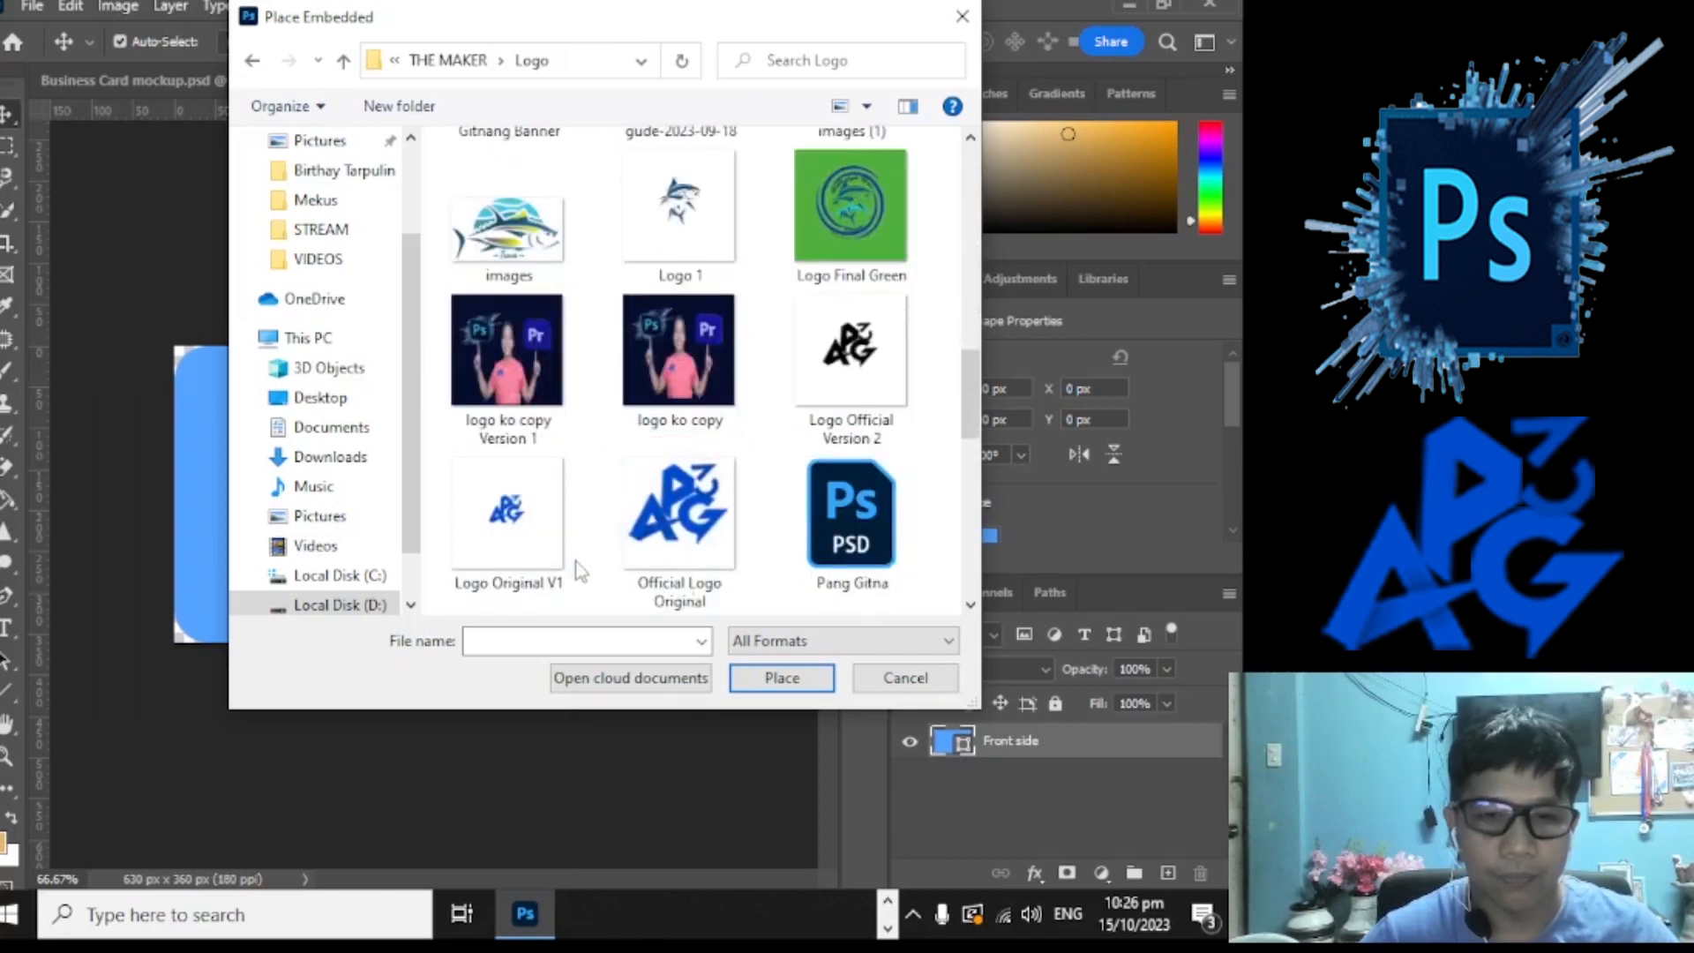
scroll(577, 569, up, 6)
scroll(578, 569, down, 6)
double_click(858, 353)
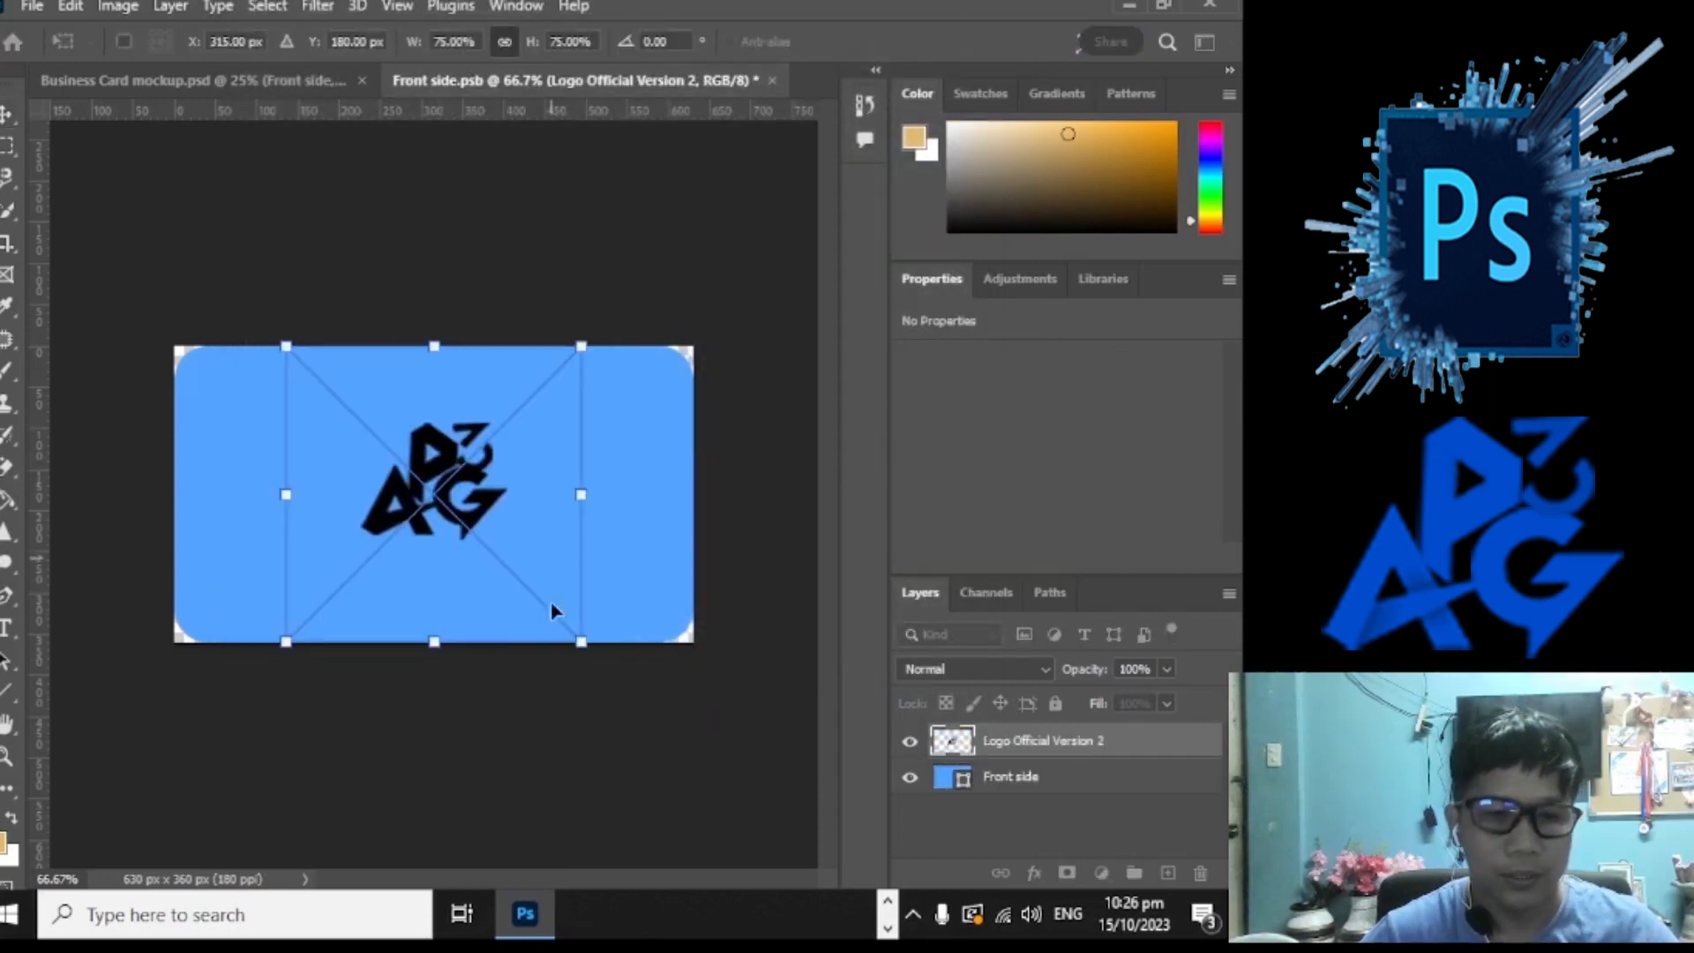
Step: Scale the placed logo to about 47%, commit it, and move it to the card's top-left corner
drag(581, 643, 471, 532)
drag(395, 432, 459, 490)
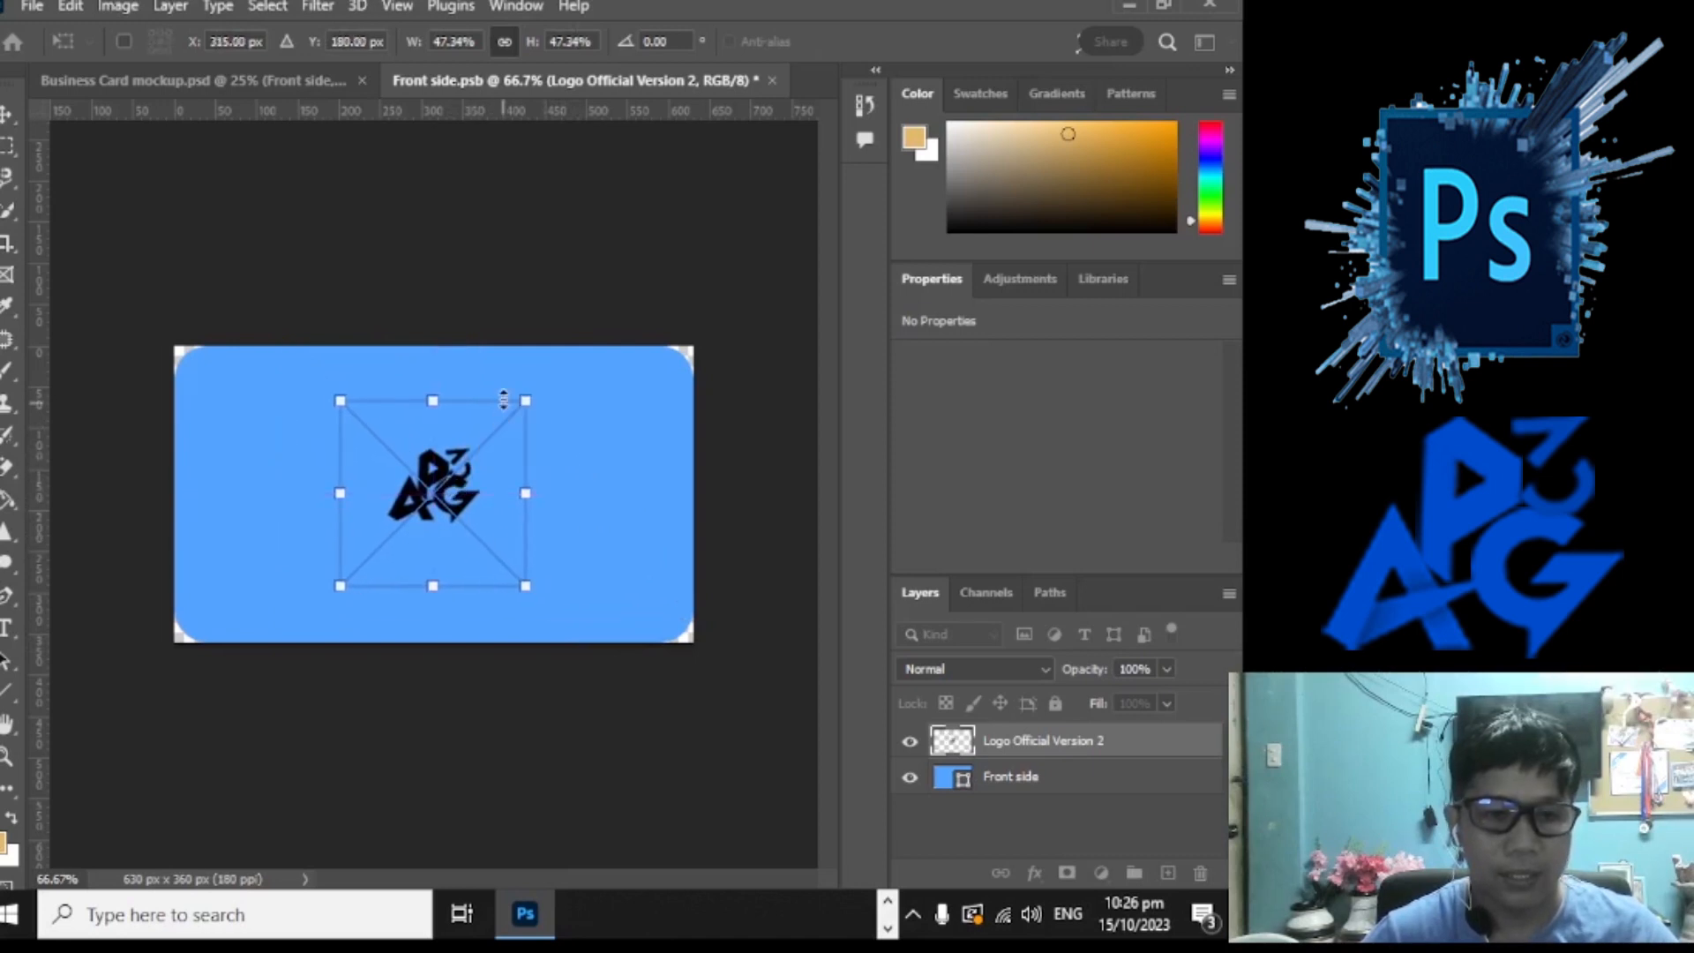
click(6, 116)
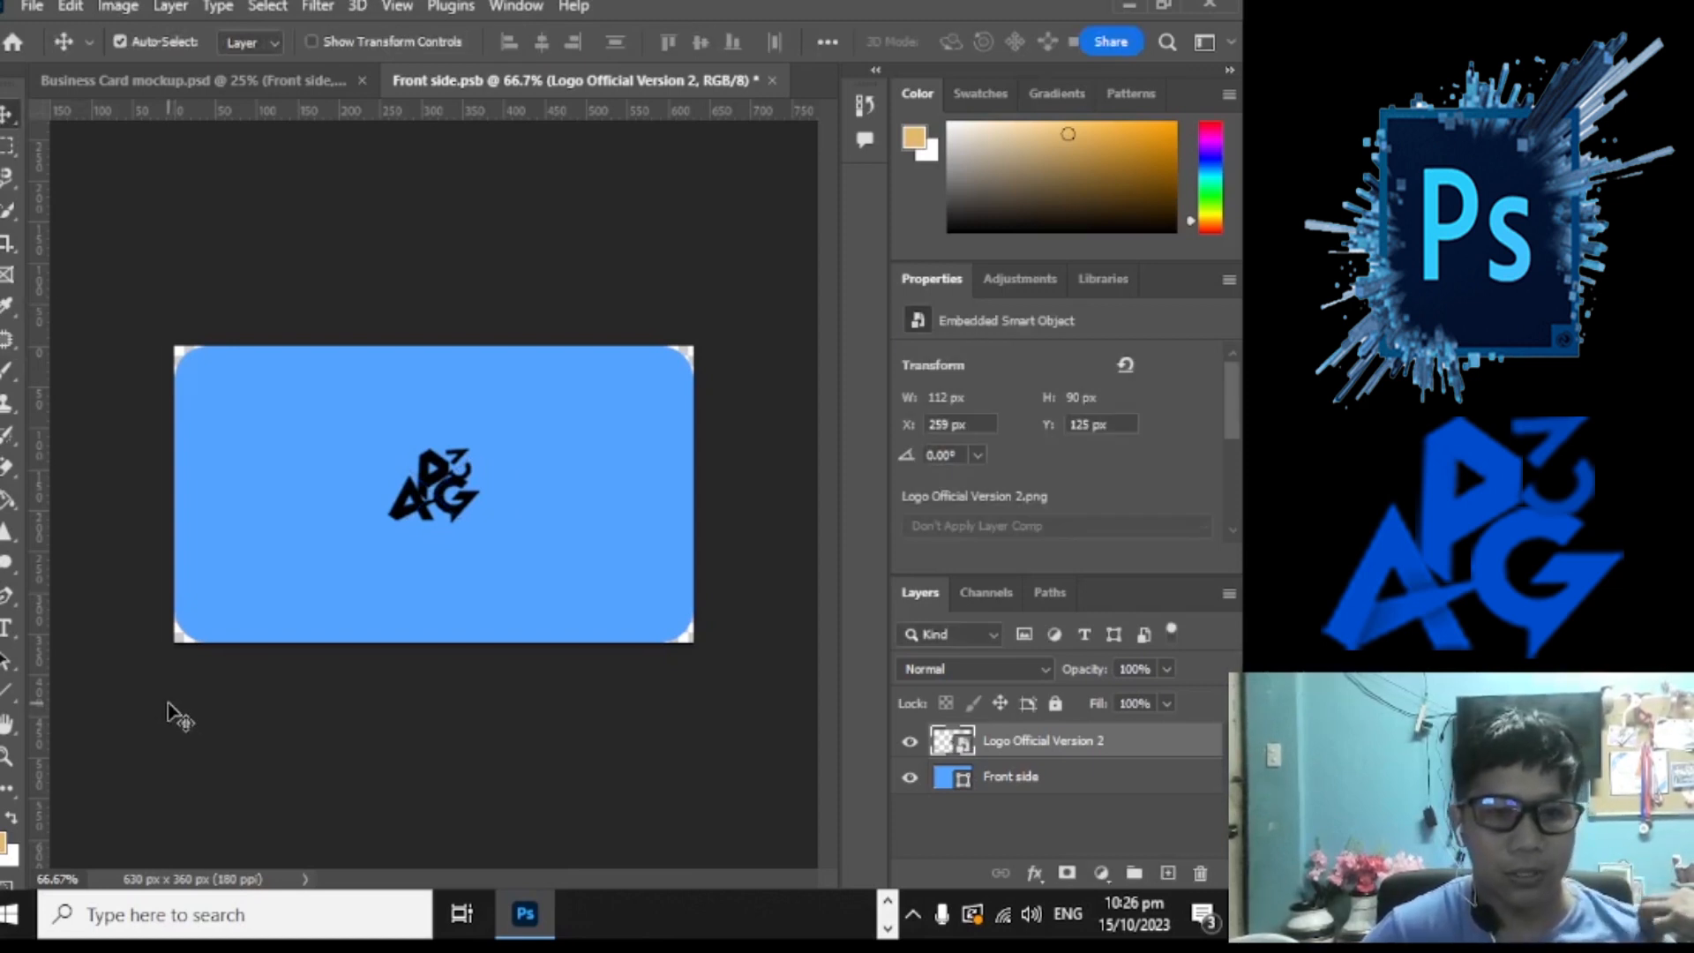
drag(453, 477, 300, 411)
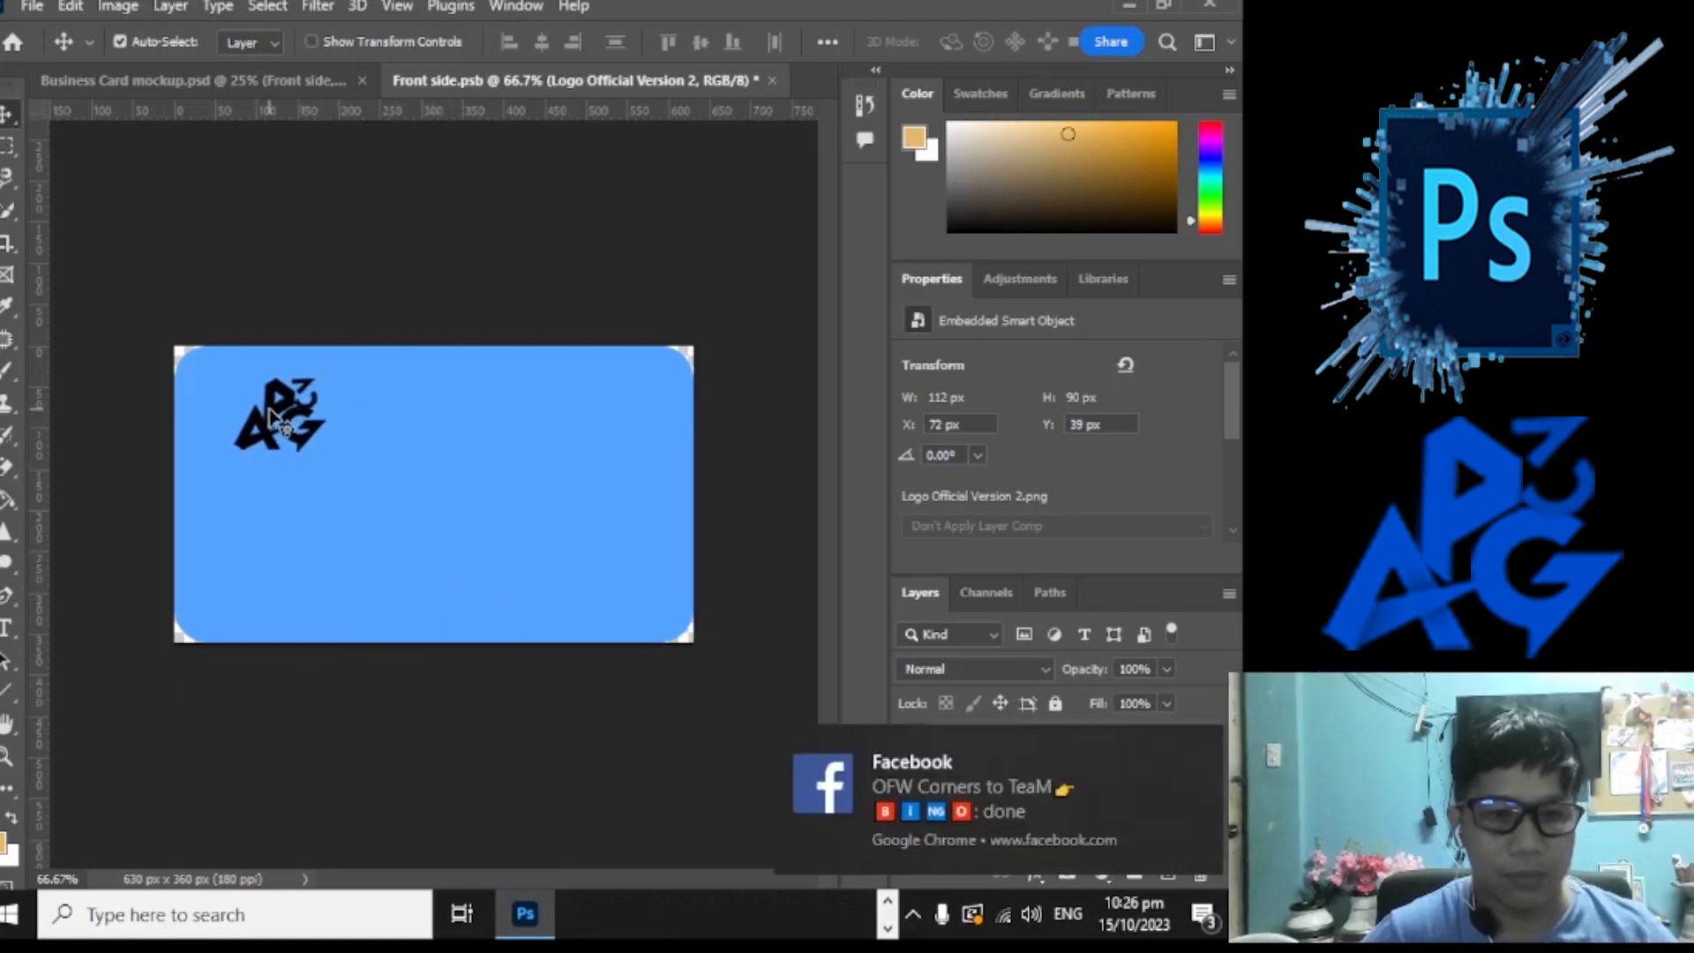
click(1164, 5)
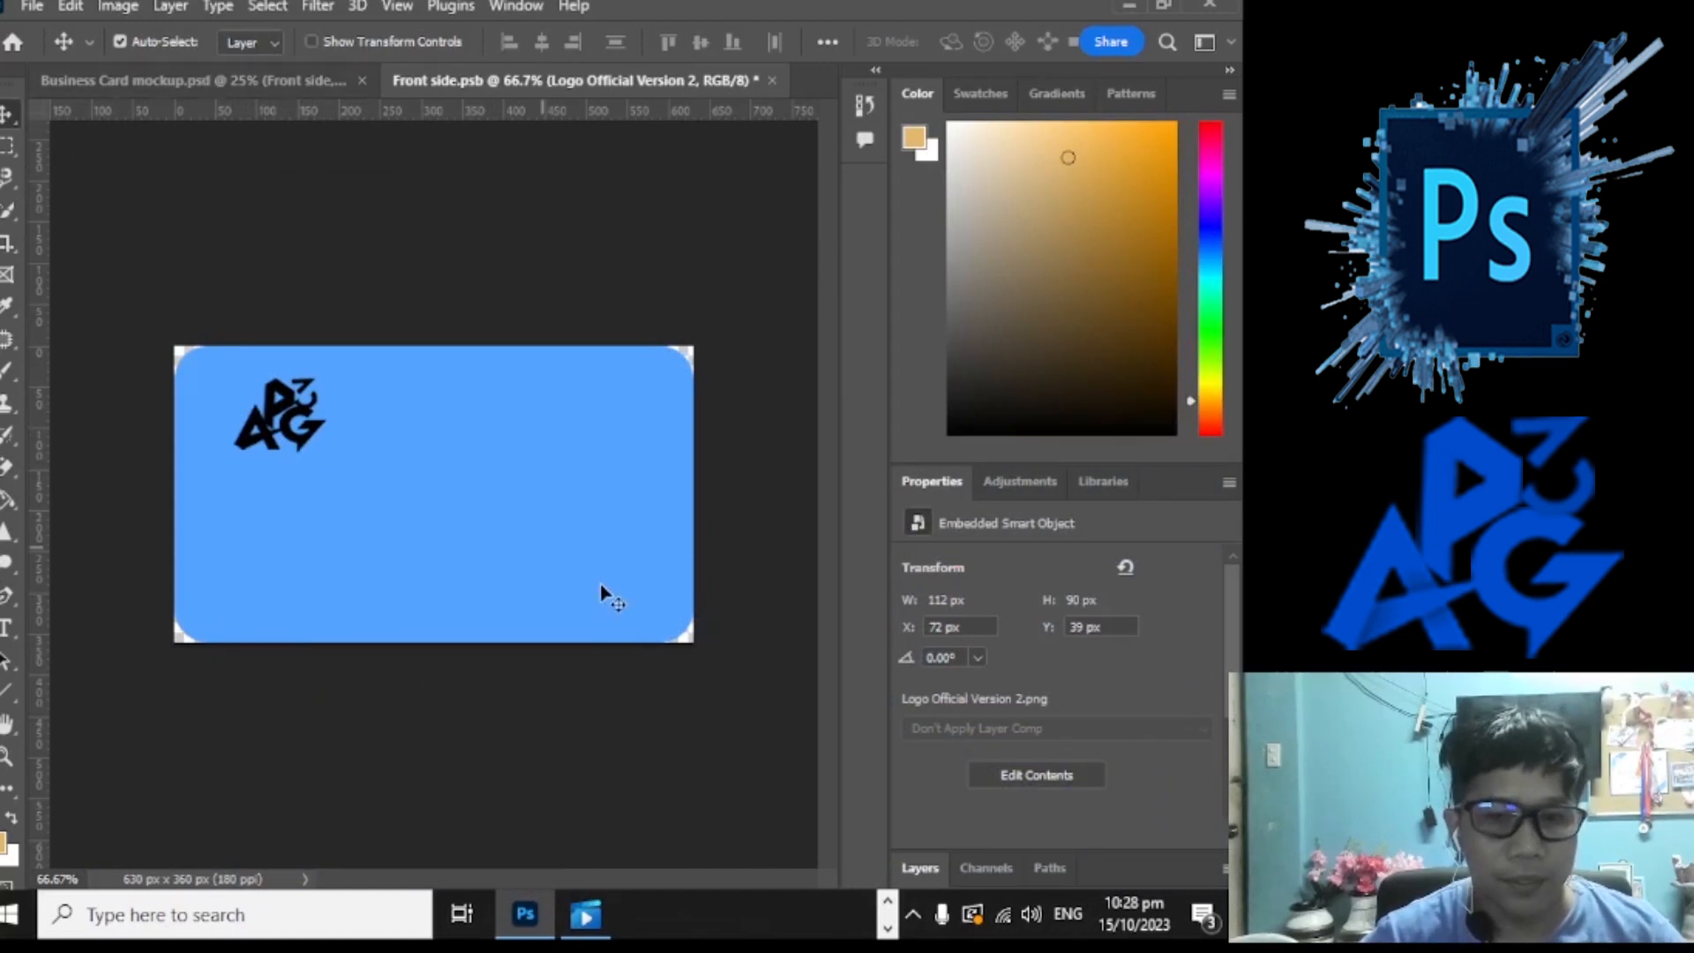
Step: Reset the workspace to the default Essentials layout
click(501, 7)
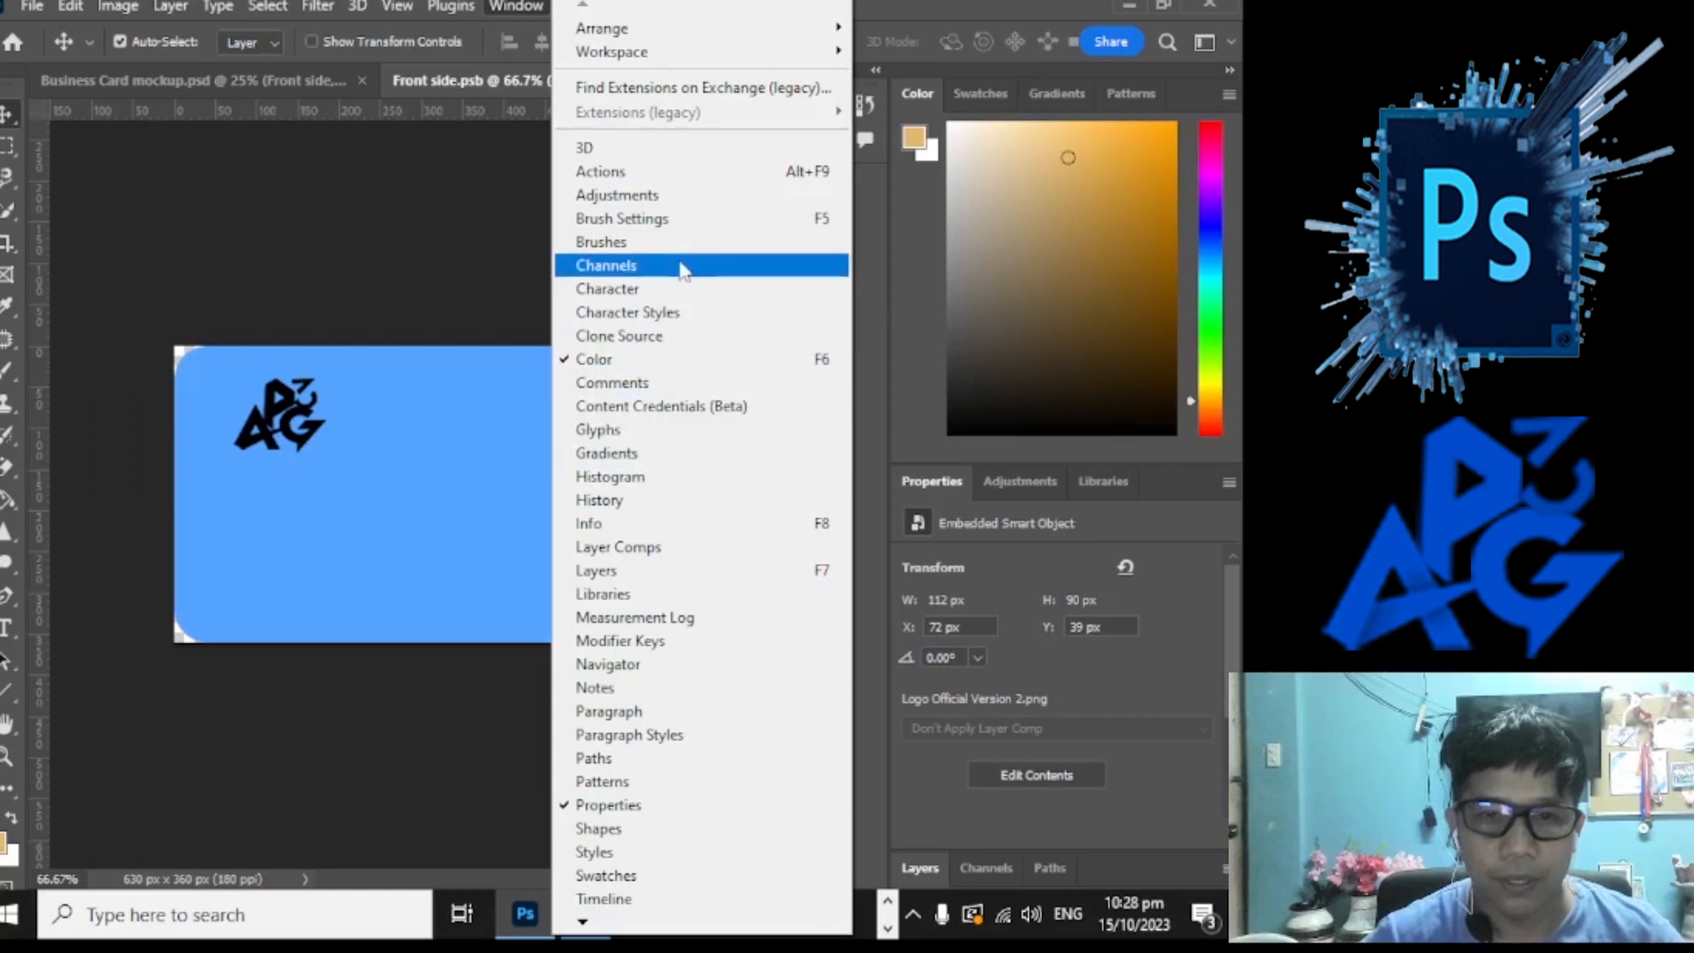
mouse_move(756, 51)
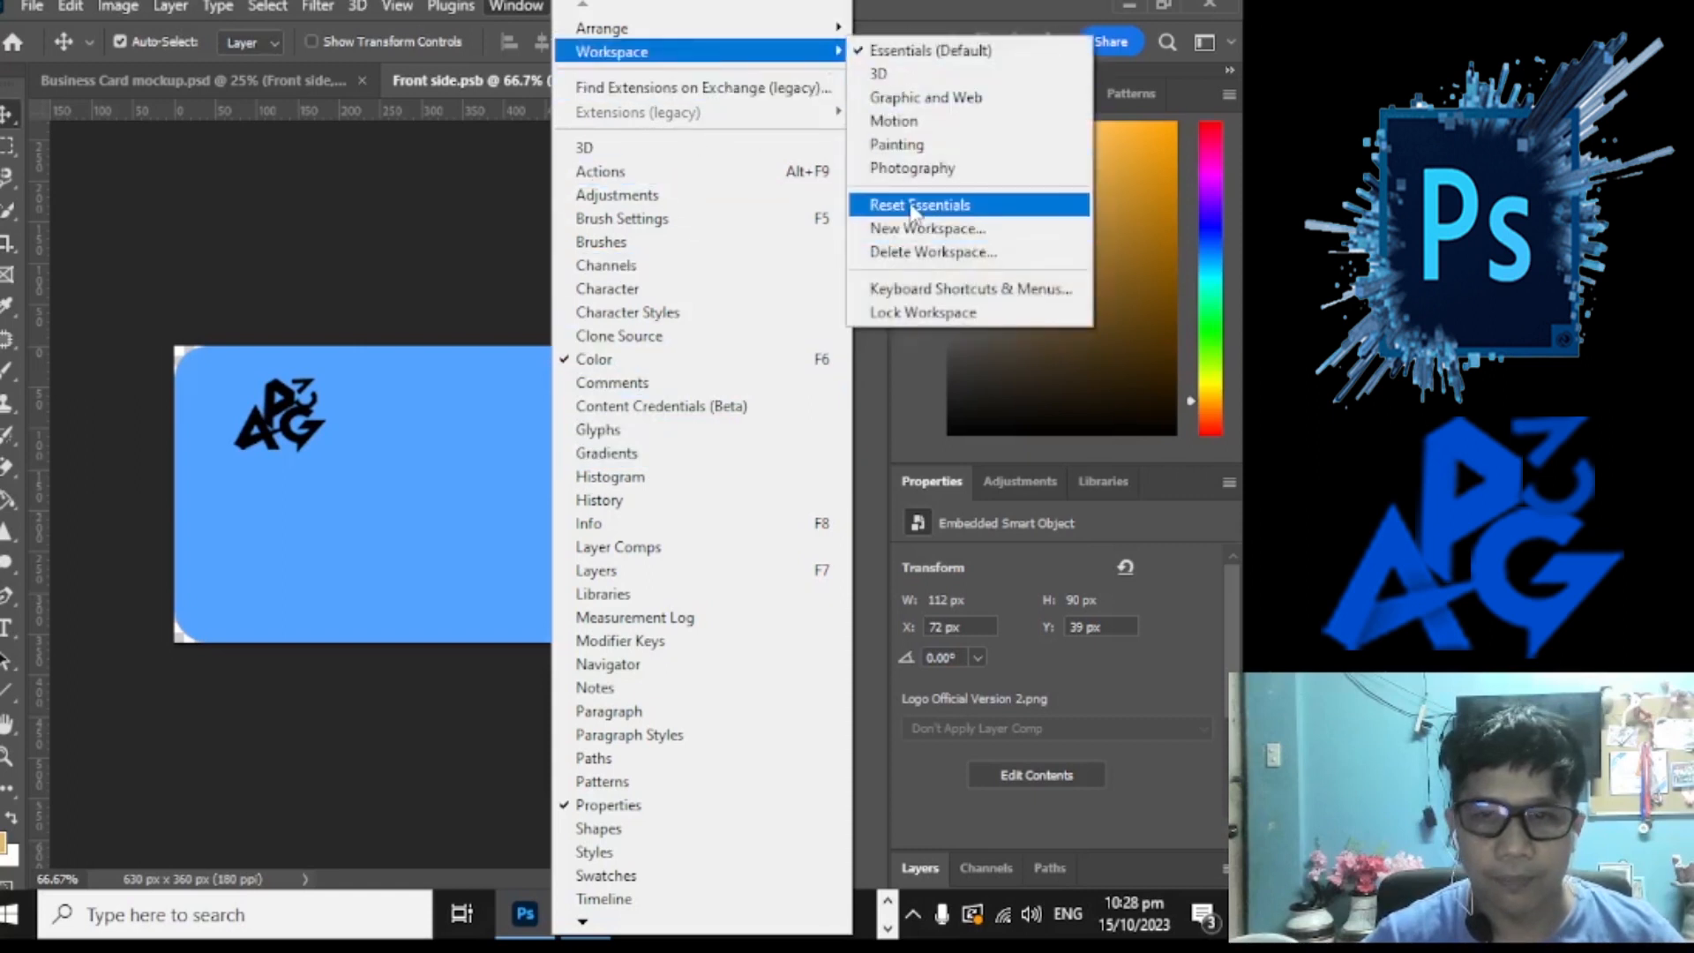
click(909, 204)
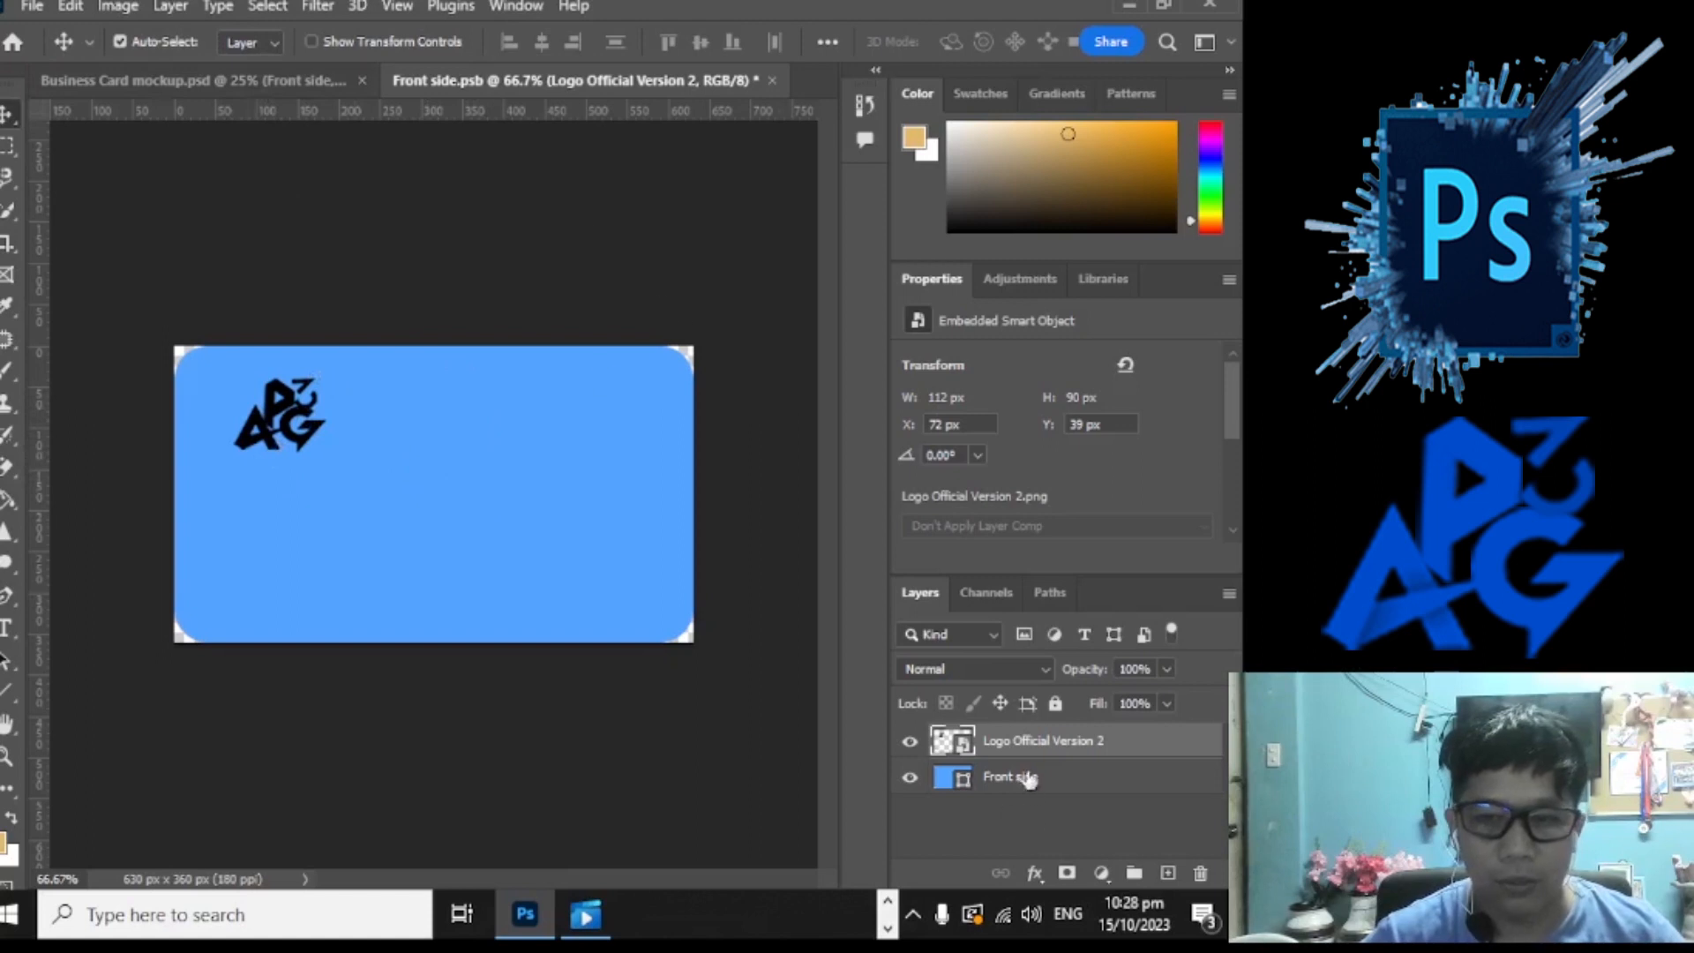
Step: Return to the Front side.psb document and move the logo to the card's centre (X 351, Y 105 px)
click(291, 81)
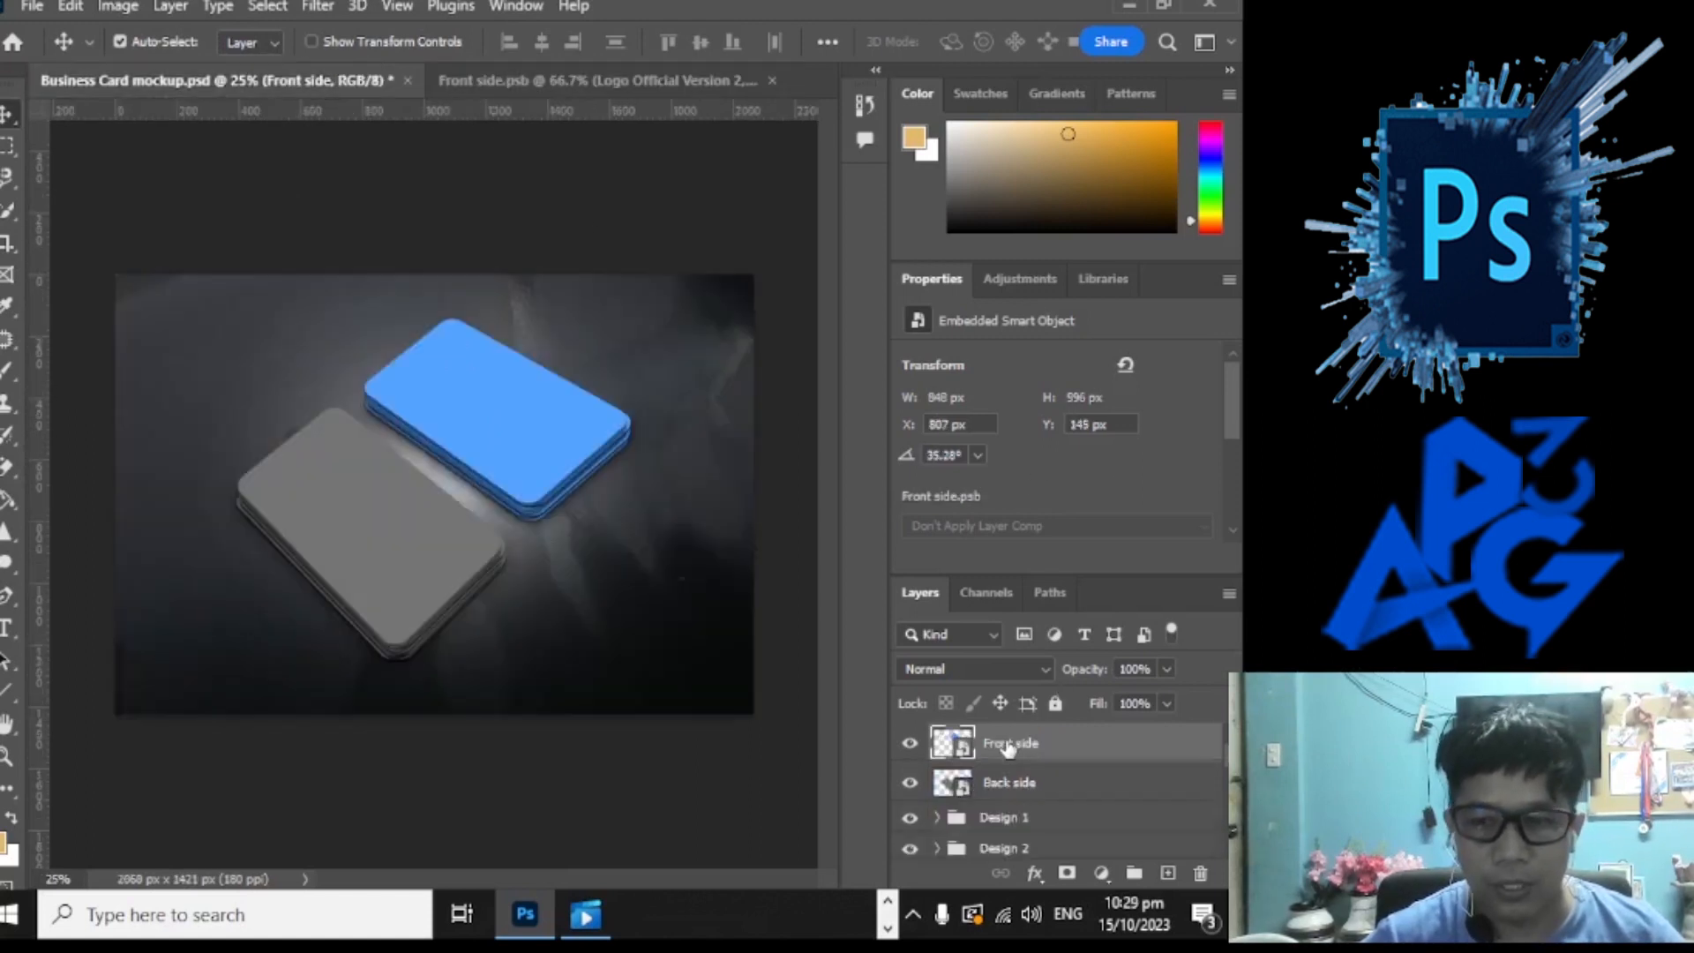
click(659, 77)
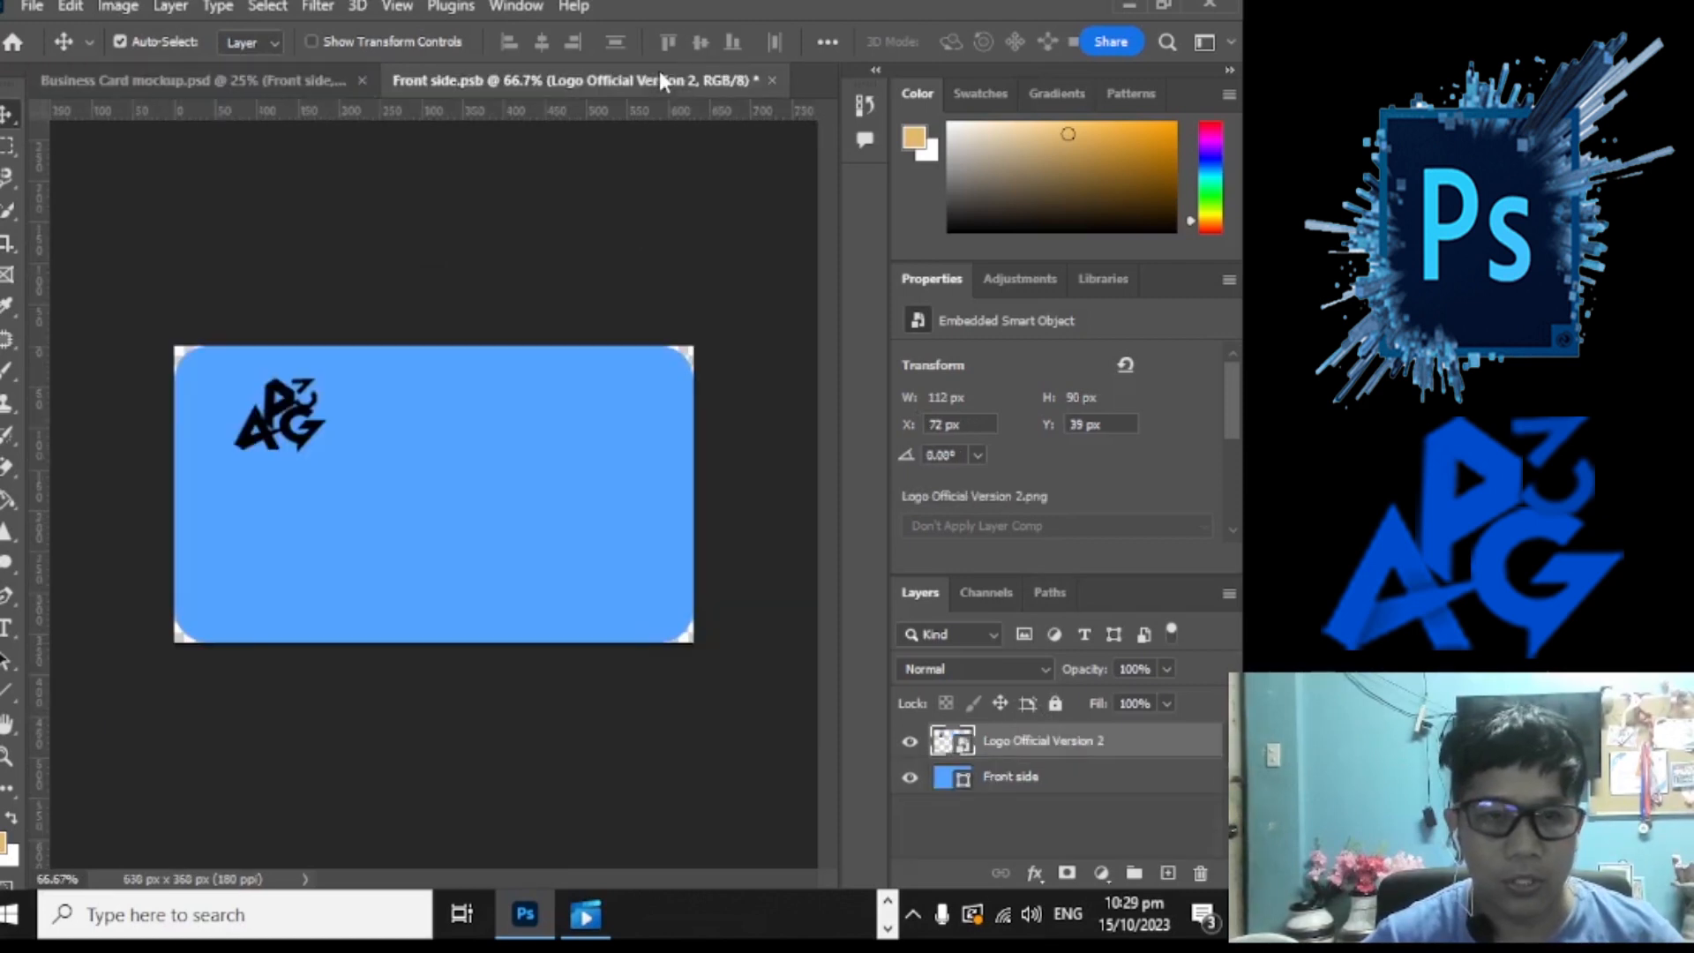
drag(297, 447, 526, 499)
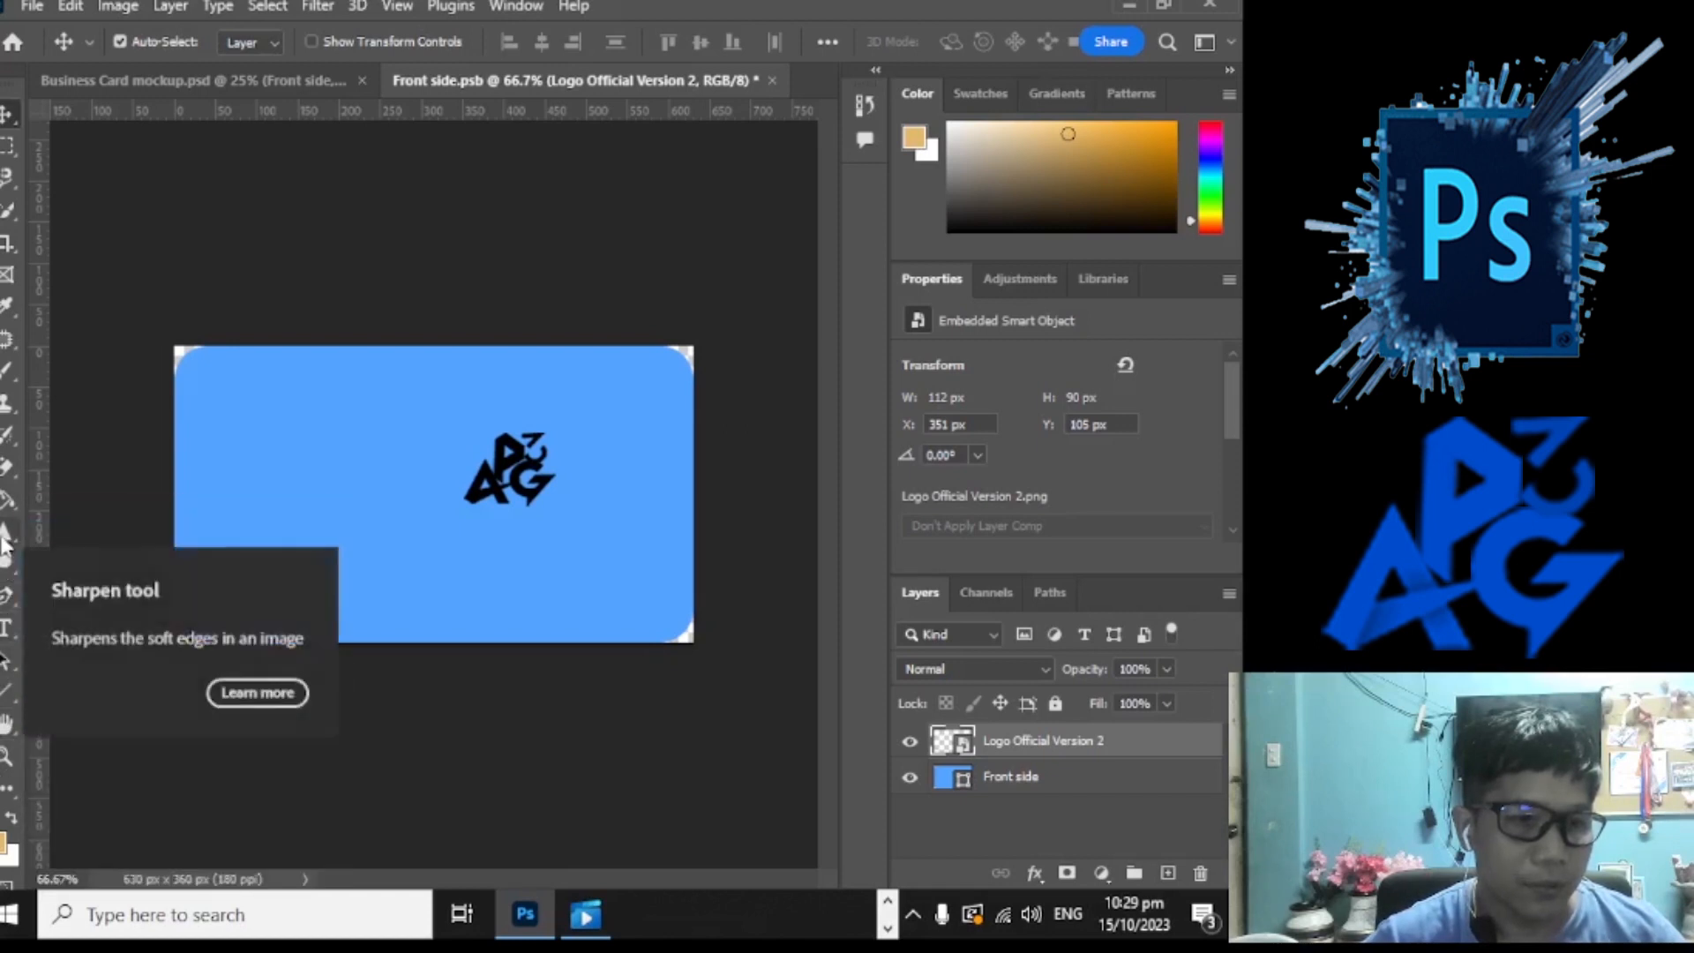
Step: Draw a 187 × 443 px rectangle down the card's left edge
click(11, 691)
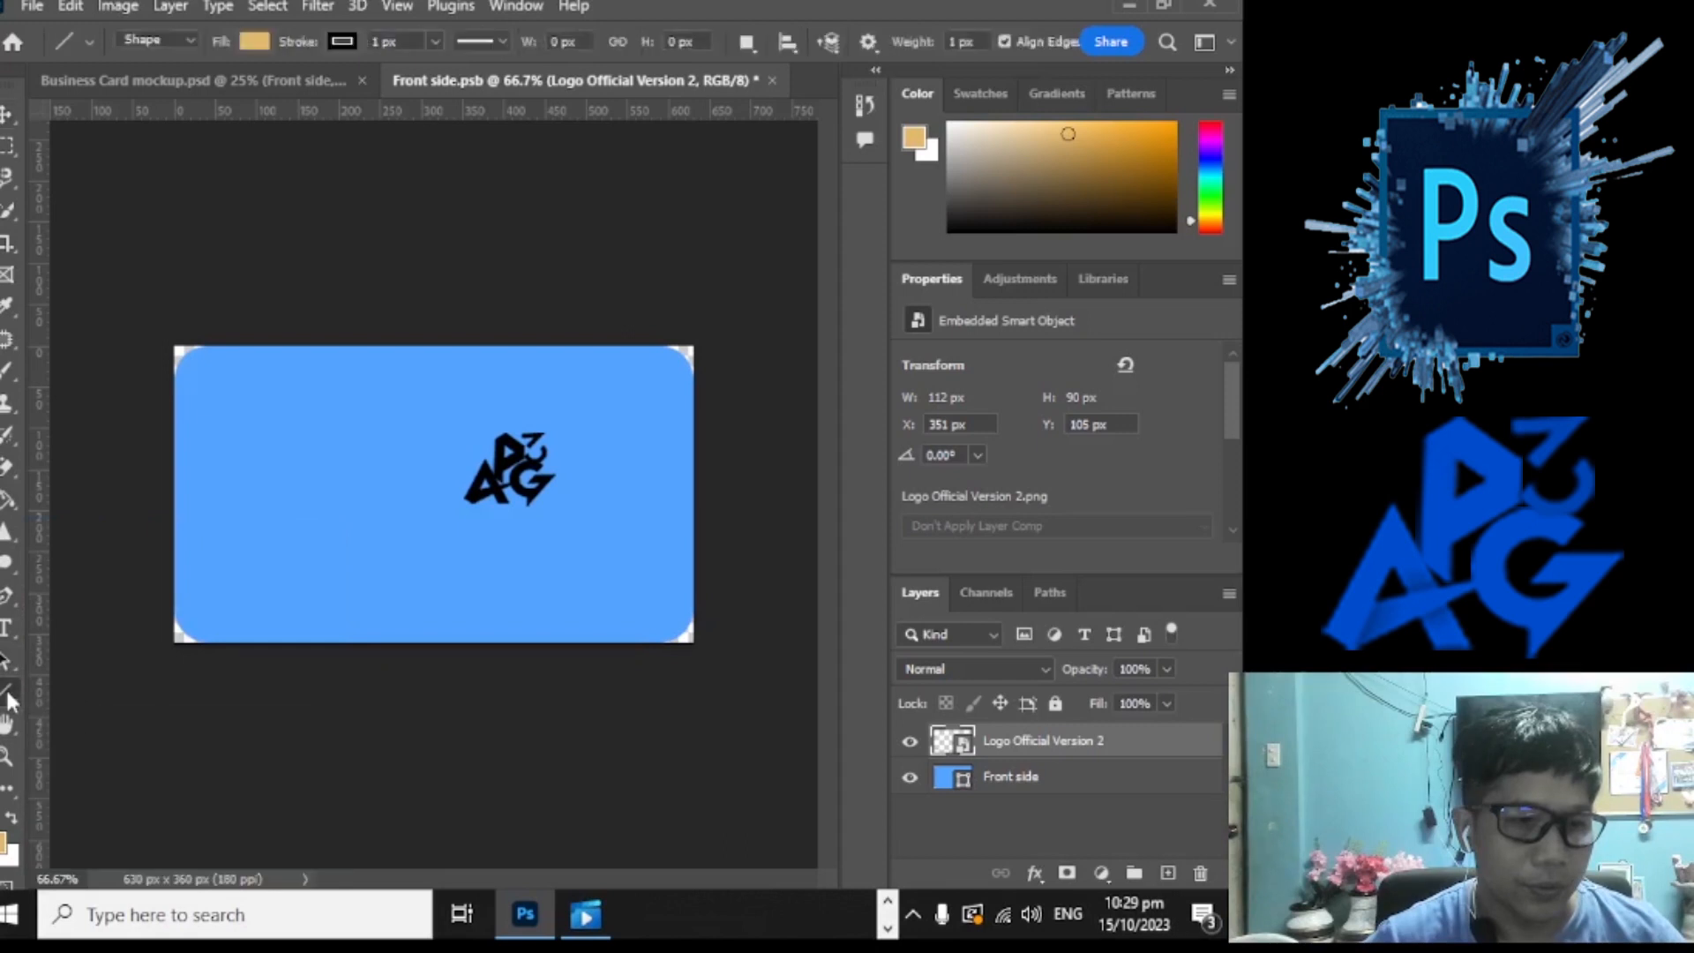
right_click(12, 693)
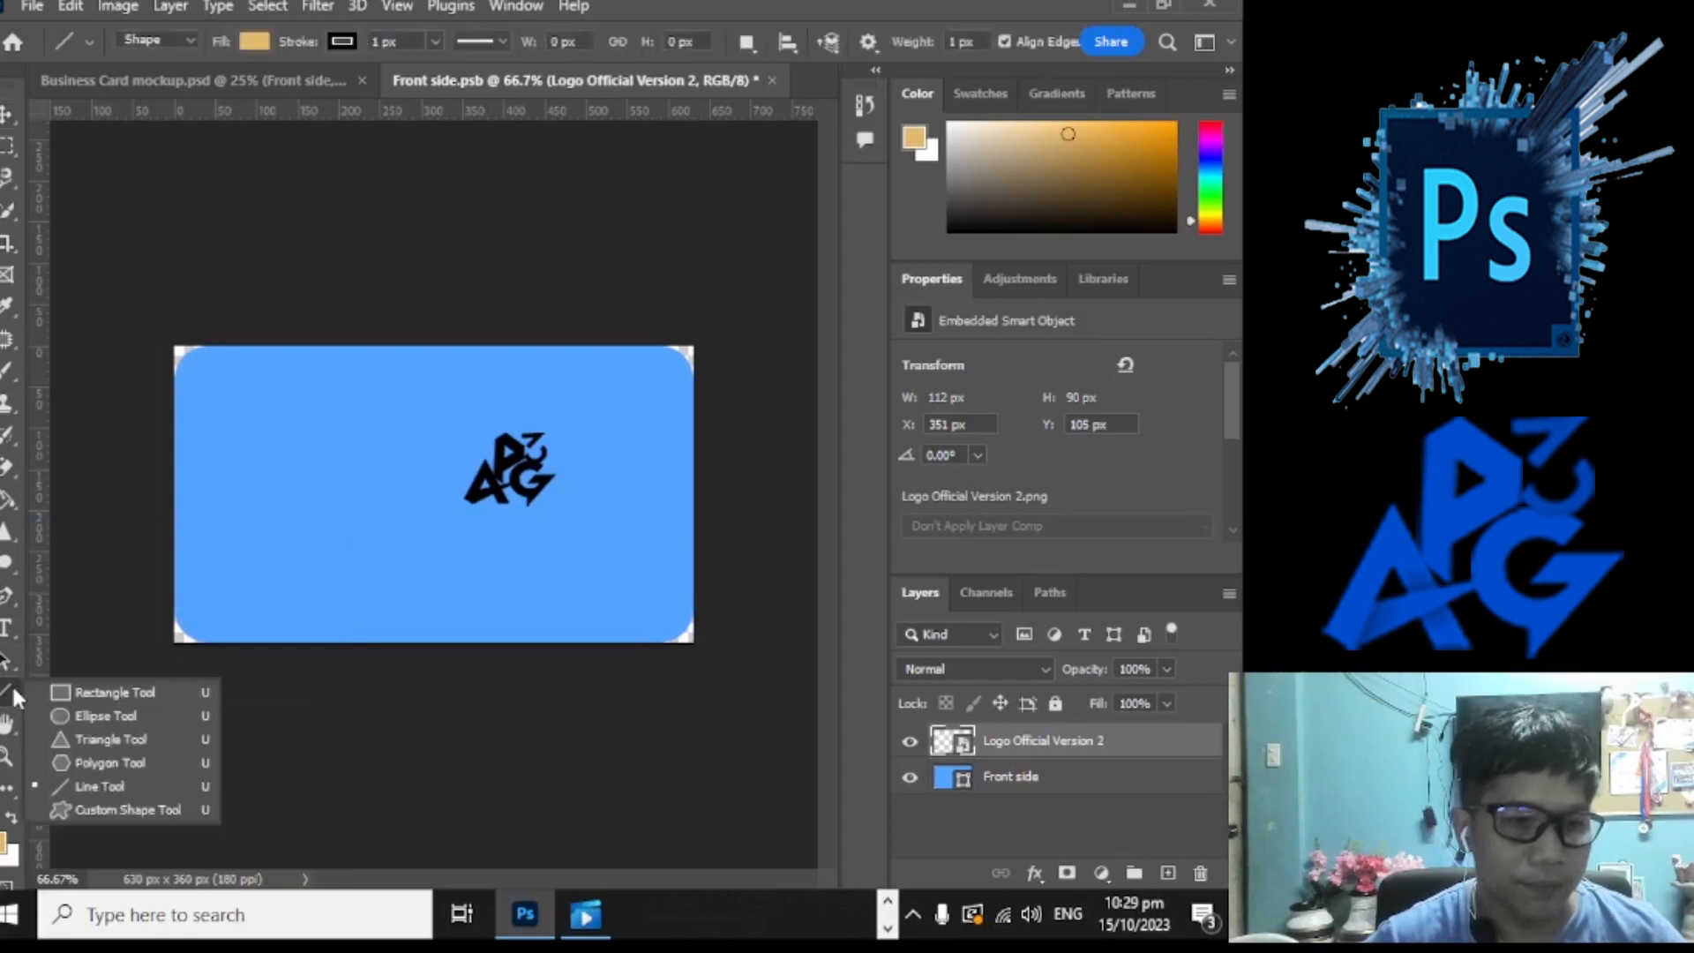
click(145, 695)
mouse_move(175, 321)
mouse_down()
mouse_move(348, 484)
mouse_move(329, 685)
mouse_up()
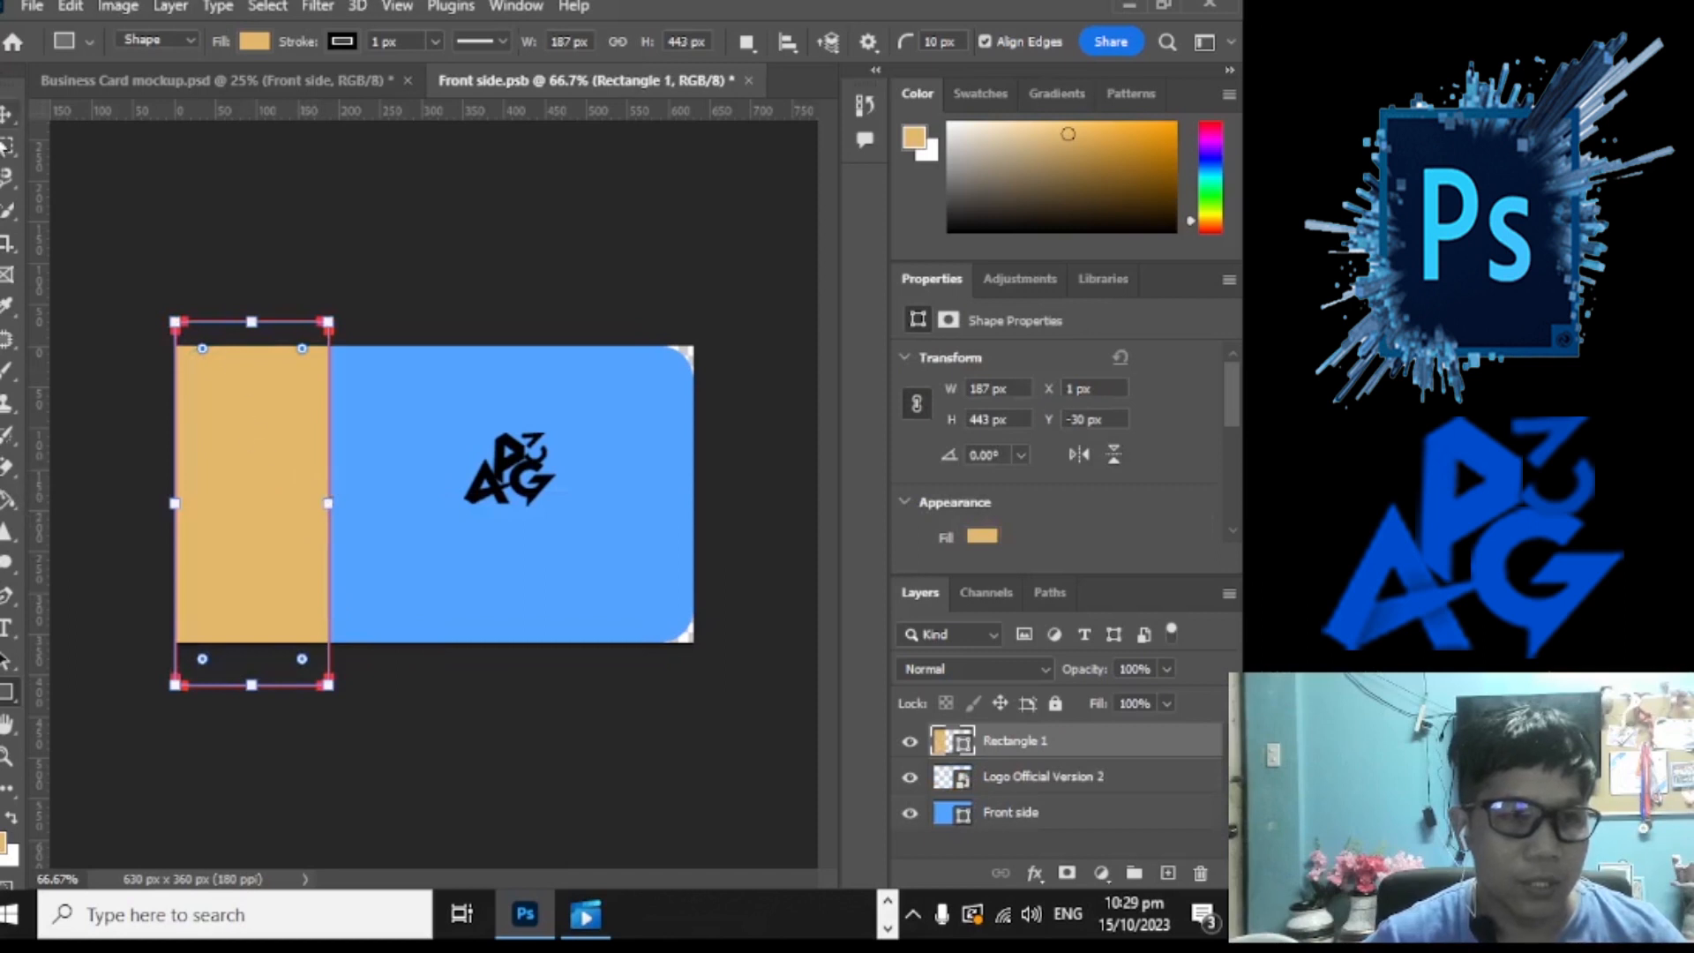
click(9, 115)
mouse_move(304, 511)
mouse_down()
mouse_move(263, 511)
mouse_move(345, 507)
mouse_move(310, 526)
mouse_move(261, 518)
mouse_move(314, 521)
mouse_move(299, 525)
mouse_up()
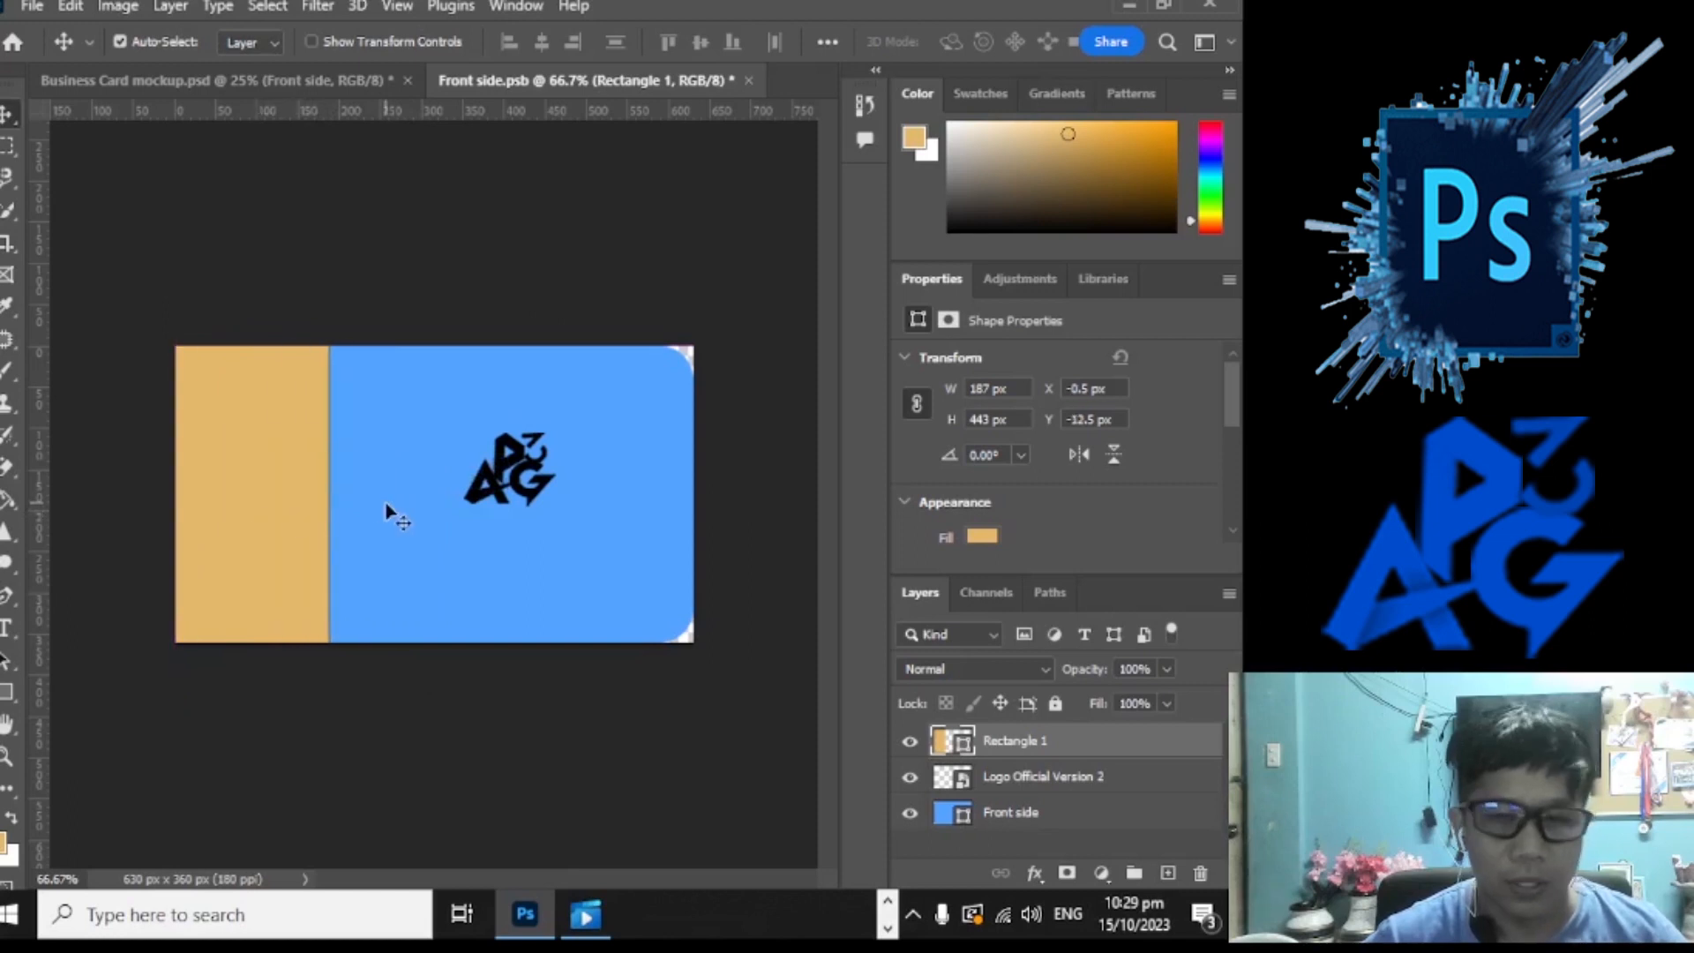
Step: Change the Rectangle 1 strip's fill to bright saturated blue #3152e3
click(982, 536)
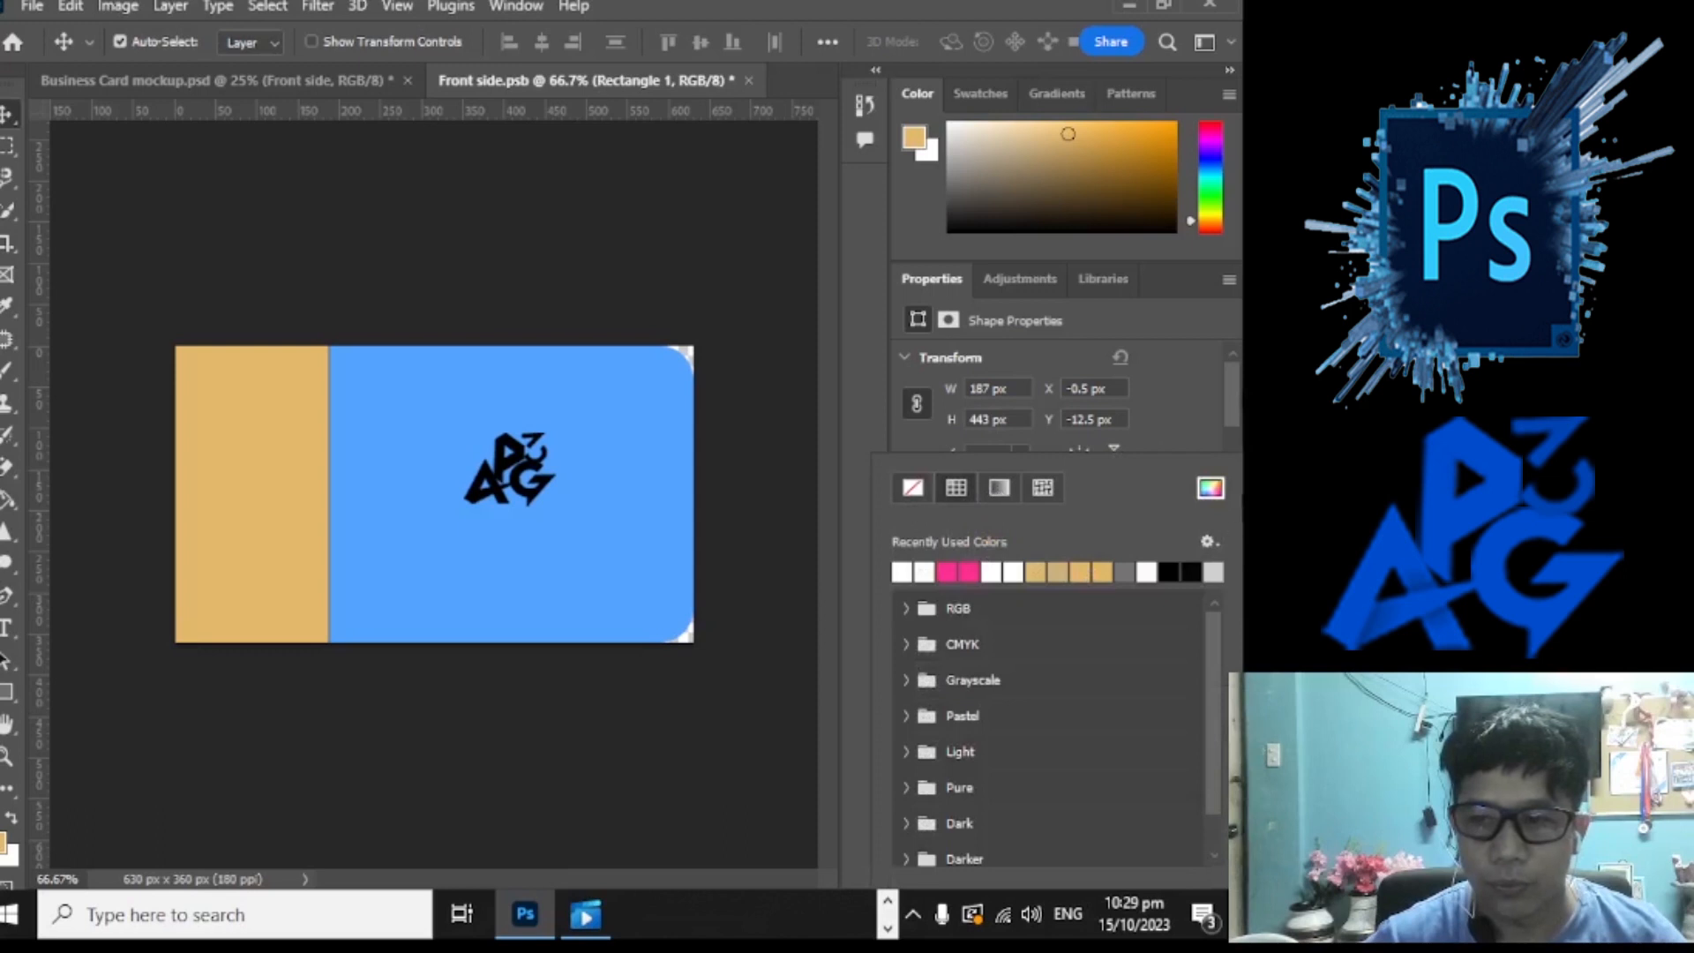
click(1209, 487)
mouse_move(928, 563)
mouse_down()
mouse_move(907, 561)
mouse_move(926, 574)
mouse_up()
click(809, 495)
drag(809, 495, 892, 472)
click(1165, 446)
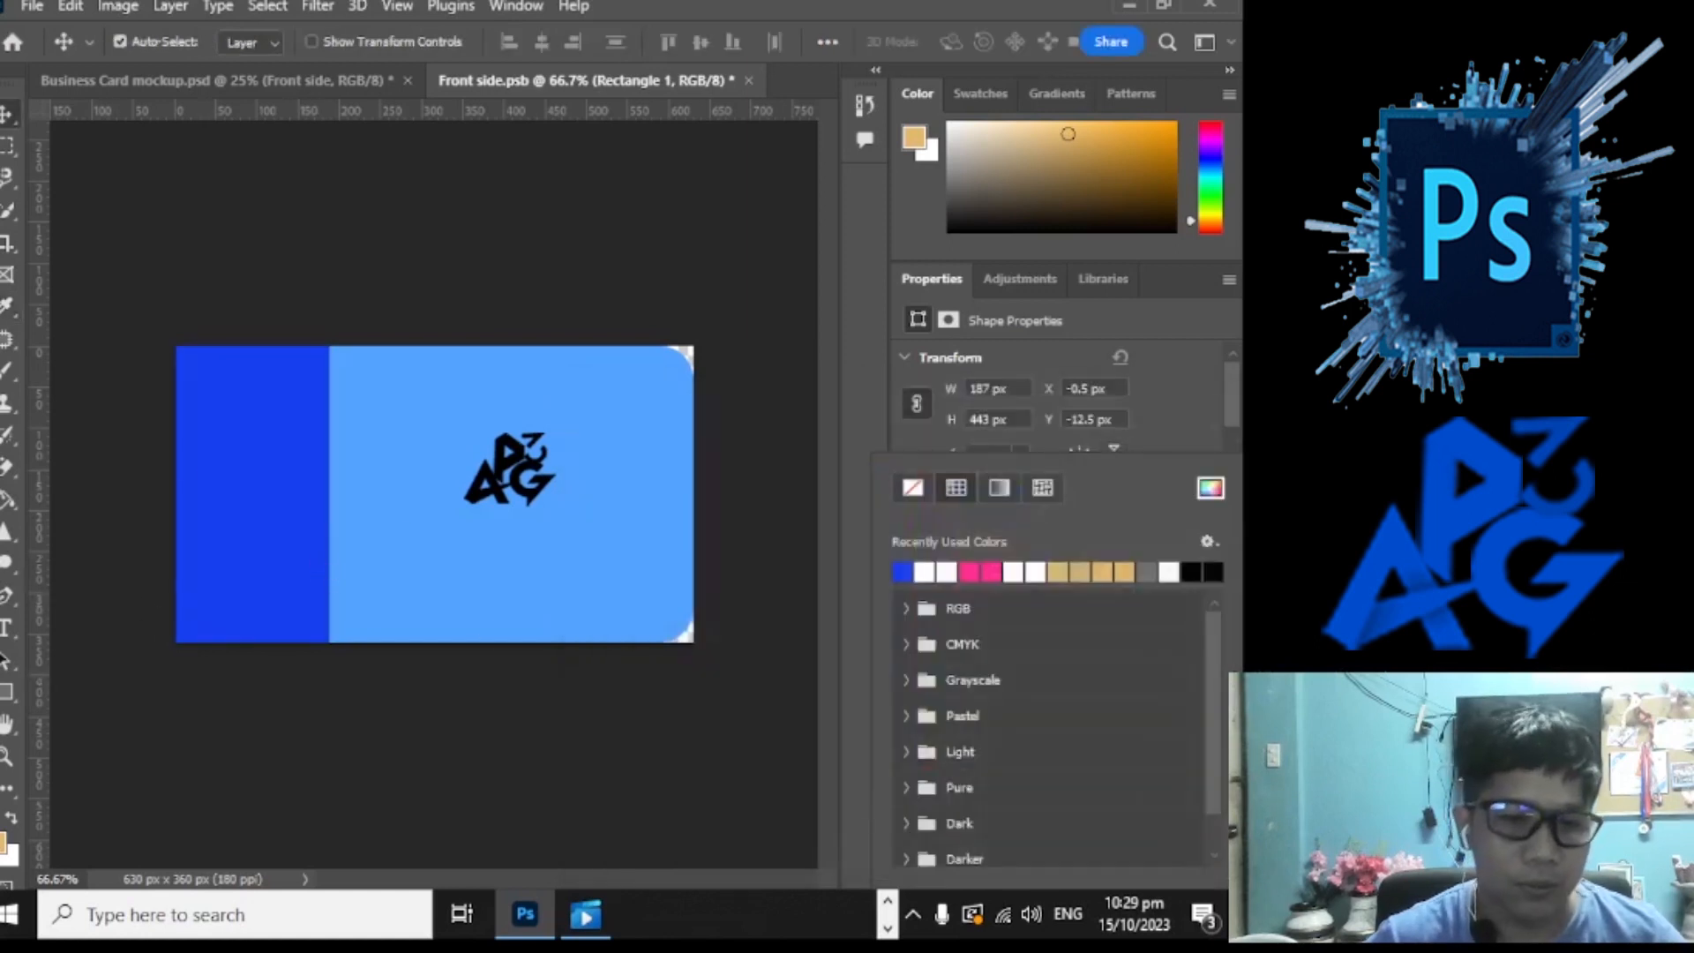
mouse_move(261, 509)
mouse_down()
mouse_move(329, 518)
mouse_move(257, 503)
mouse_up()
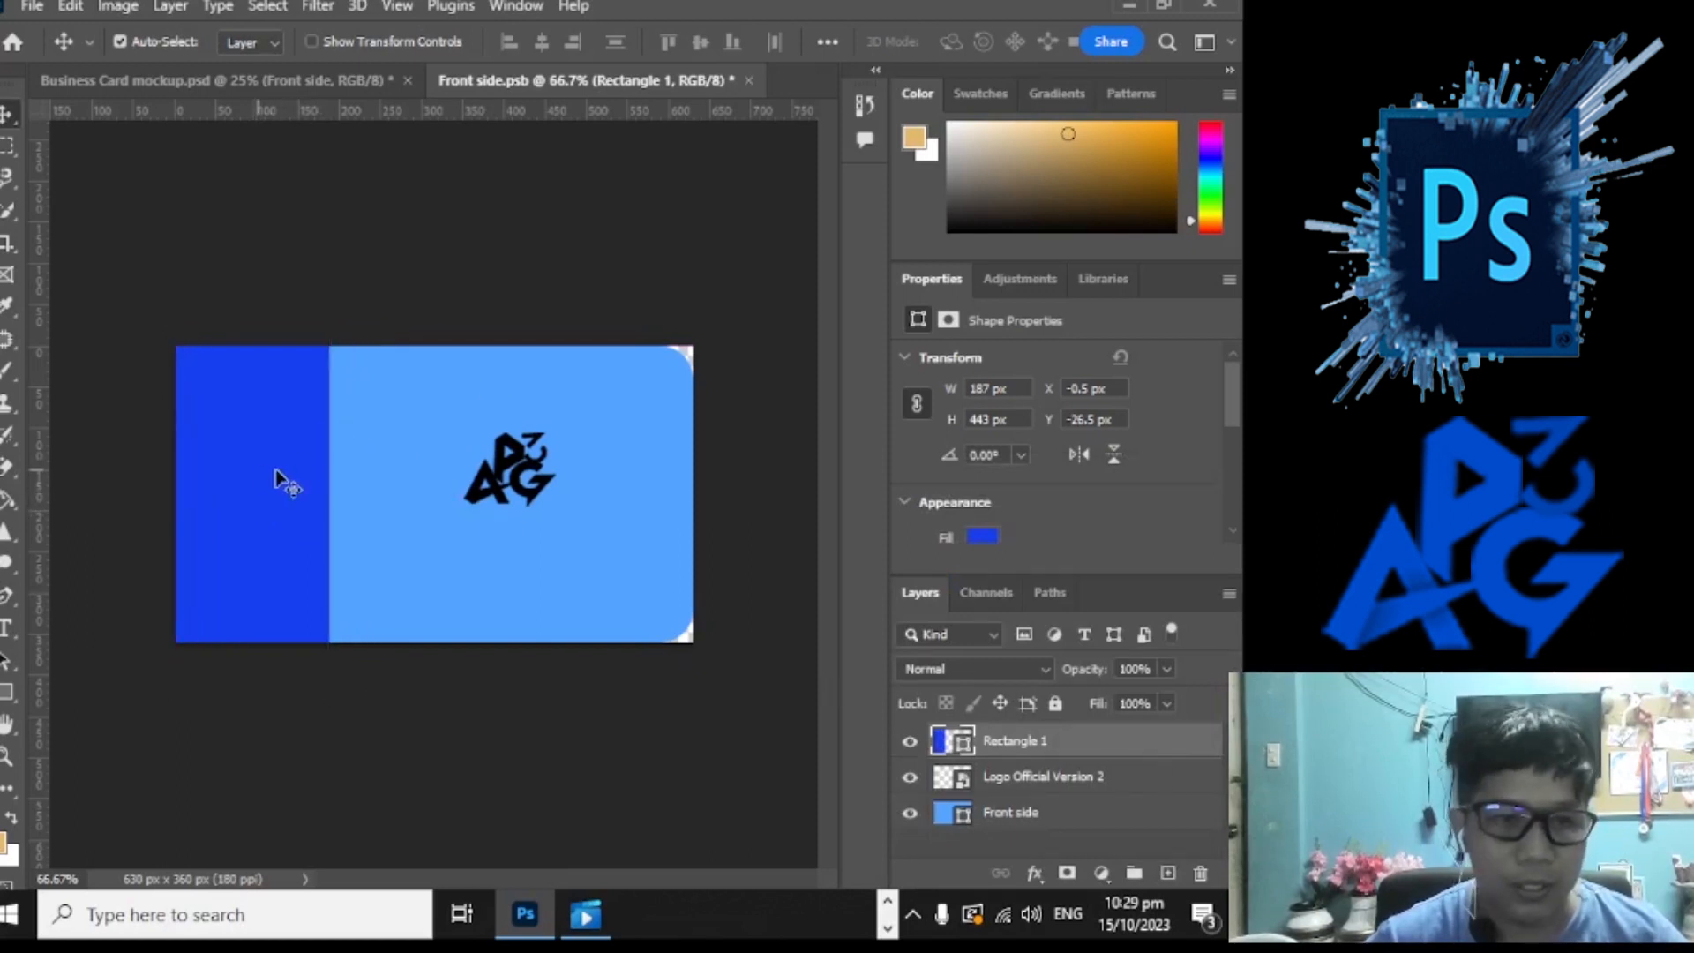
key(ctrl+t)
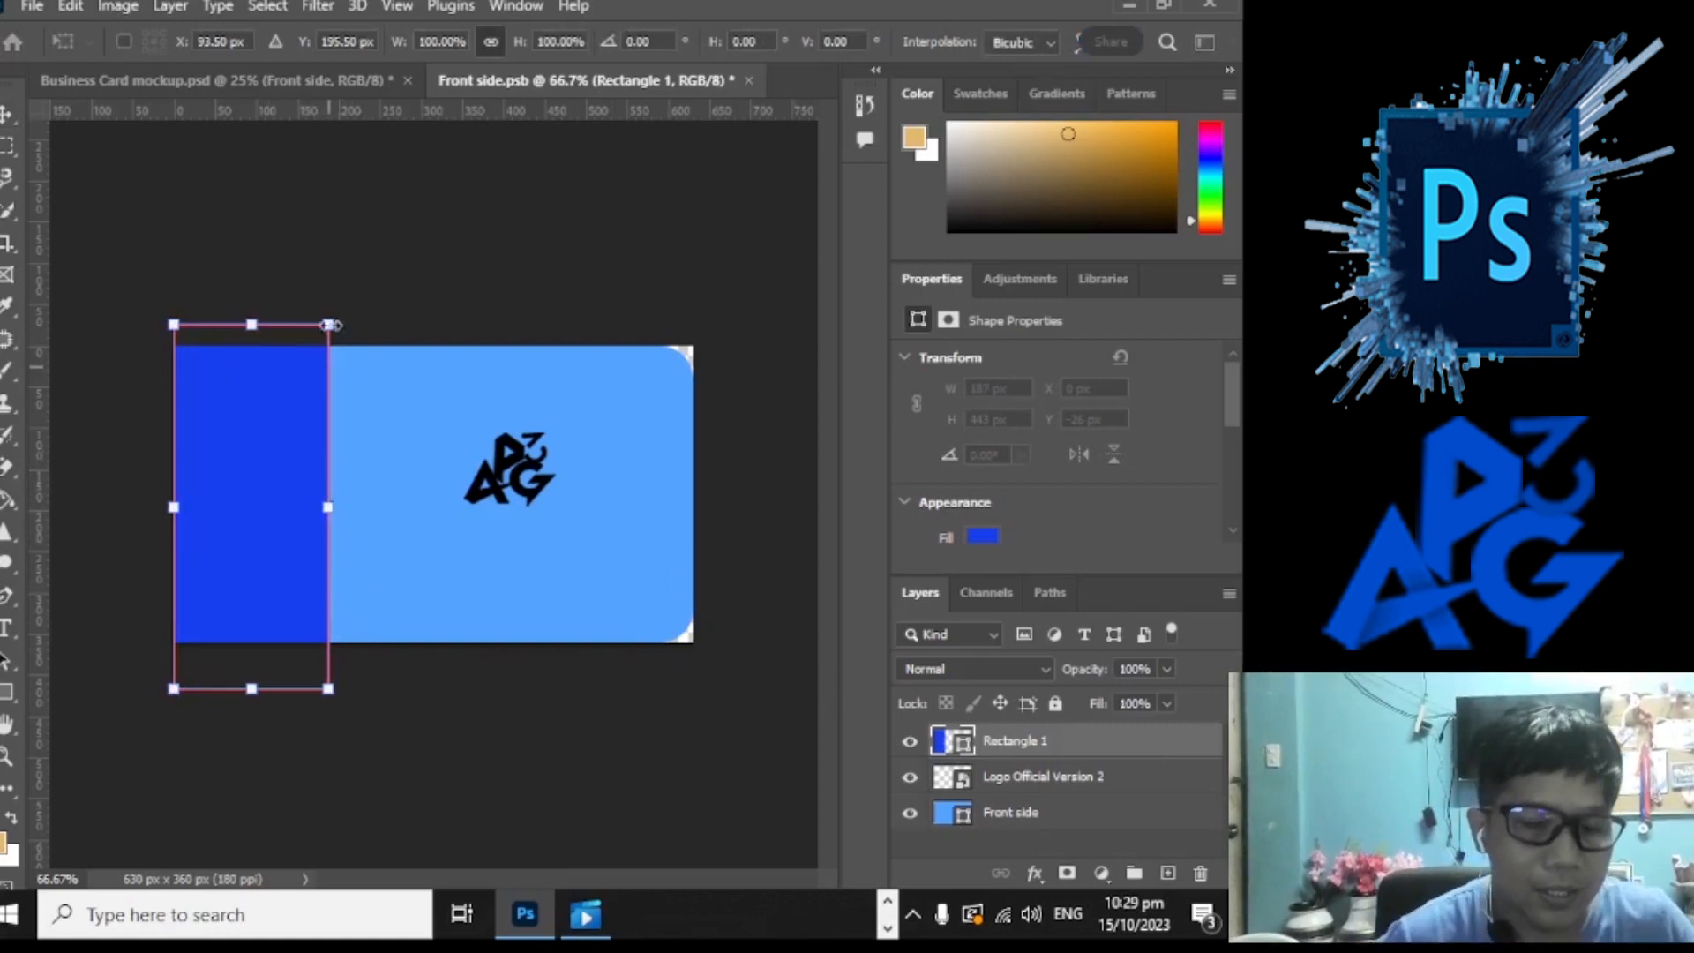
Step: Warp the blue strip so its right edge bends into a wide curve
right_click(281, 446)
click(324, 534)
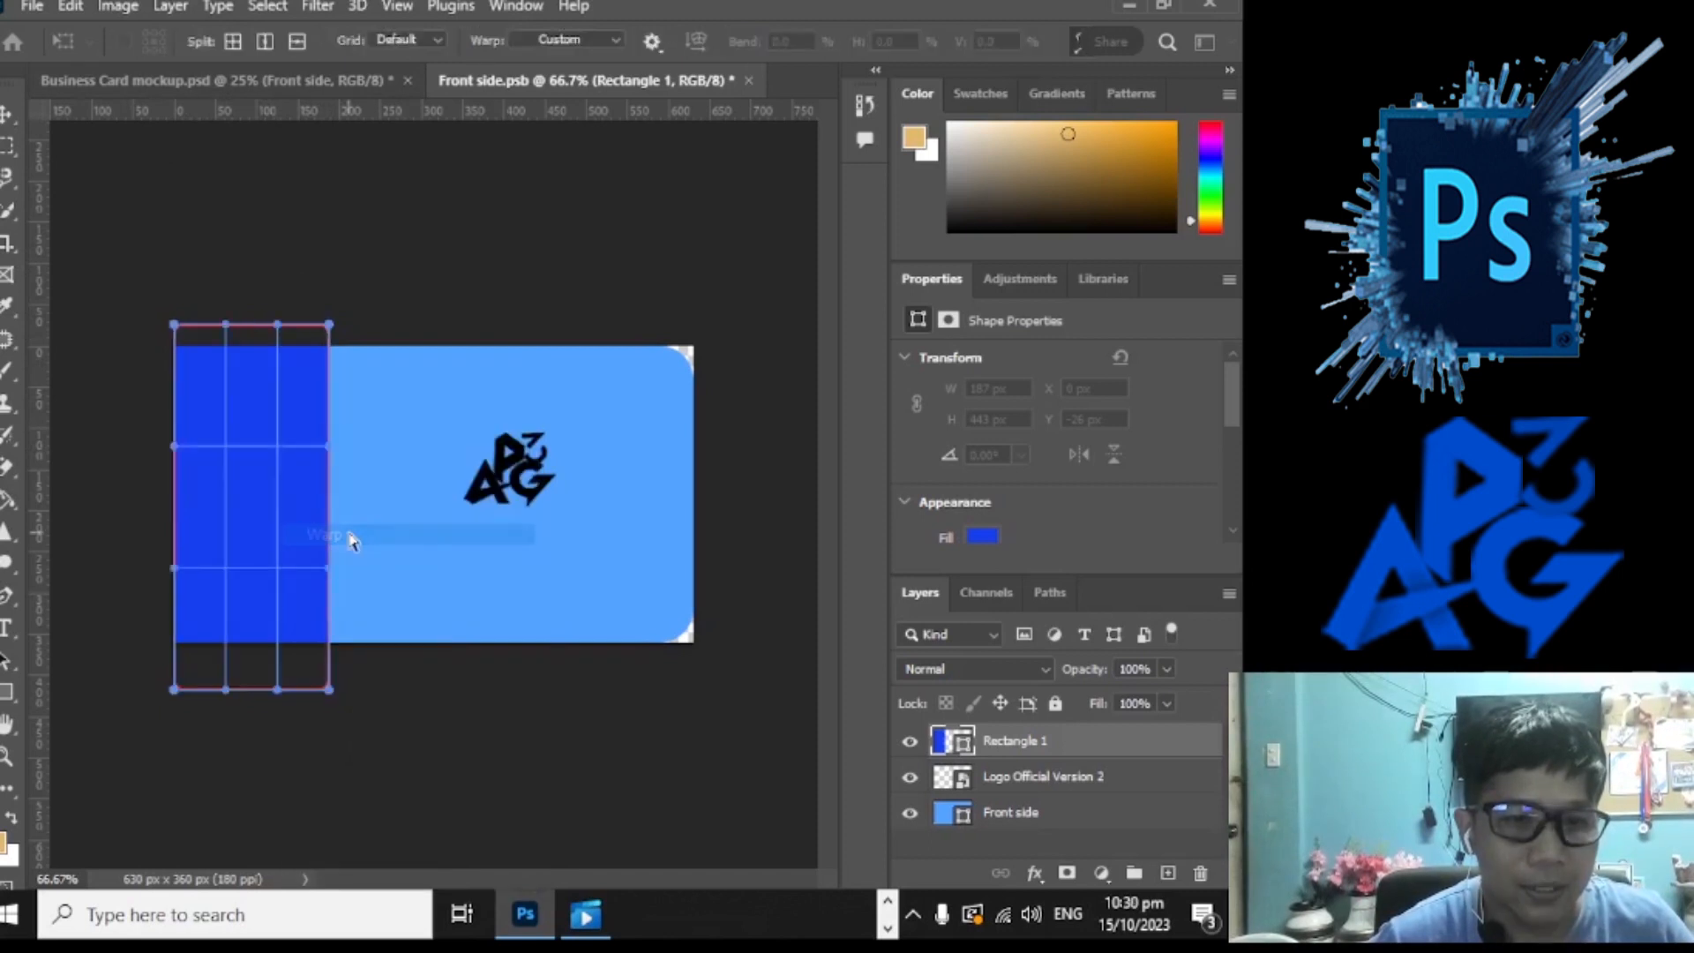
drag(329, 461, 366, 653)
drag(328, 569, 253, 590)
drag(330, 689, 328, 684)
drag(252, 586, 198, 571)
key(ctrl+z)
Step: Reposition and resize the curved strip to cover the card's left side
drag(178, 468, 264, 508)
key(Return)
key(ctrl+t)
drag(285, 519, 202, 505)
drag(296, 640, 308, 655)
drag(236, 341, 235, 329)
Step: Draw a blue polygon left of the logo with 6 sides and 100% star ratio
click(8, 694)
click(106, 763)
drag(291, 437, 380, 567)
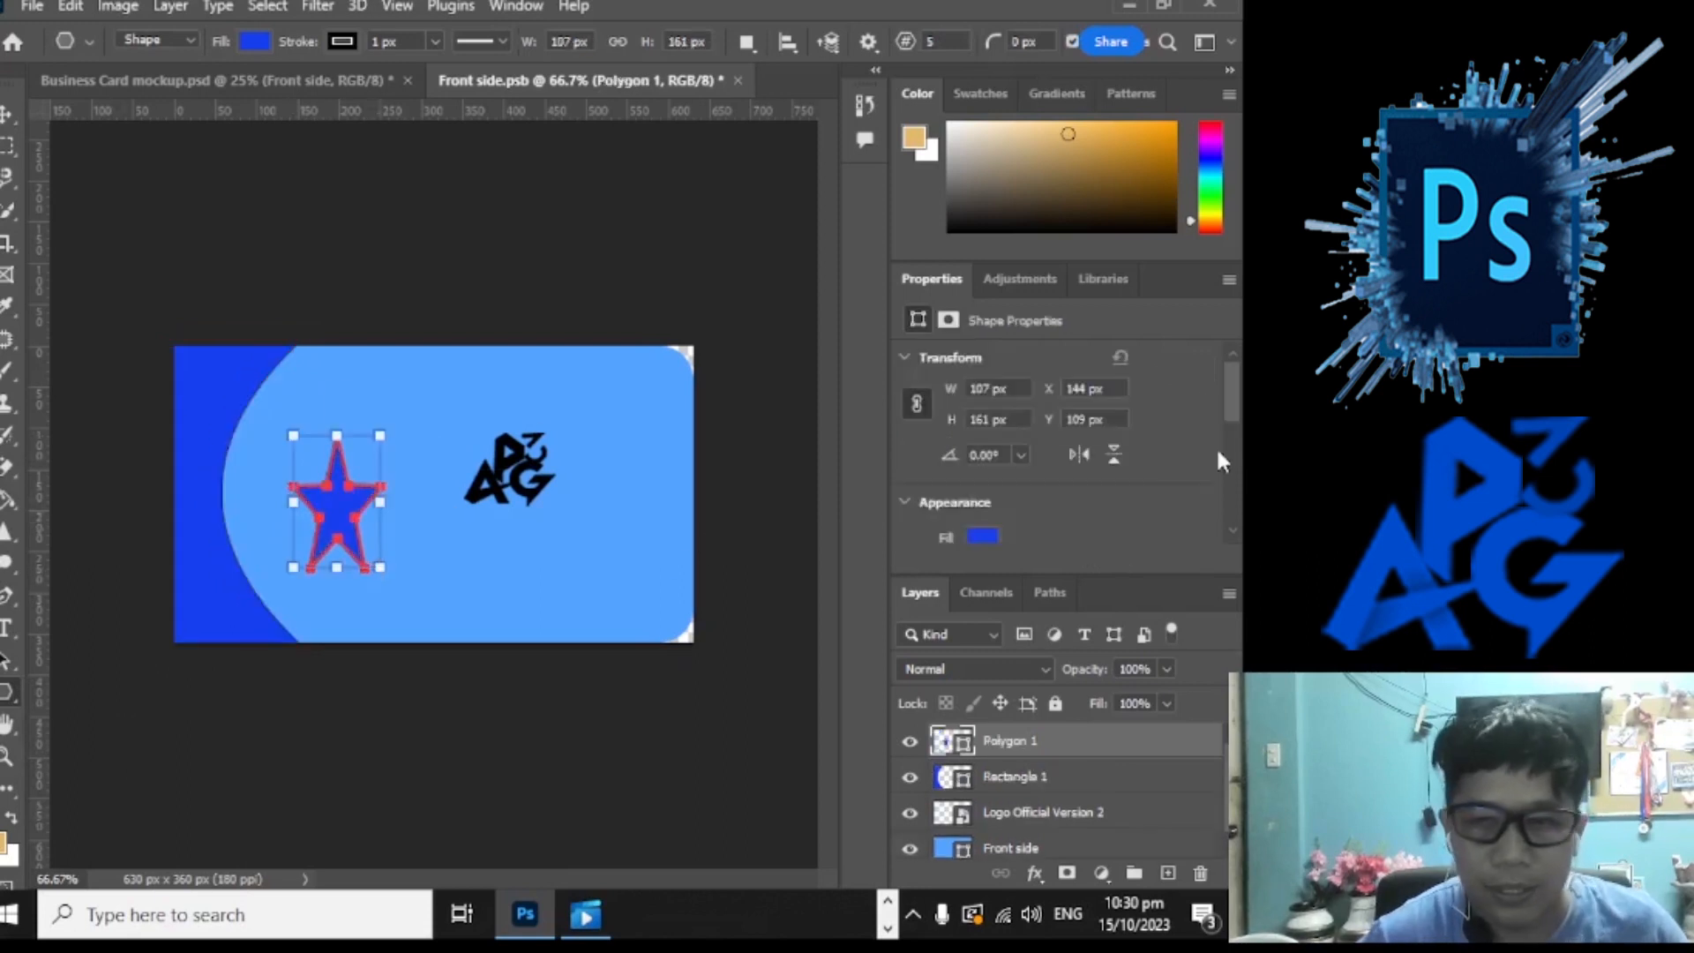
scroll(1235, 401, down, 5)
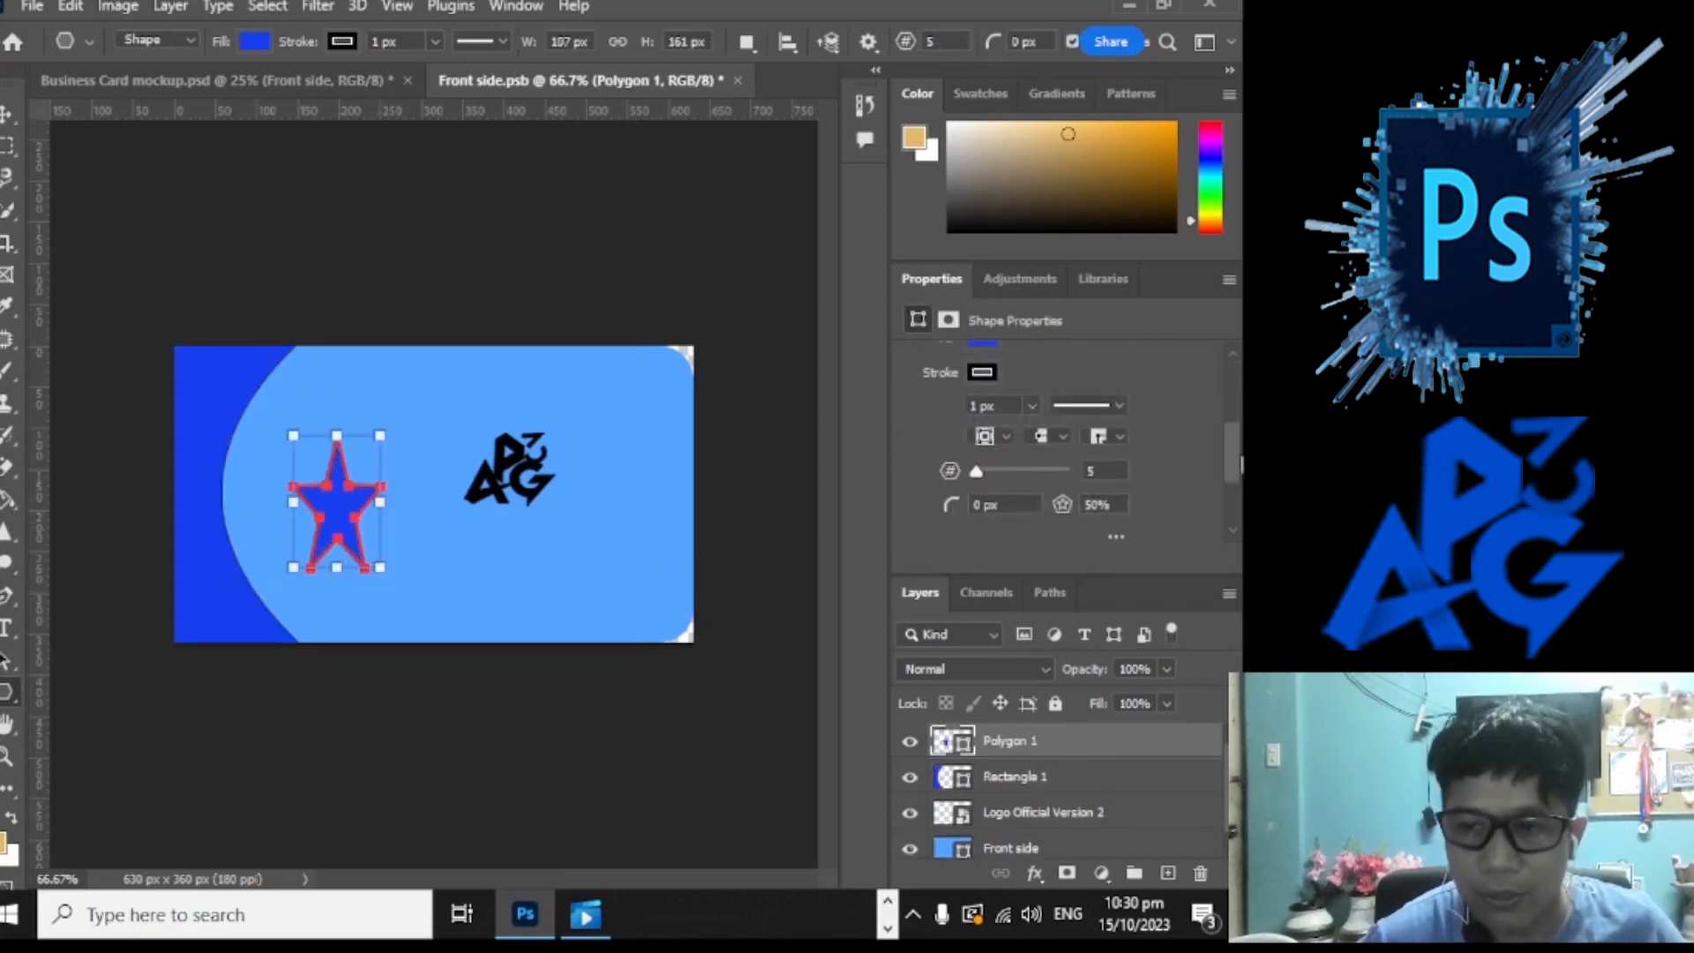
scroll(1059, 432, up, 1)
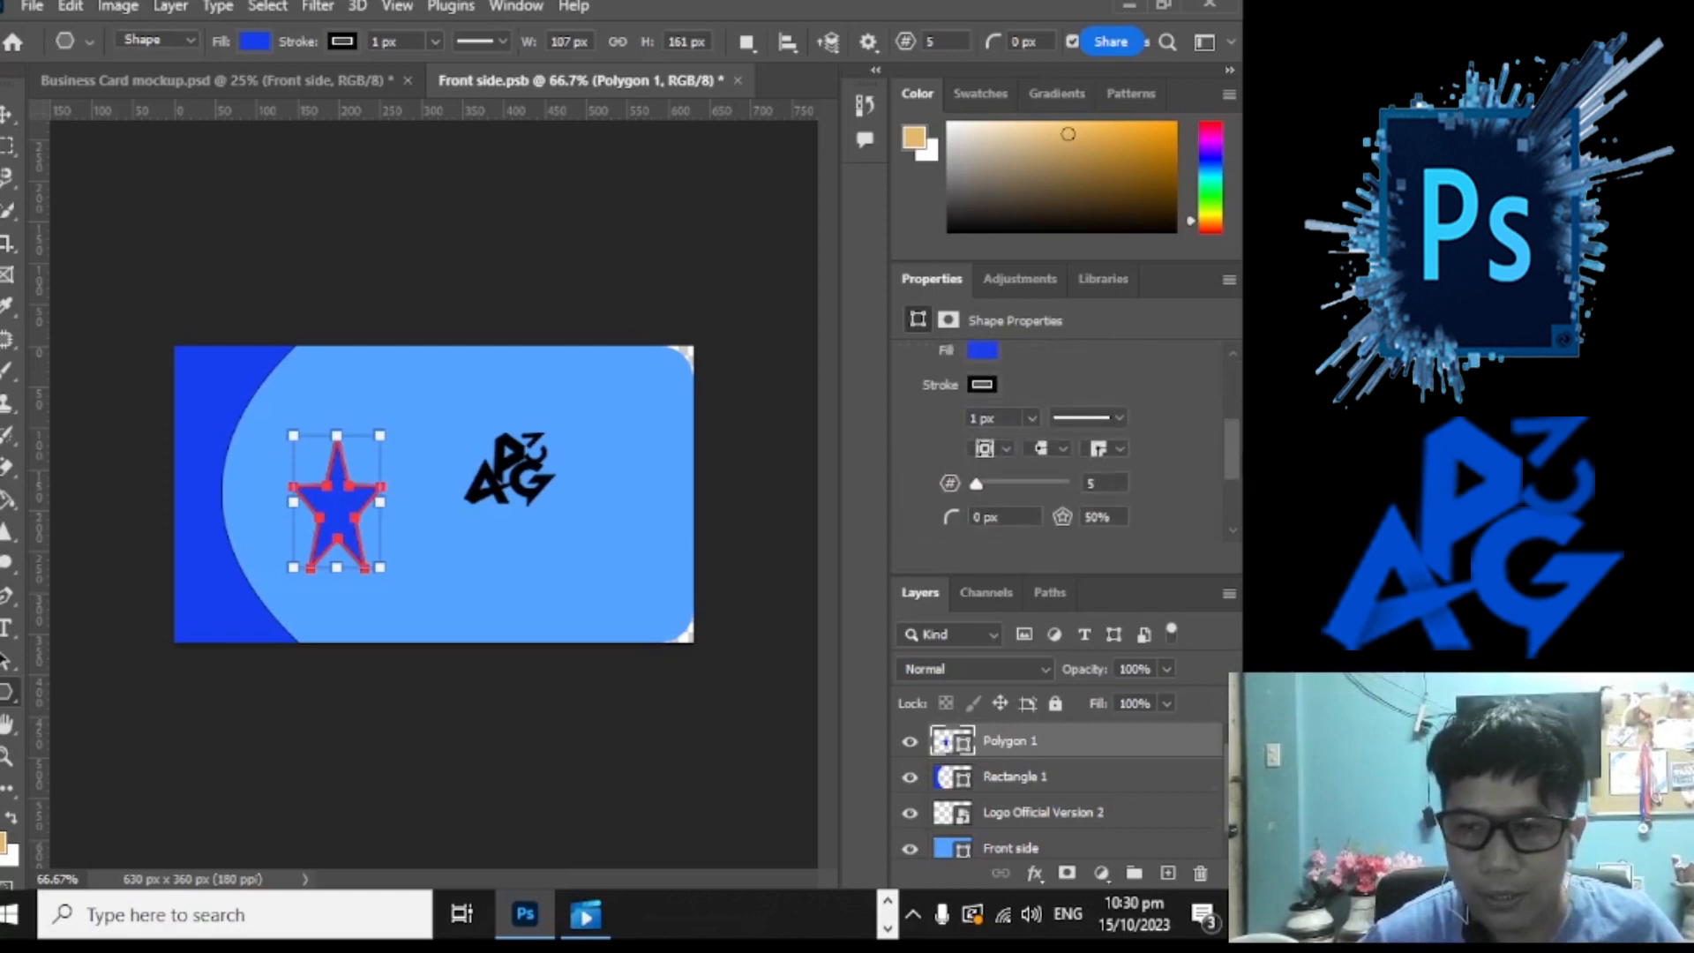
drag(1010, 494, 937, 484)
click(1020, 485)
drag(1062, 517, 1167, 535)
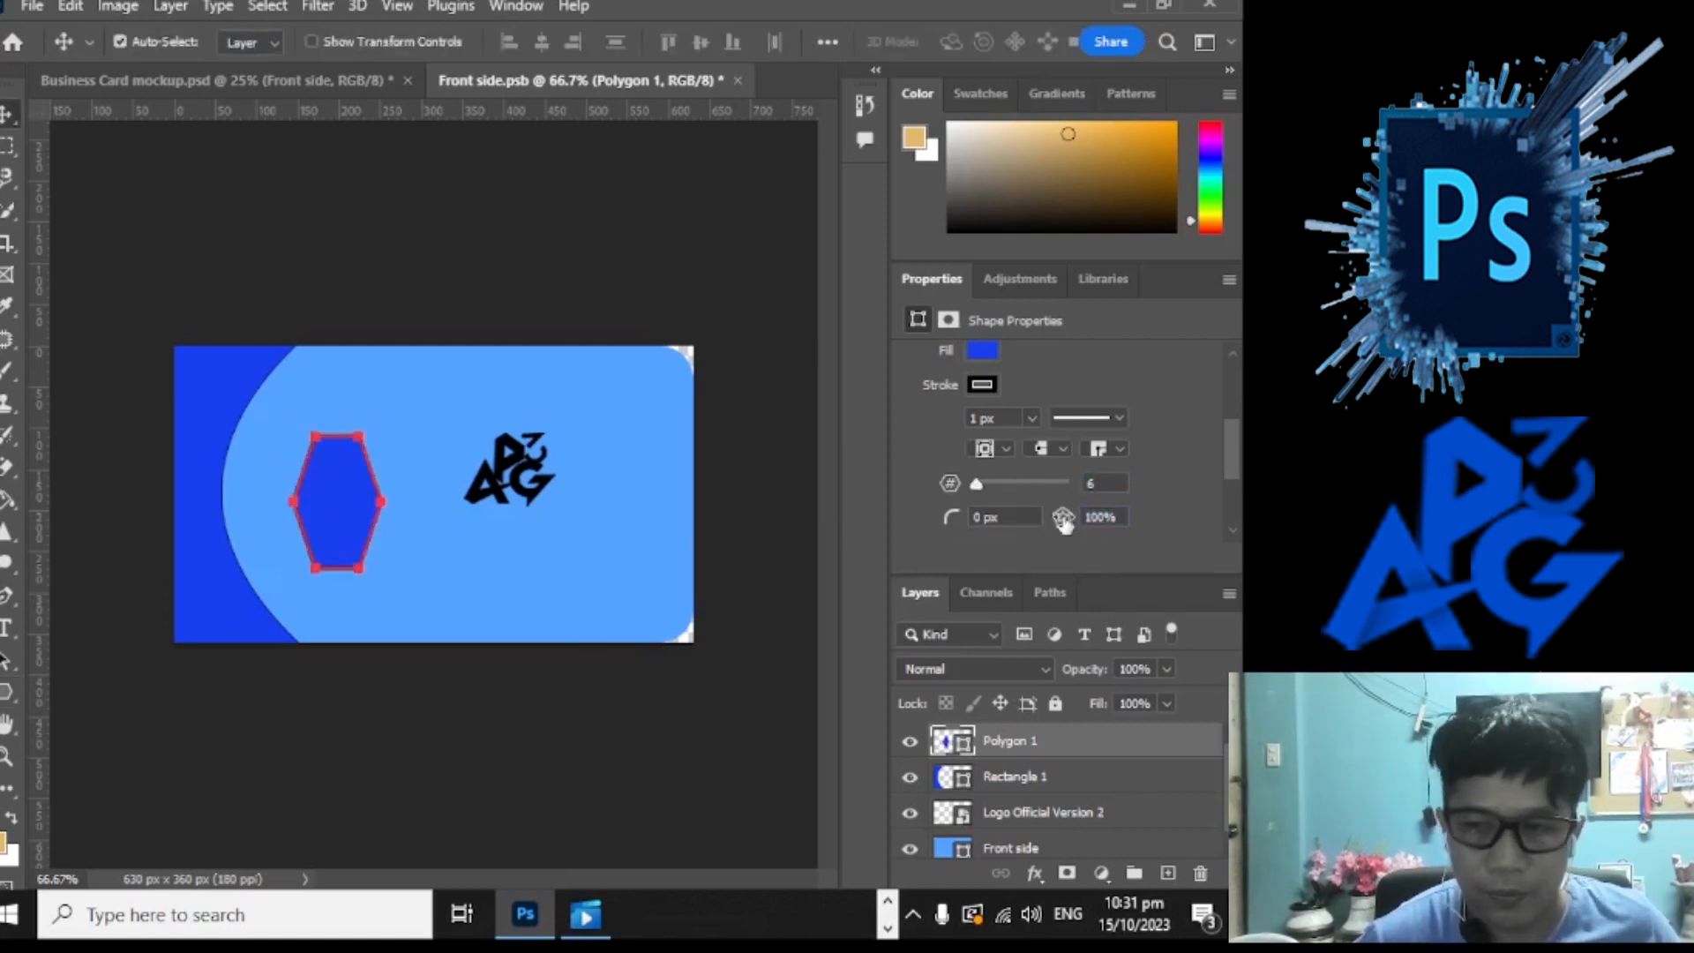
Step: Enlarge the hexagon to about 143% and commit the transform
key(ctrl+t)
drag(382, 569, 401, 600)
drag(402, 432, 418, 411)
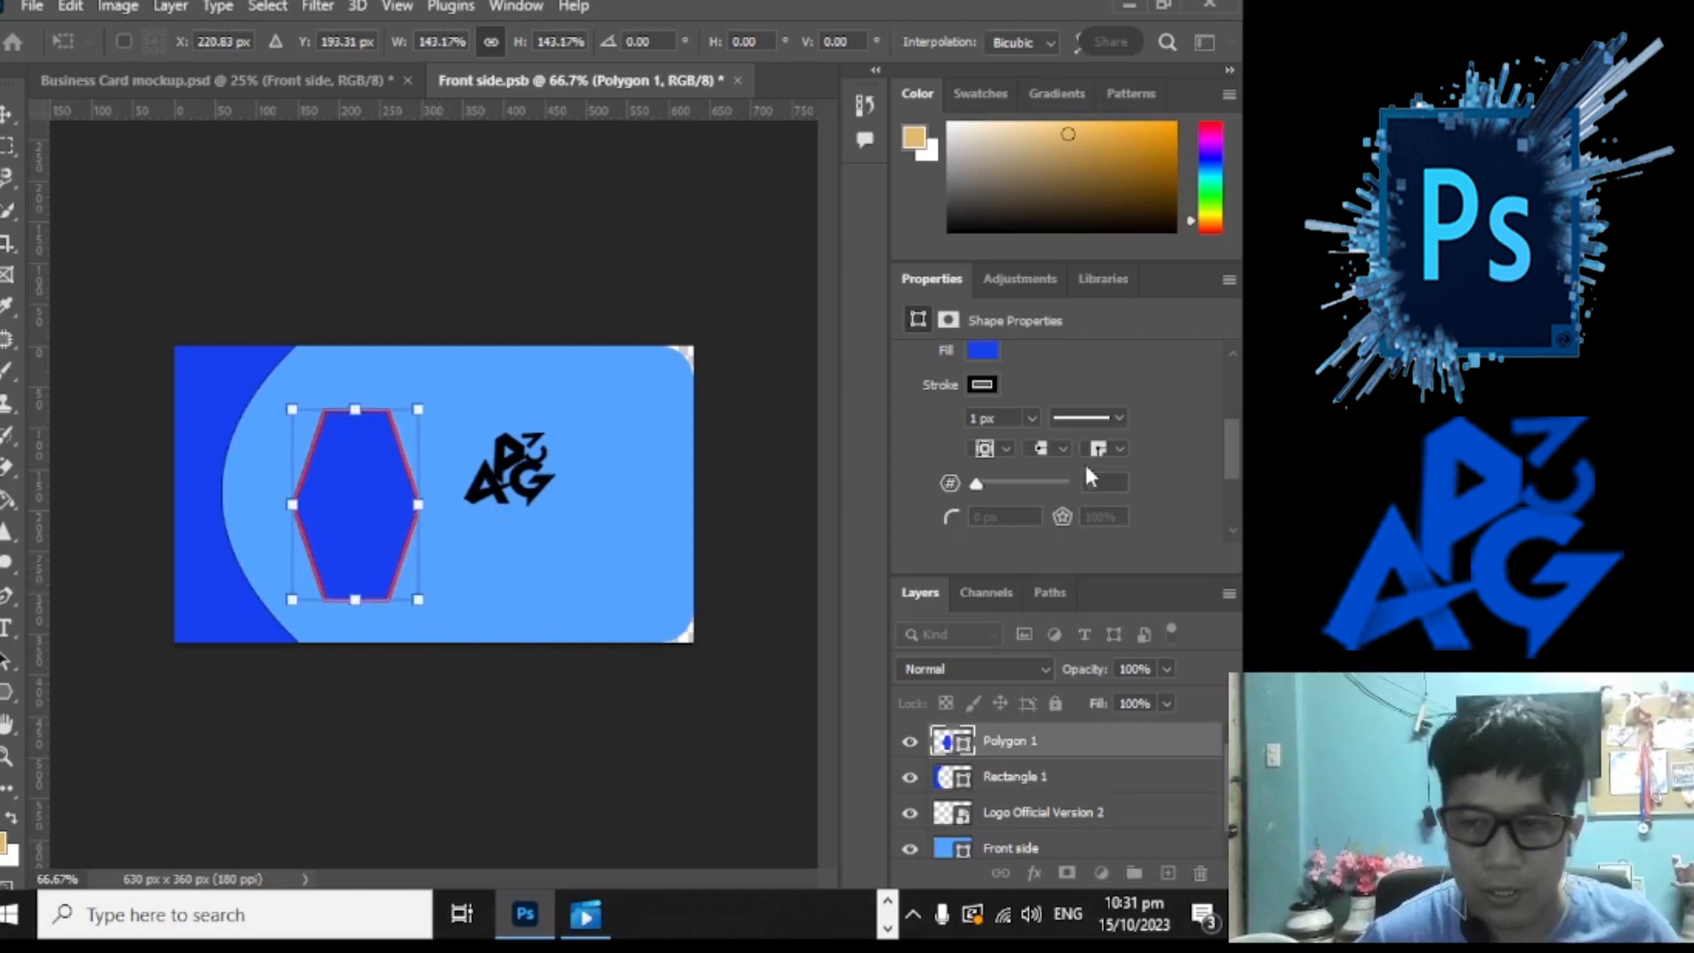
scroll(1167, 463, up, 2)
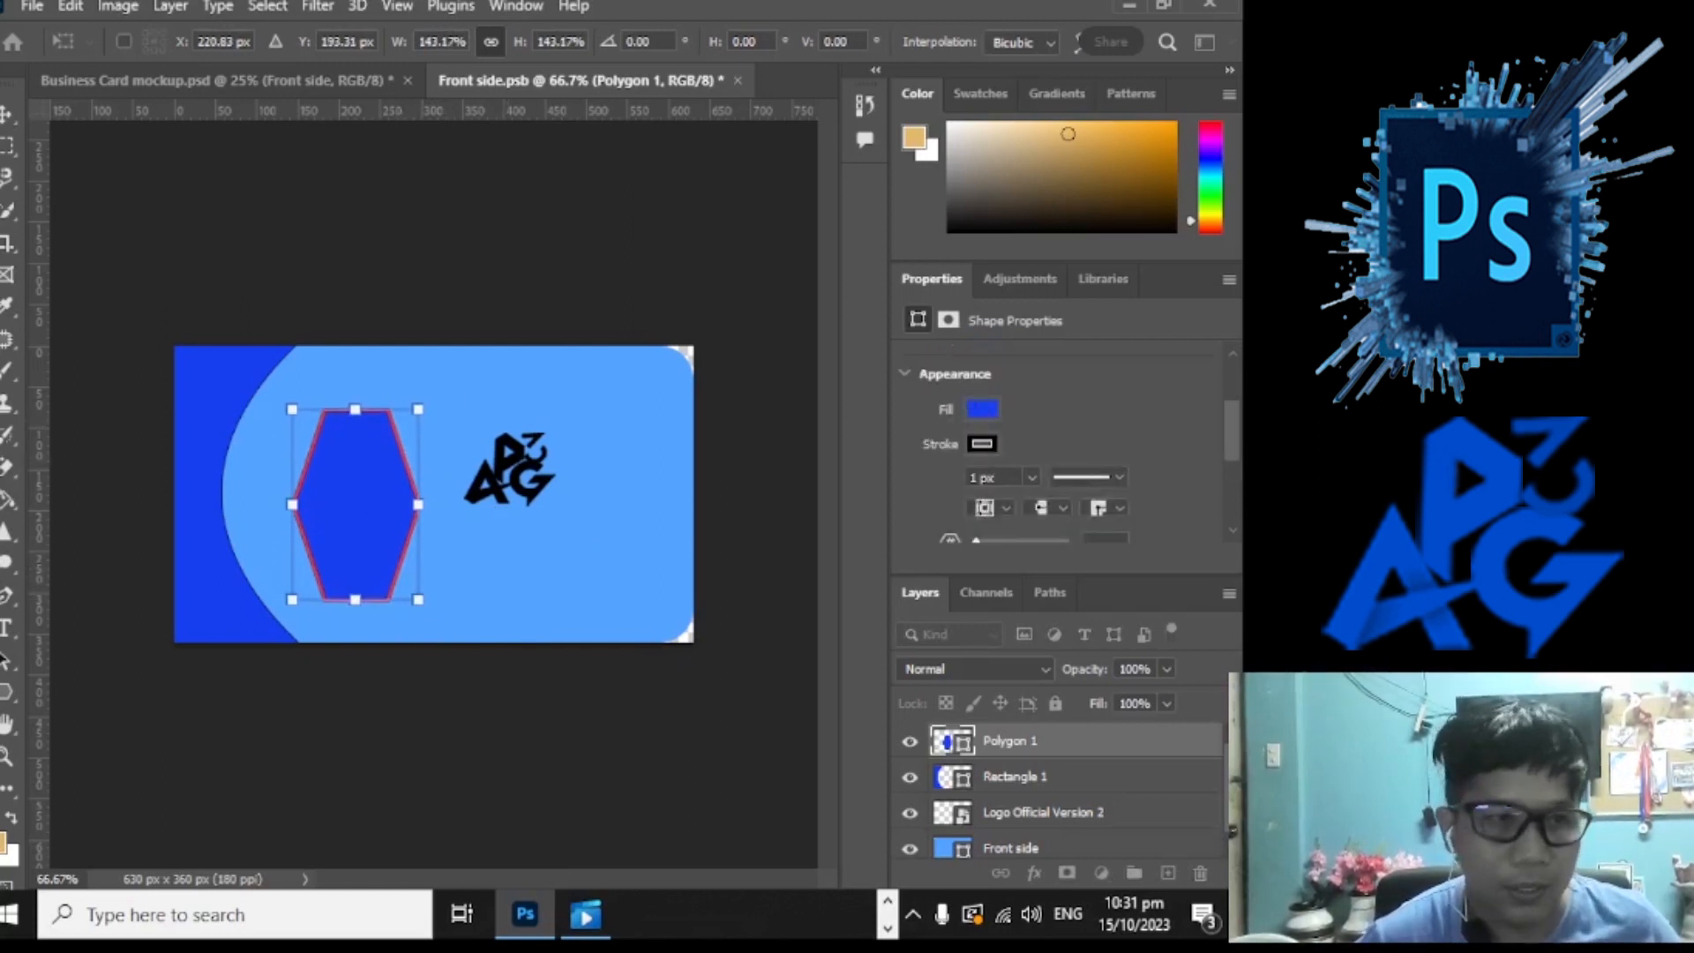
click(7, 115)
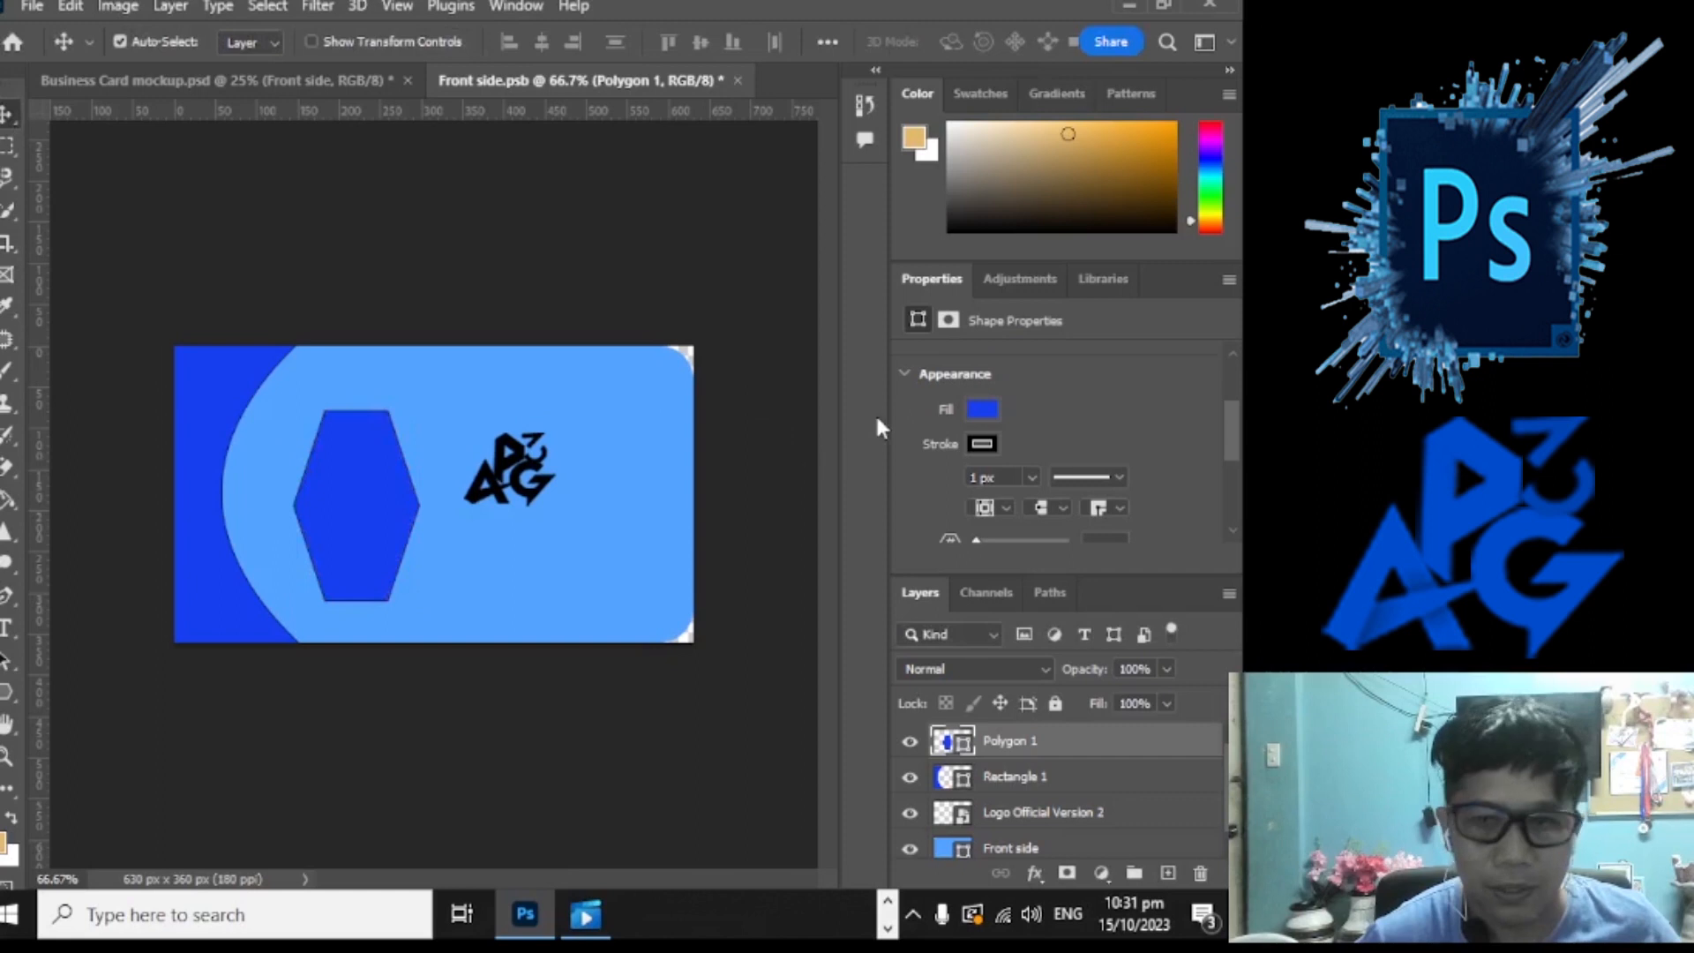
Step: Remove the hexagon's outline, fill it with the tan swatch, and shift it left
click(984, 443)
click(925, 488)
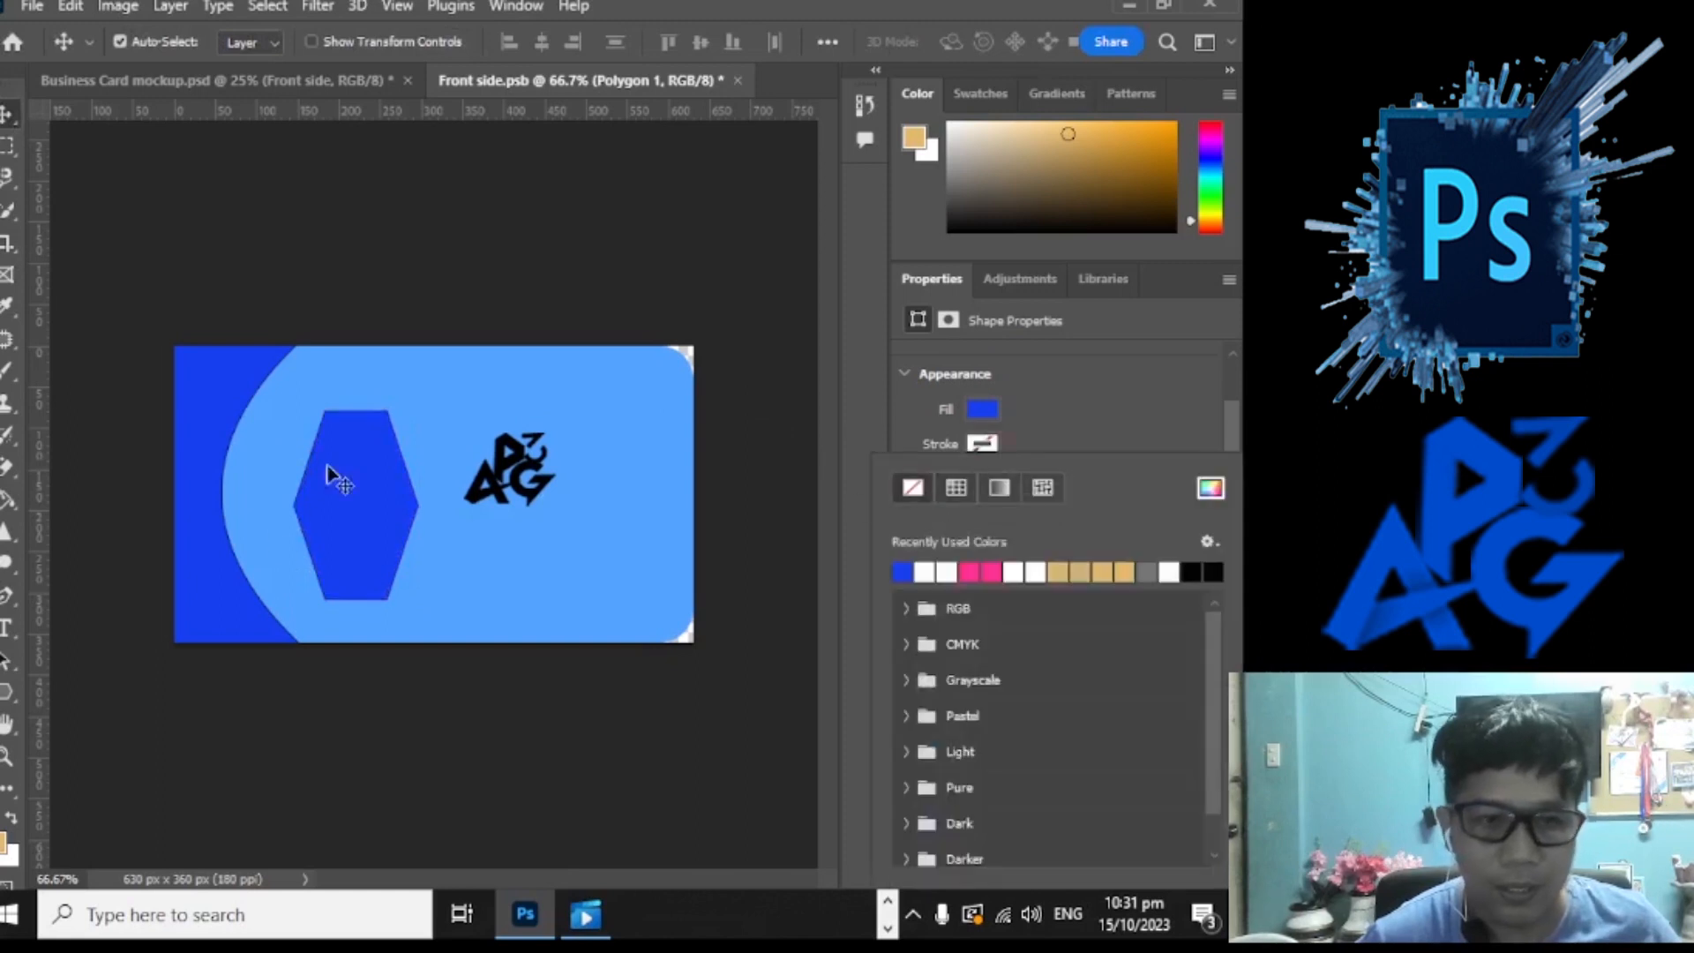
mouse_move(379, 529)
mouse_down()
mouse_move(280, 514)
mouse_move(341, 516)
mouse_up()
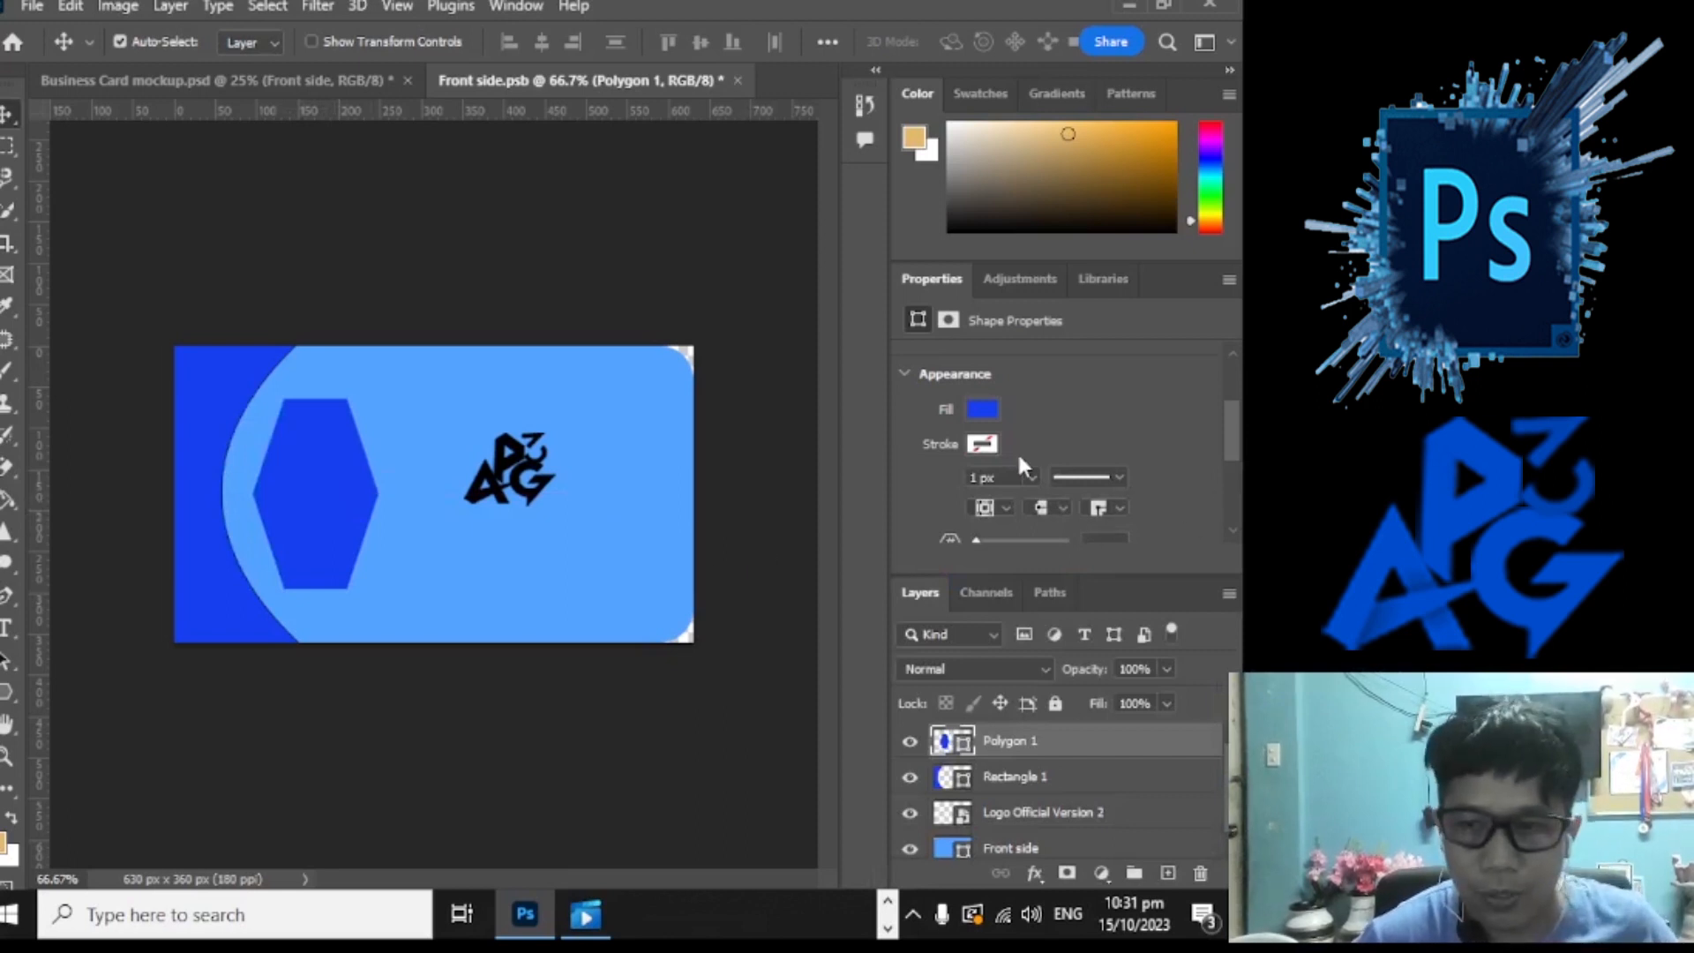
click(986, 408)
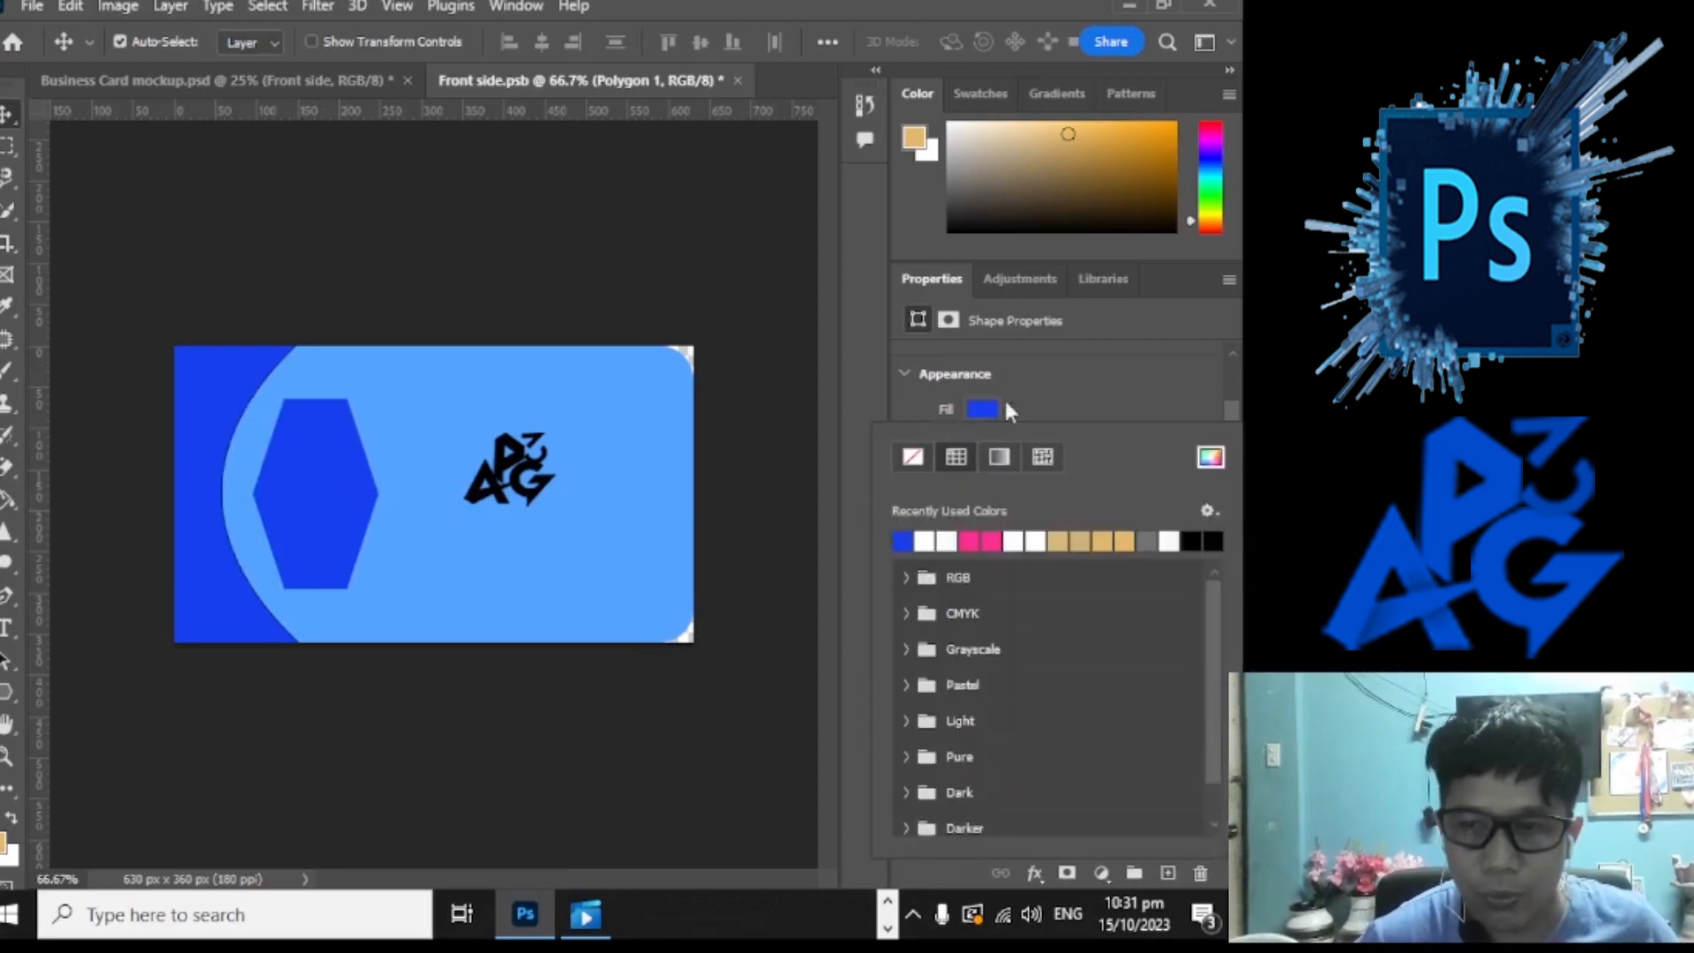
click(1105, 538)
drag(344, 527, 262, 524)
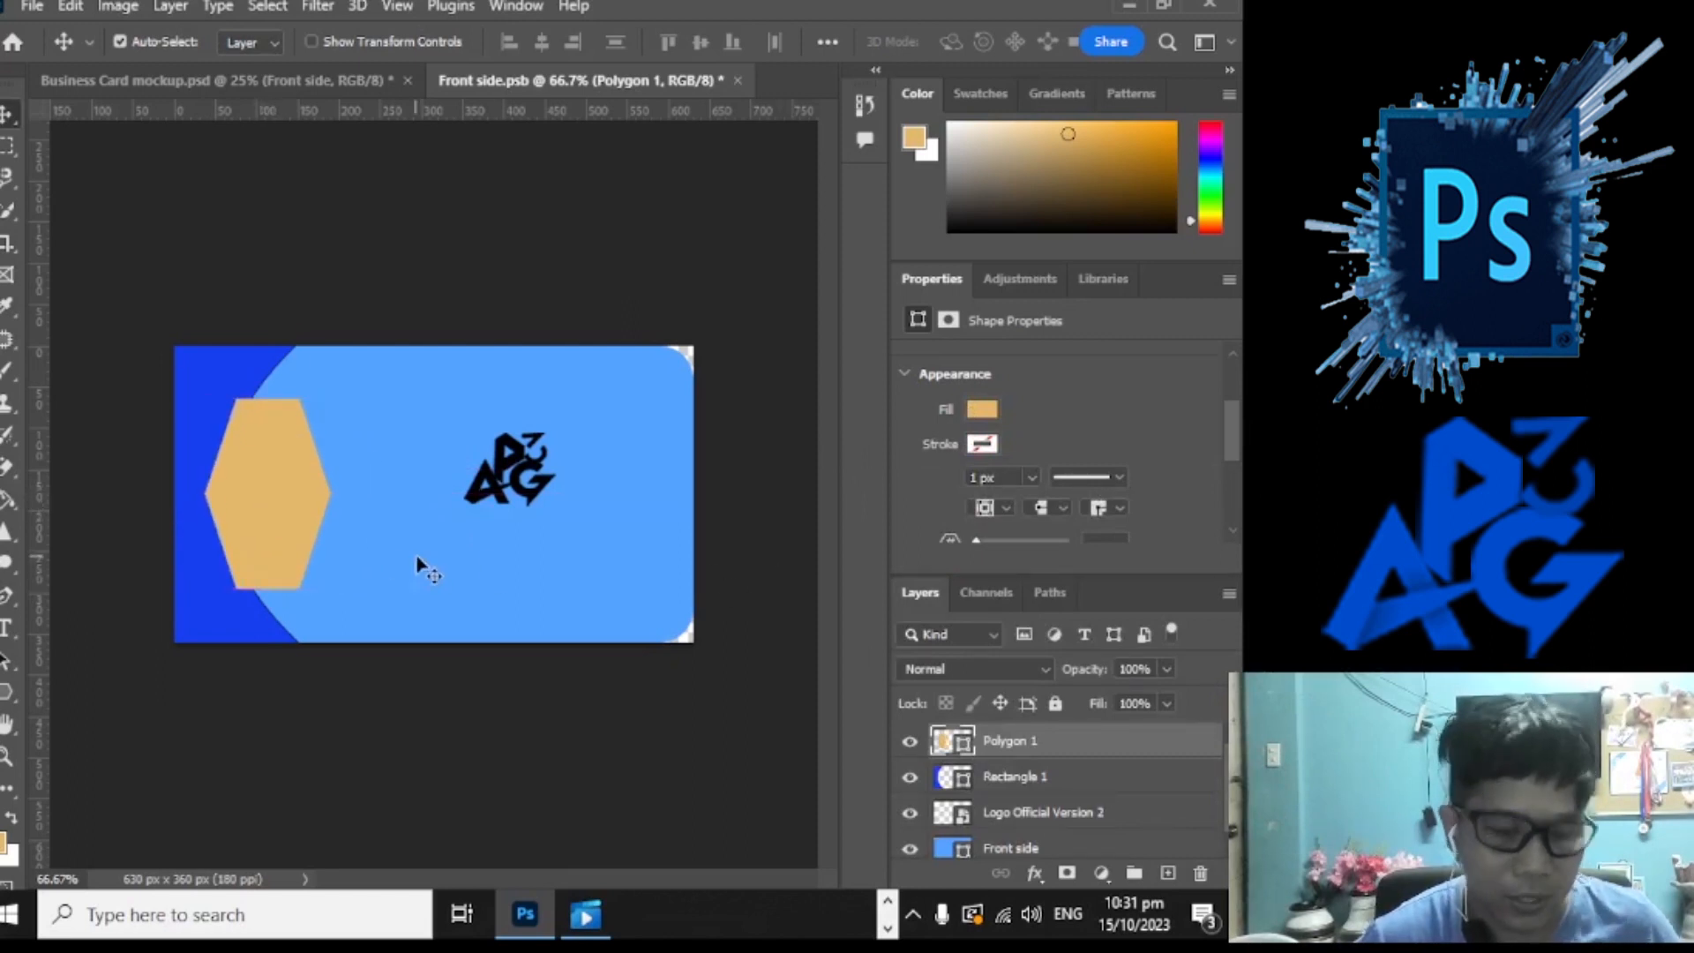
Step: Shrink the tan hexagon to about 81% and shift it down and right
key(ctrl+t)
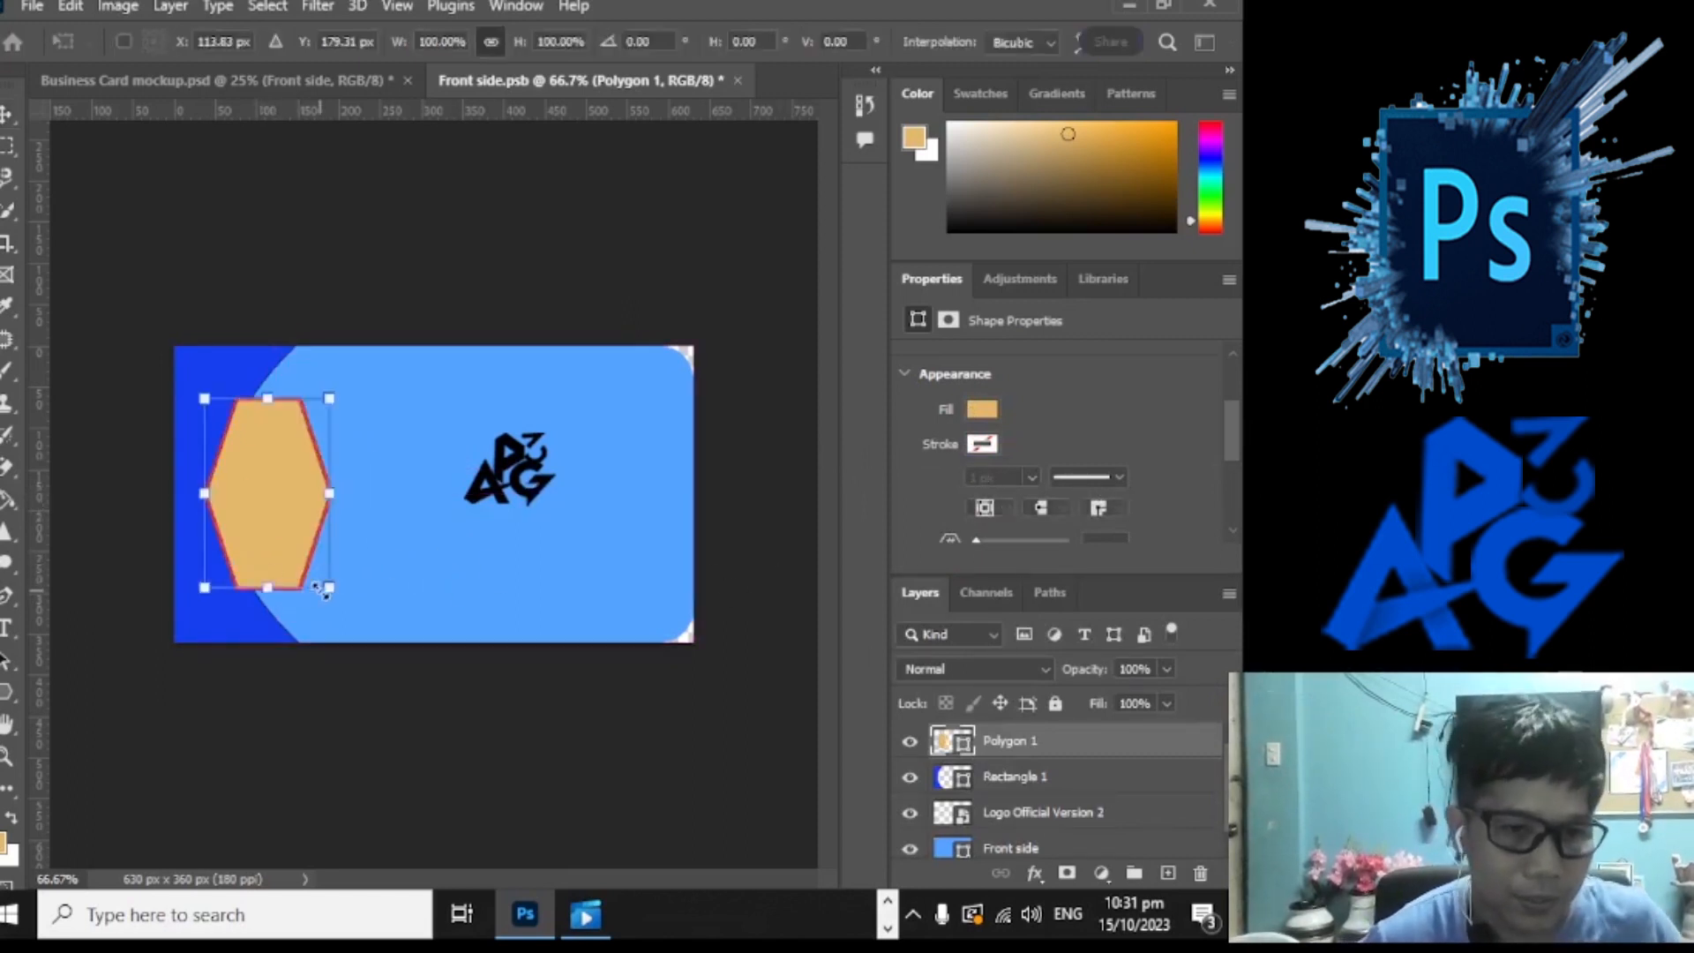
drag(325, 590, 307, 551)
drag(253, 500, 260, 519)
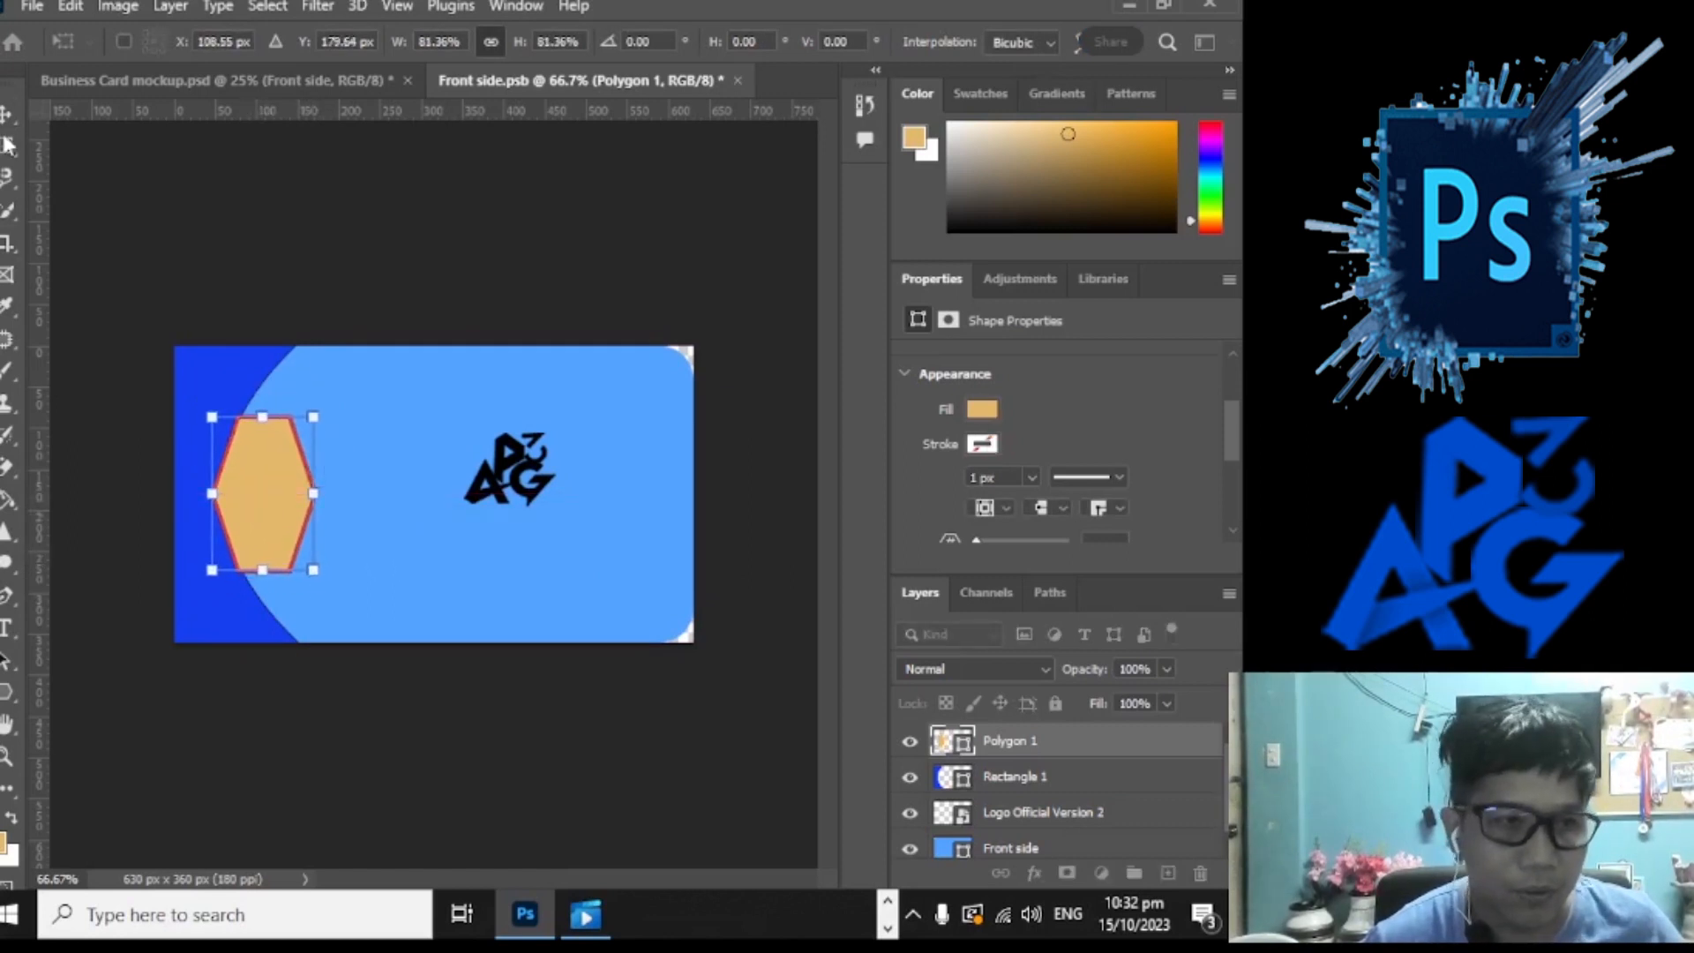
key(Return)
Step: Stretch the hexagon wider and shorter so it straddles the curved strip's edge
key(ctrl+t)
drag(315, 571, 364, 598)
drag(272, 547, 283, 510)
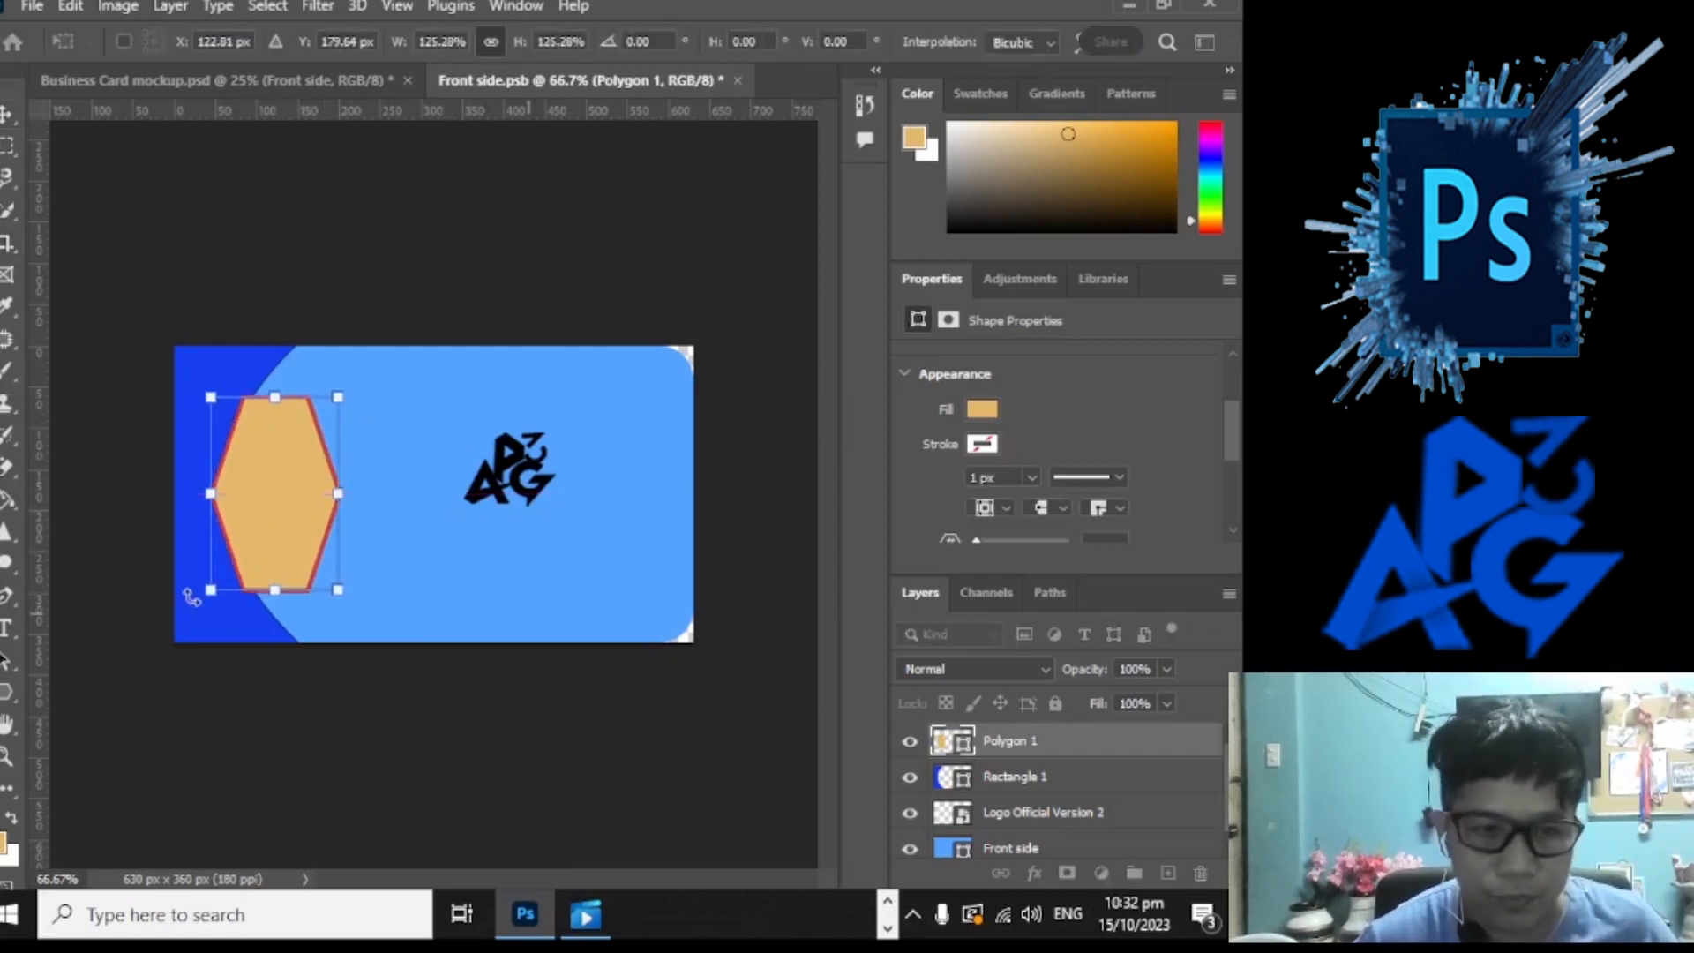
drag(274, 589, 276, 558)
drag(274, 397, 272, 431)
drag(296, 508, 284, 495)
drag(328, 547, 355, 580)
drag(315, 546, 313, 530)
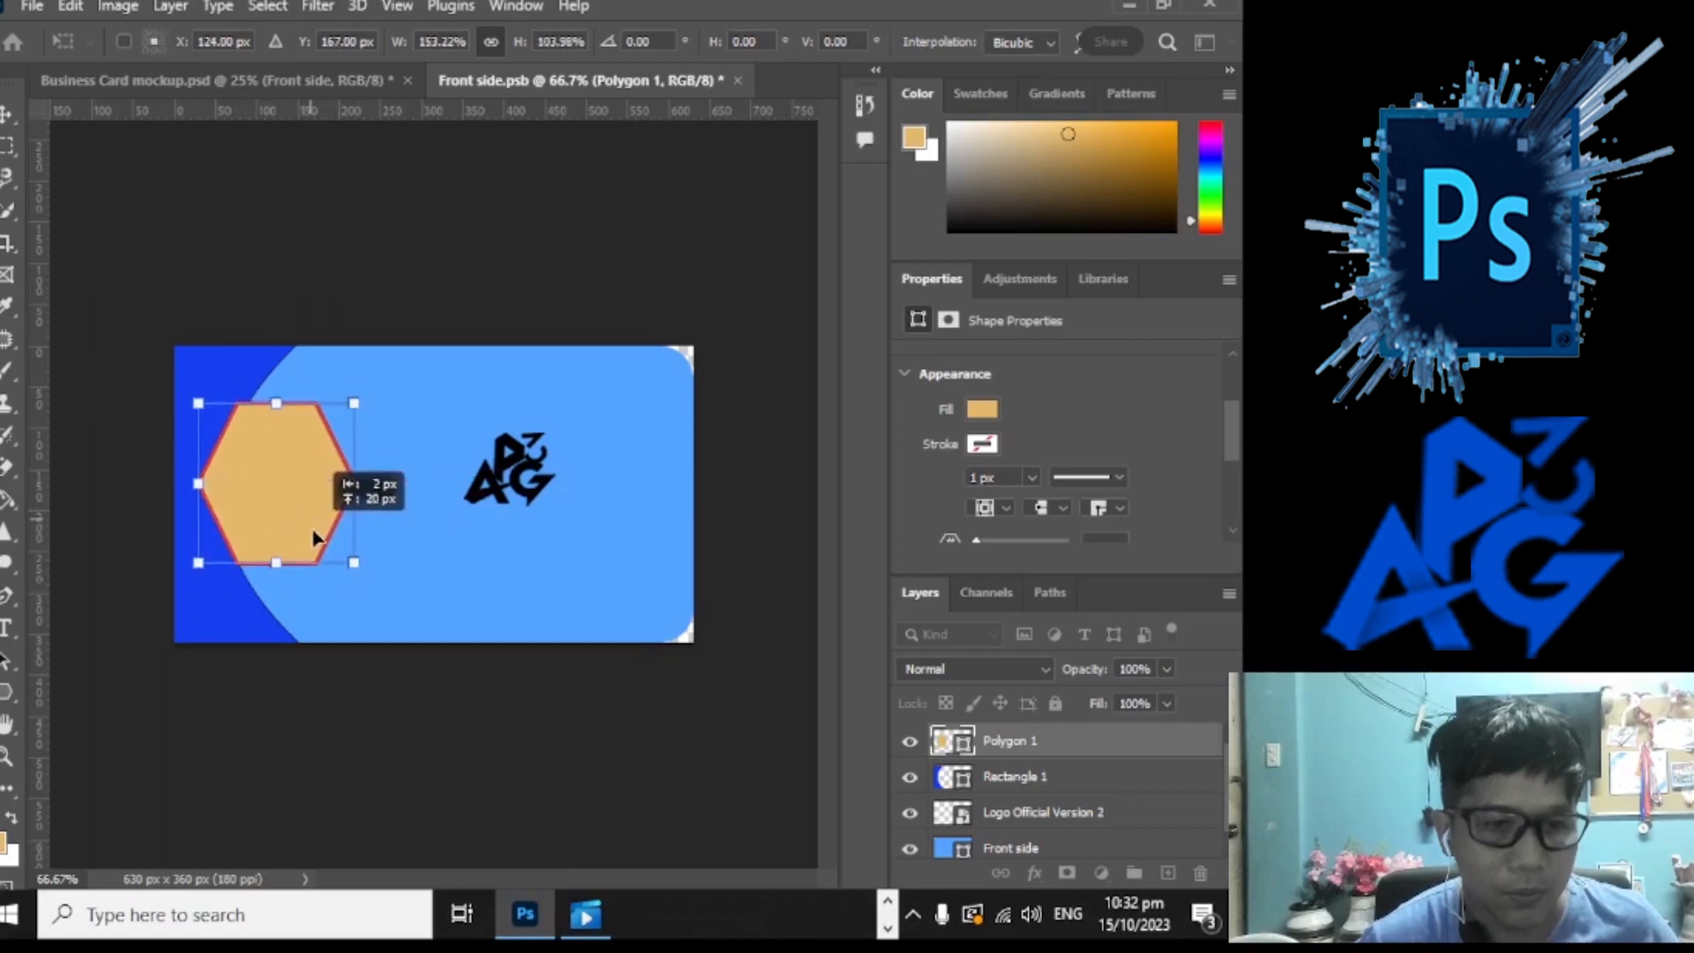
key(Return)
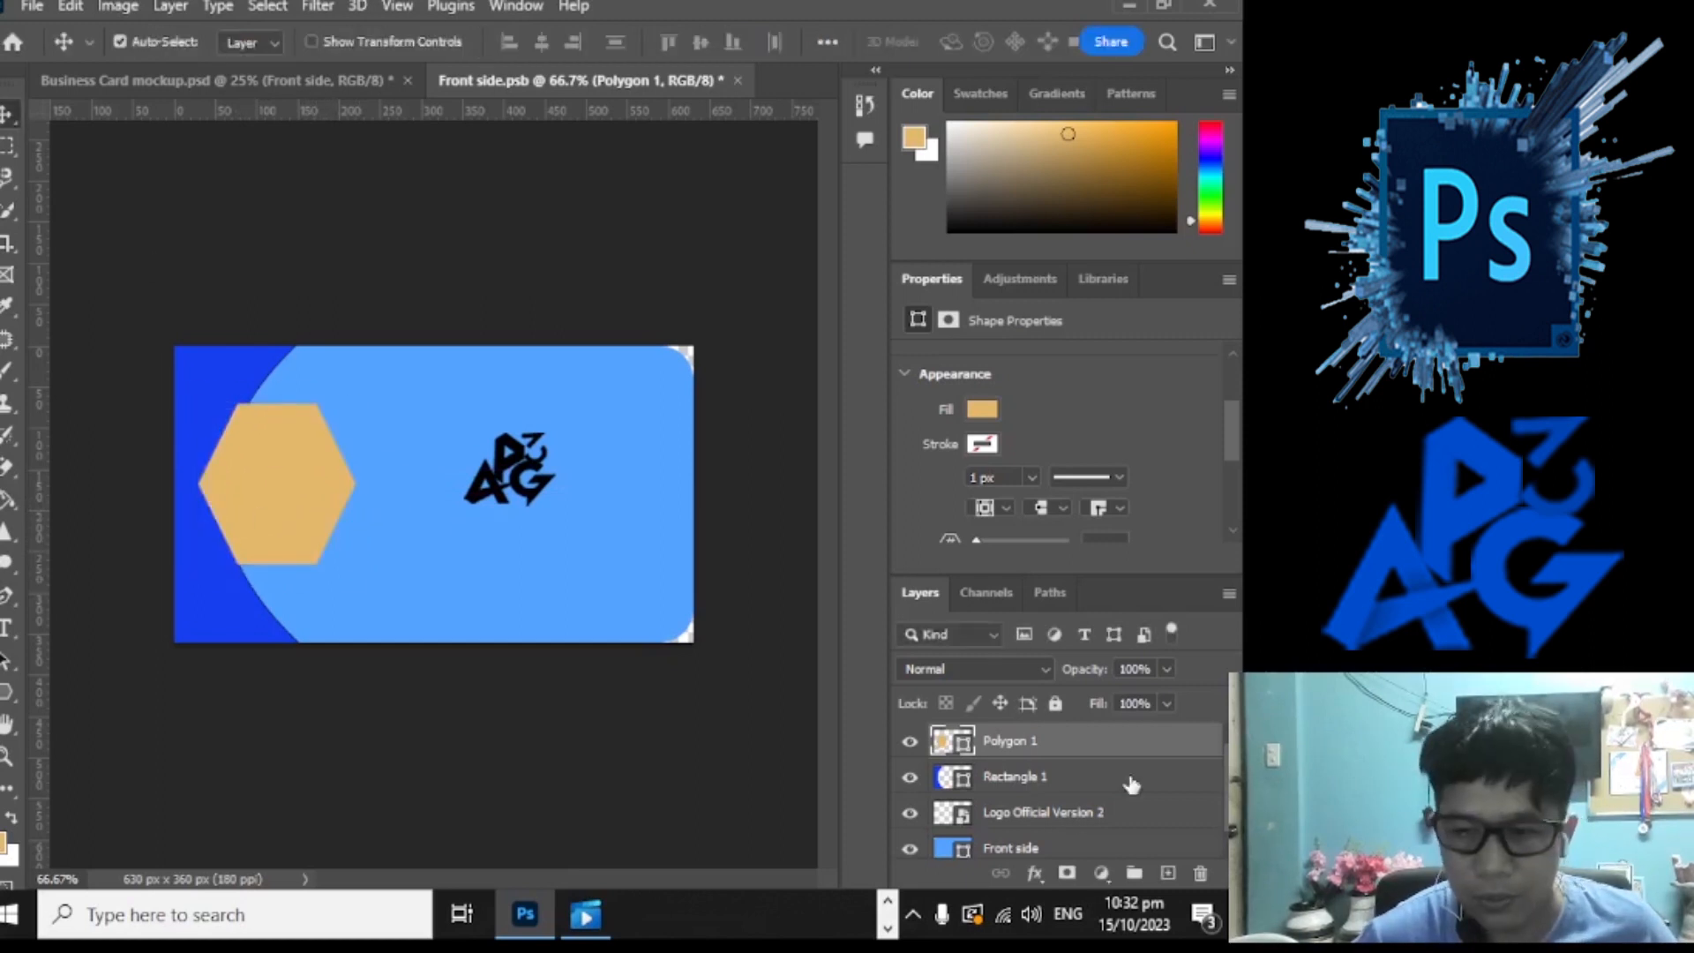
click(1035, 873)
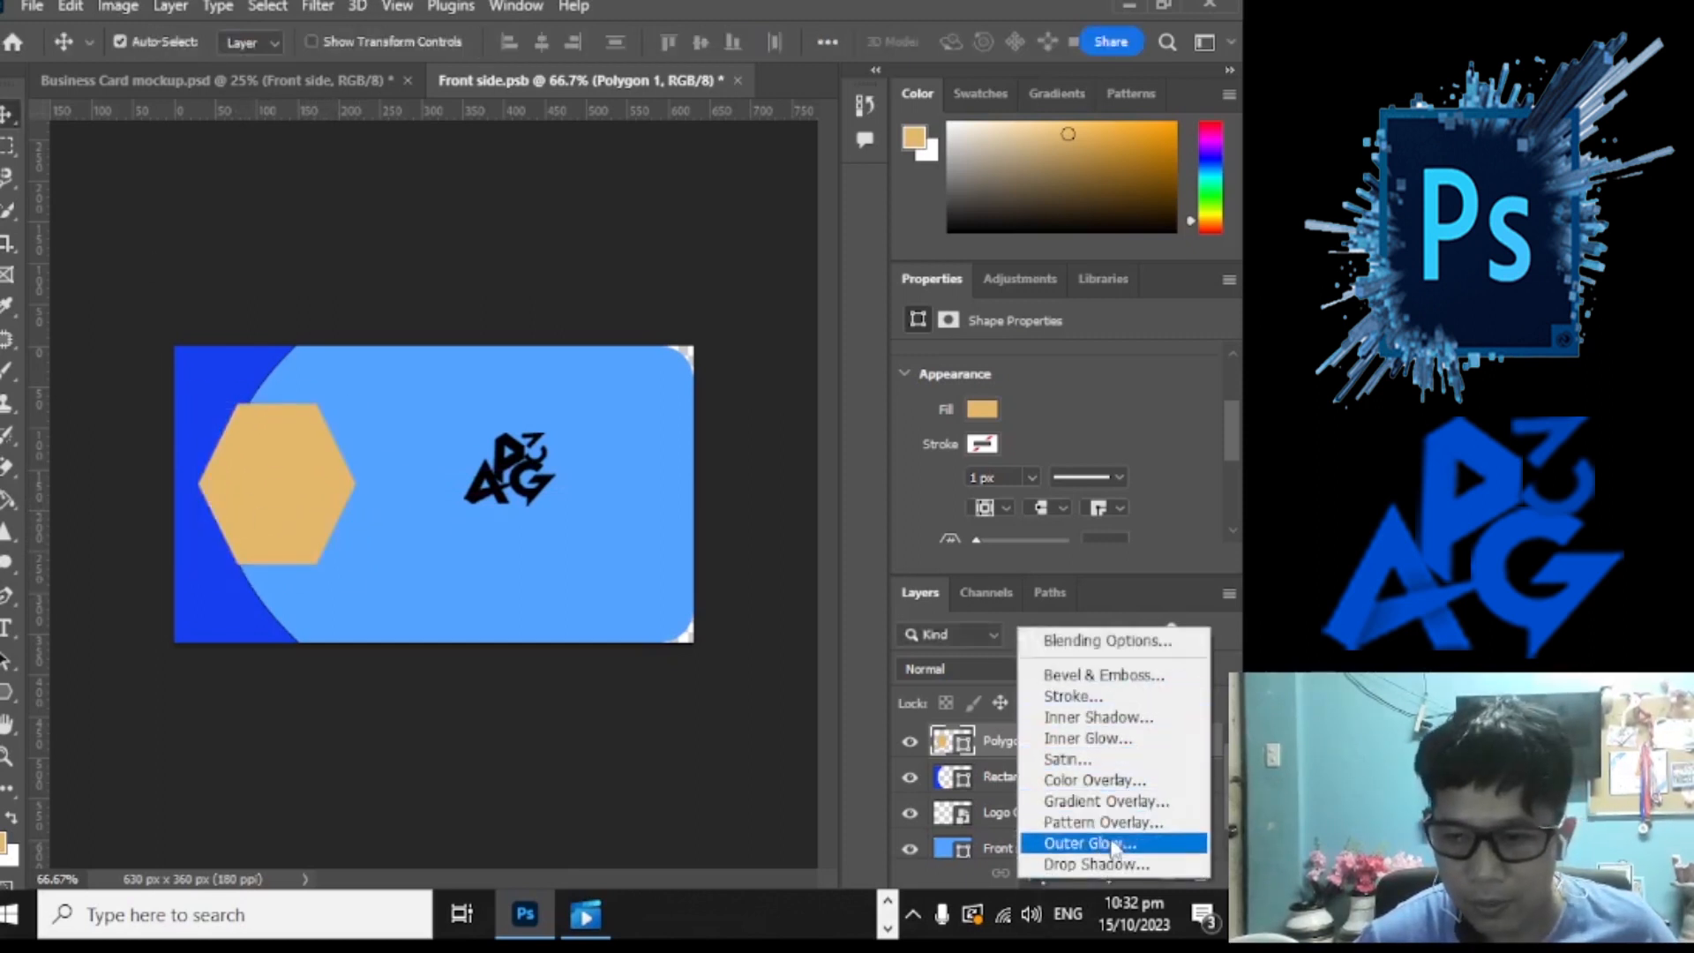
Step: Add a drop shadow to the hexagon with a dark grey shadow colour
click(1096, 865)
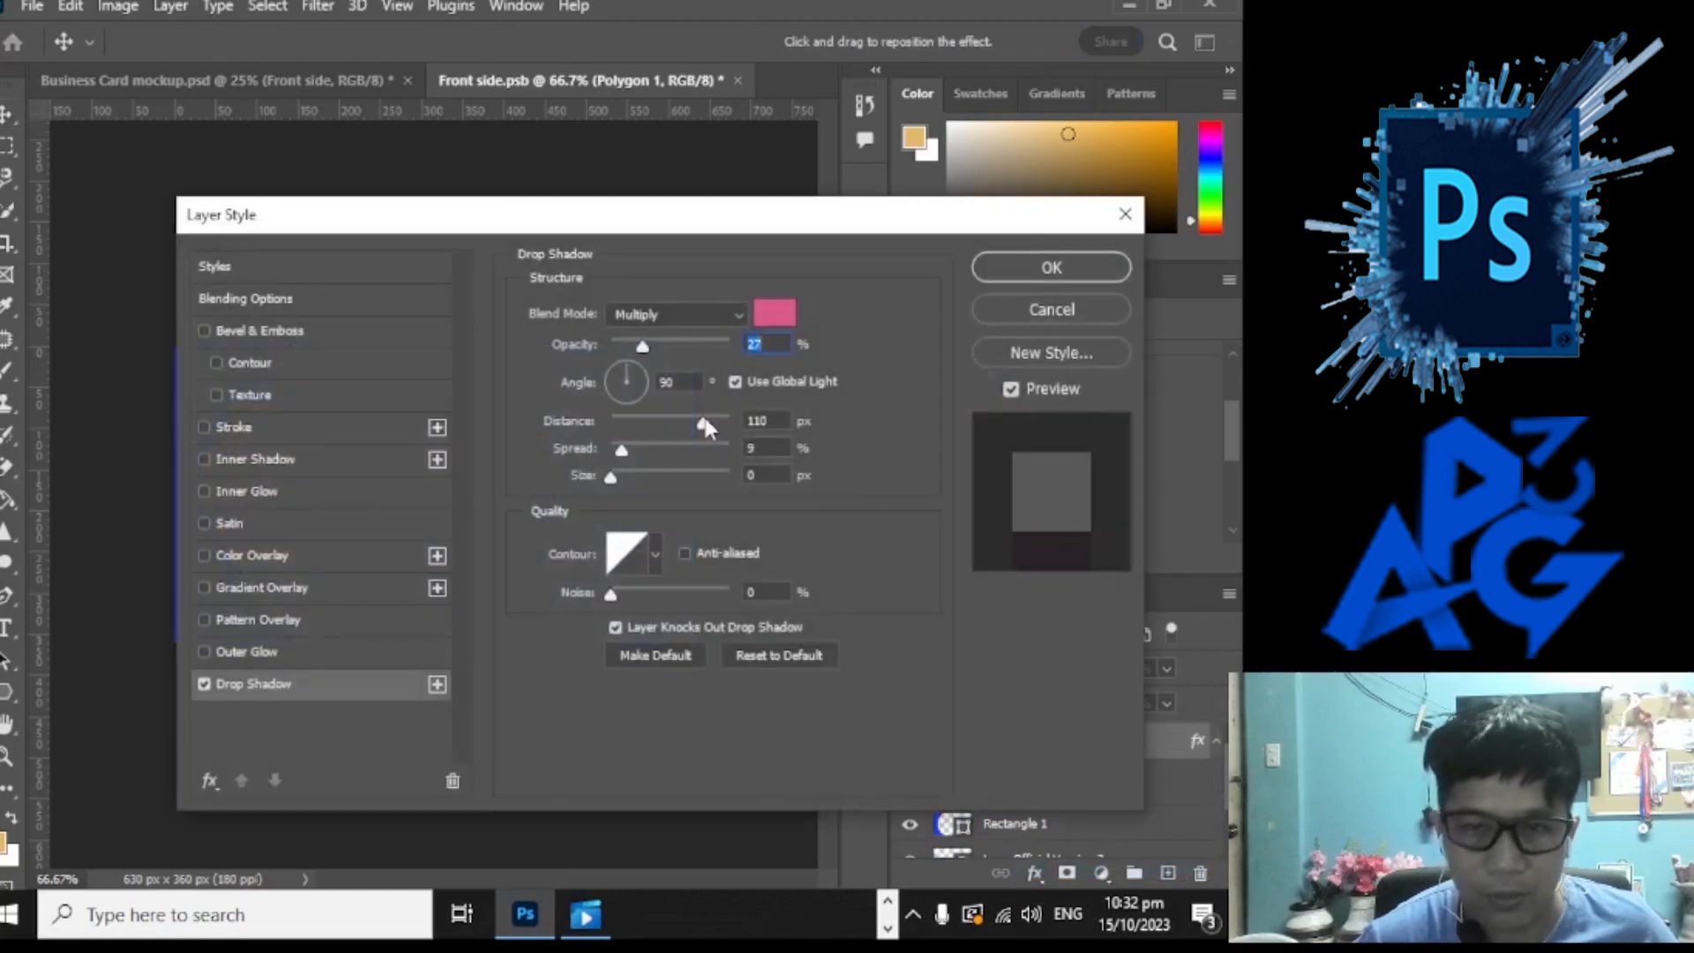
drag(578, 218, 821, 402)
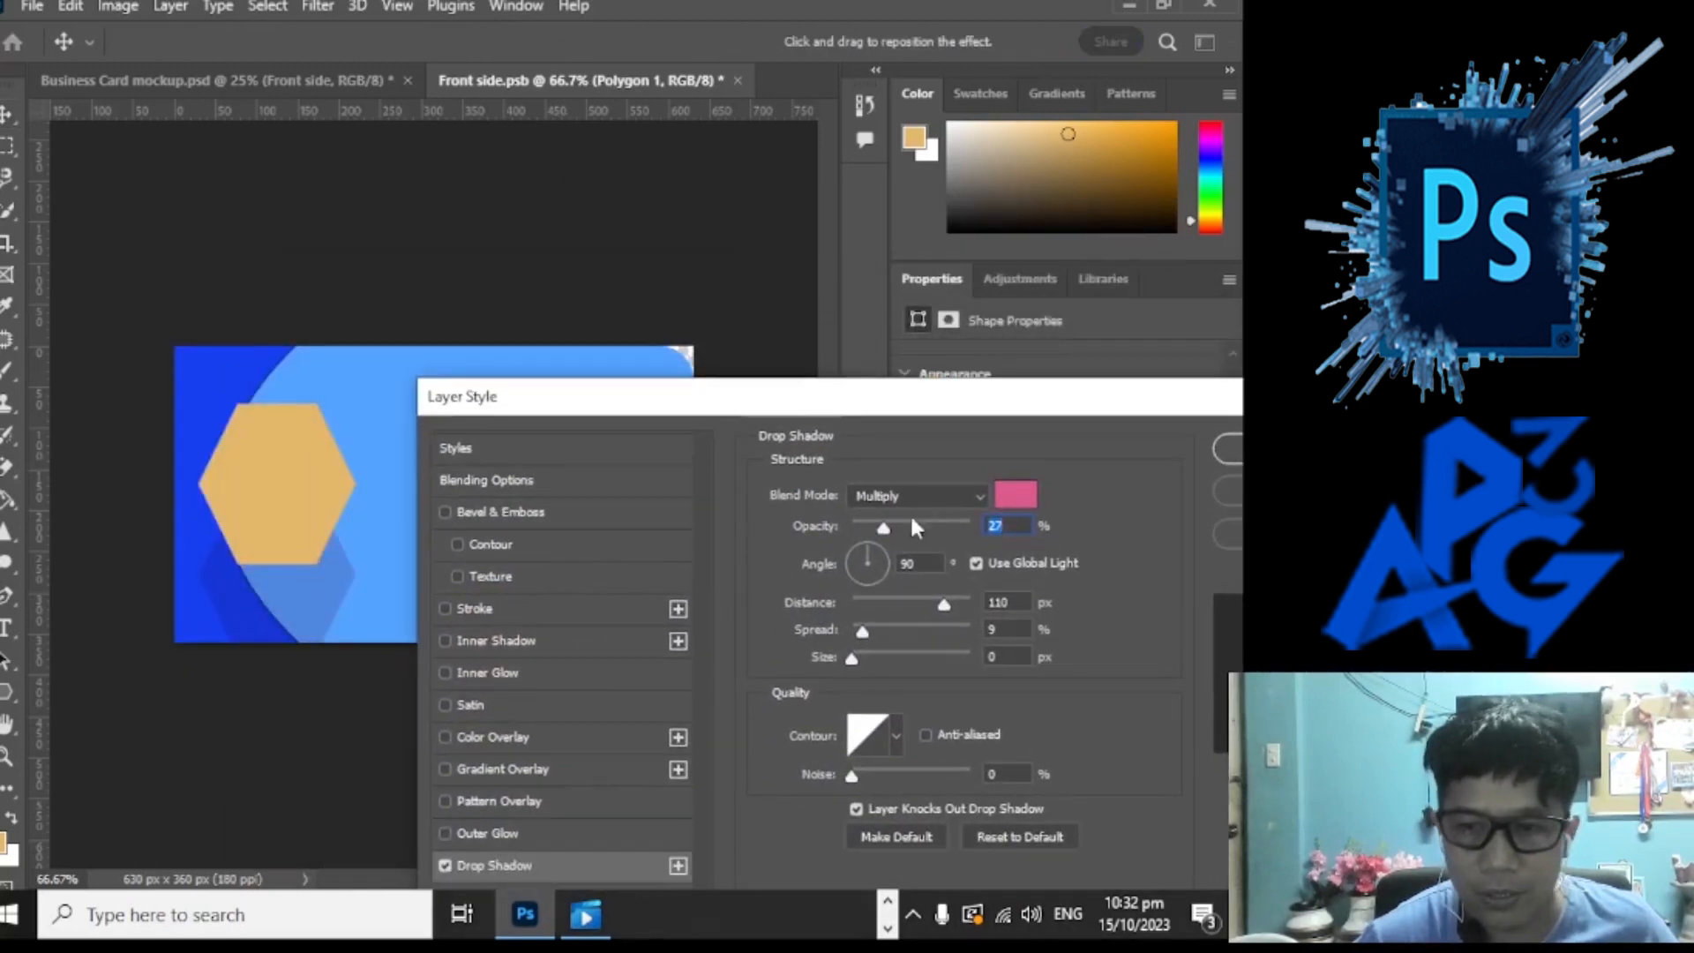
click(1014, 498)
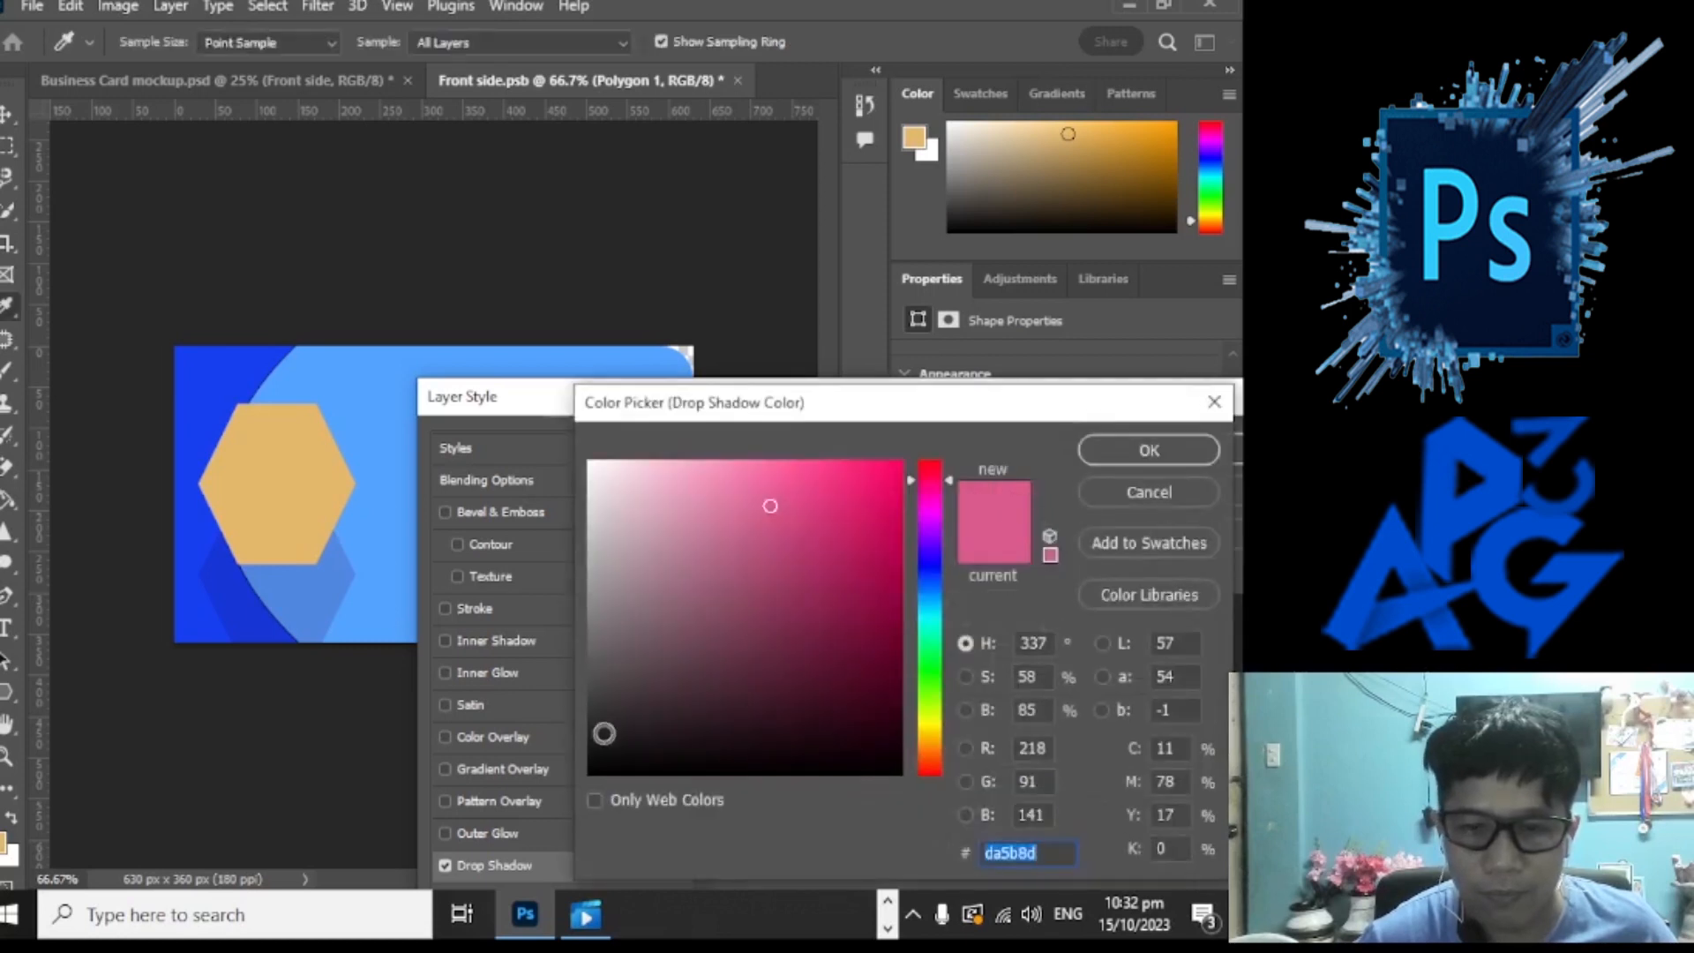
click(599, 685)
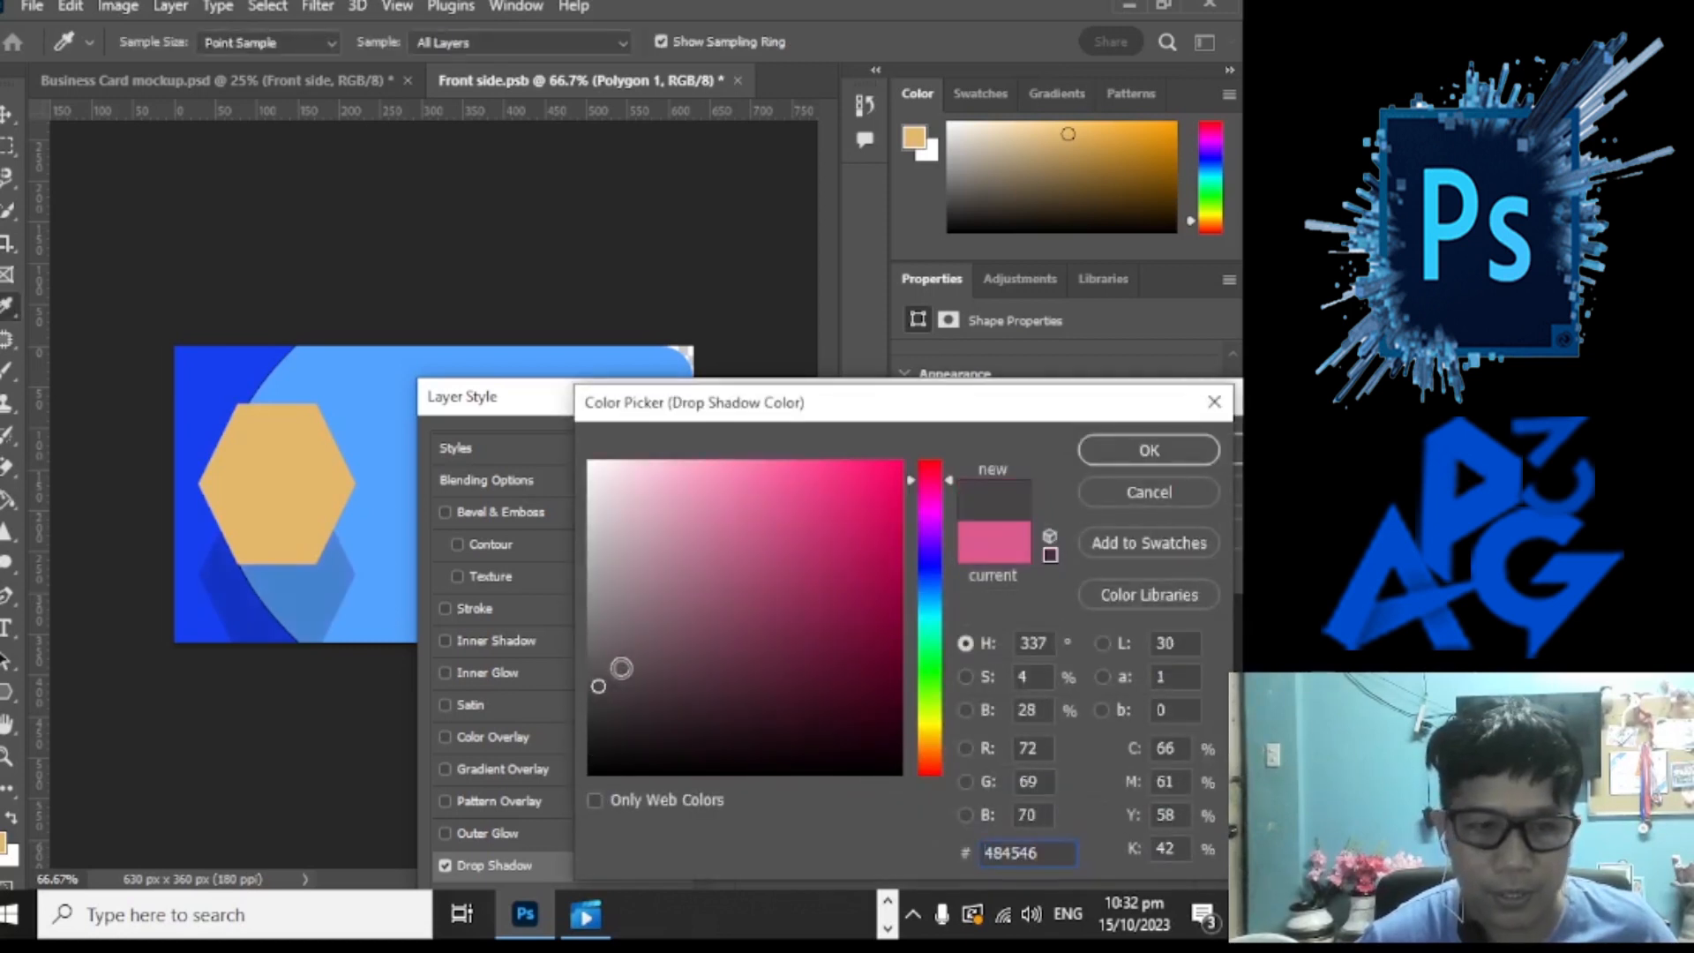
drag(1170, 411, 1018, 708)
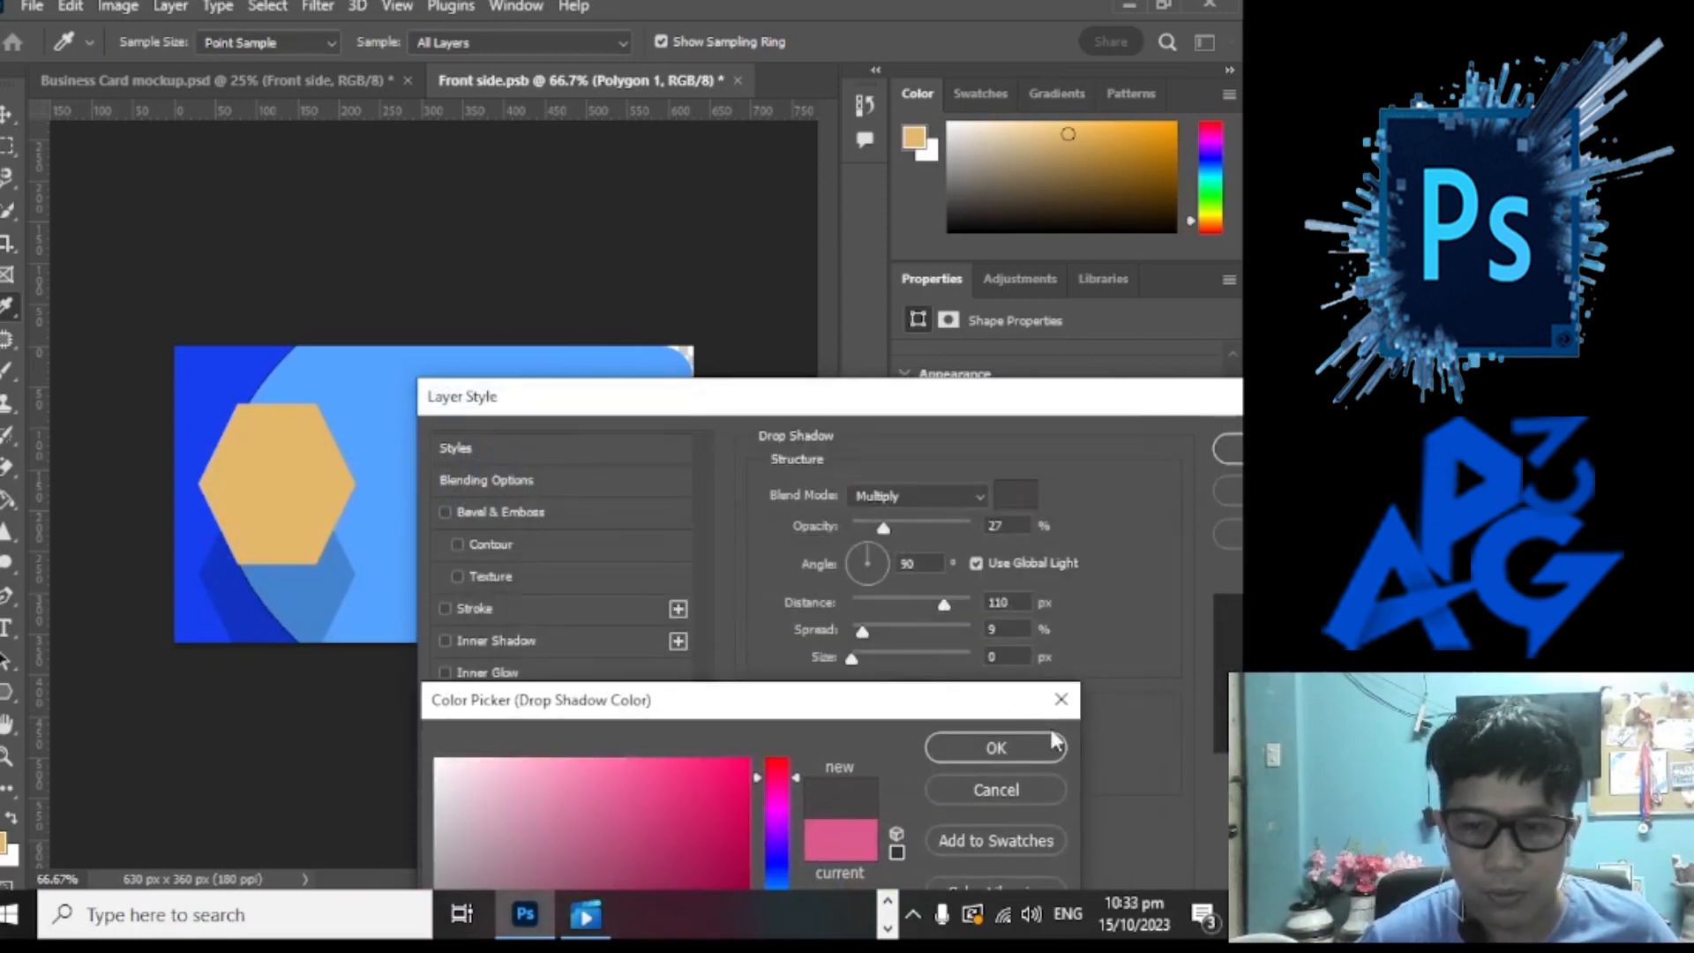
click(1010, 750)
Step: Set the shadow to 67% opacity, 15 px distance, 71% spread and 18 px size
drag(942, 602, 867, 613)
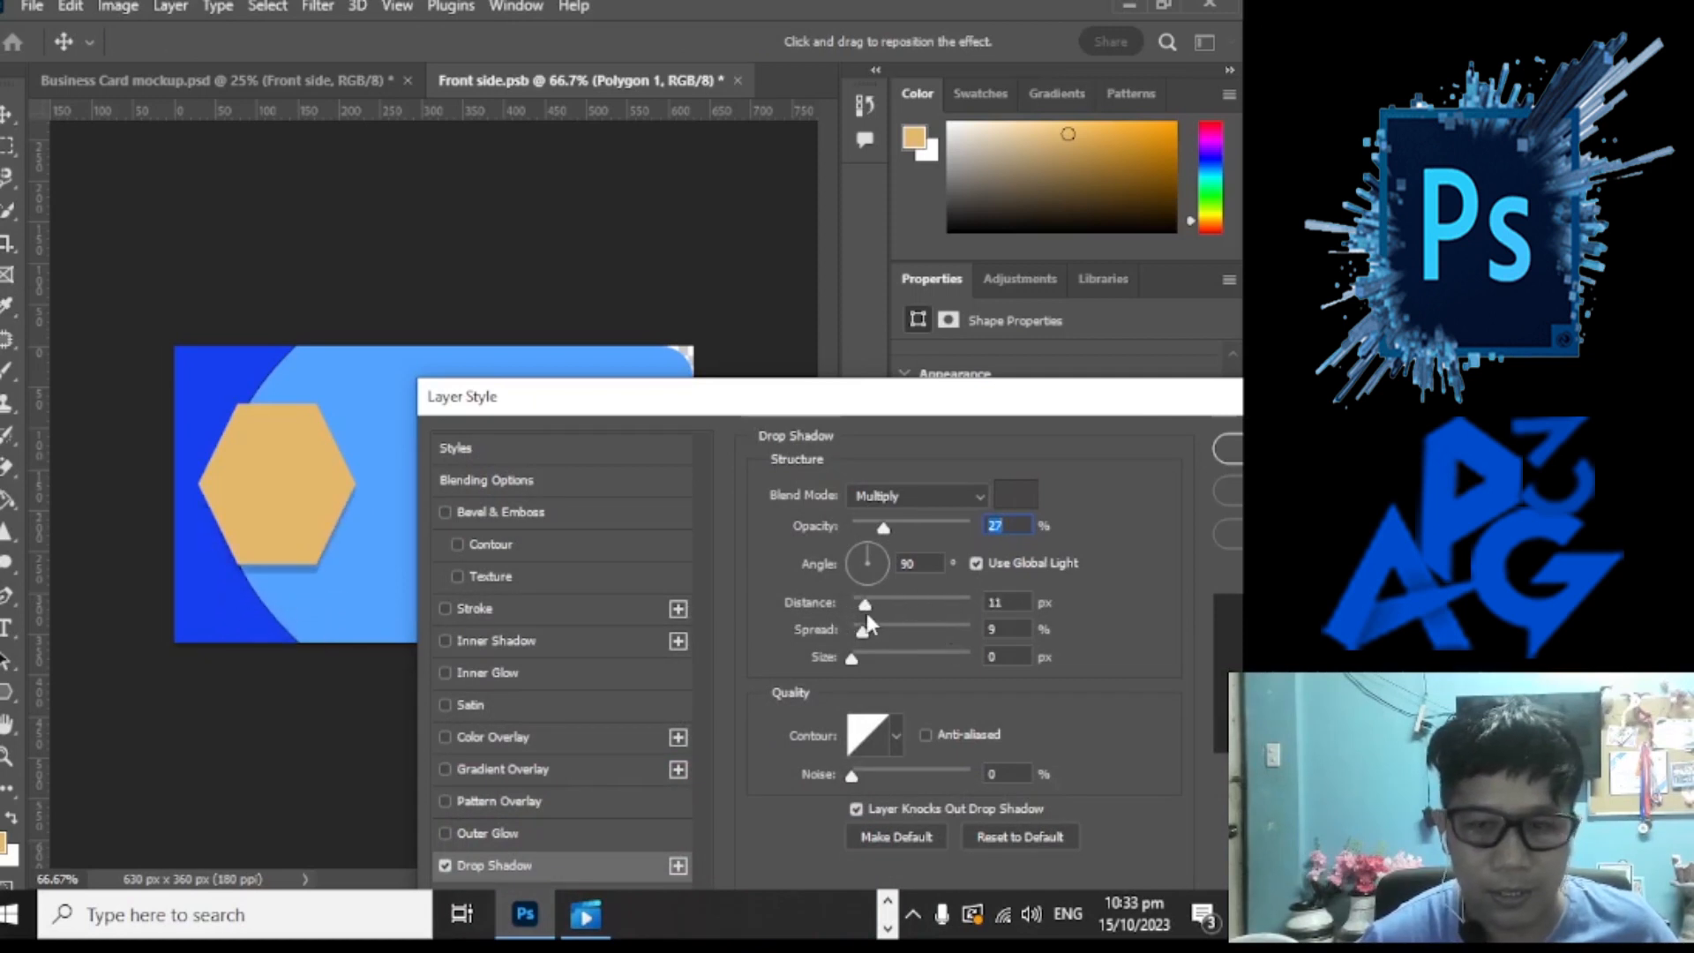
drag(887, 526, 924, 533)
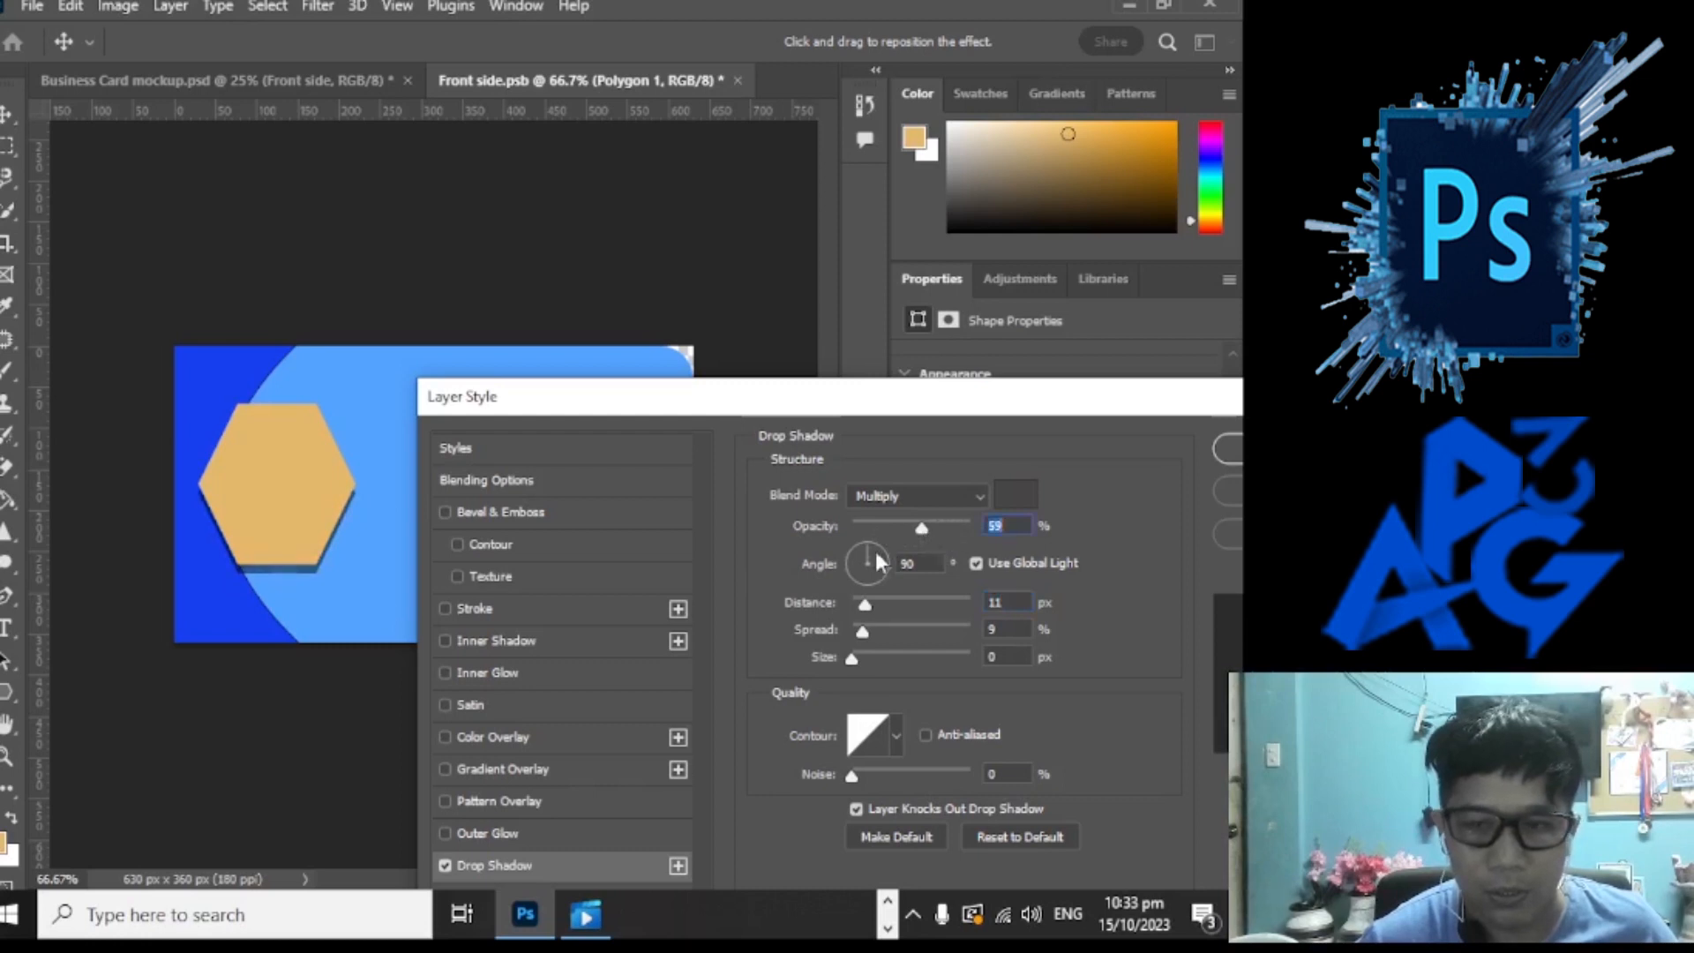
mouse_move(864, 538)
mouse_down()
mouse_move(873, 552)
mouse_move(999, 528)
mouse_move(887, 552)
mouse_move(866, 538)
mouse_up()
drag(925, 407, 845, 333)
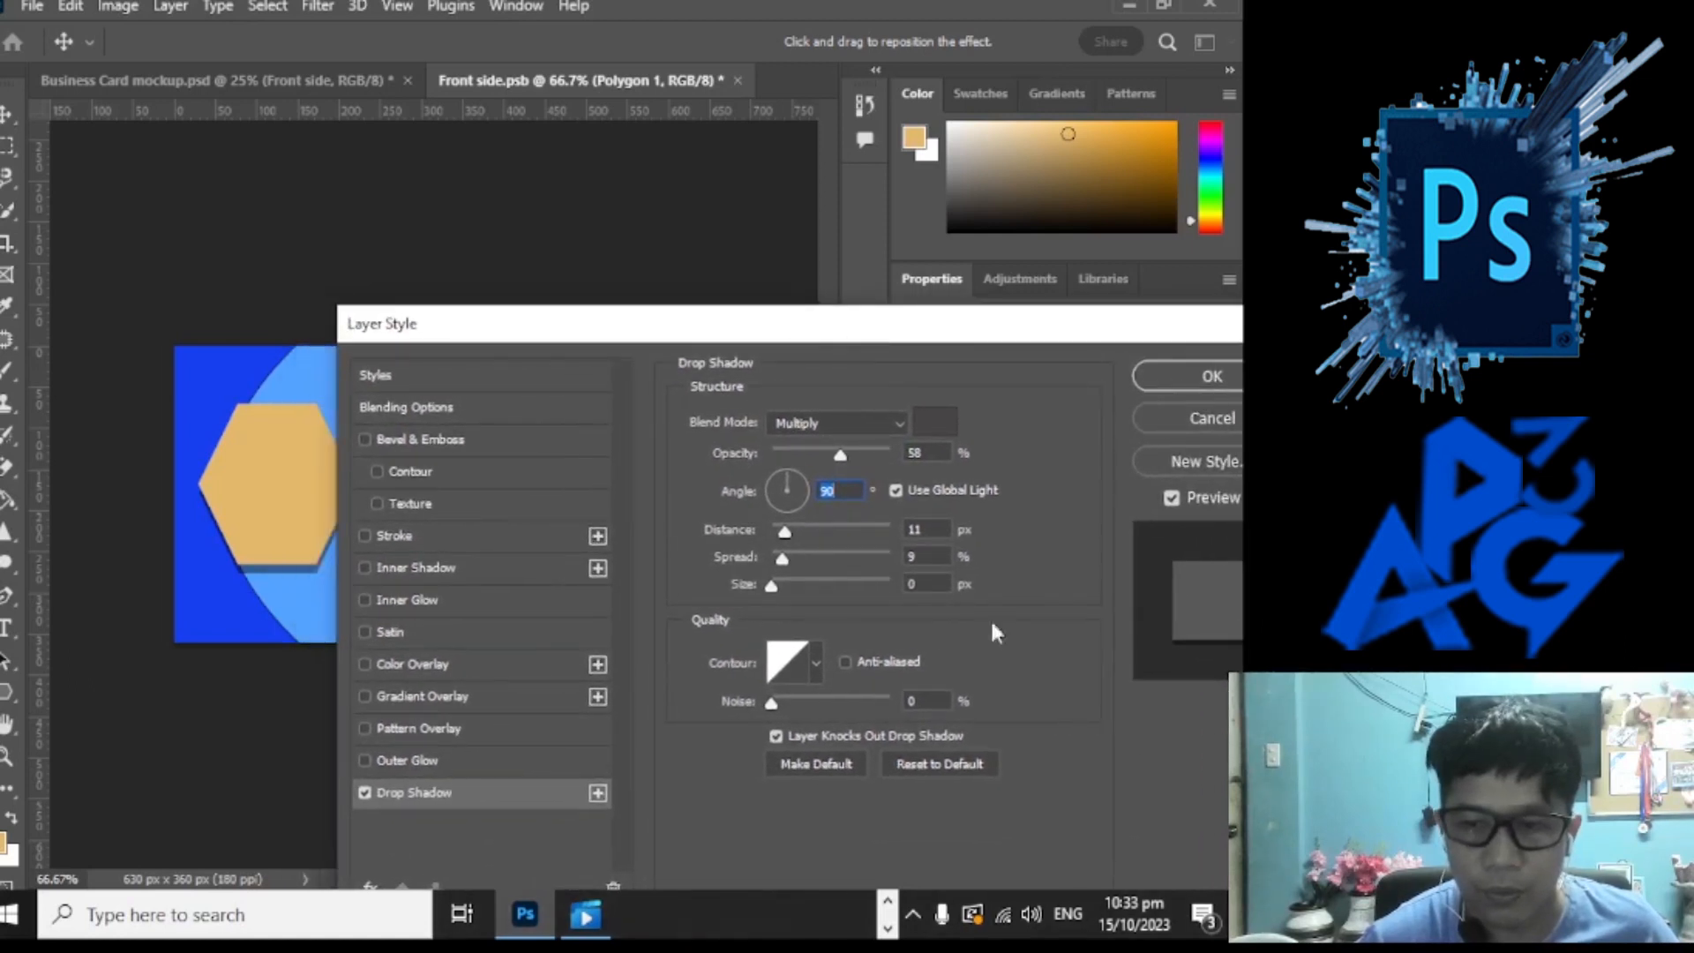
click(777, 703)
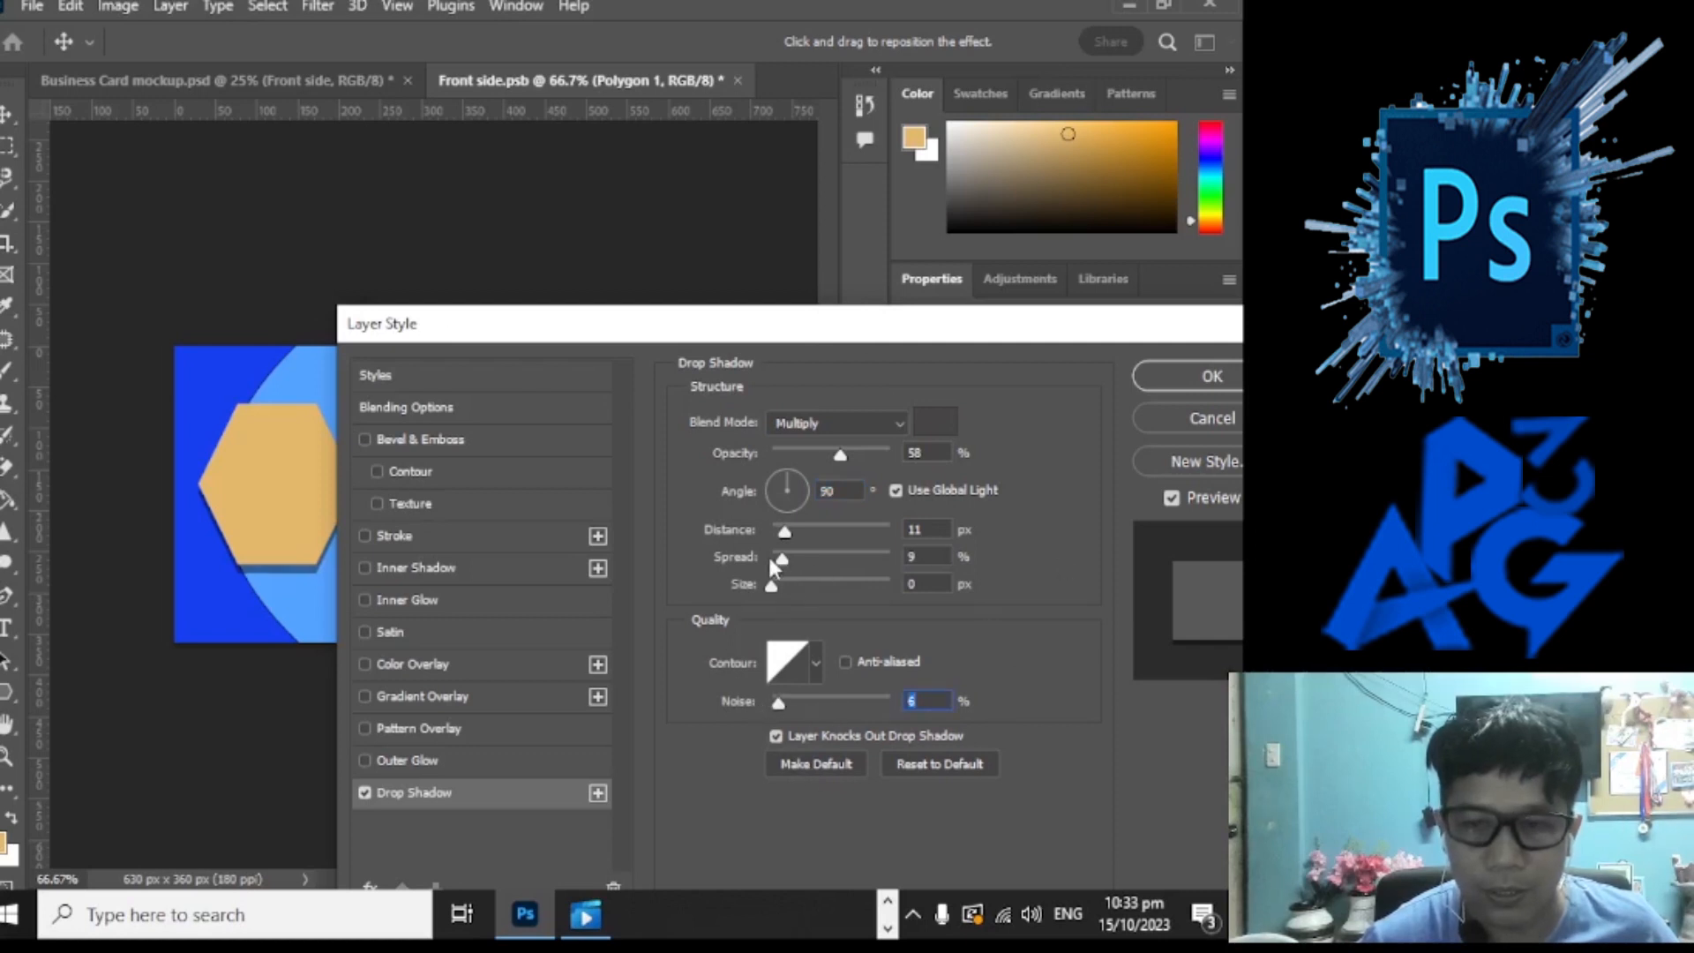
drag(782, 558, 856, 558)
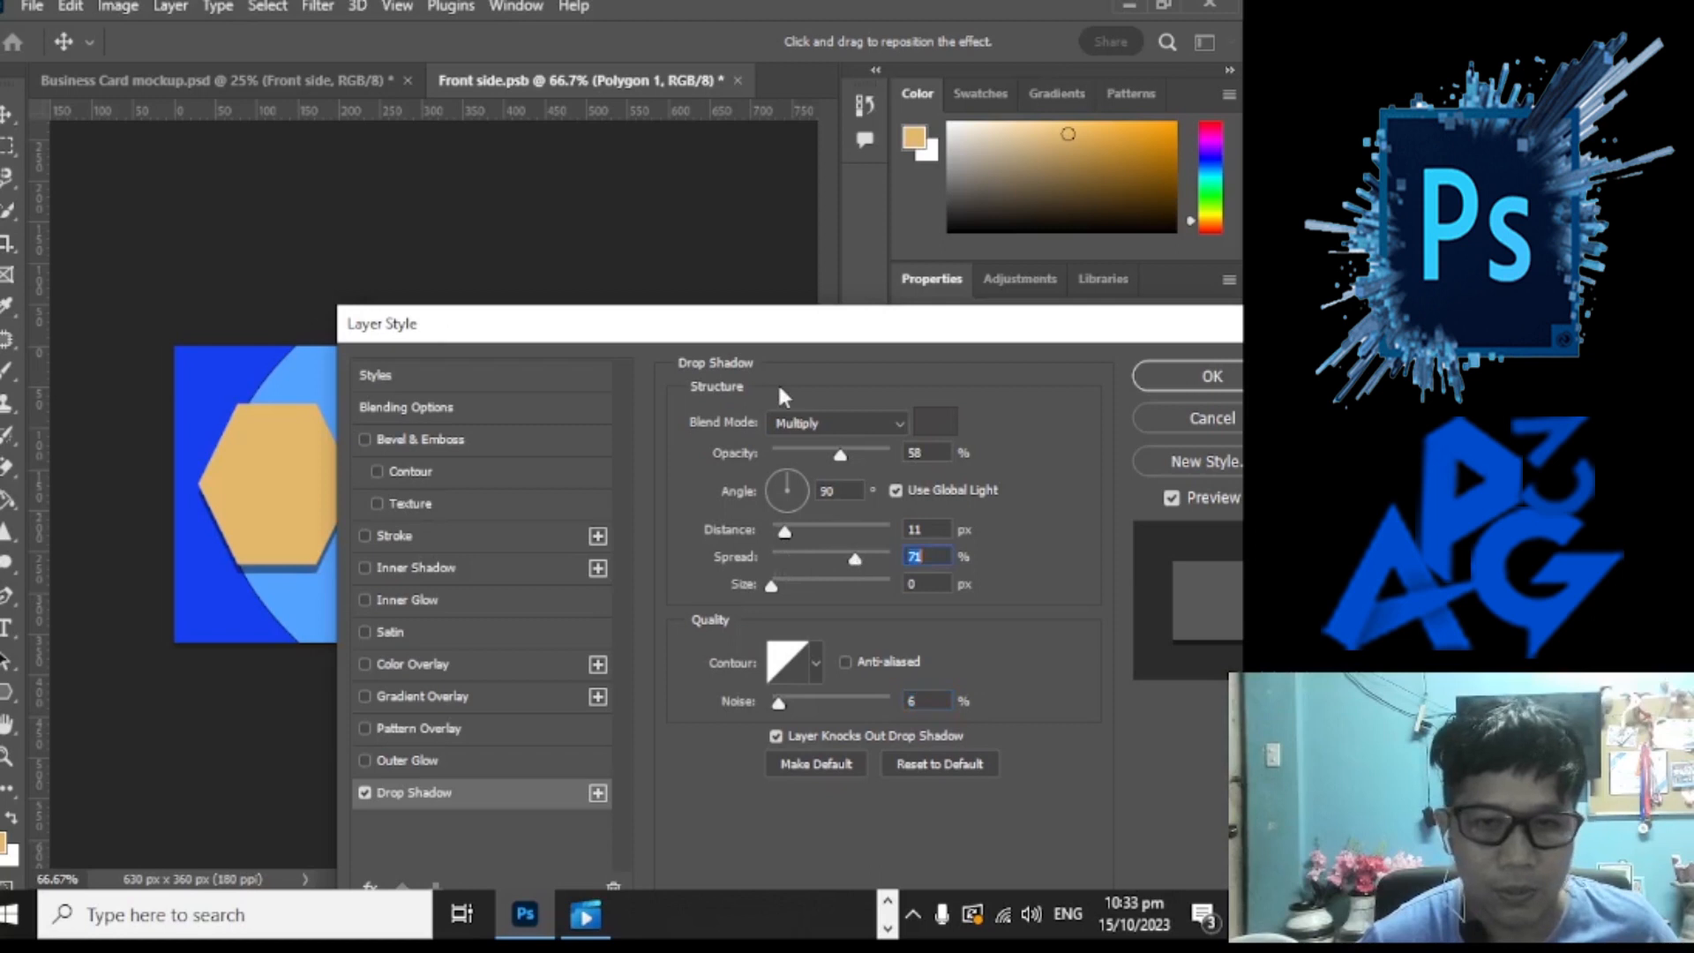
drag(769, 342, 819, 290)
drag(836, 481, 838, 535)
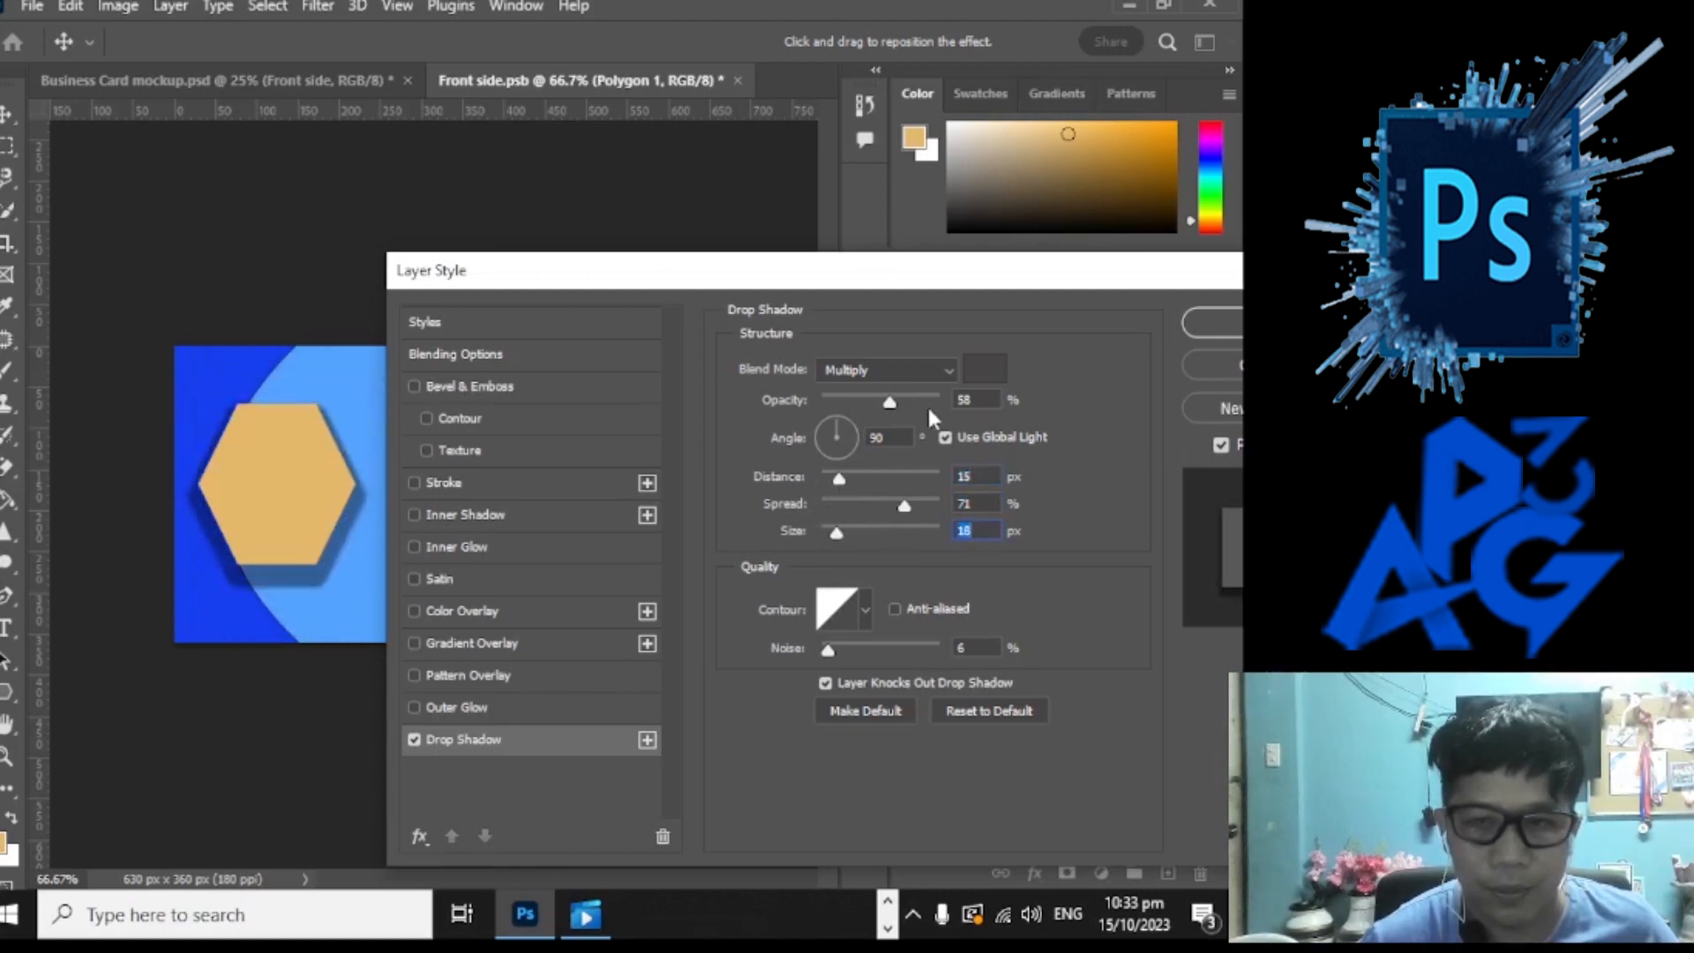
mouse_move(893, 406)
mouse_down()
mouse_move(875, 407)
mouse_move(933, 406)
mouse_move(884, 407)
mouse_move(902, 408)
mouse_up()
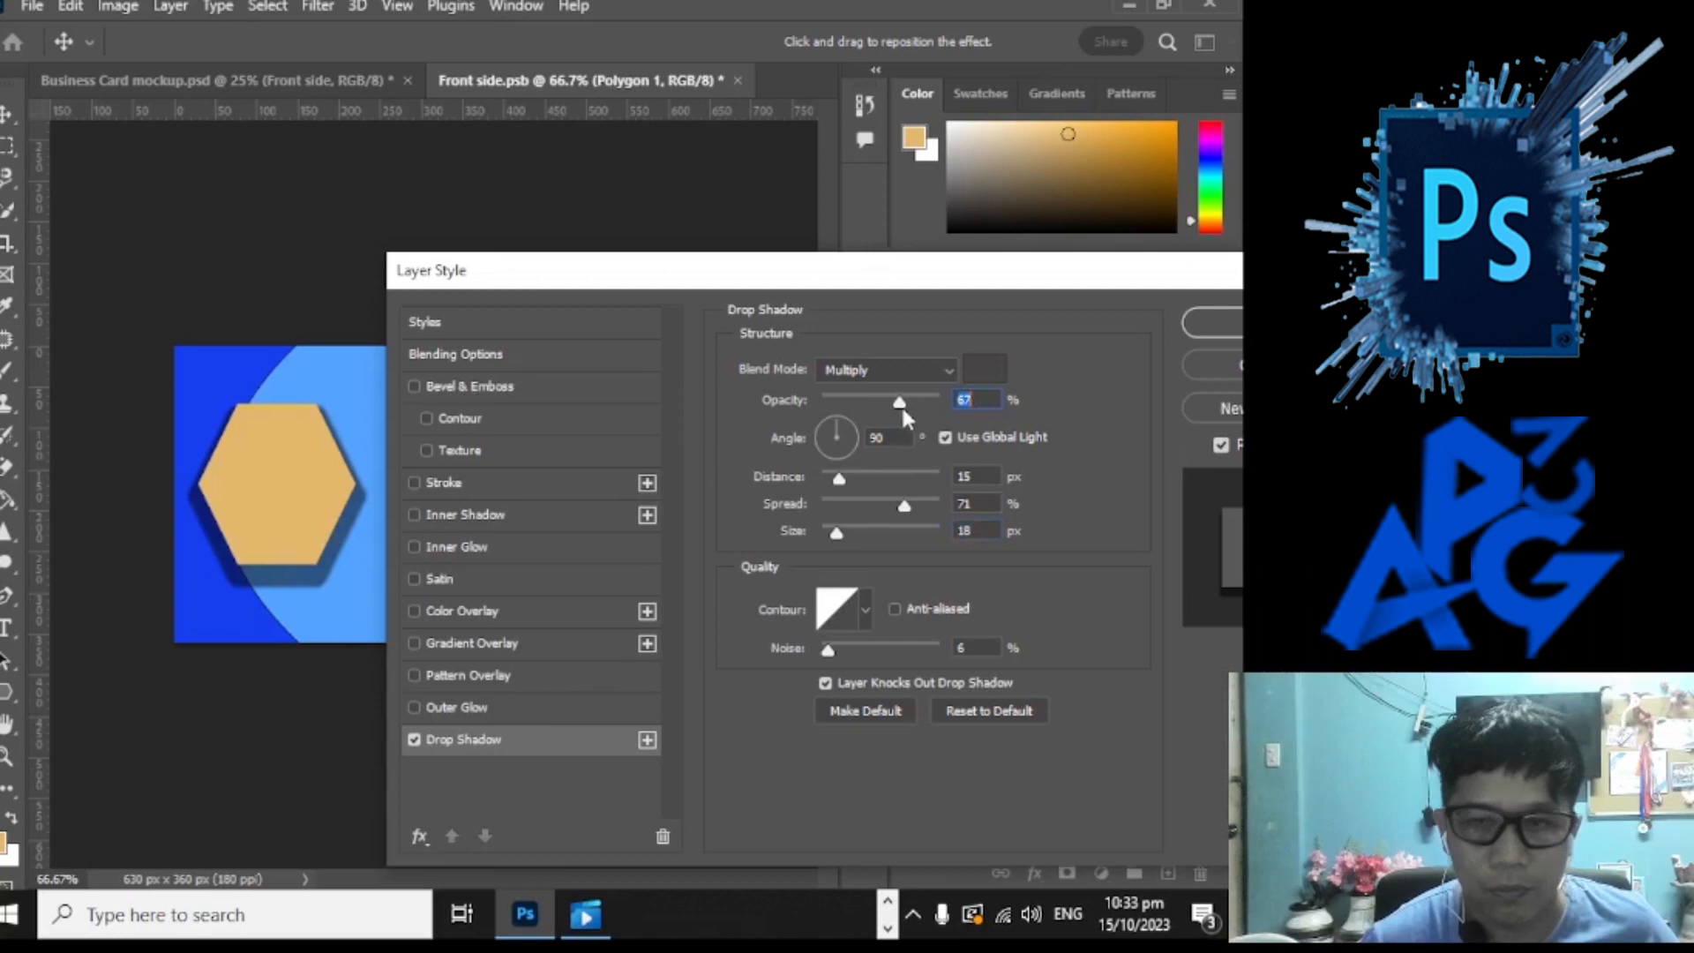
Step: Reconfirm the shadow colour and rework the shadow's angle, opacity and edge sharpness
click(981, 375)
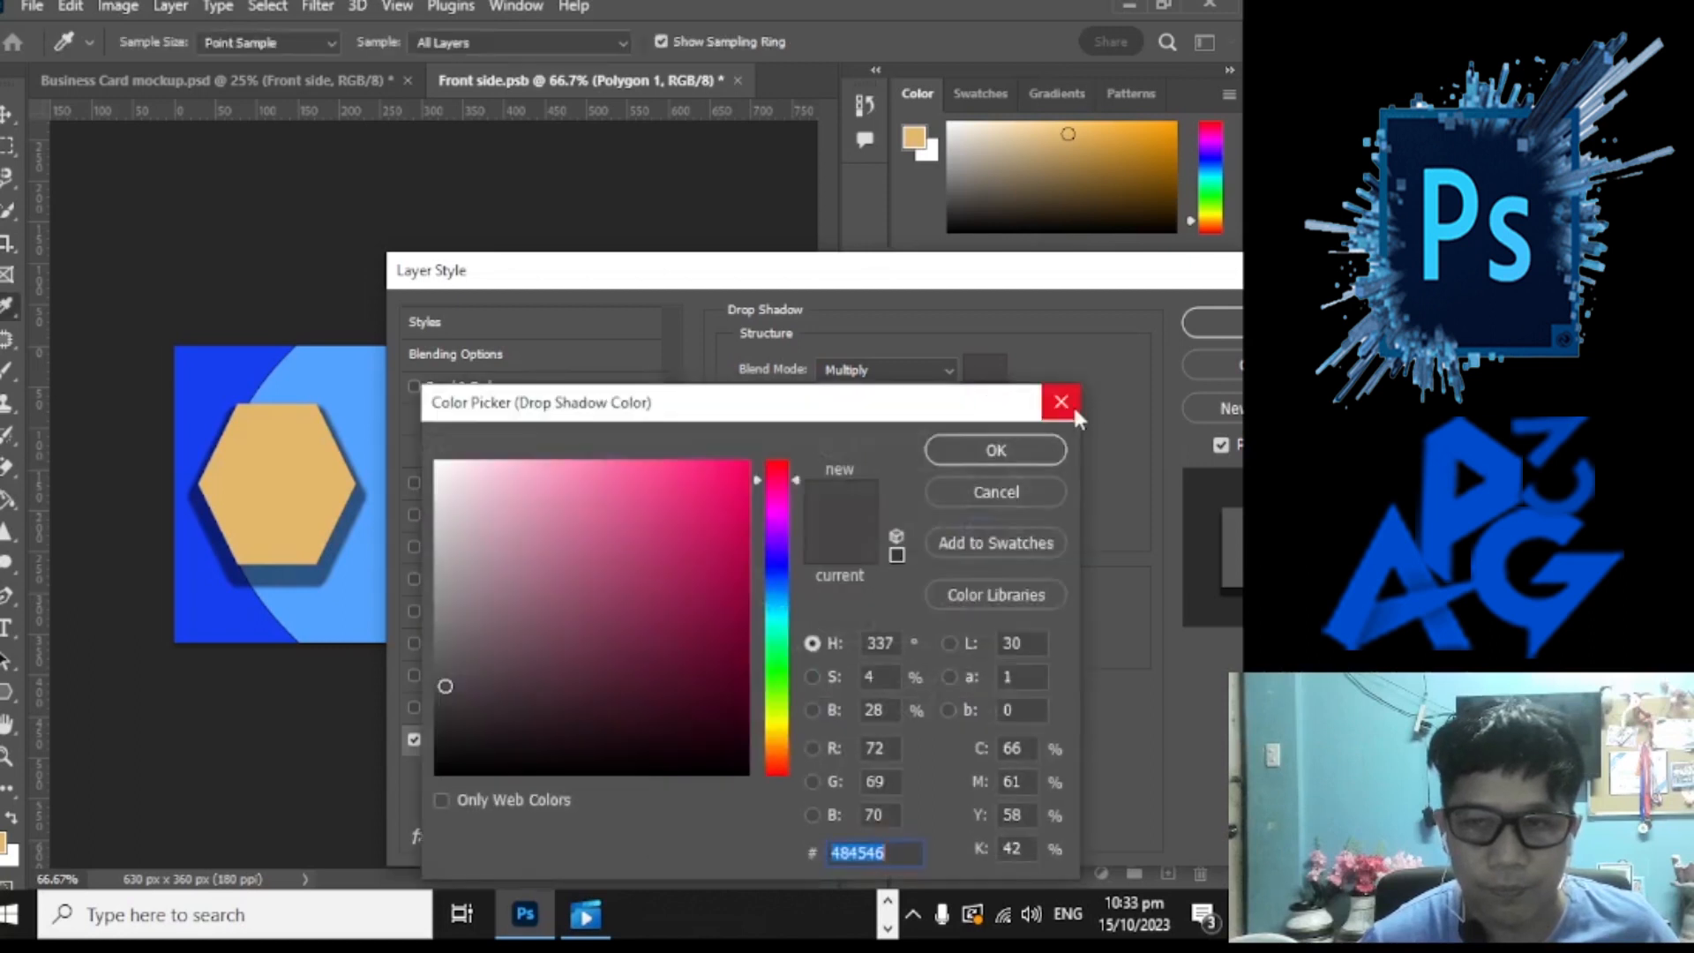
click(995, 450)
mouse_move(841, 431)
mouse_down()
mouse_move(875, 447)
mouse_move(803, 408)
mouse_move(803, 432)
mouse_move(865, 484)
mouse_move(833, 484)
mouse_move(815, 436)
mouse_up()
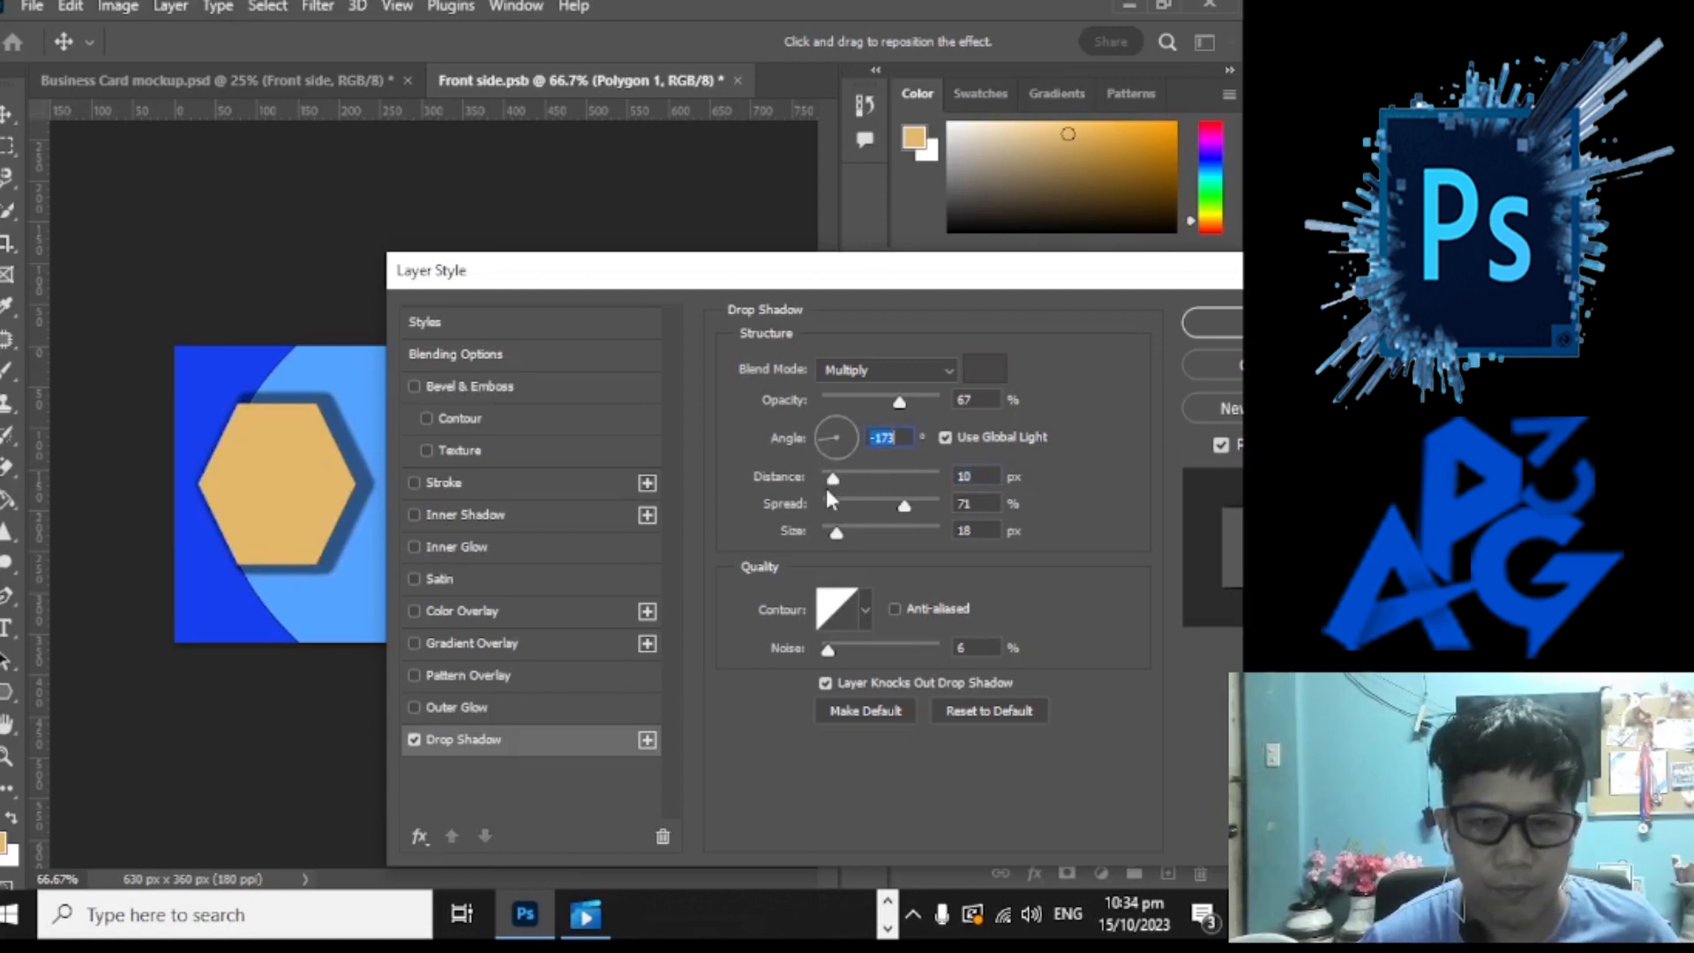
drag(906, 402, 915, 403)
drag(844, 534, 842, 479)
click(829, 443)
mouse_move(909, 402)
mouse_down()
mouse_move(924, 401)
mouse_move(887, 408)
mouse_up()
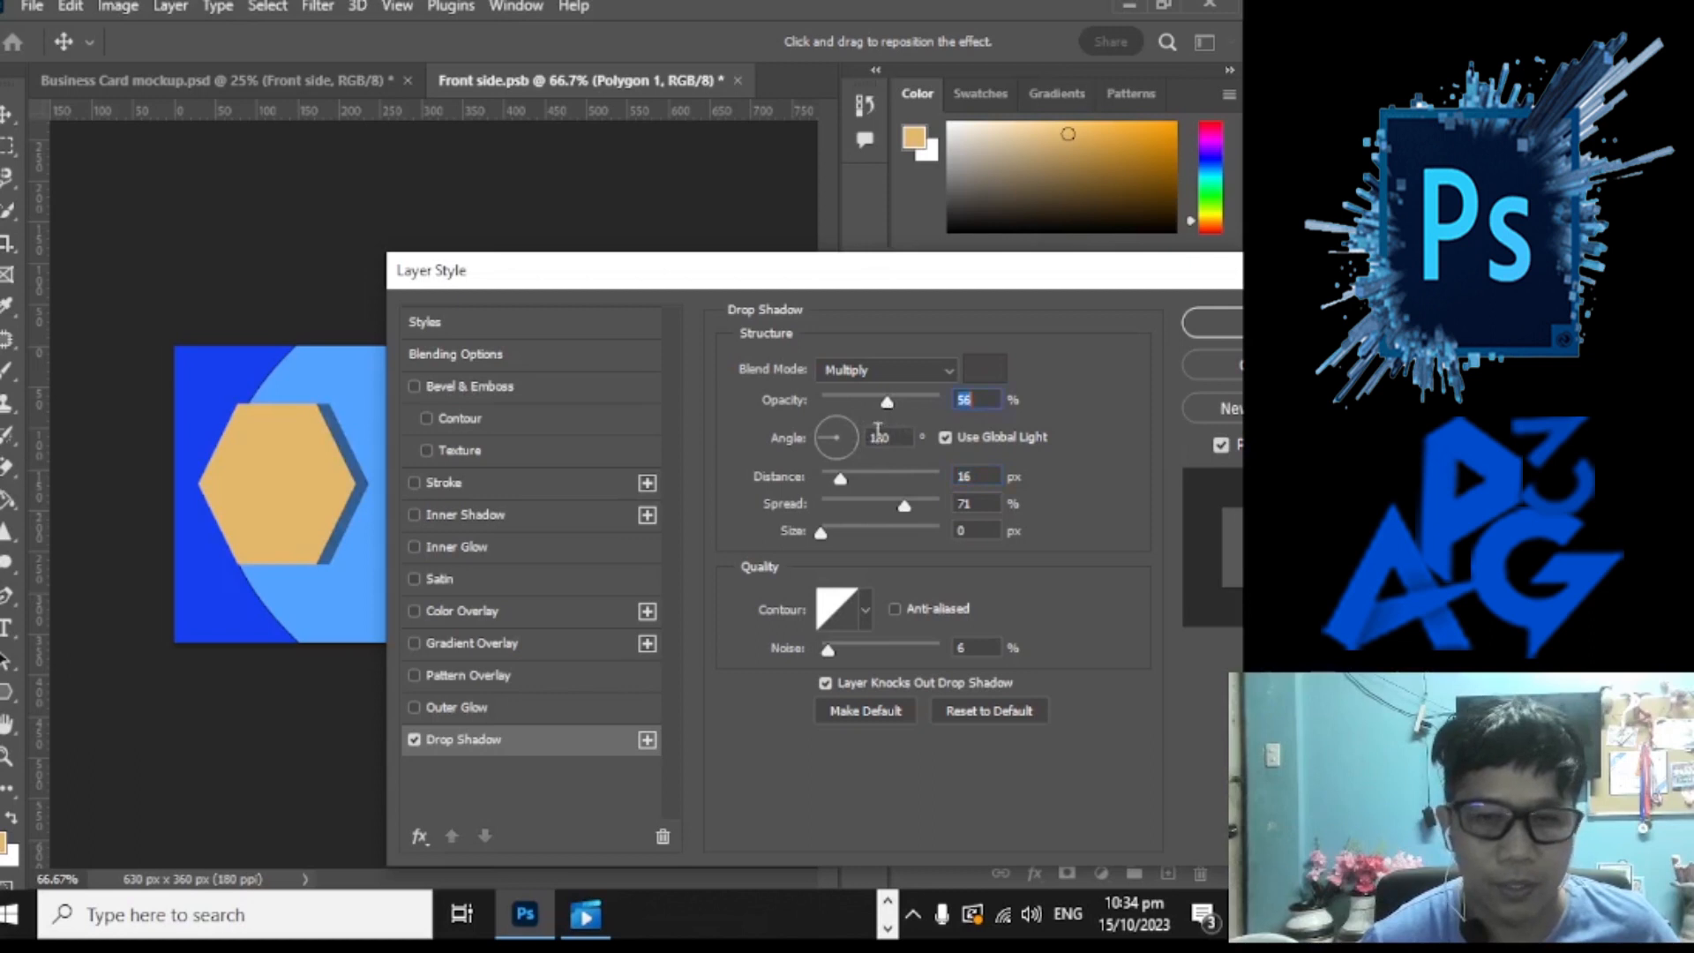
Step: Settle the drop shadow angle at 161° and soften it to 6 px size
click(830, 436)
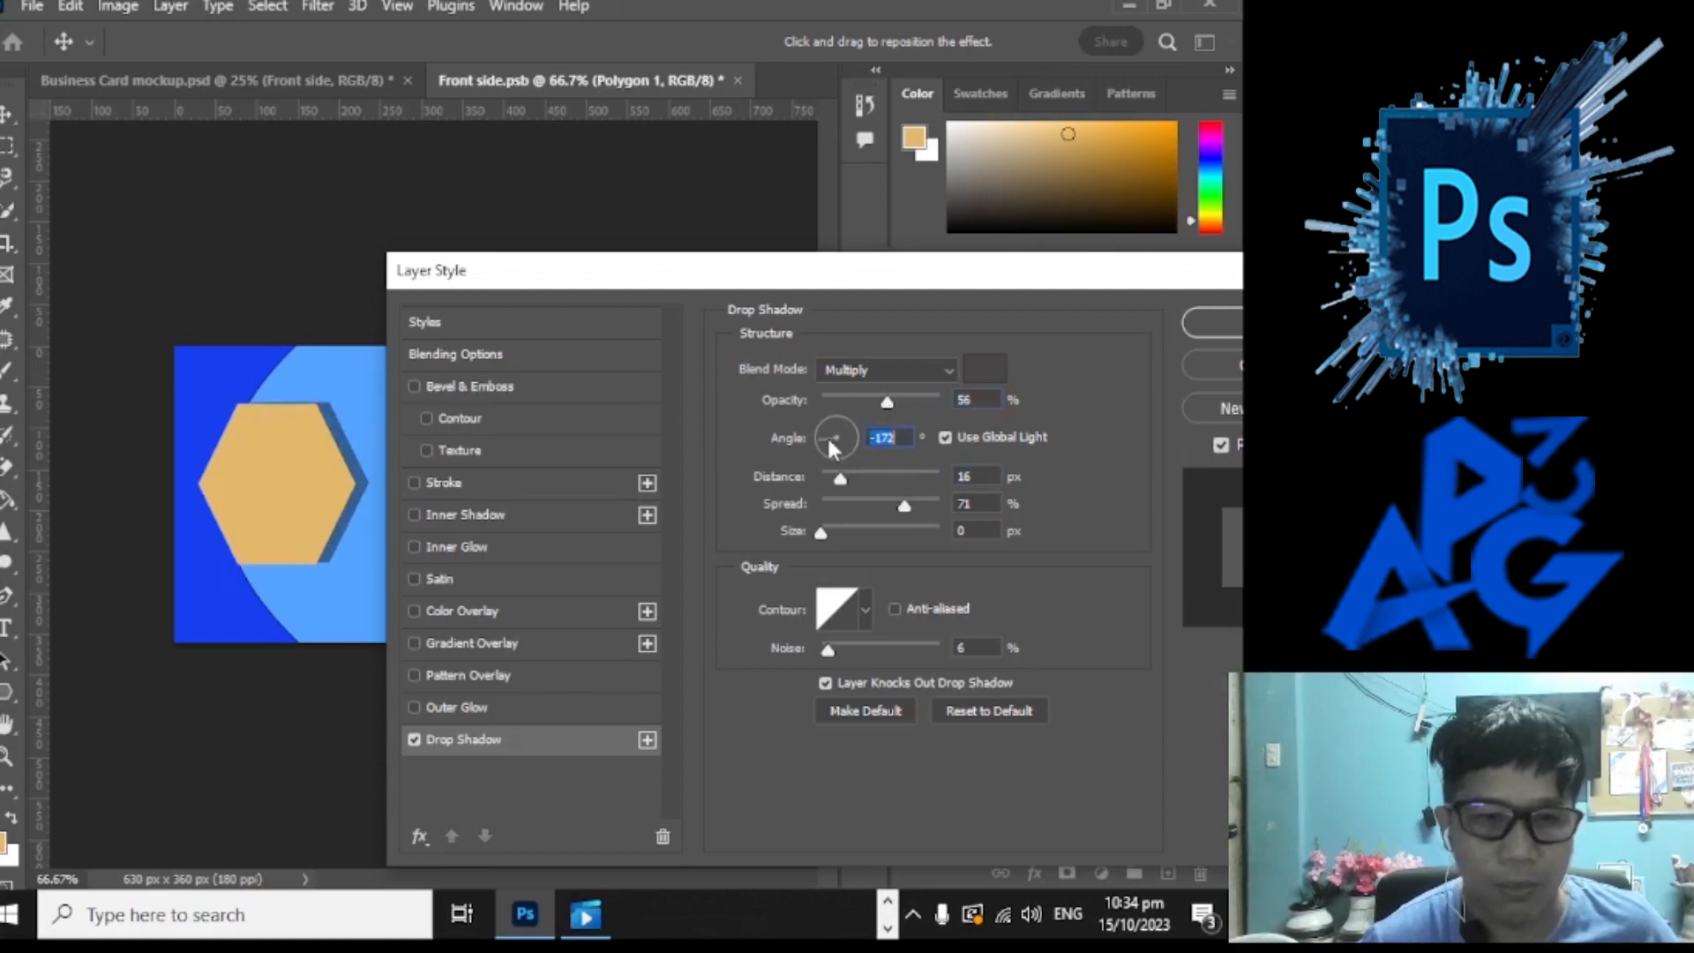
click(832, 442)
click(832, 443)
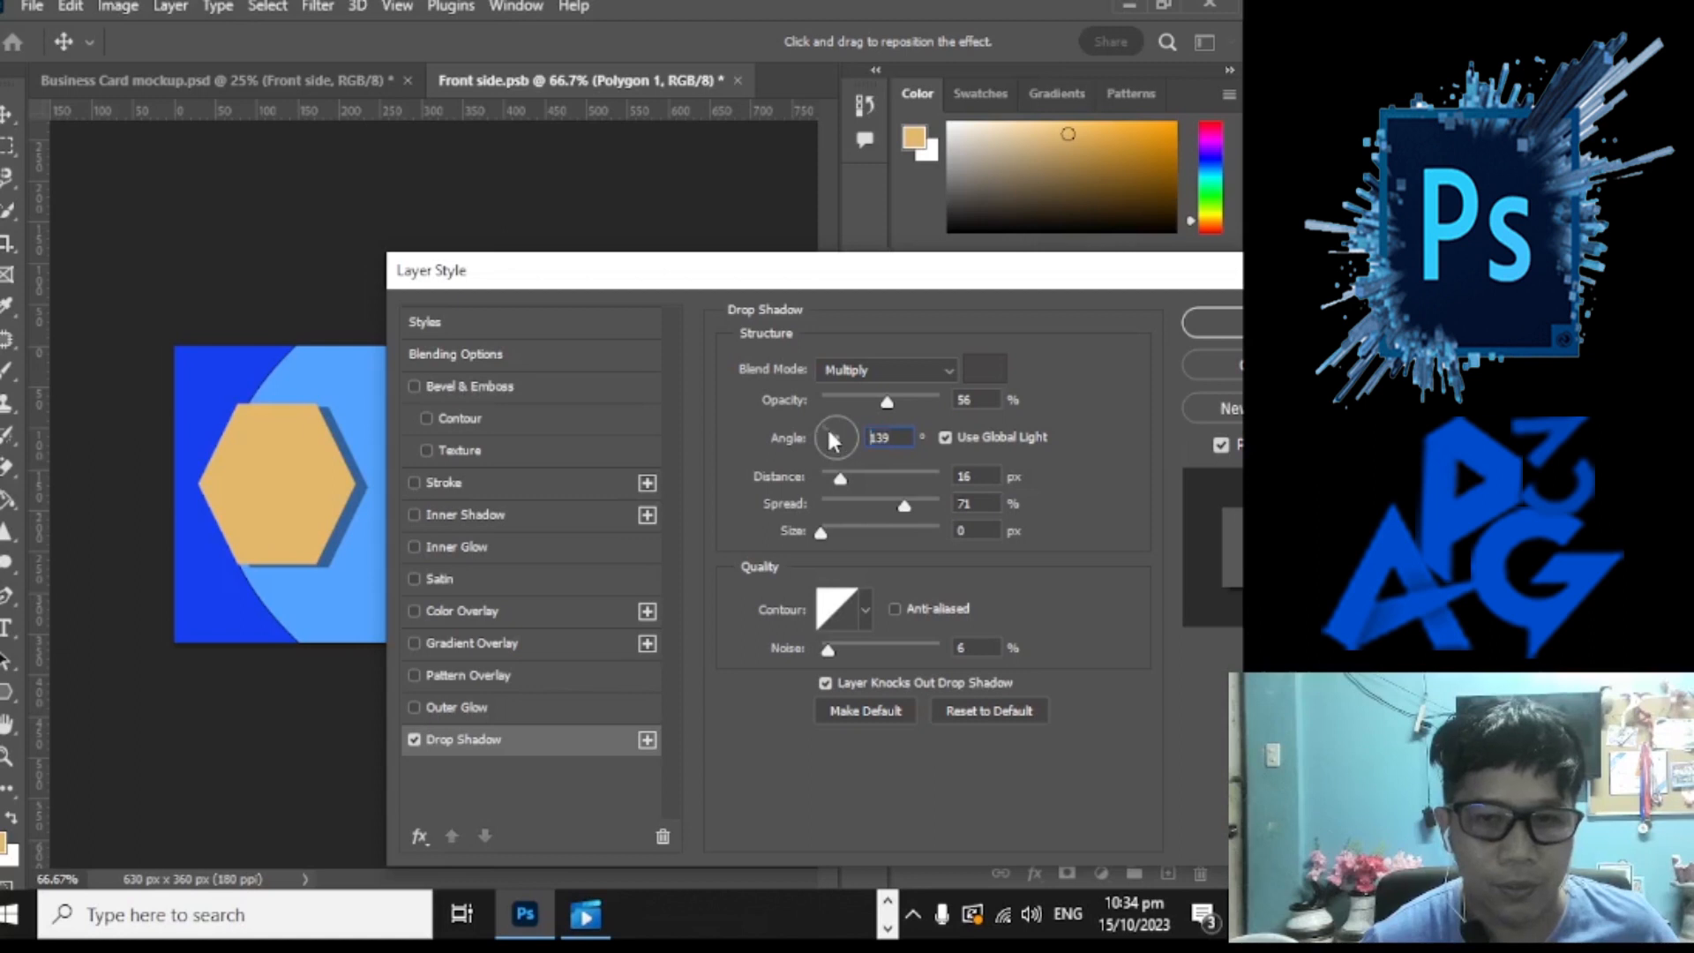
click(829, 443)
click(831, 443)
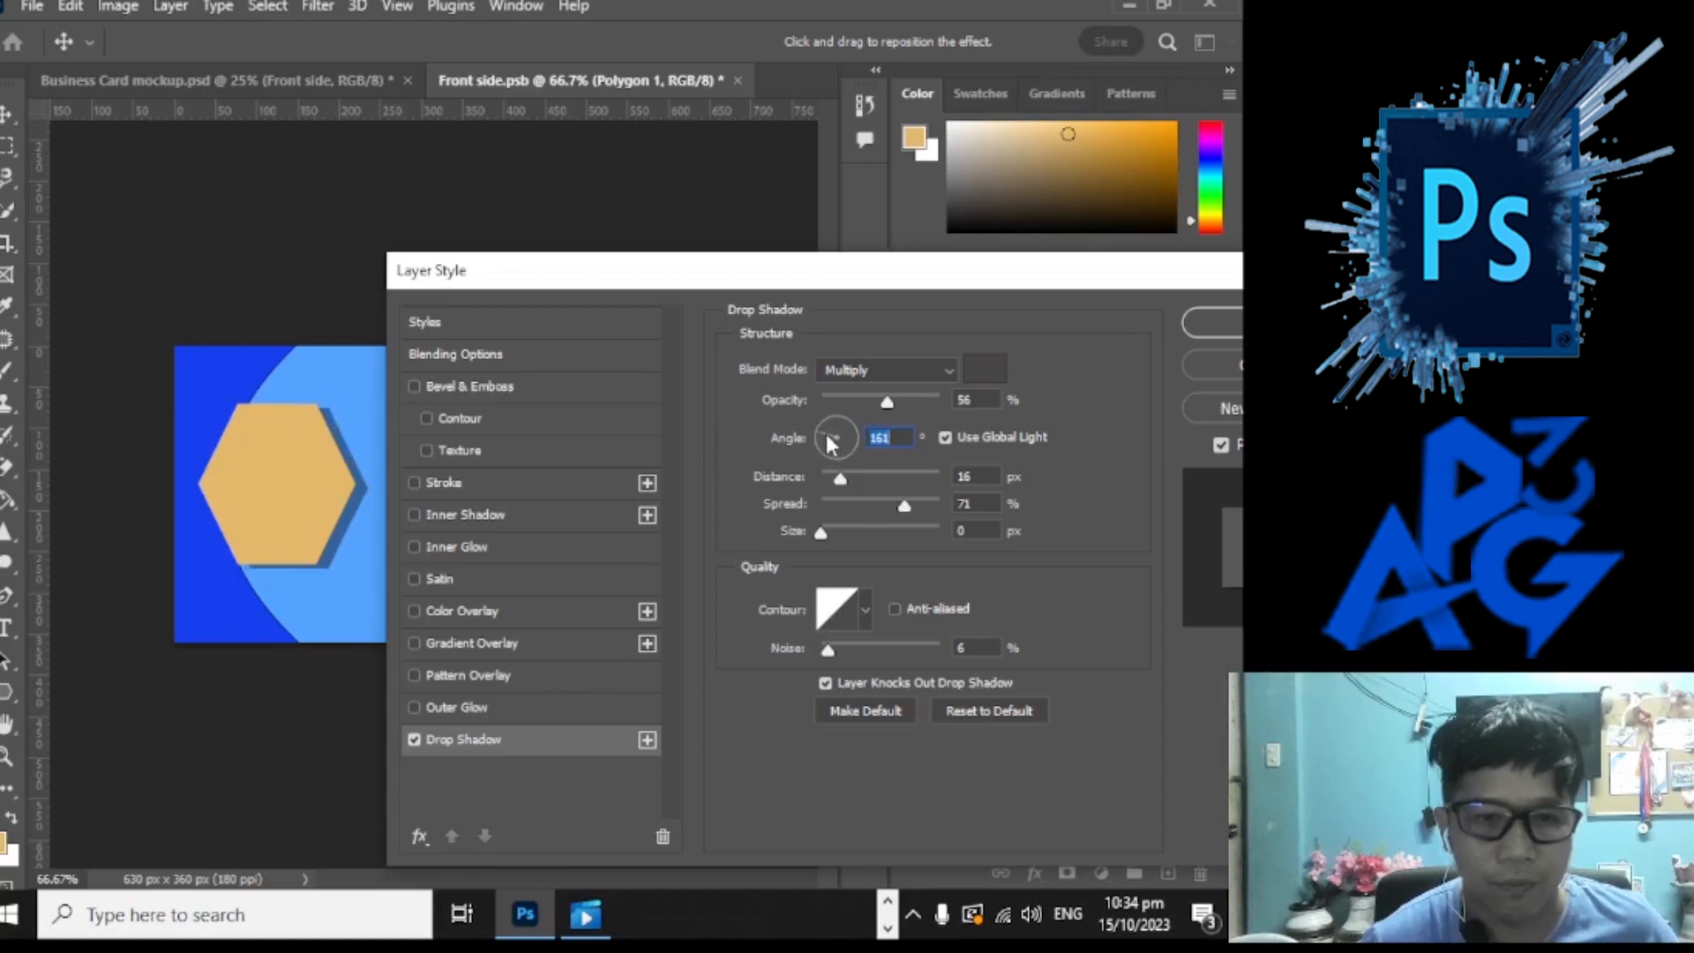
drag(822, 534, 827, 533)
drag(1107, 270, 946, 270)
Step: Apply the hexagon's drop shadow and stack the logo layer above Polygon 1
click(1143, 325)
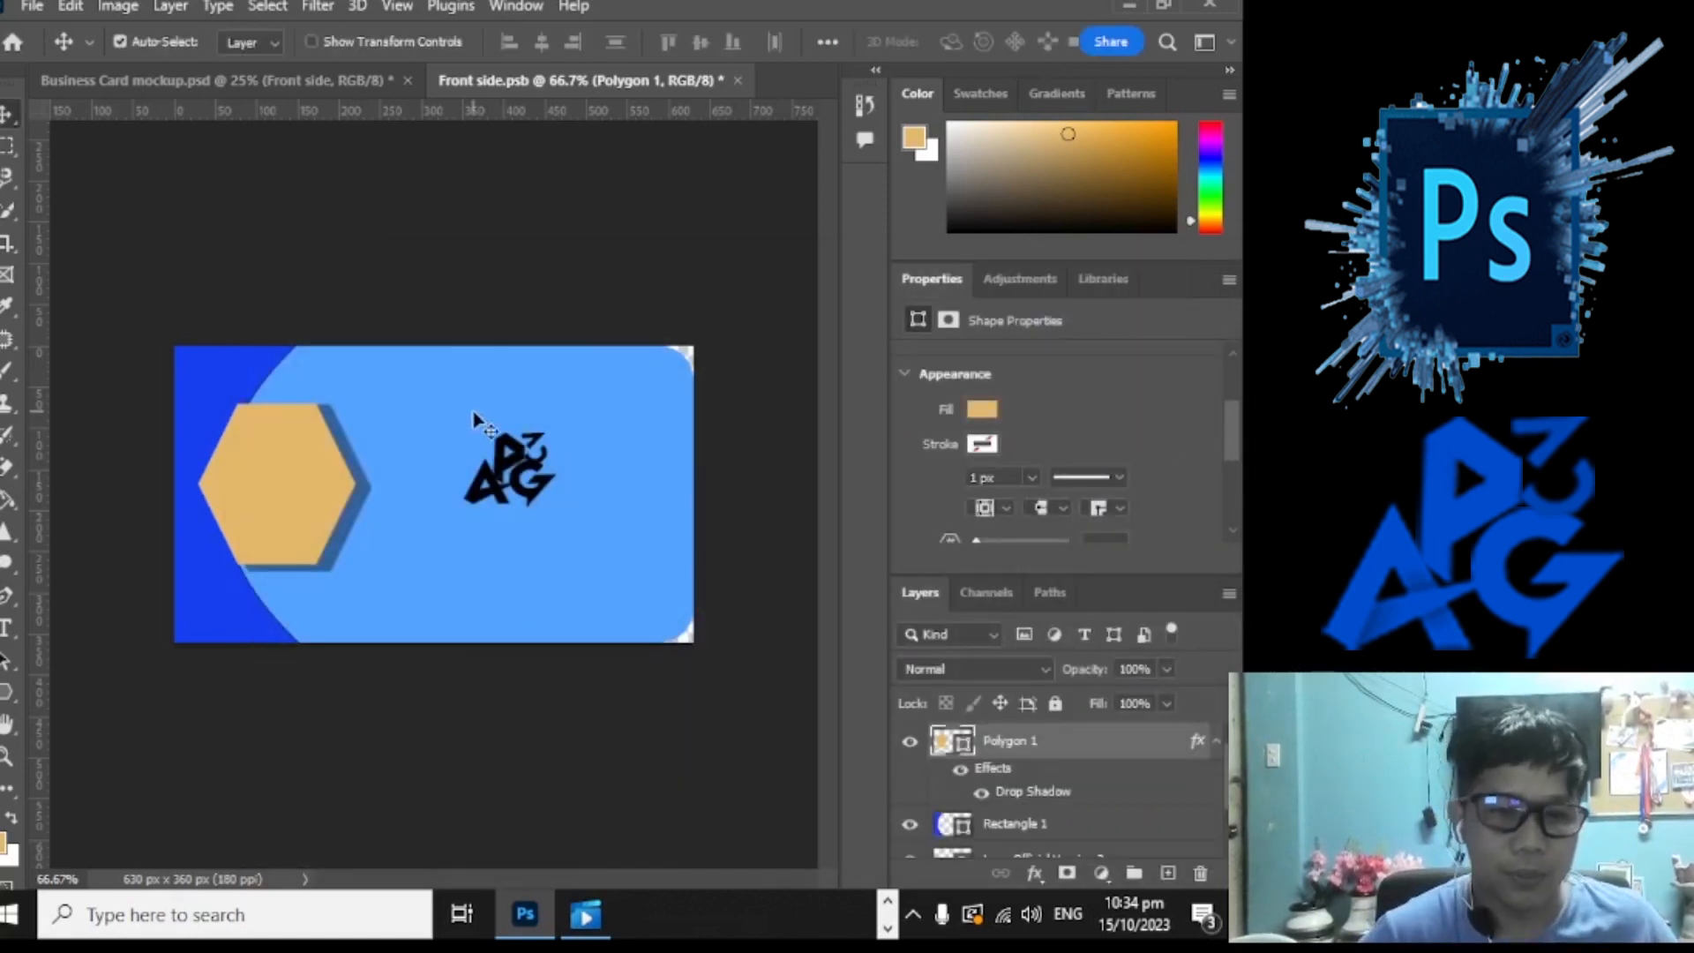
drag(545, 470, 294, 489)
drag(1059, 841, 1061, 732)
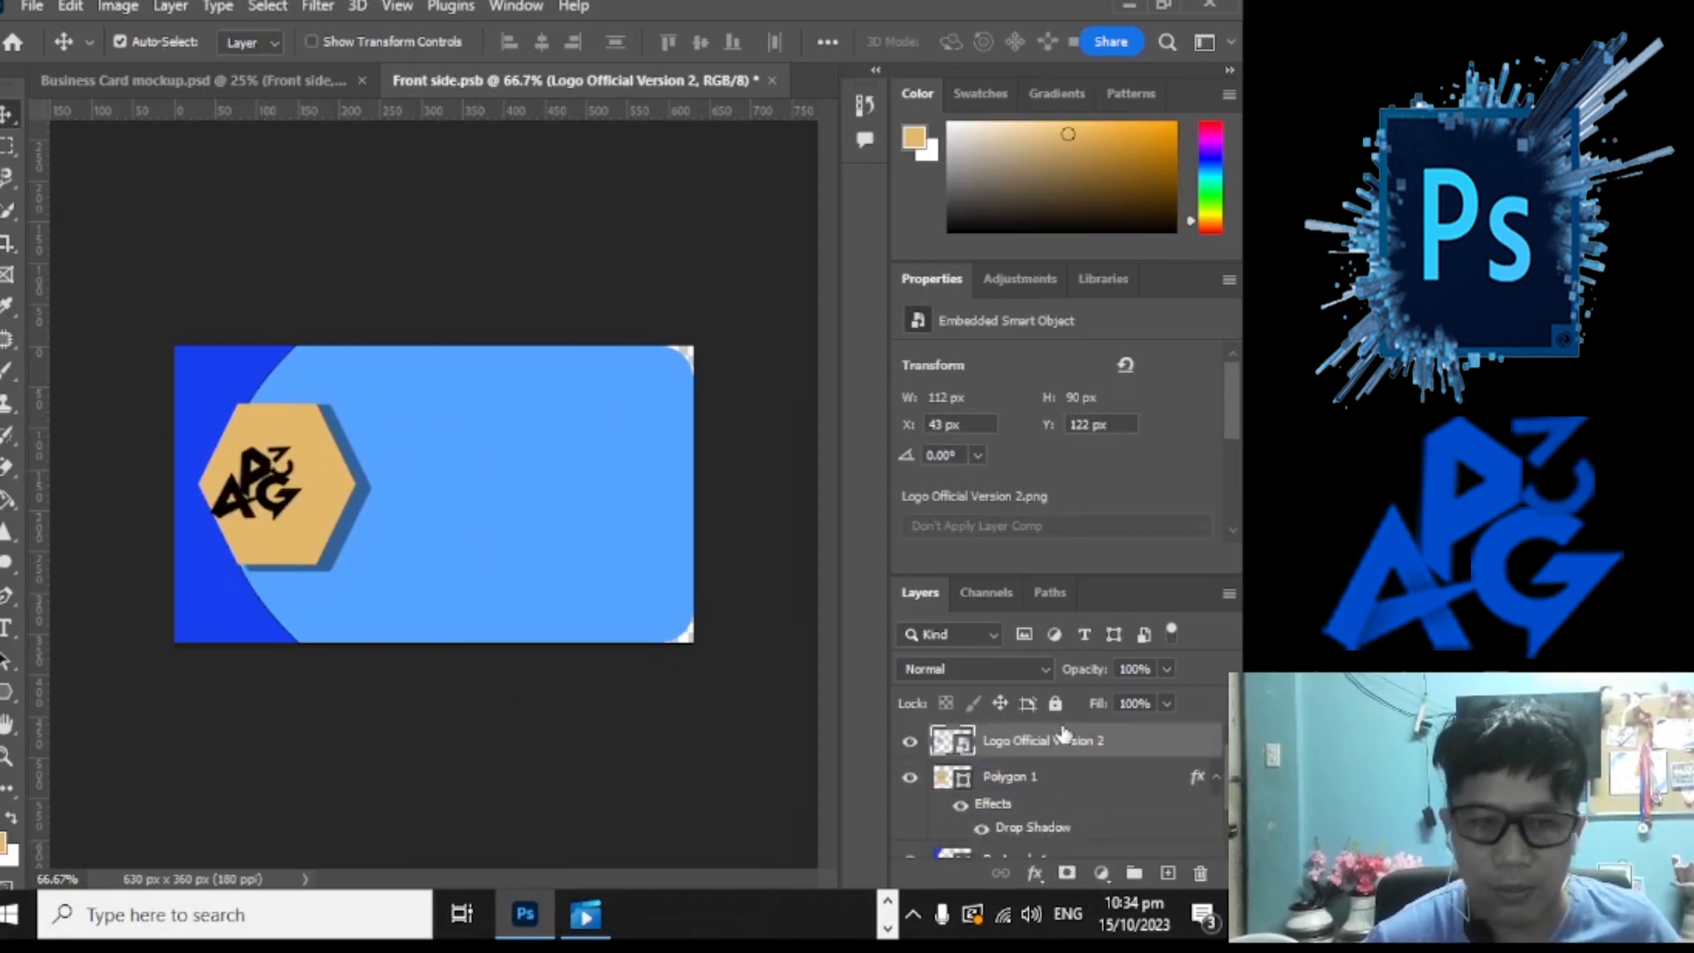
drag(279, 477, 297, 497)
key(ctrl+z)
Step: Scale the logo up to 126 × 102 px and centre it on the tan hexagon
key(ctrl+t)
drag(369, 584, 391, 605)
drag(306, 481, 298, 462)
key(Return)
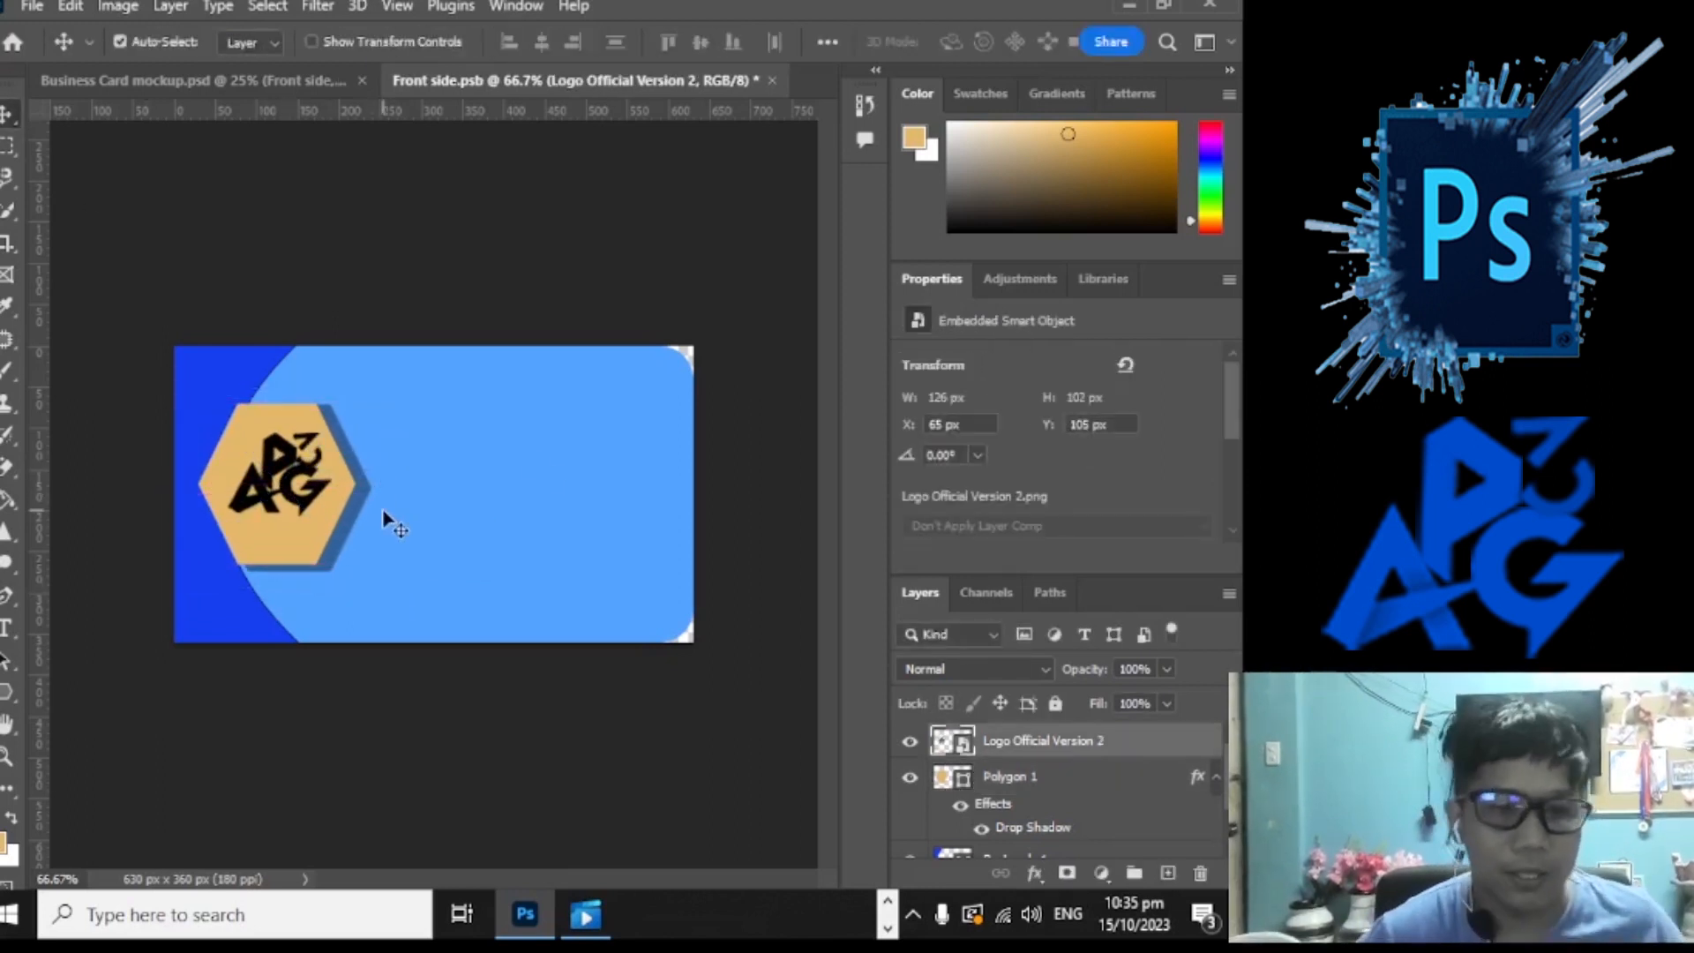
key(t)
click(520, 401)
Step: Type the title 'APPPG VLOG' and colour it tan, sampled from the hexagon
text(APPPG VLOG)
drag(614, 392, 435, 393)
click(966, 42)
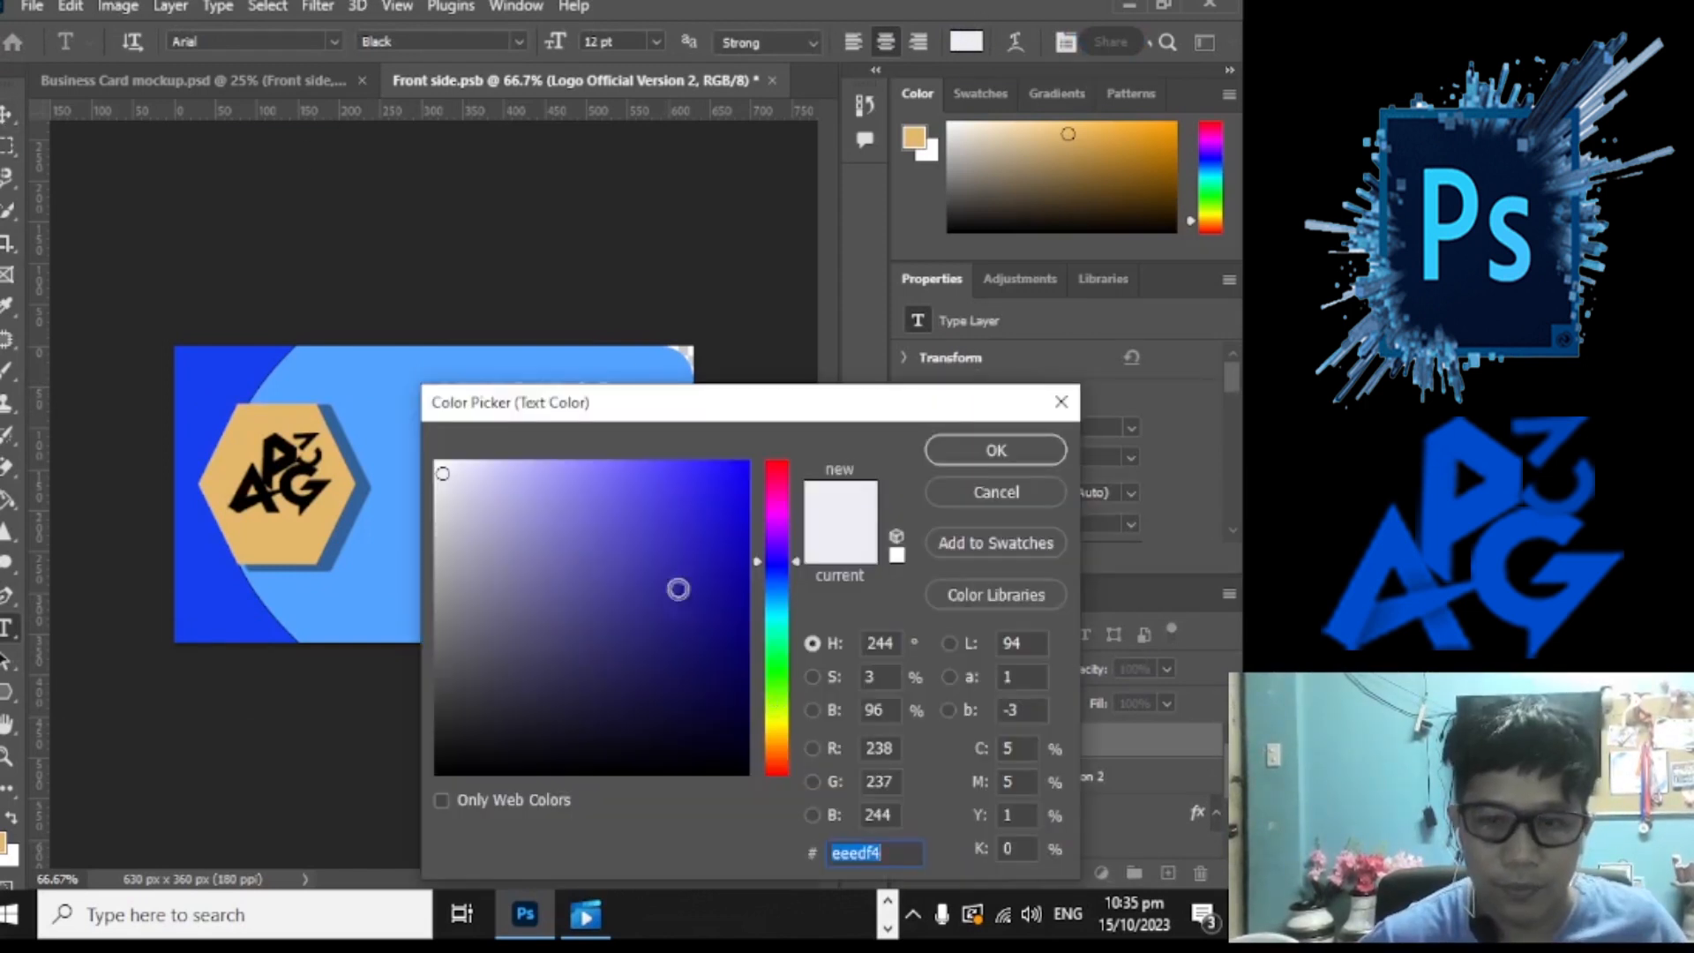
click(221, 471)
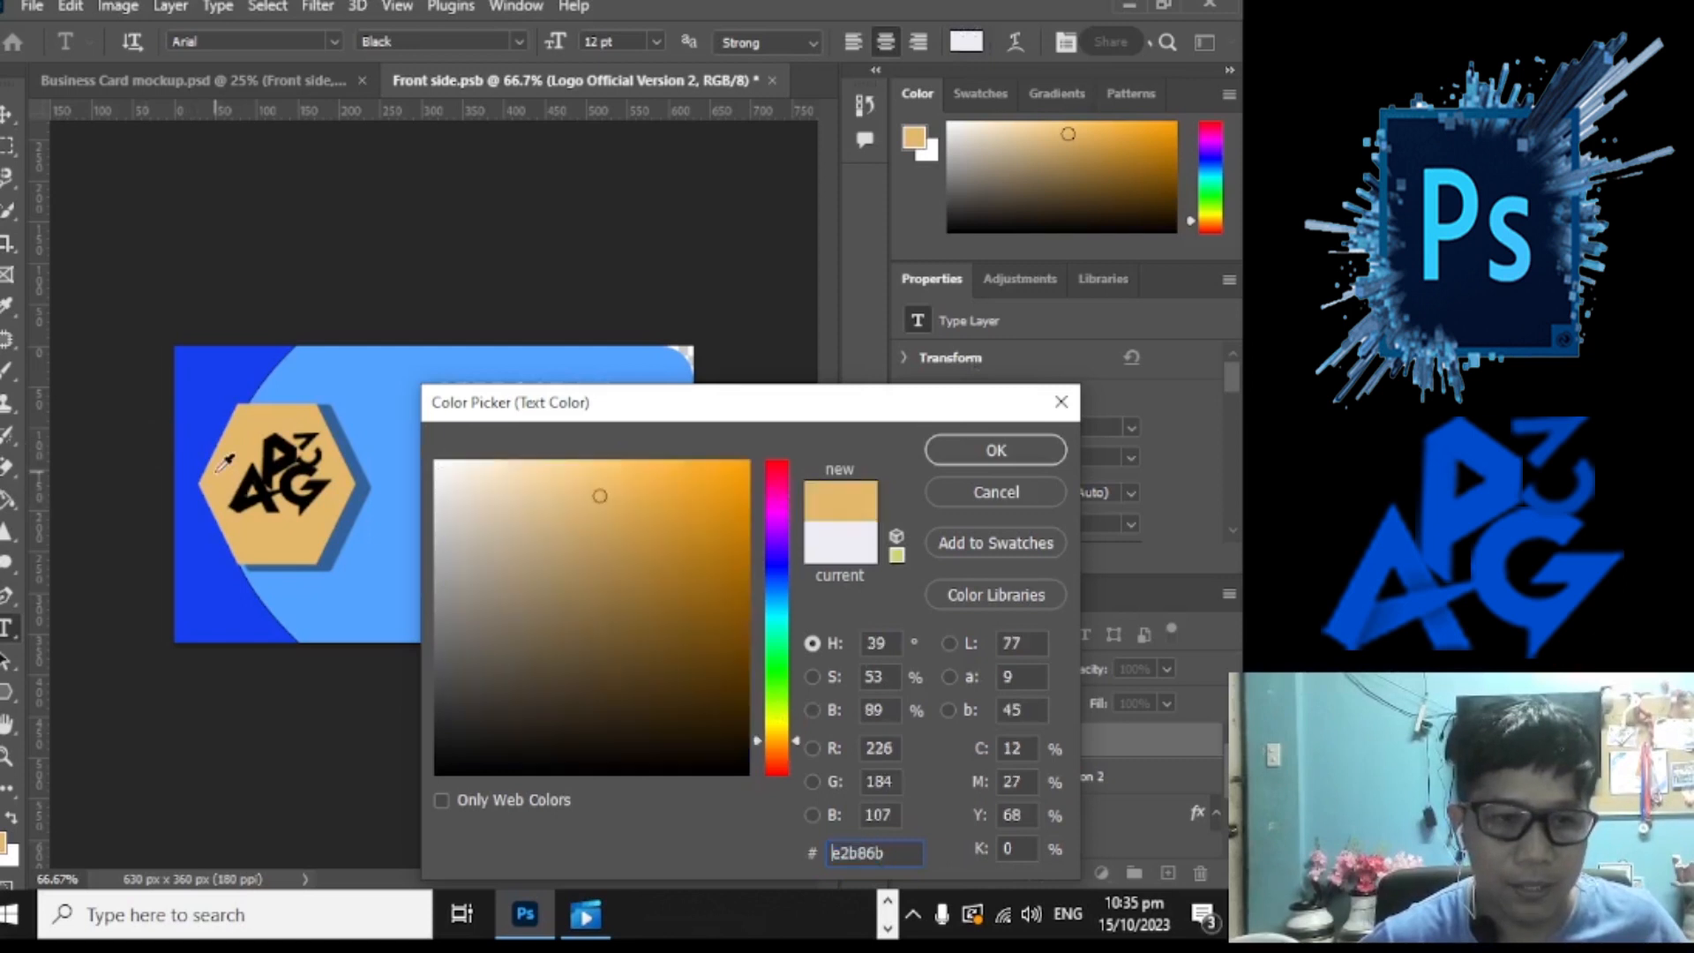
click(997, 450)
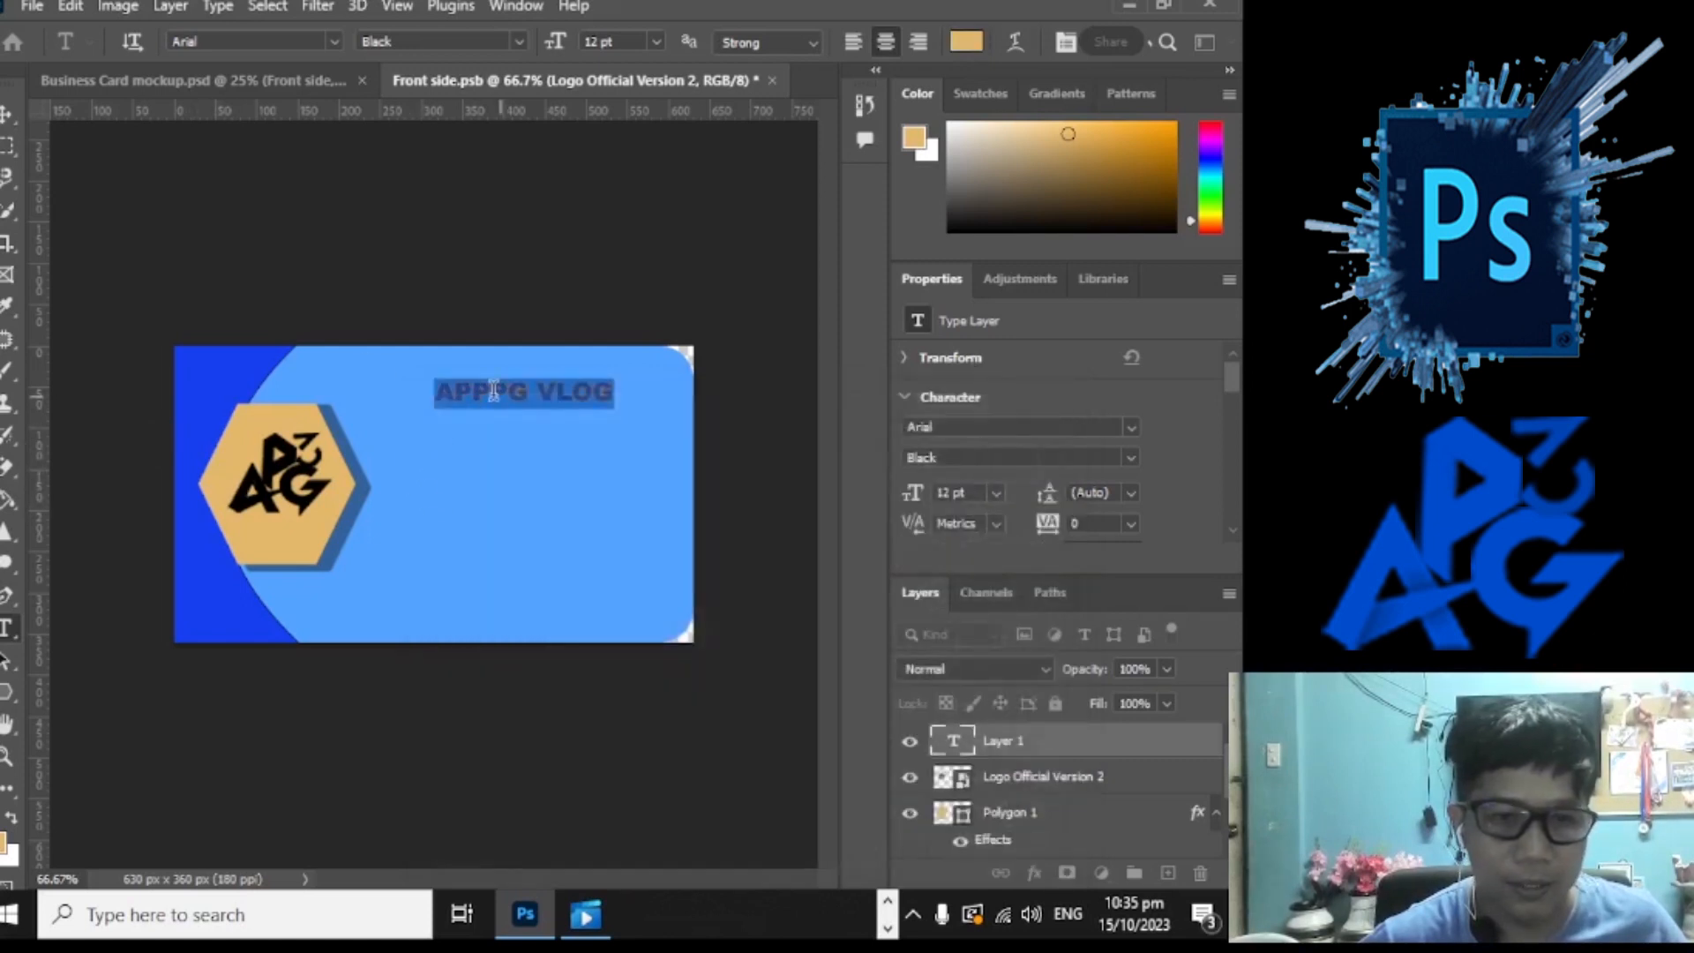
click(11, 113)
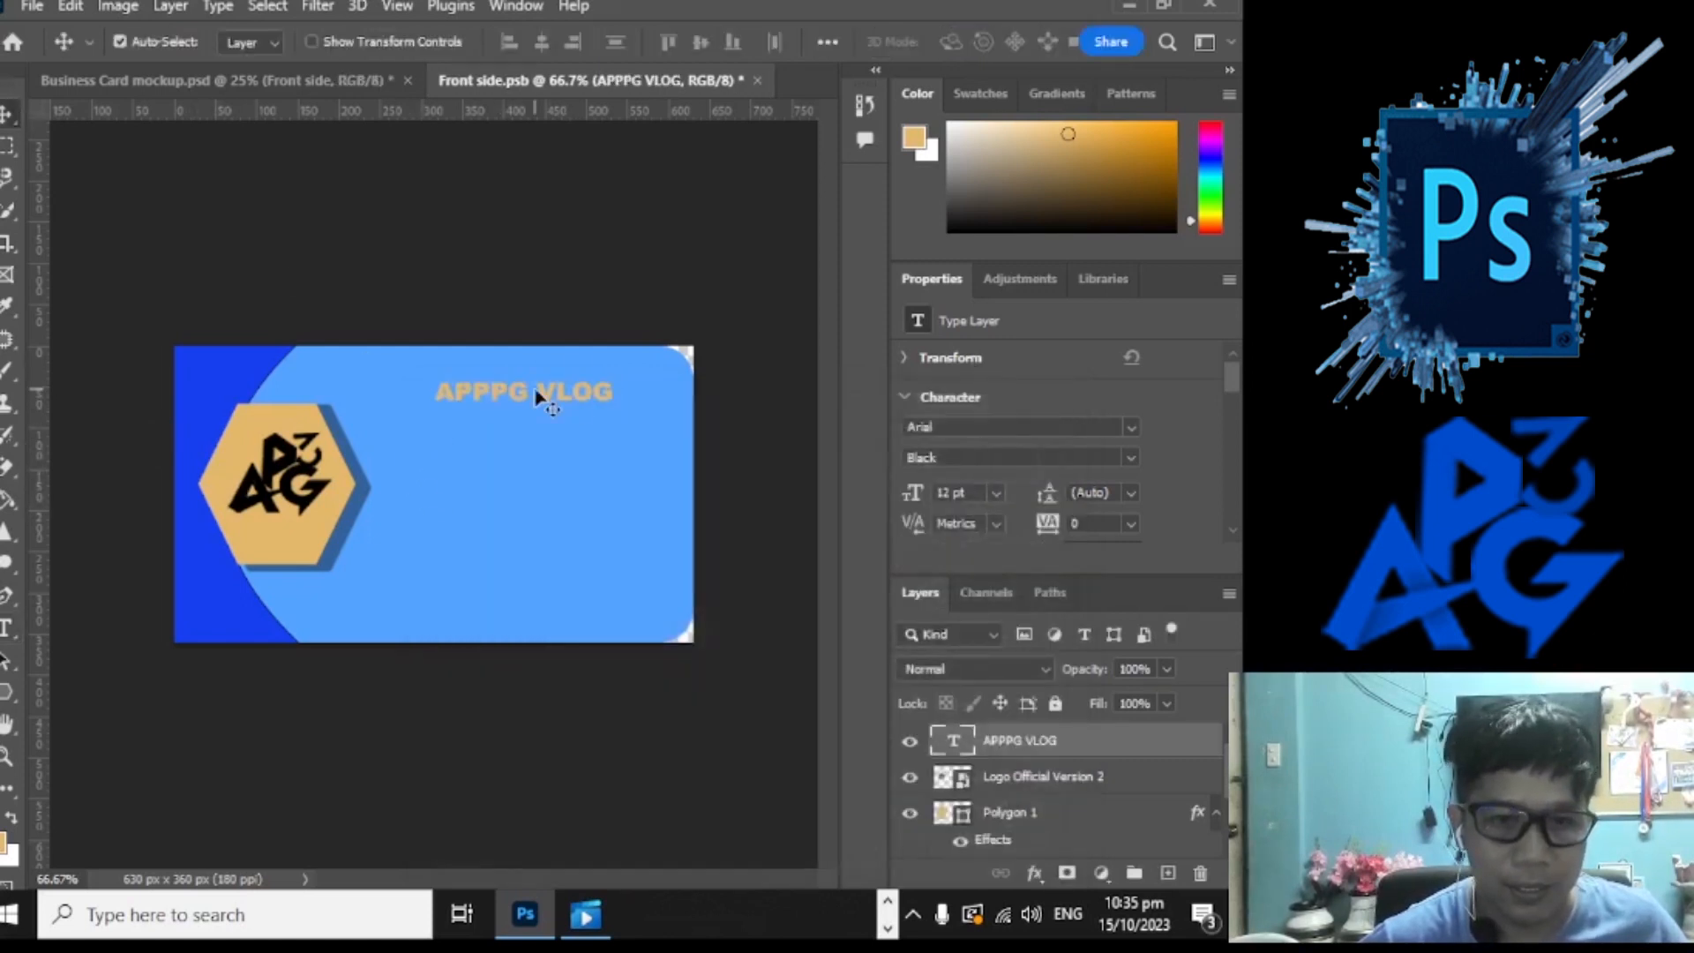
Step: Enlarge the APPPG VLOG title to 22.24 pt and move it near the card's top edge
key(ctrl+t)
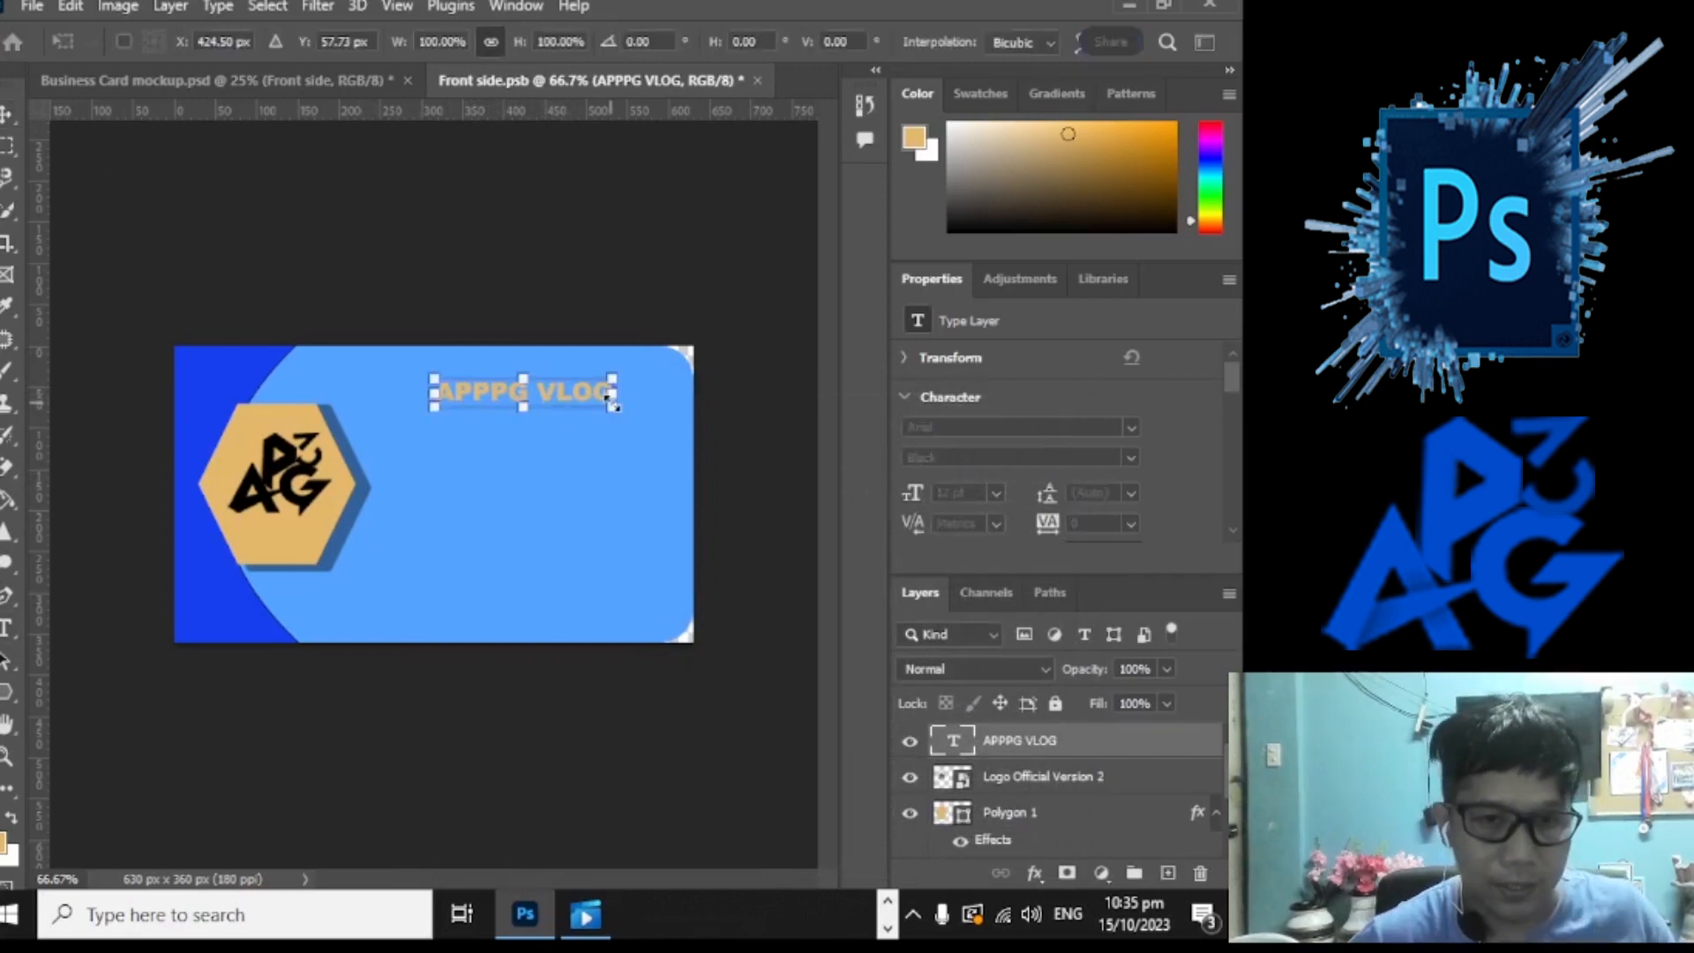
drag(611, 416, 662, 435)
drag(628, 419, 592, 415)
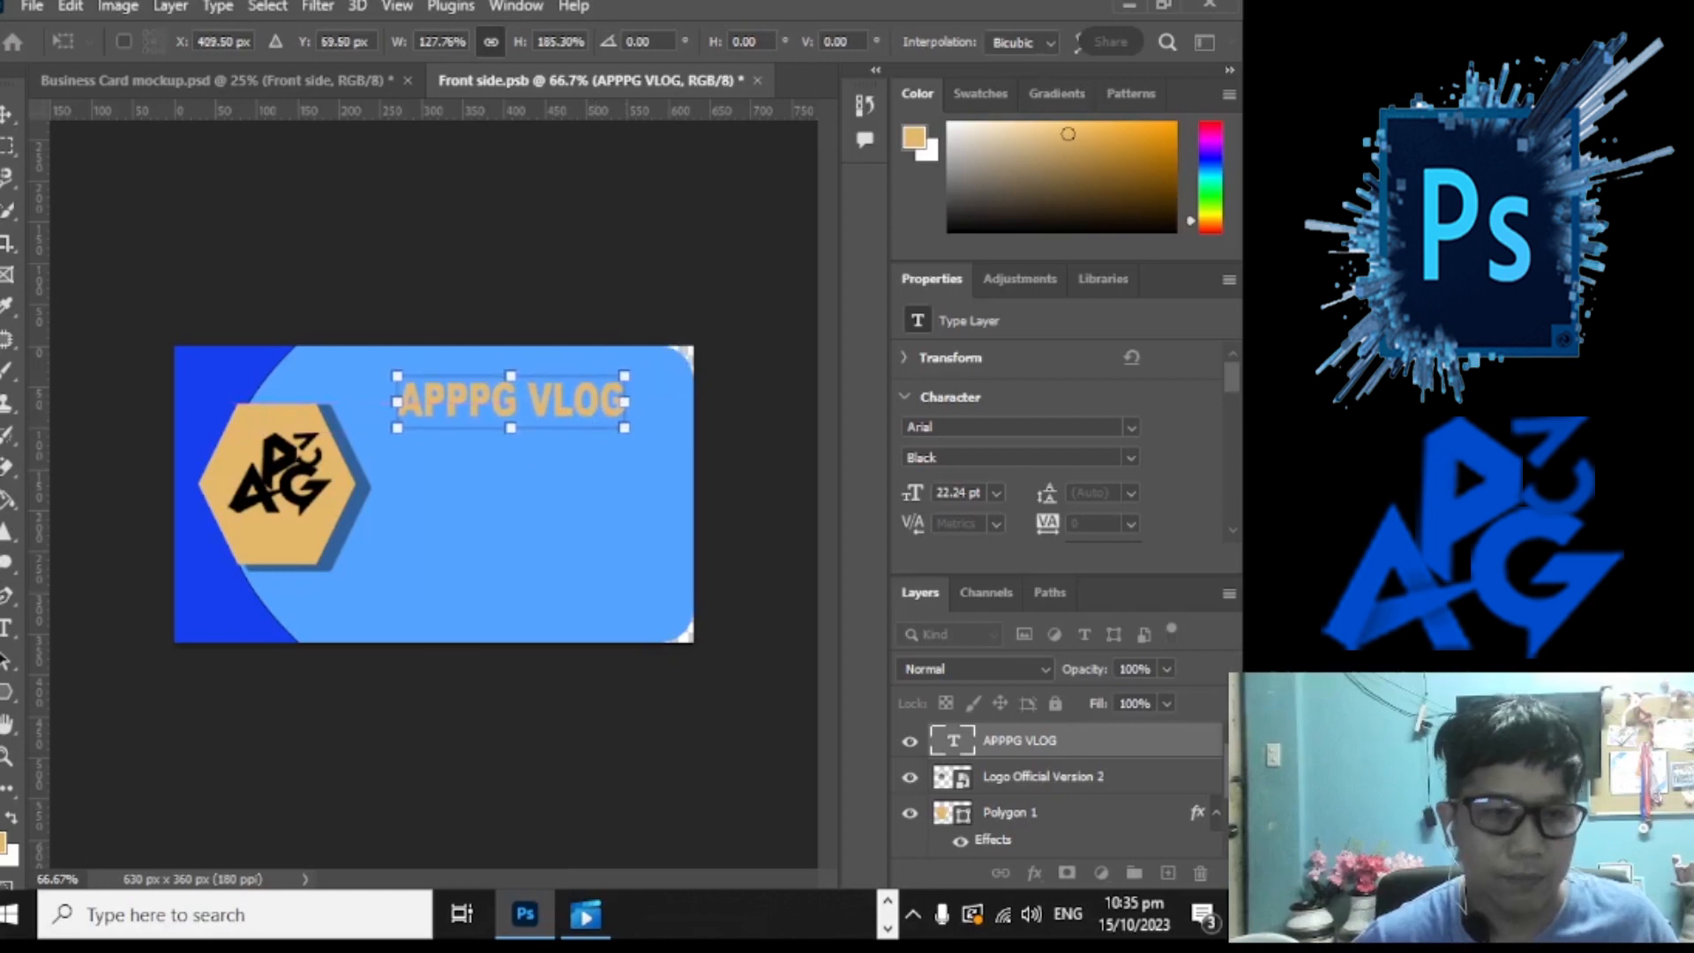
key(Return)
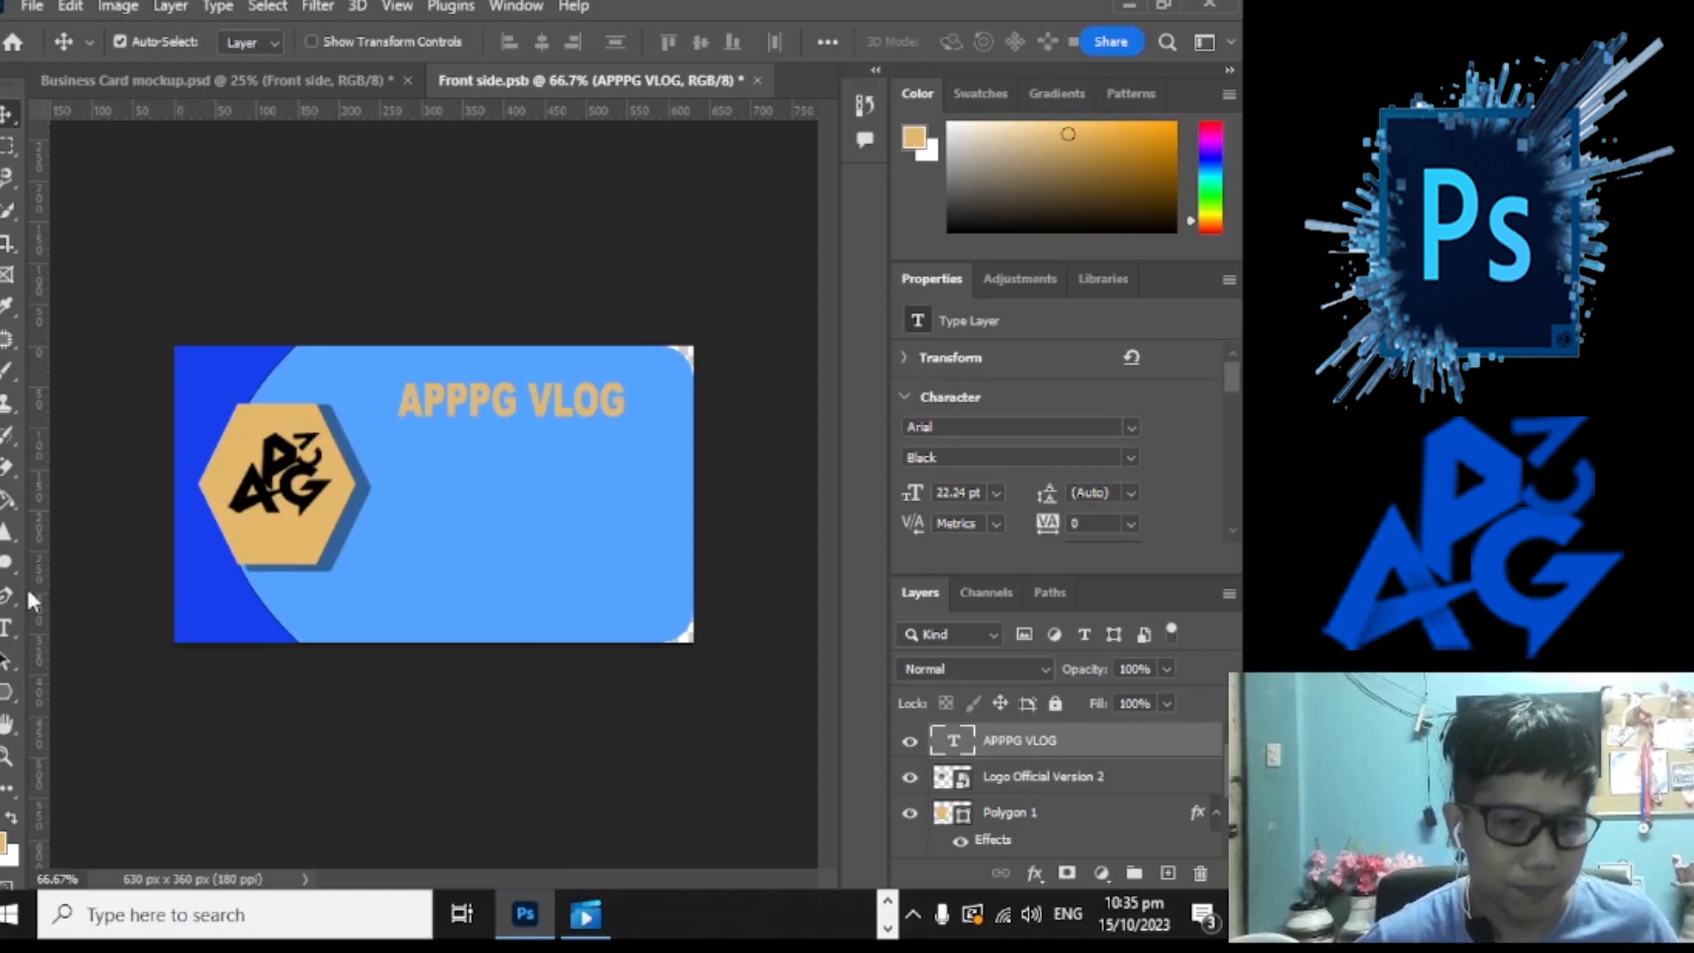
Step: Draw a straight line under the APPPG VLOG title with the Line tool
click(7, 628)
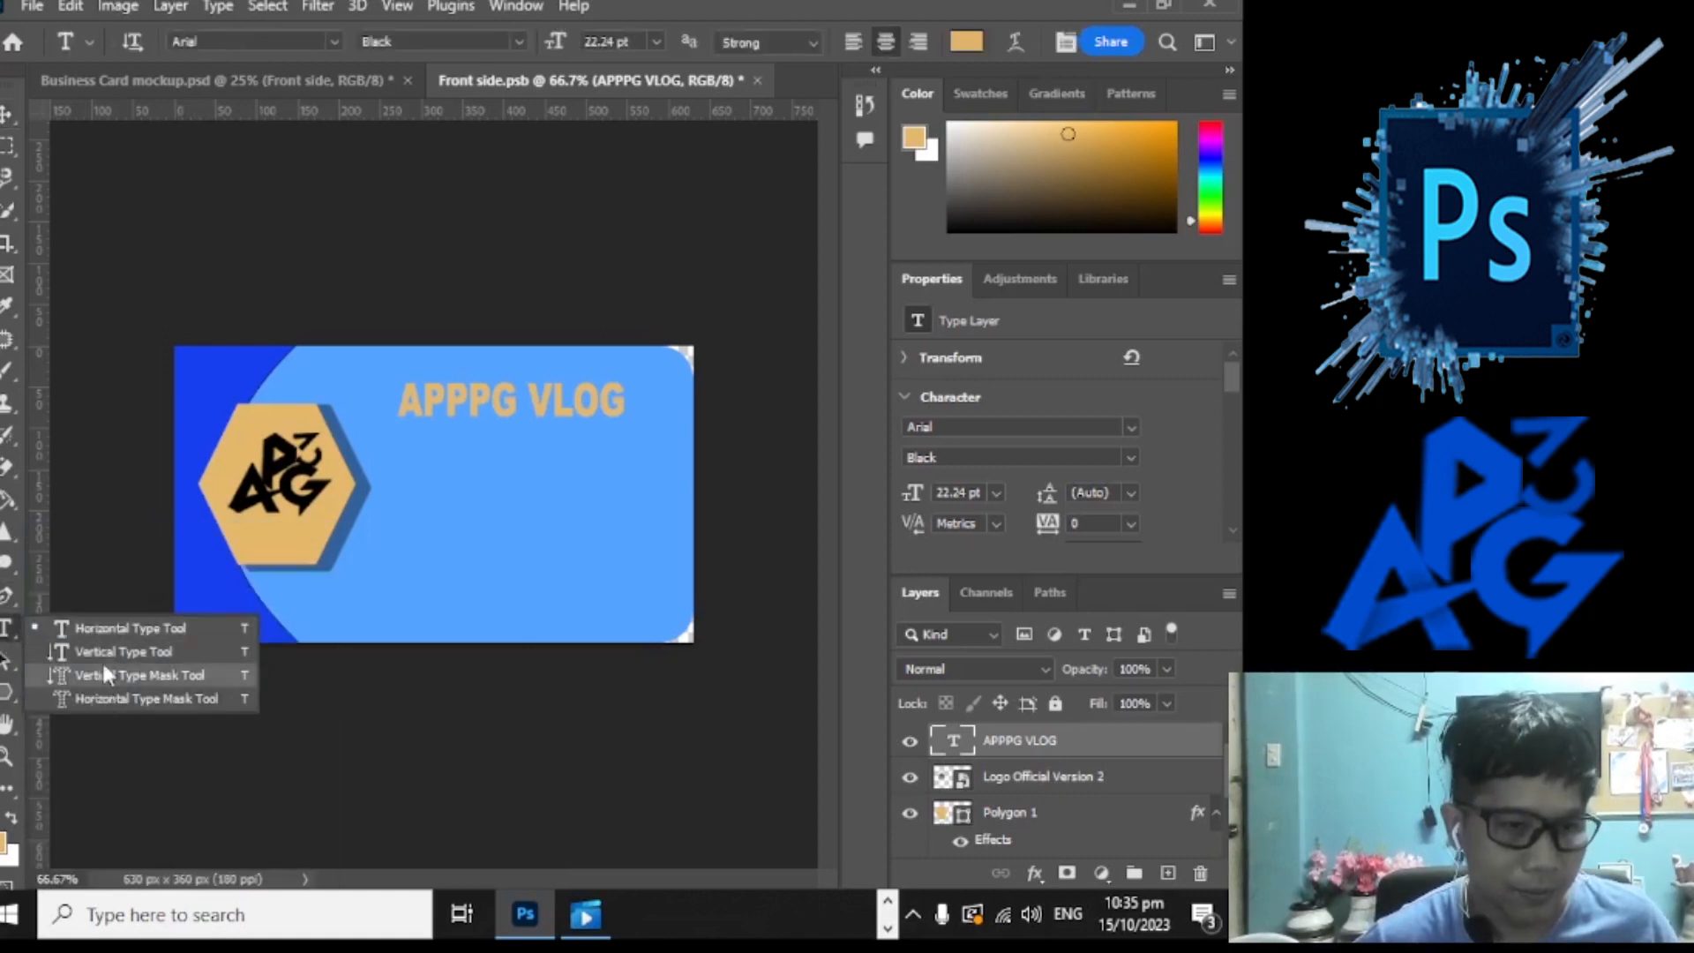
click(7, 701)
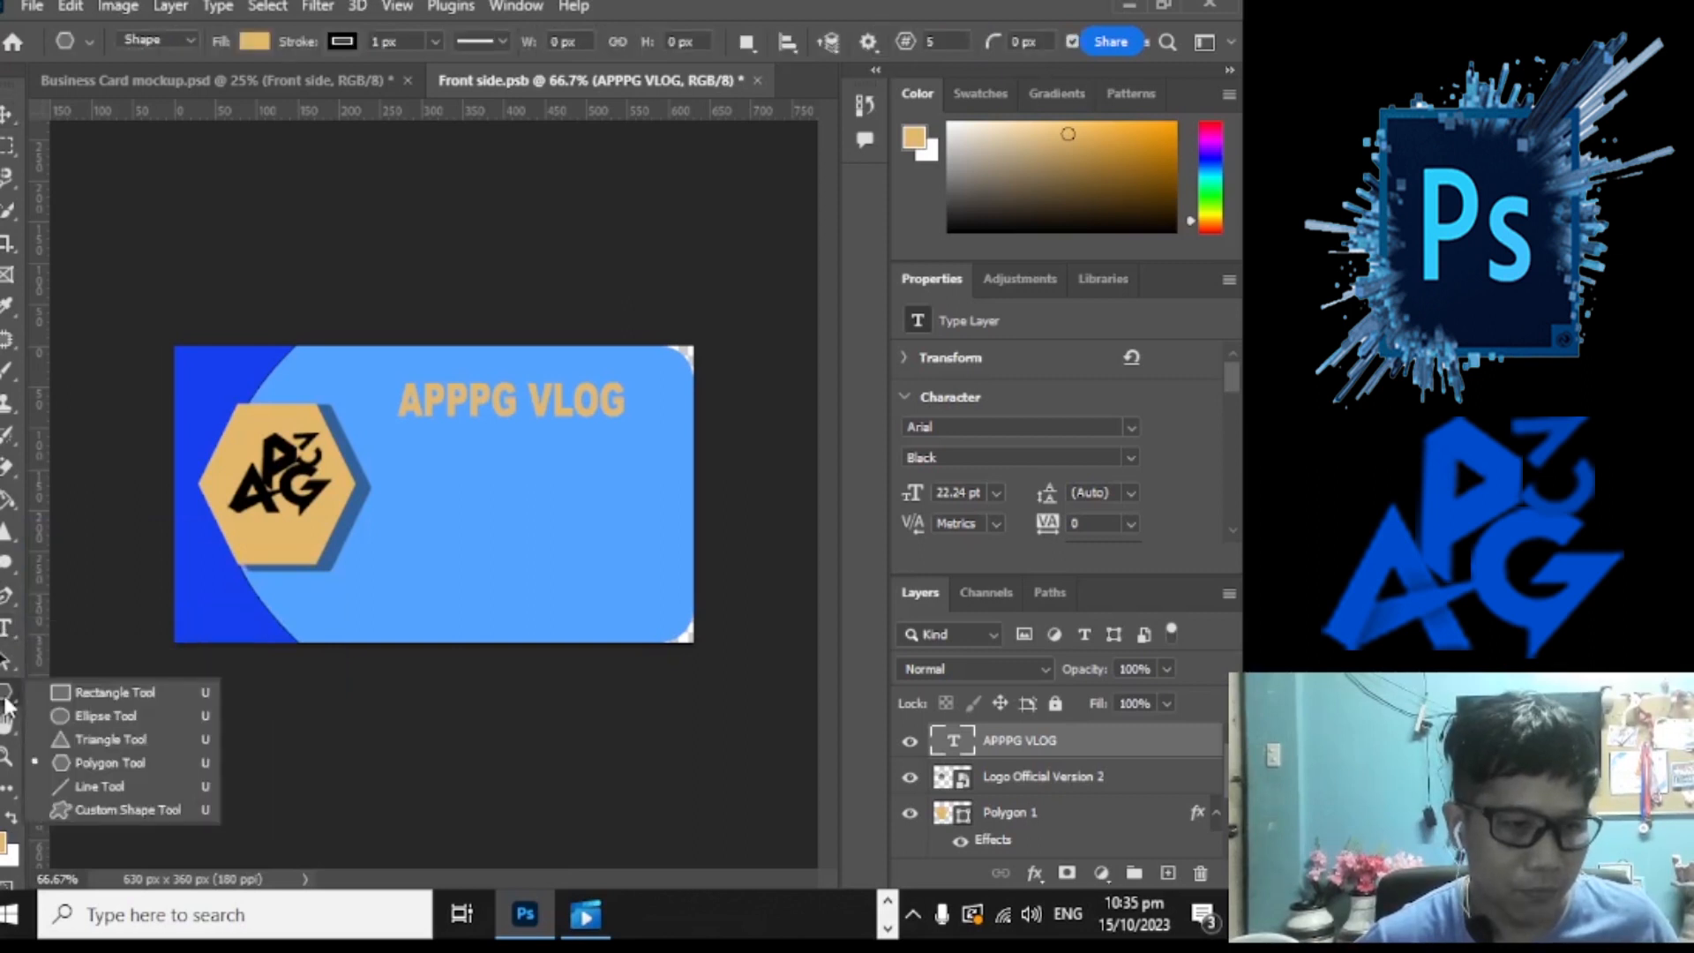
click(129, 777)
drag(391, 426, 634, 424)
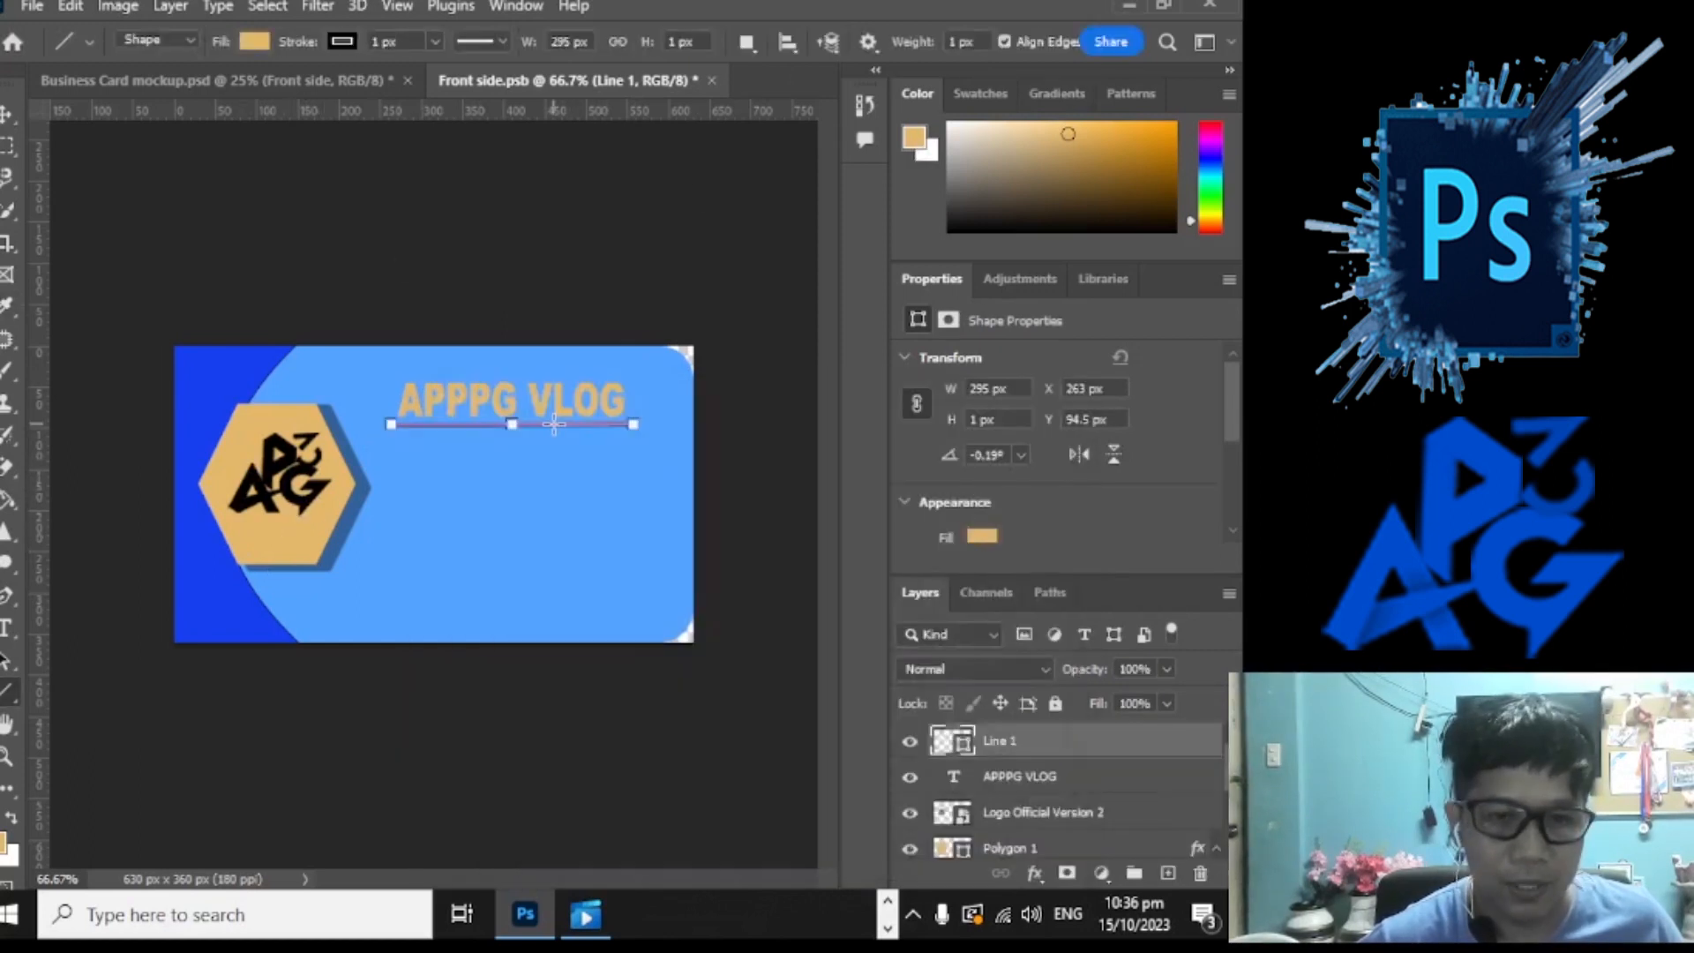
Step: Rasterize the line, Paint Bucket fill it tan, and move it below the title
right_click(7, 500)
click(79, 525)
click(508, 426)
key(Return)
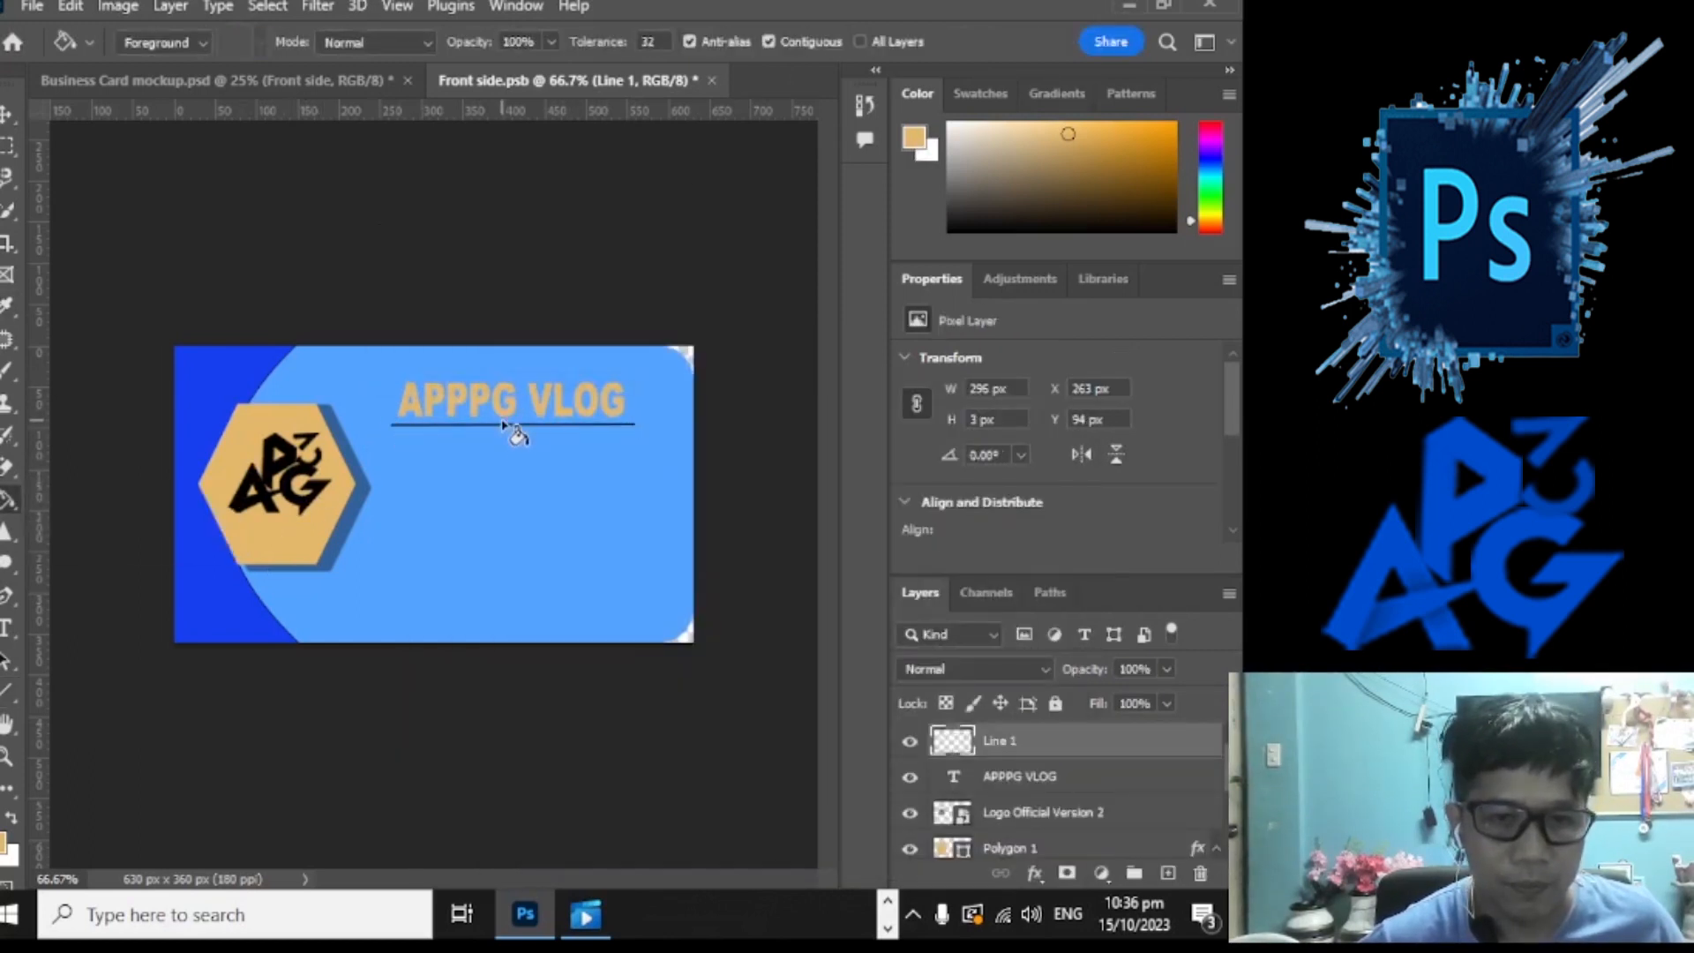
scroll(492, 554, up, 9)
click(533, 320)
scroll(533, 322, down, 6)
click(7, 114)
drag(635, 404, 537, 425)
Step: Adjust the line's thickness and lower it about 5 px
key(ctrl+t)
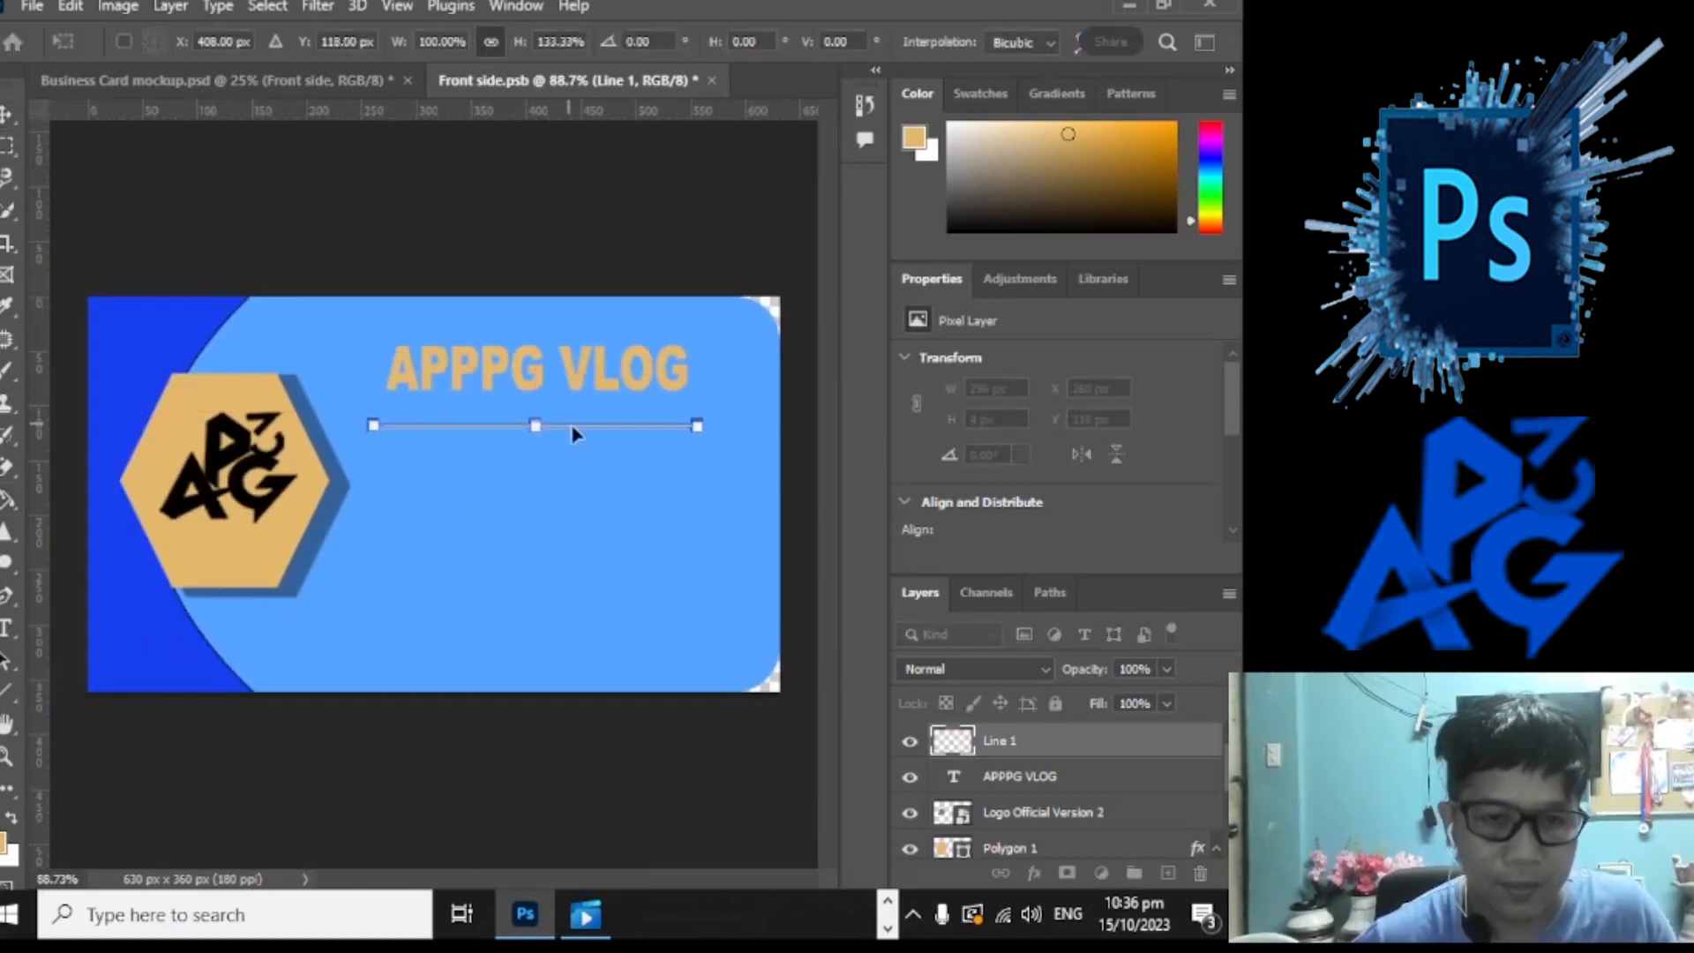
key(Return)
scroll(579, 408, down, 1)
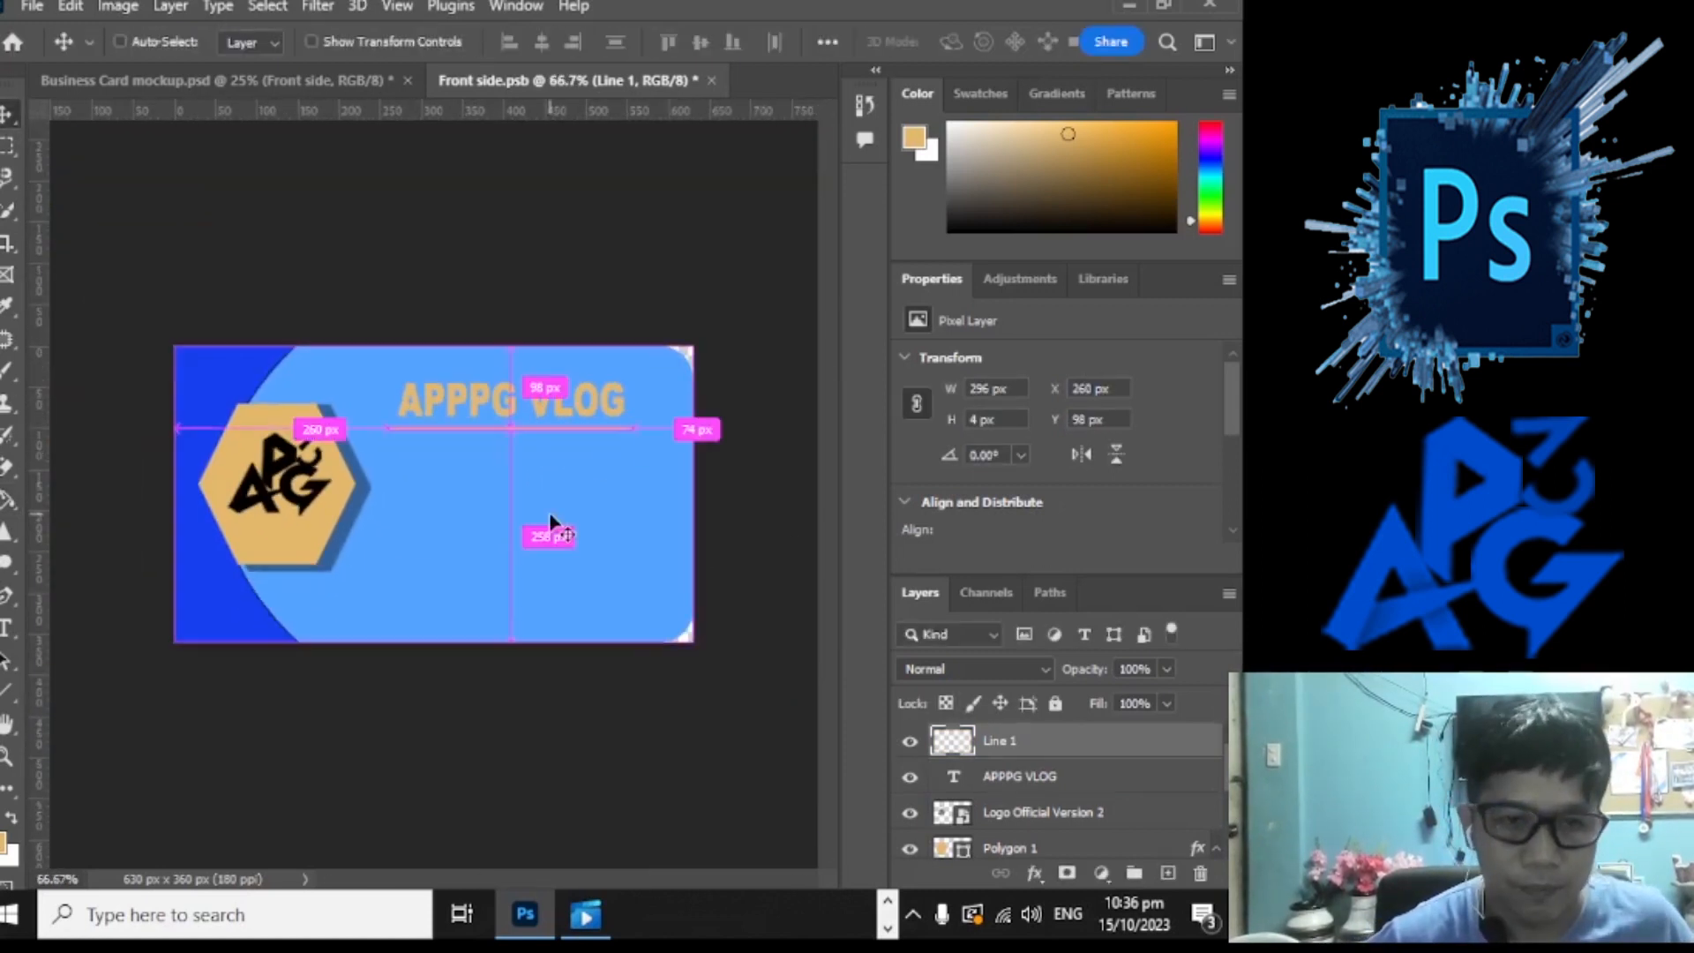
click(556, 521)
scroll(681, 370, up, 3)
drag(676, 361, 670, 368)
right_click(731, 364)
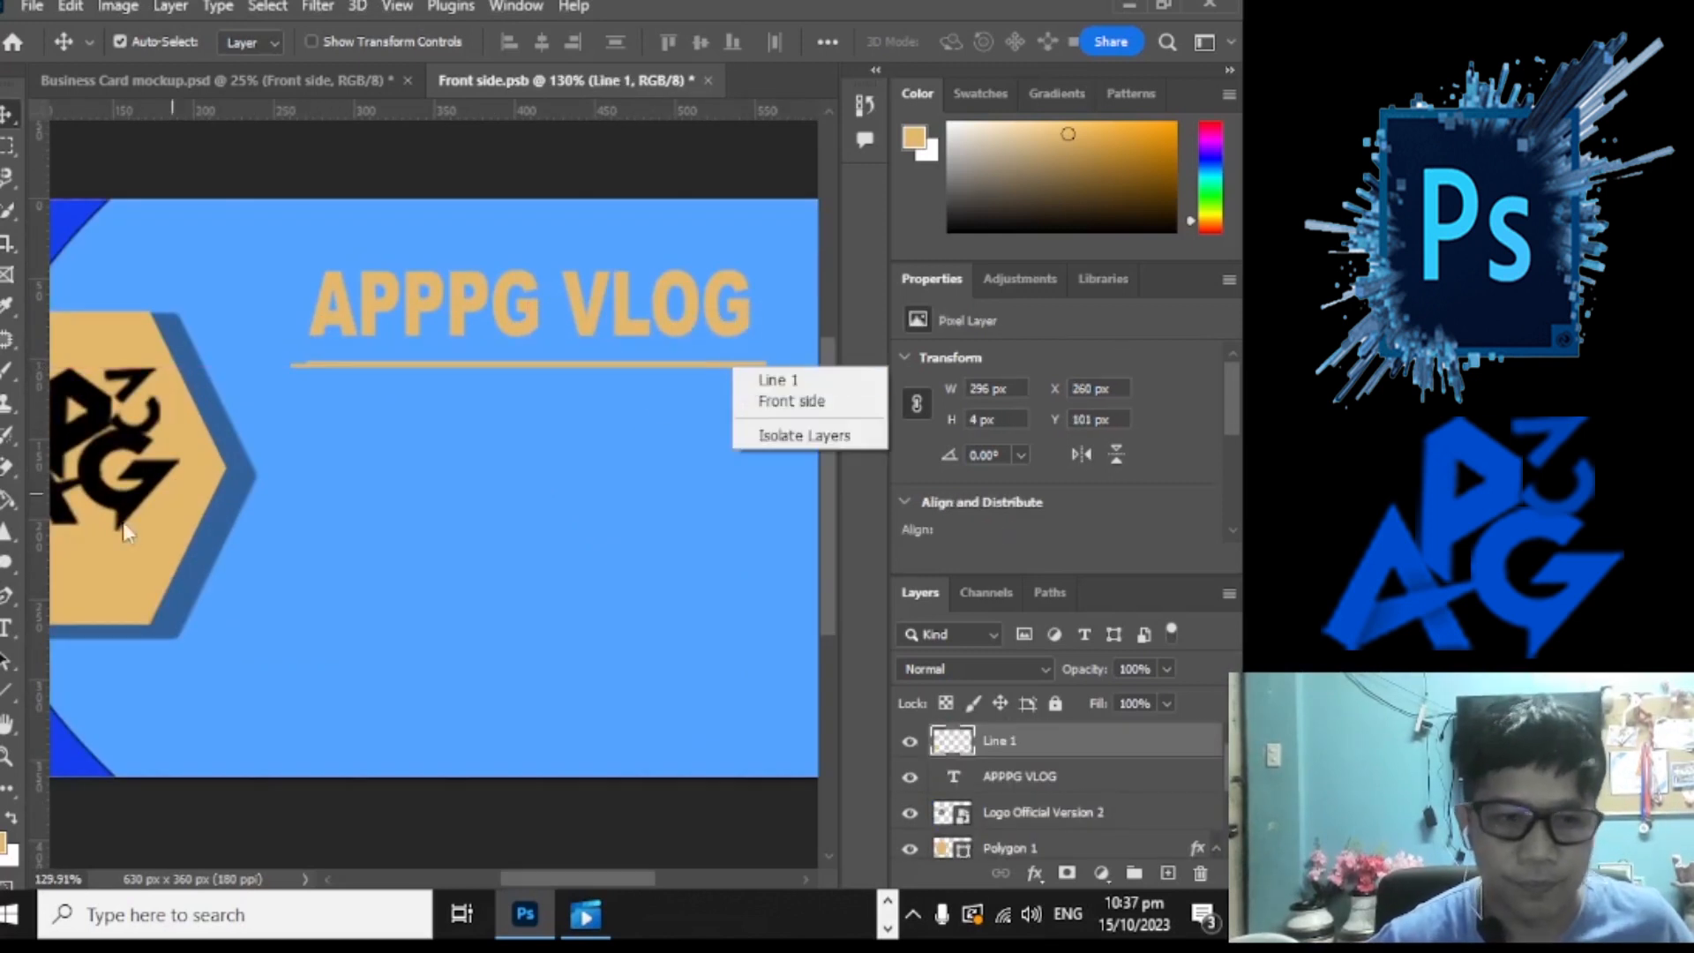
click(685, 411)
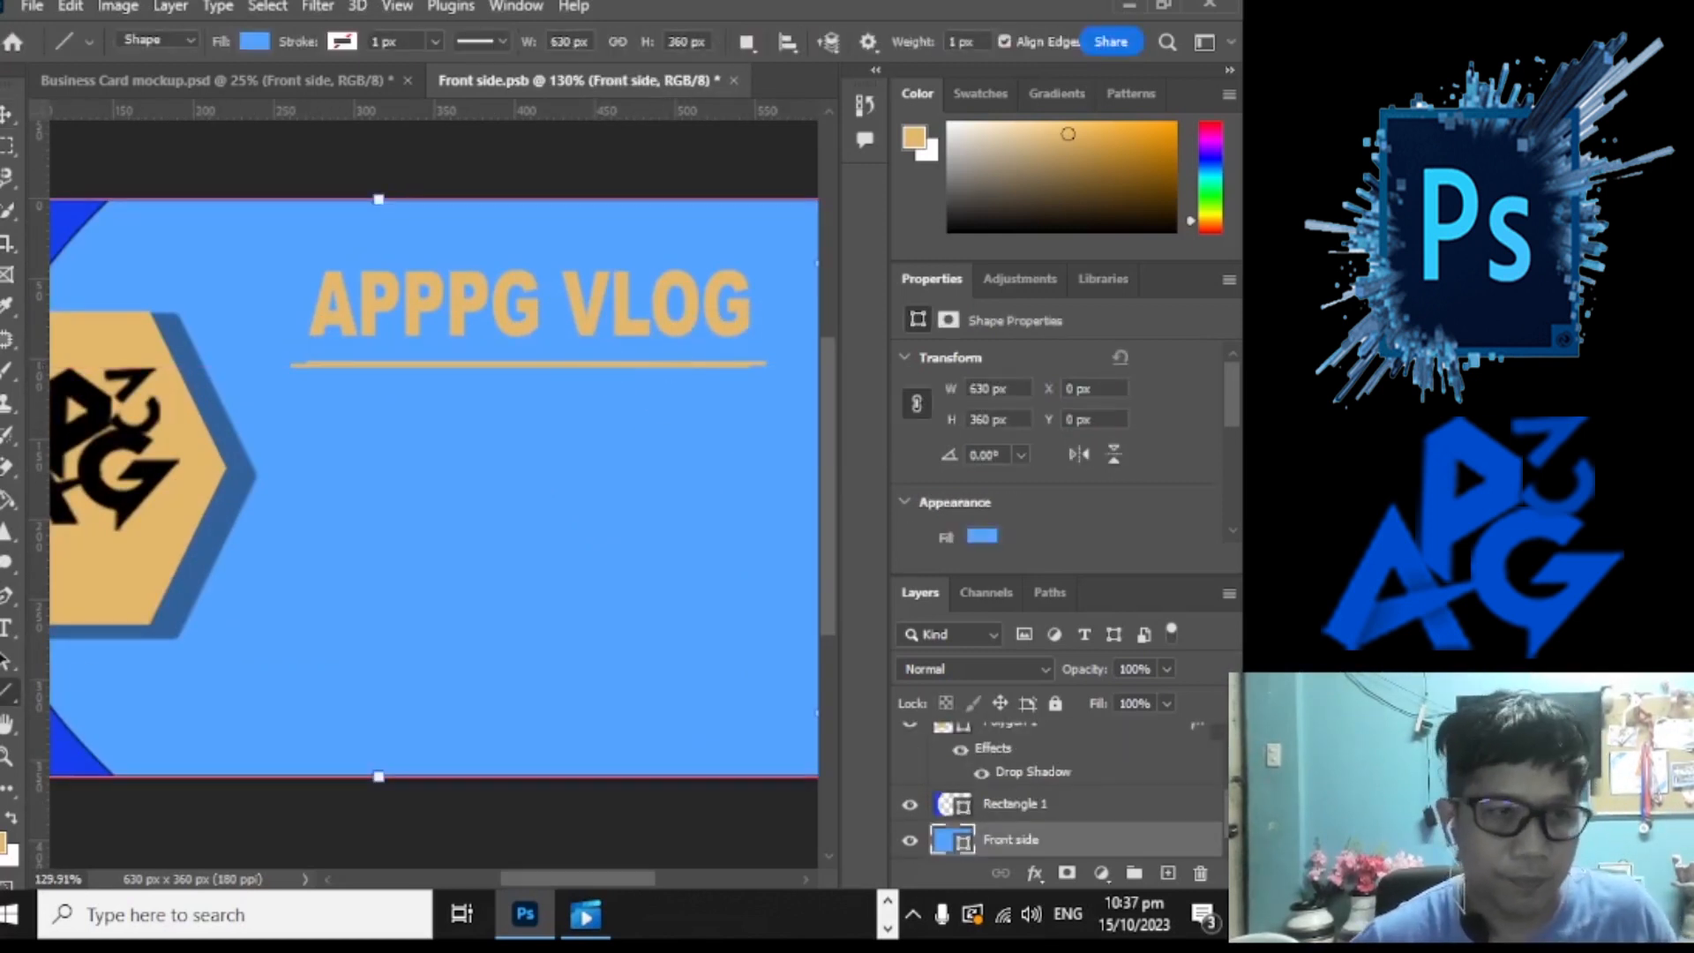
Step: Resize the Line 1 underline to match the title's width and position it beneath the text
click(560, 364)
key(ctrl+t)
drag(766, 364, 750, 363)
drag(532, 363, 531, 346)
mouse_move(296, 349)
mouse_down()
mouse_move(355, 353)
mouse_move(306, 348)
mouse_up()
click(5, 114)
click(600, 358)
scroll(600, 353, down, 6)
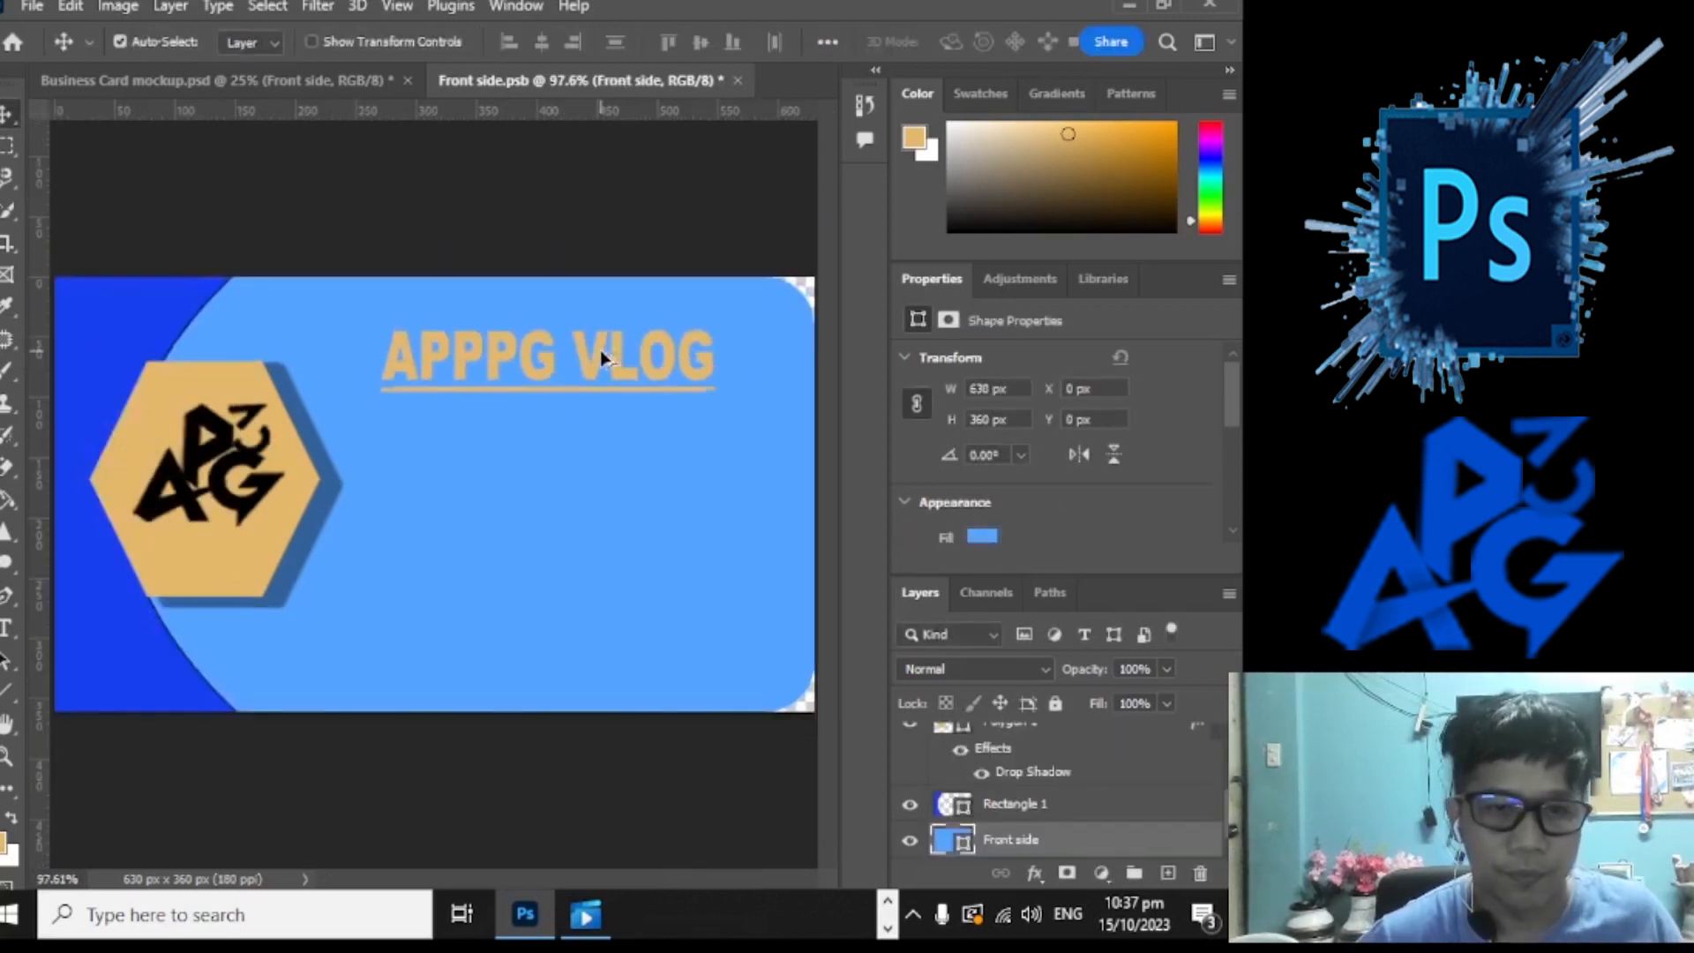
click(29, 6)
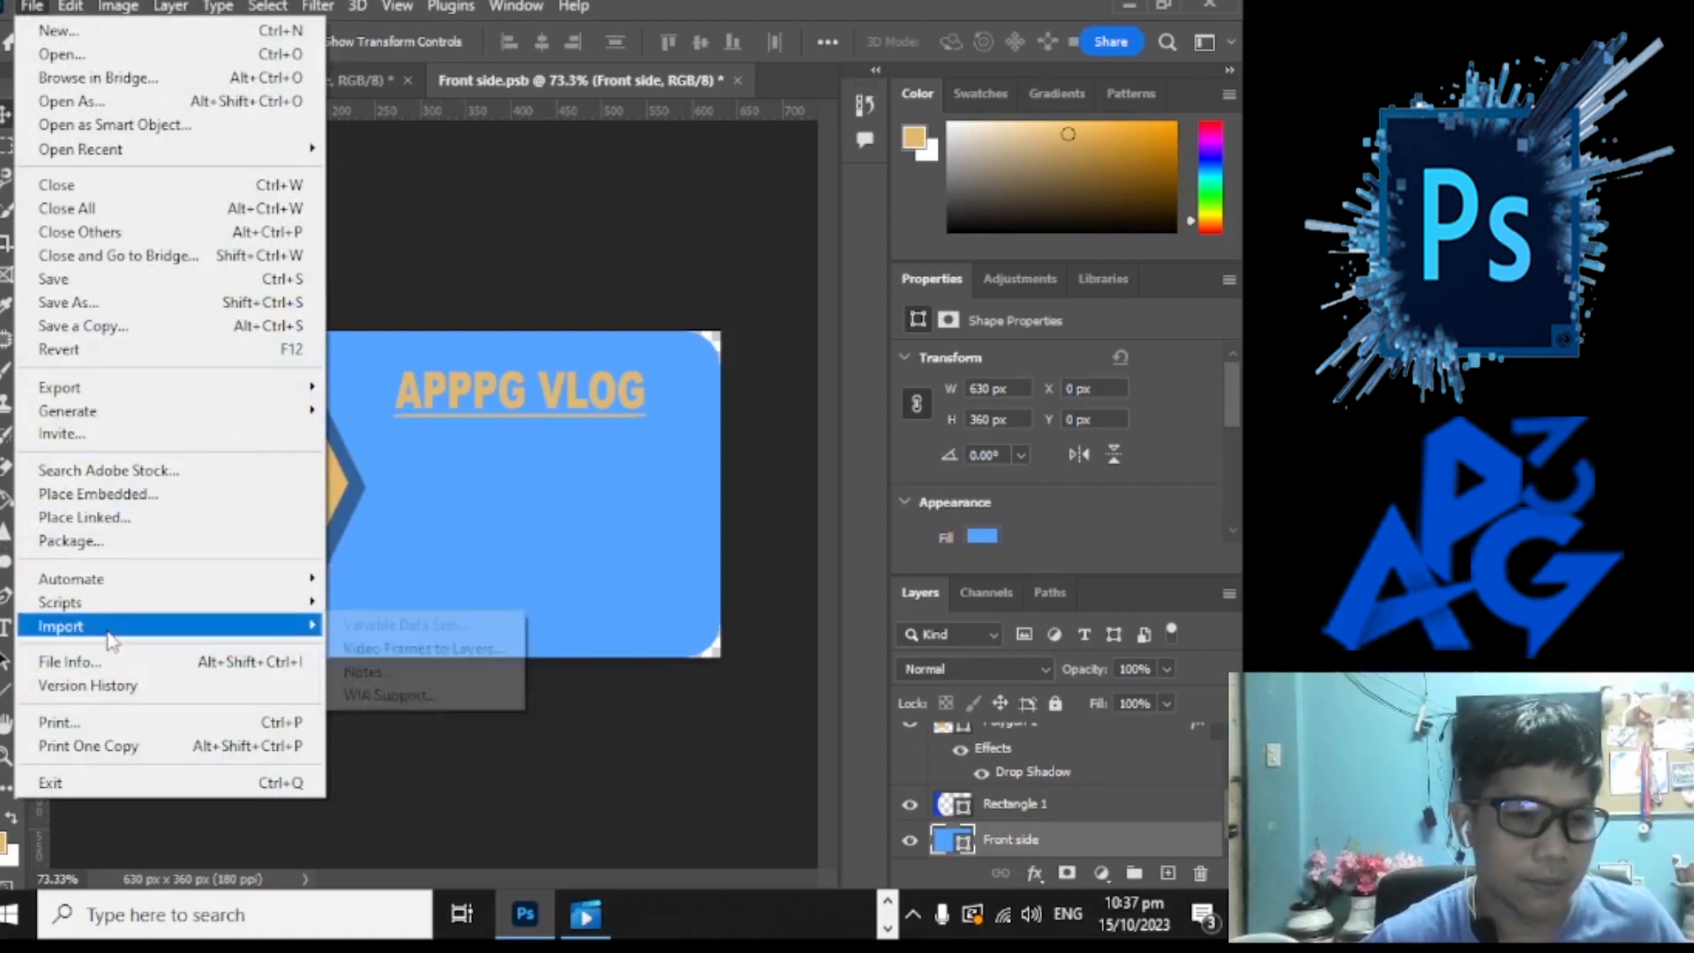
Step: Place Embedded the icons image from GRAPHIC MEDIA > Task #6 Business Card onto the card's lower right
click(108, 499)
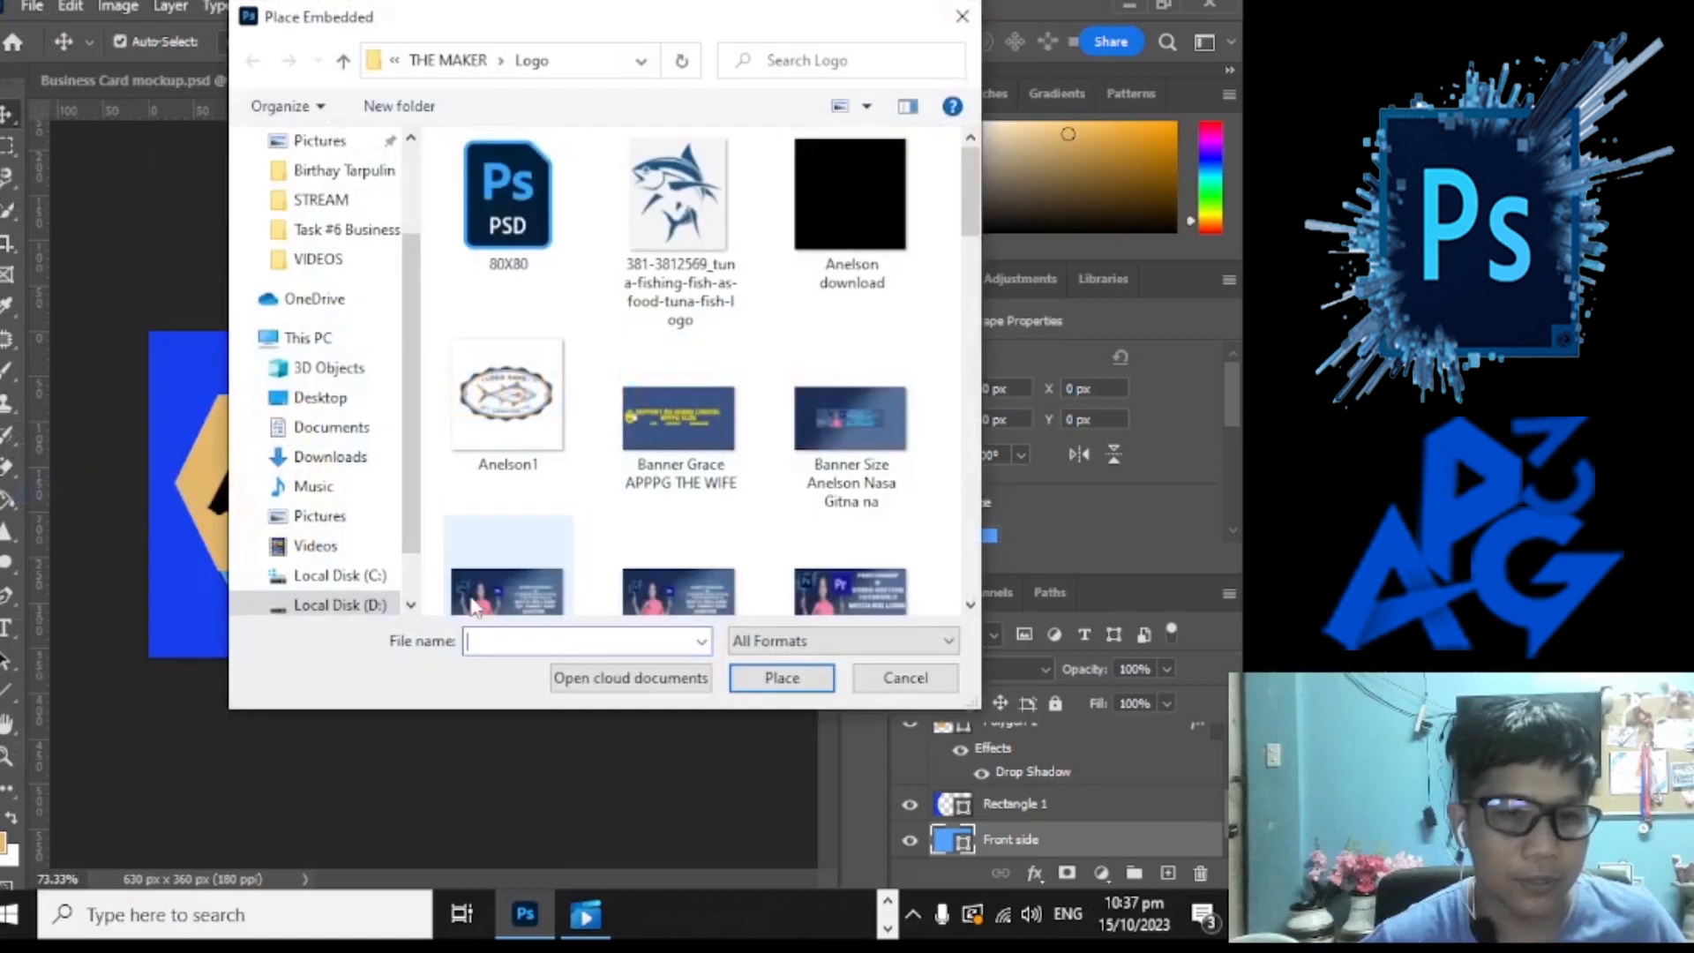
click(343, 60)
double_click(499, 177)
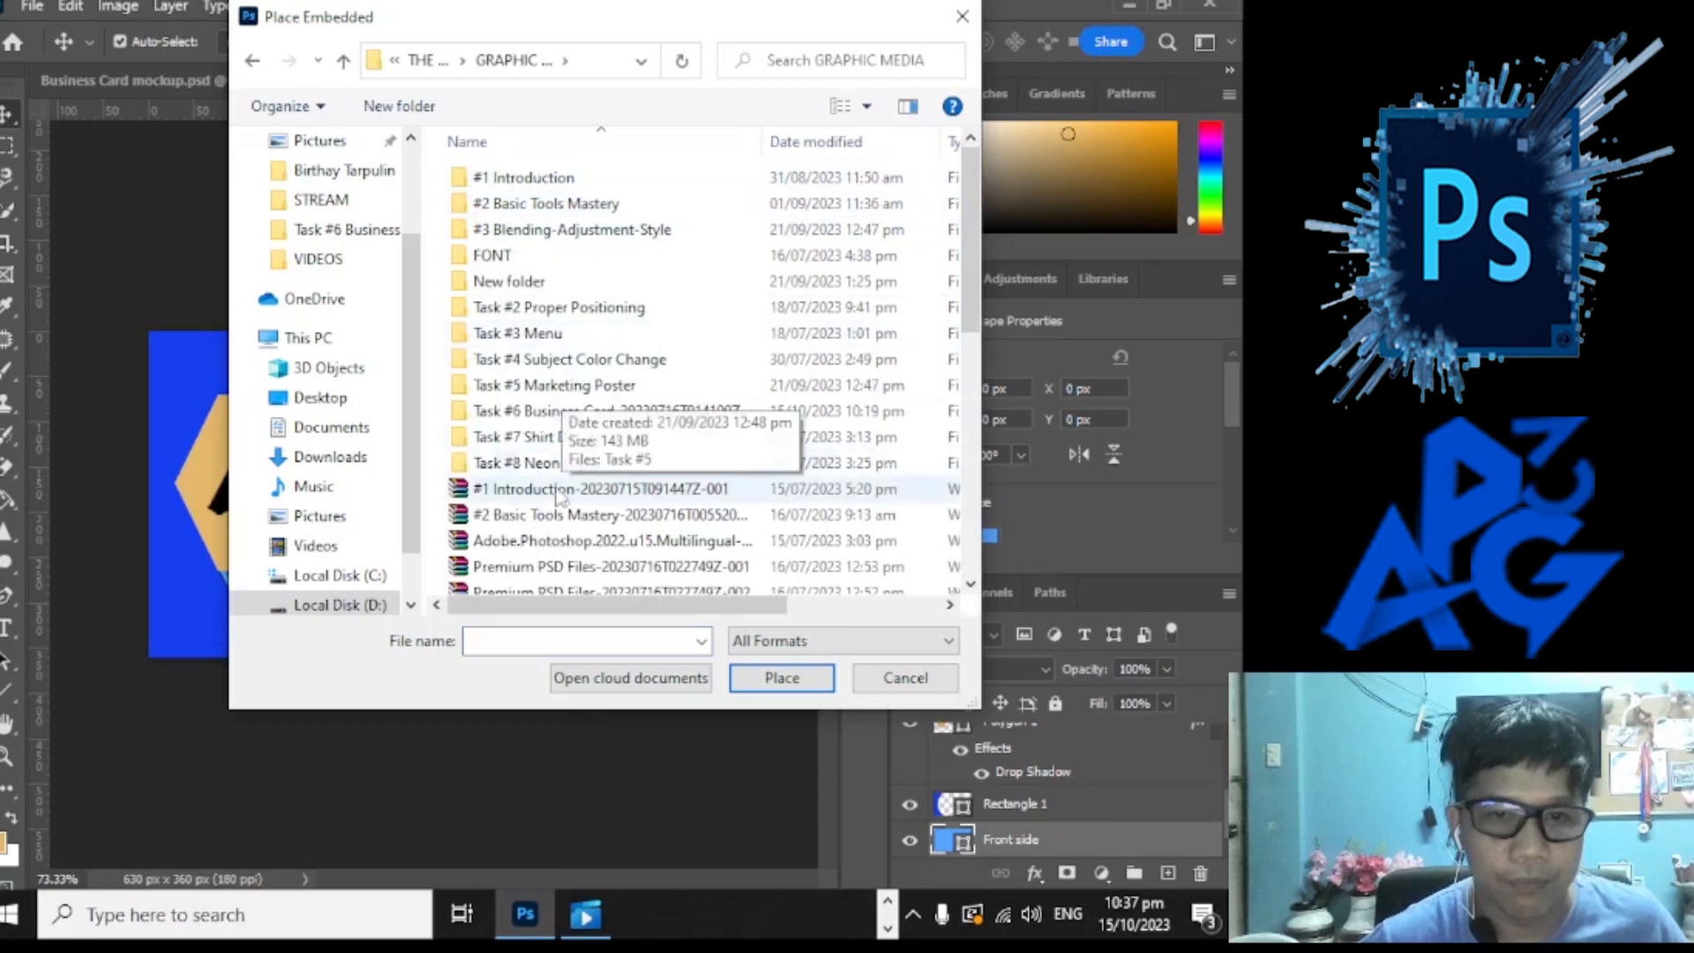
double_click(631, 412)
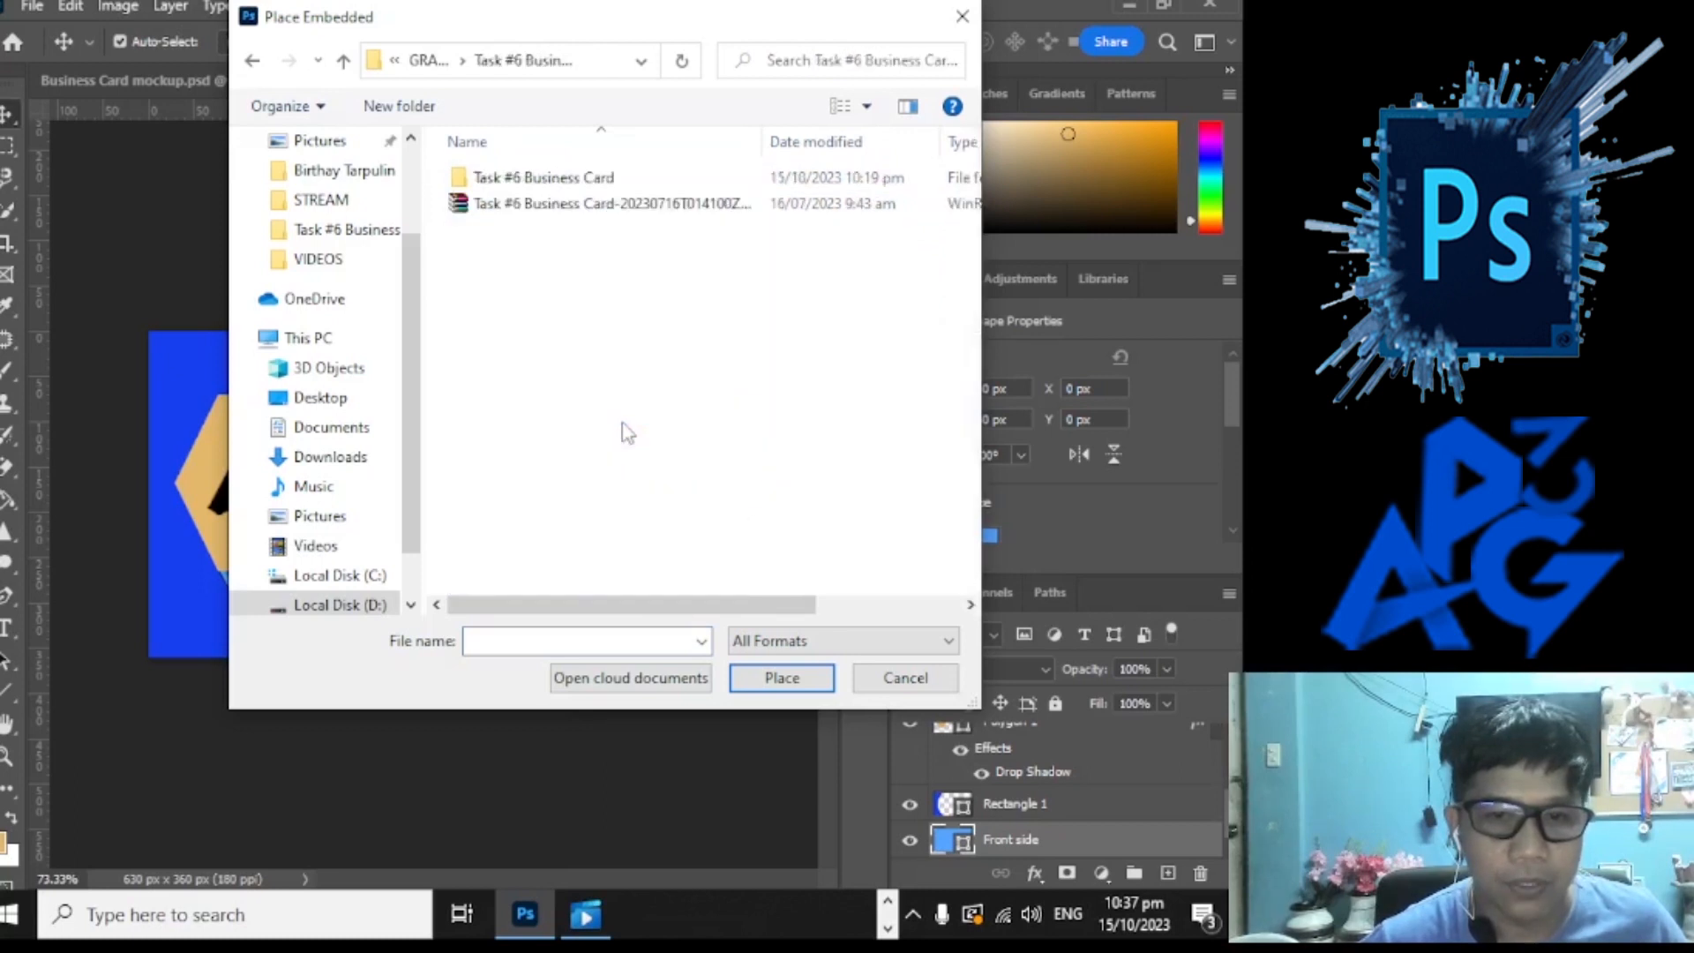
click(589, 185)
double_click(589, 185)
double_click(660, 208)
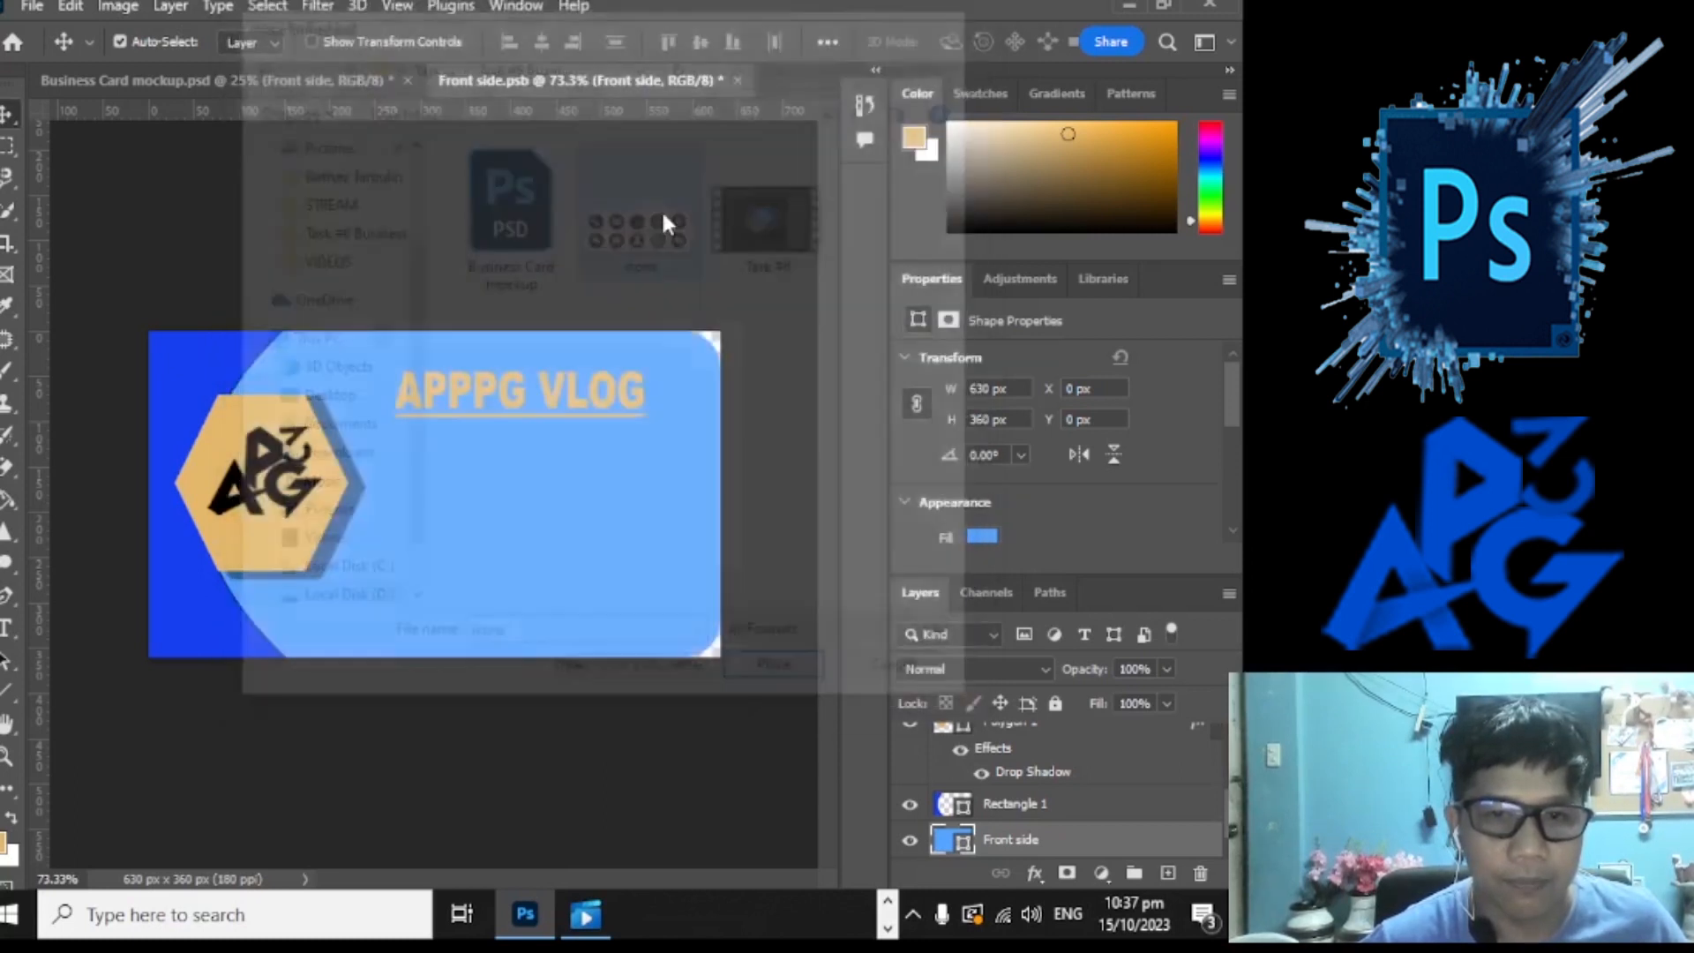
drag(505, 515, 608, 580)
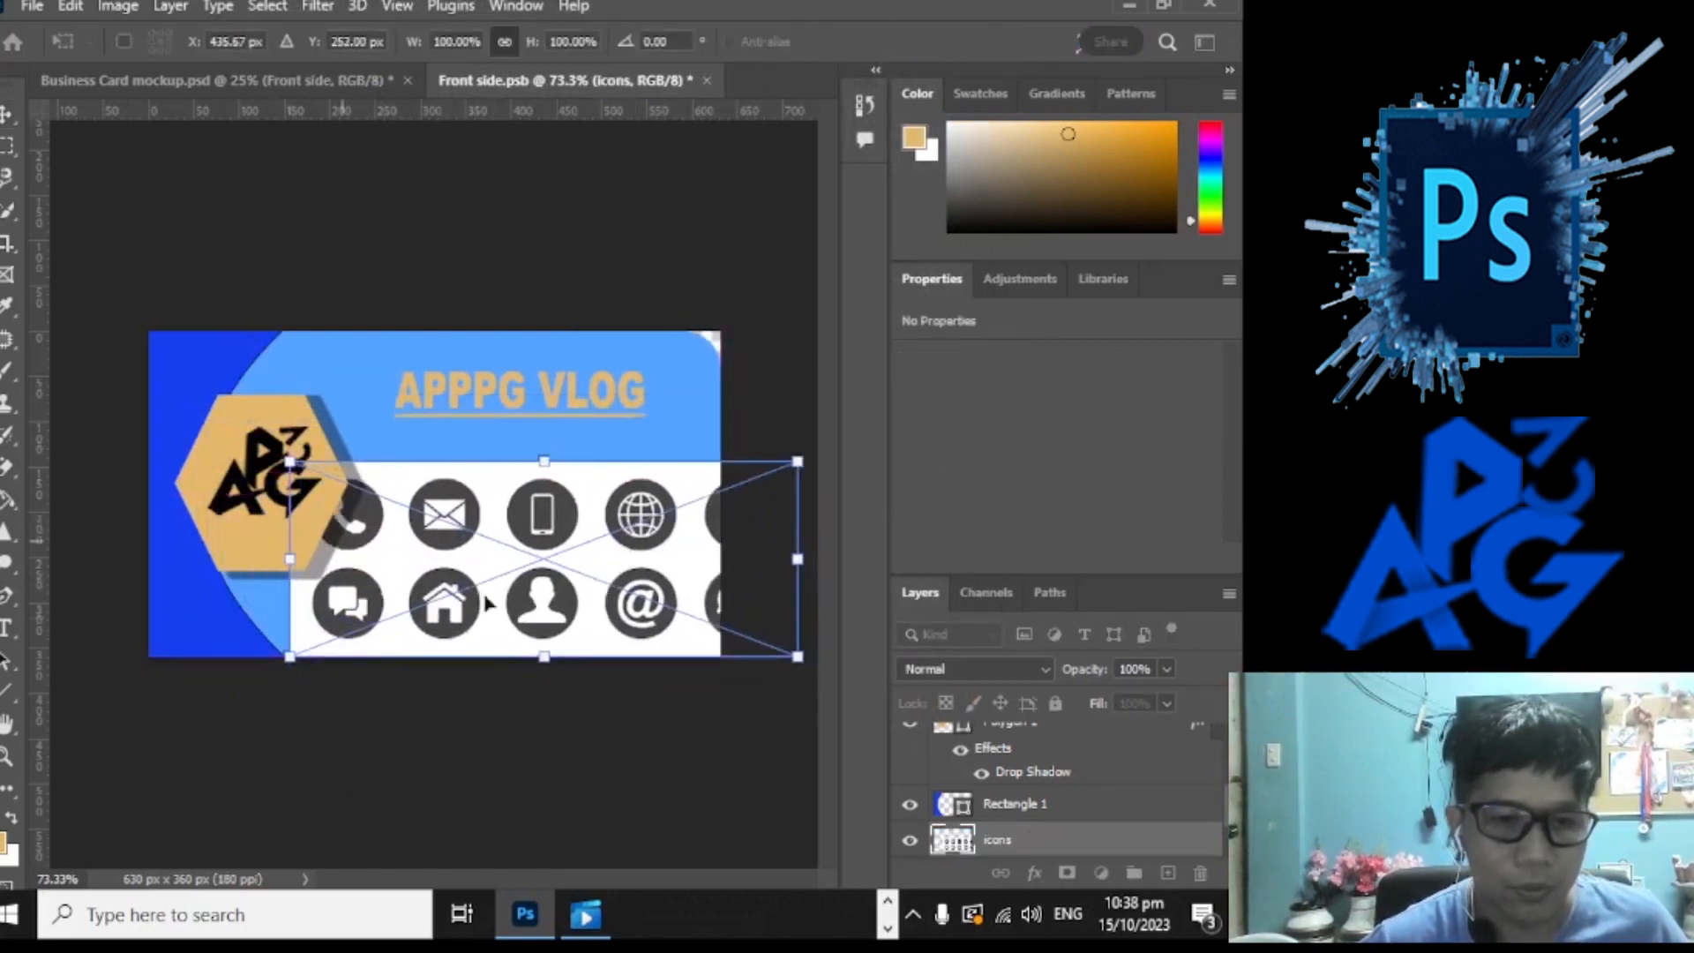
Step: Commit the icons image, then copy the phone icon to its own layer with Ctrl+J
drag(470, 541, 527, 527)
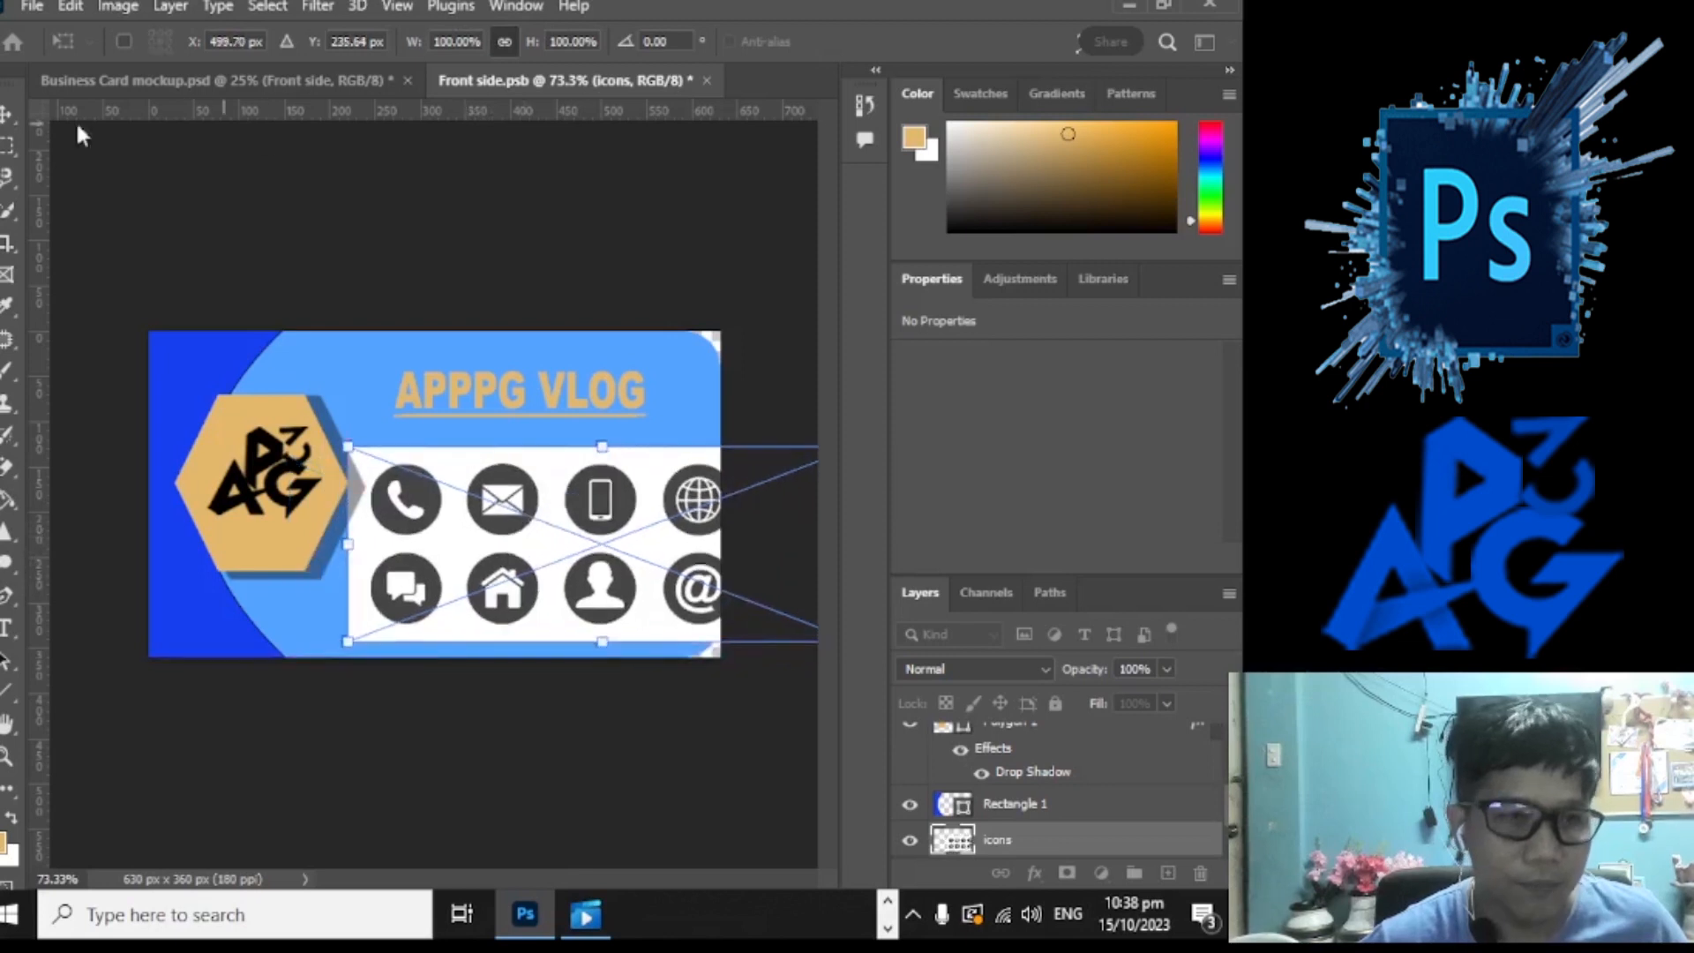
key(Return)
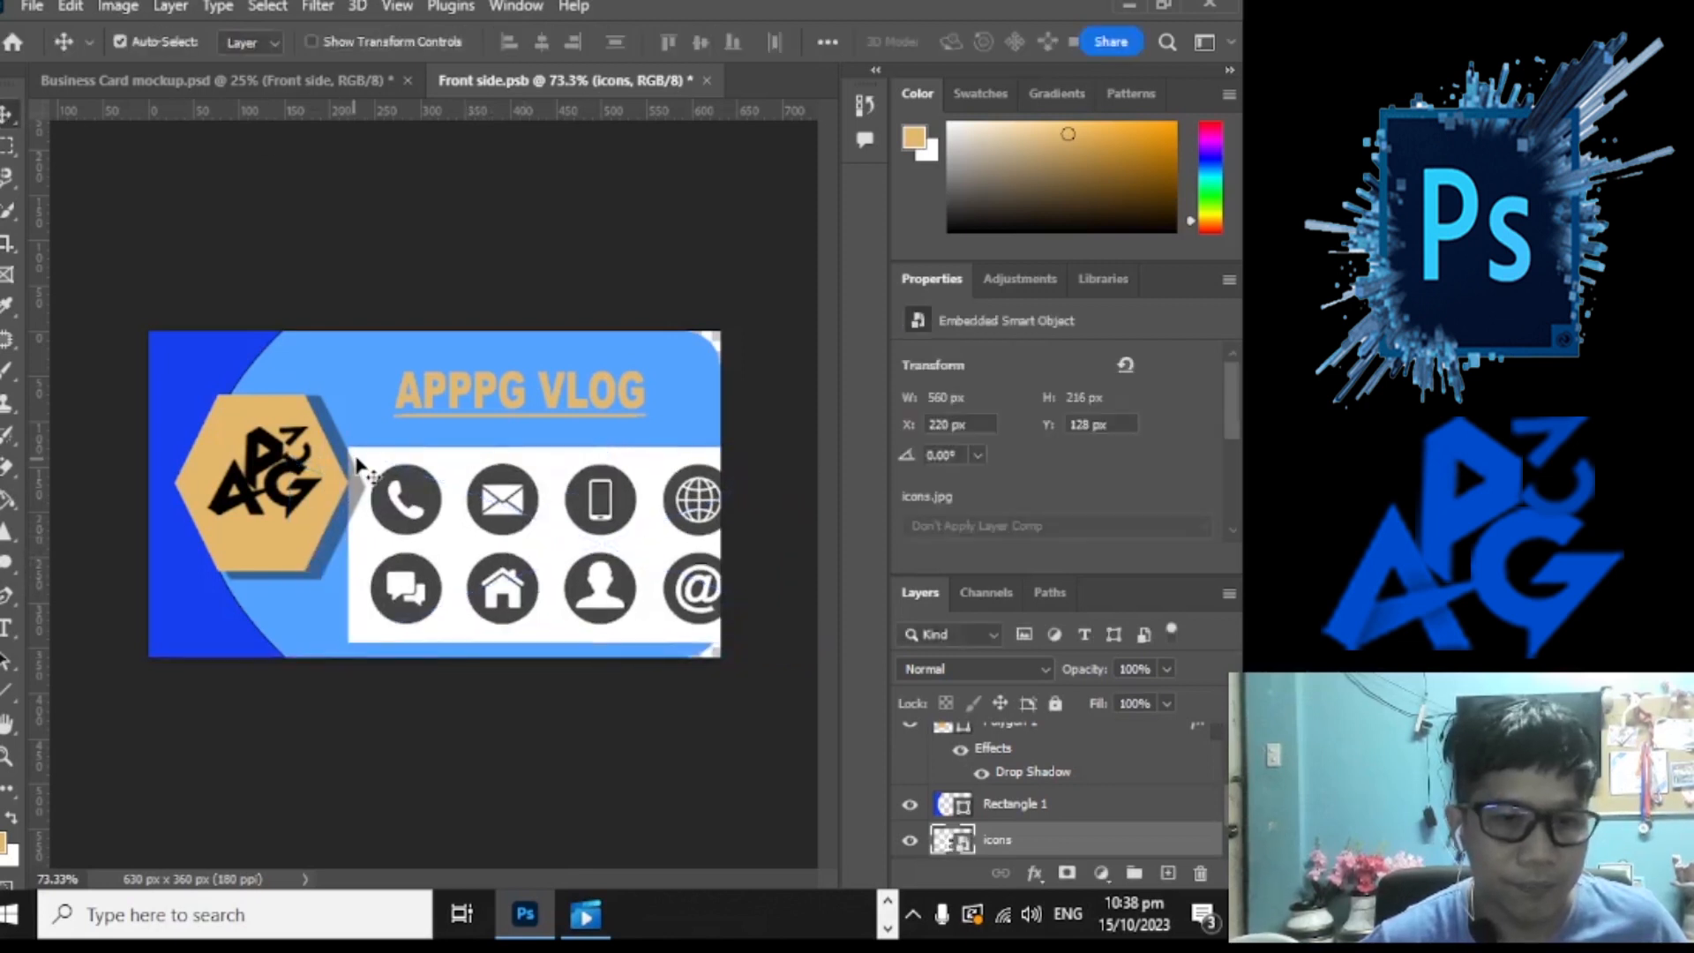
click(9, 153)
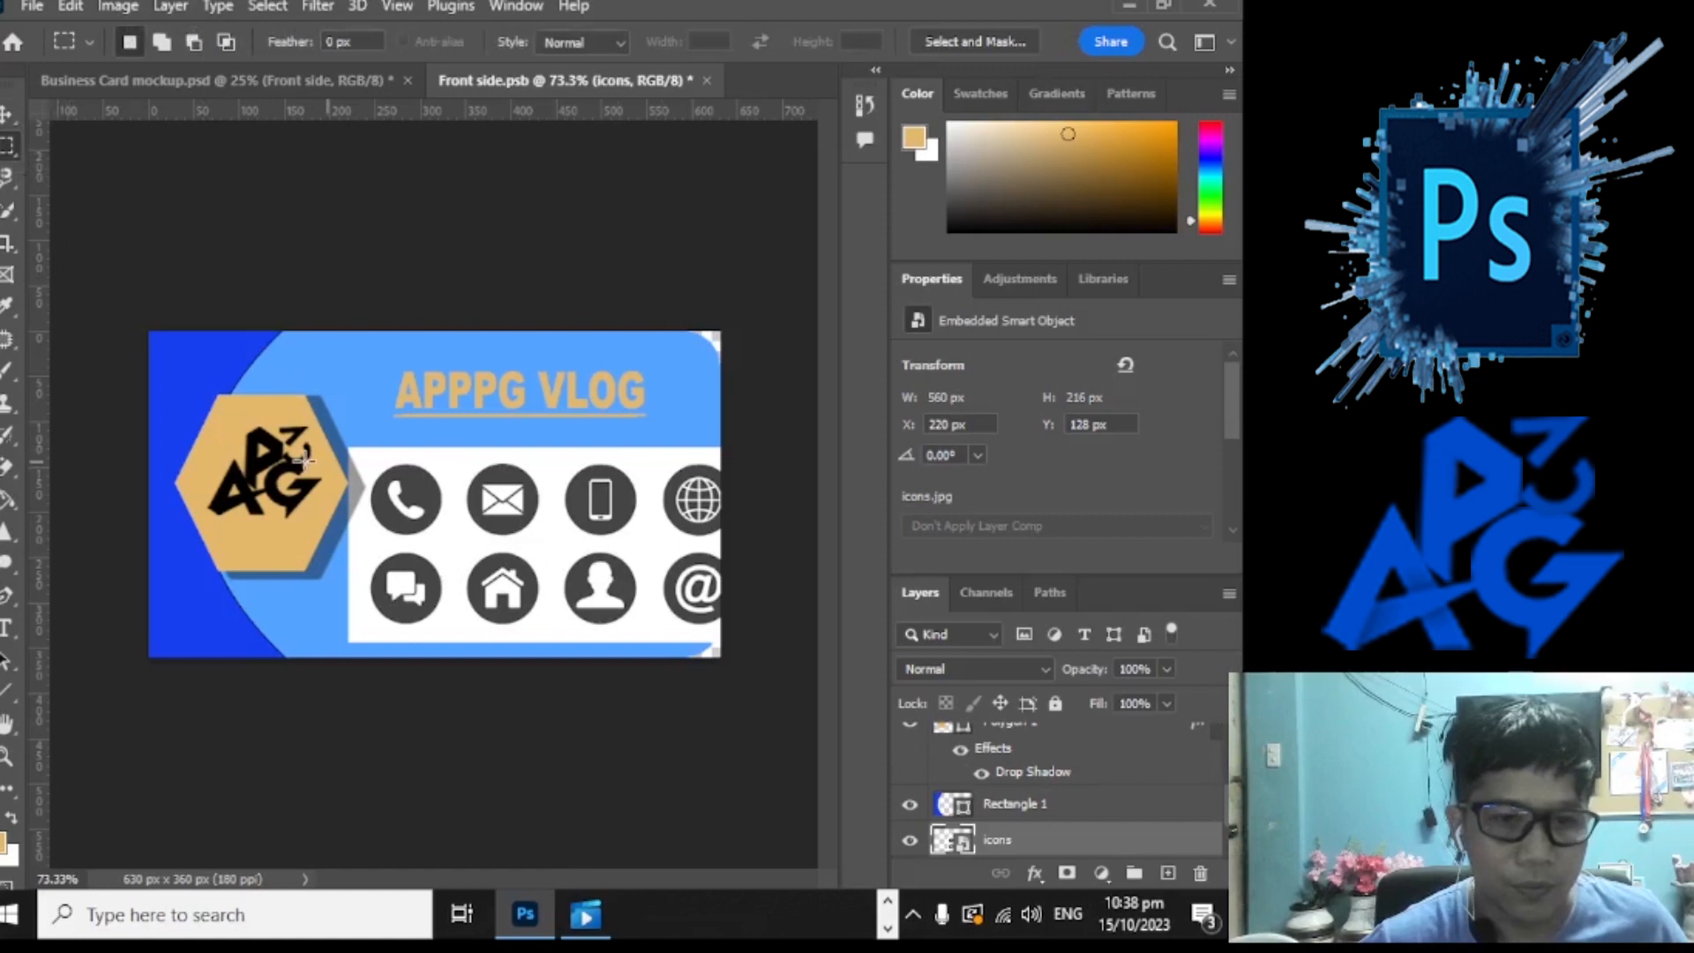
drag(364, 450, 453, 543)
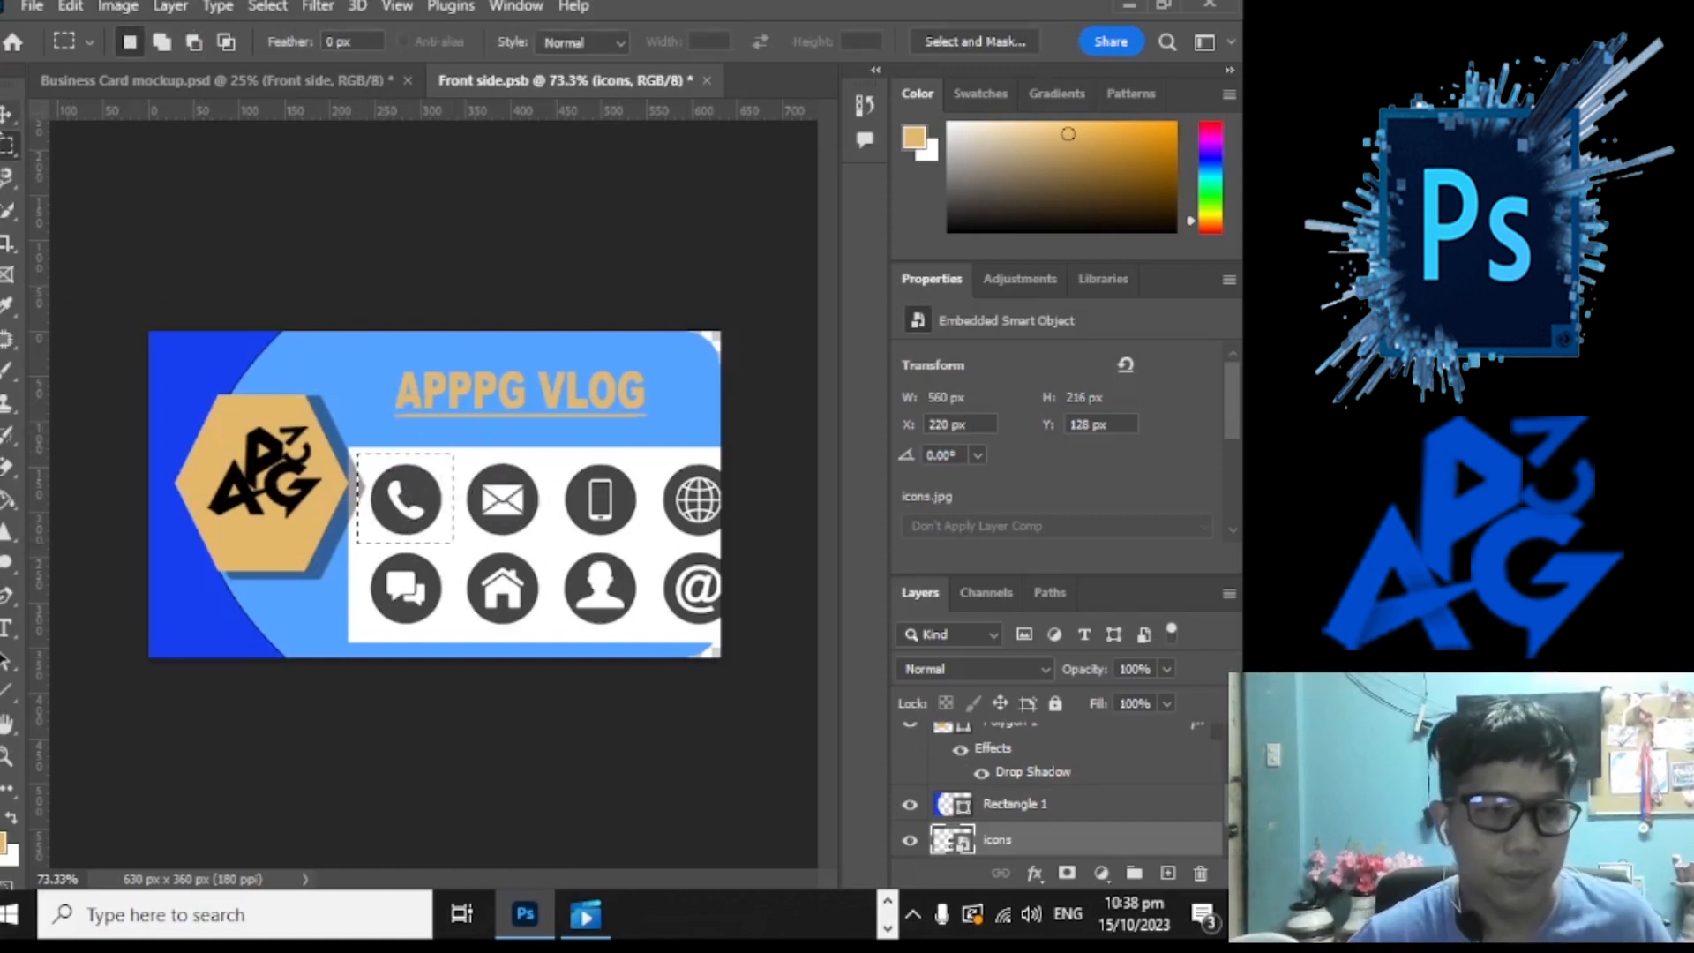
key(v)
key(ctrl+j)
drag(443, 523, 386, 413)
drag(697, 500, 625, 453)
key(ctrl+z)
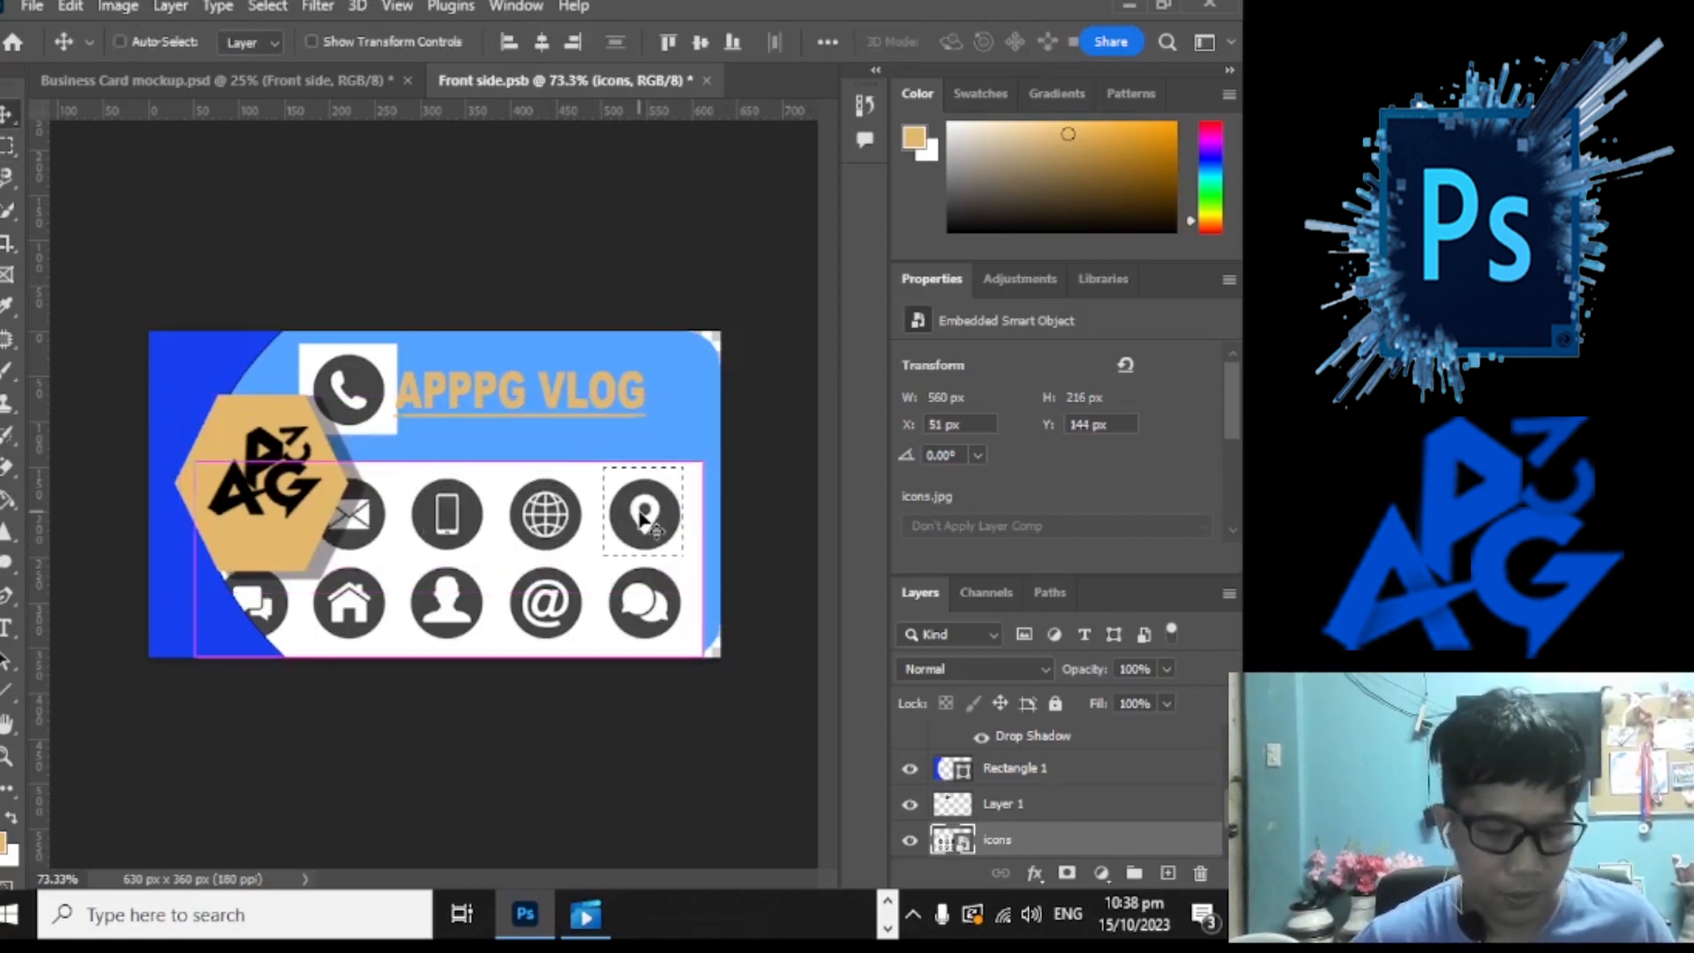
Step: Copy the location pin icon to its own layer beside the title
key(ctrl+j)
drag(639, 514, 655, 398)
ctrl+click(646, 554)
drag(535, 520, 639, 531)
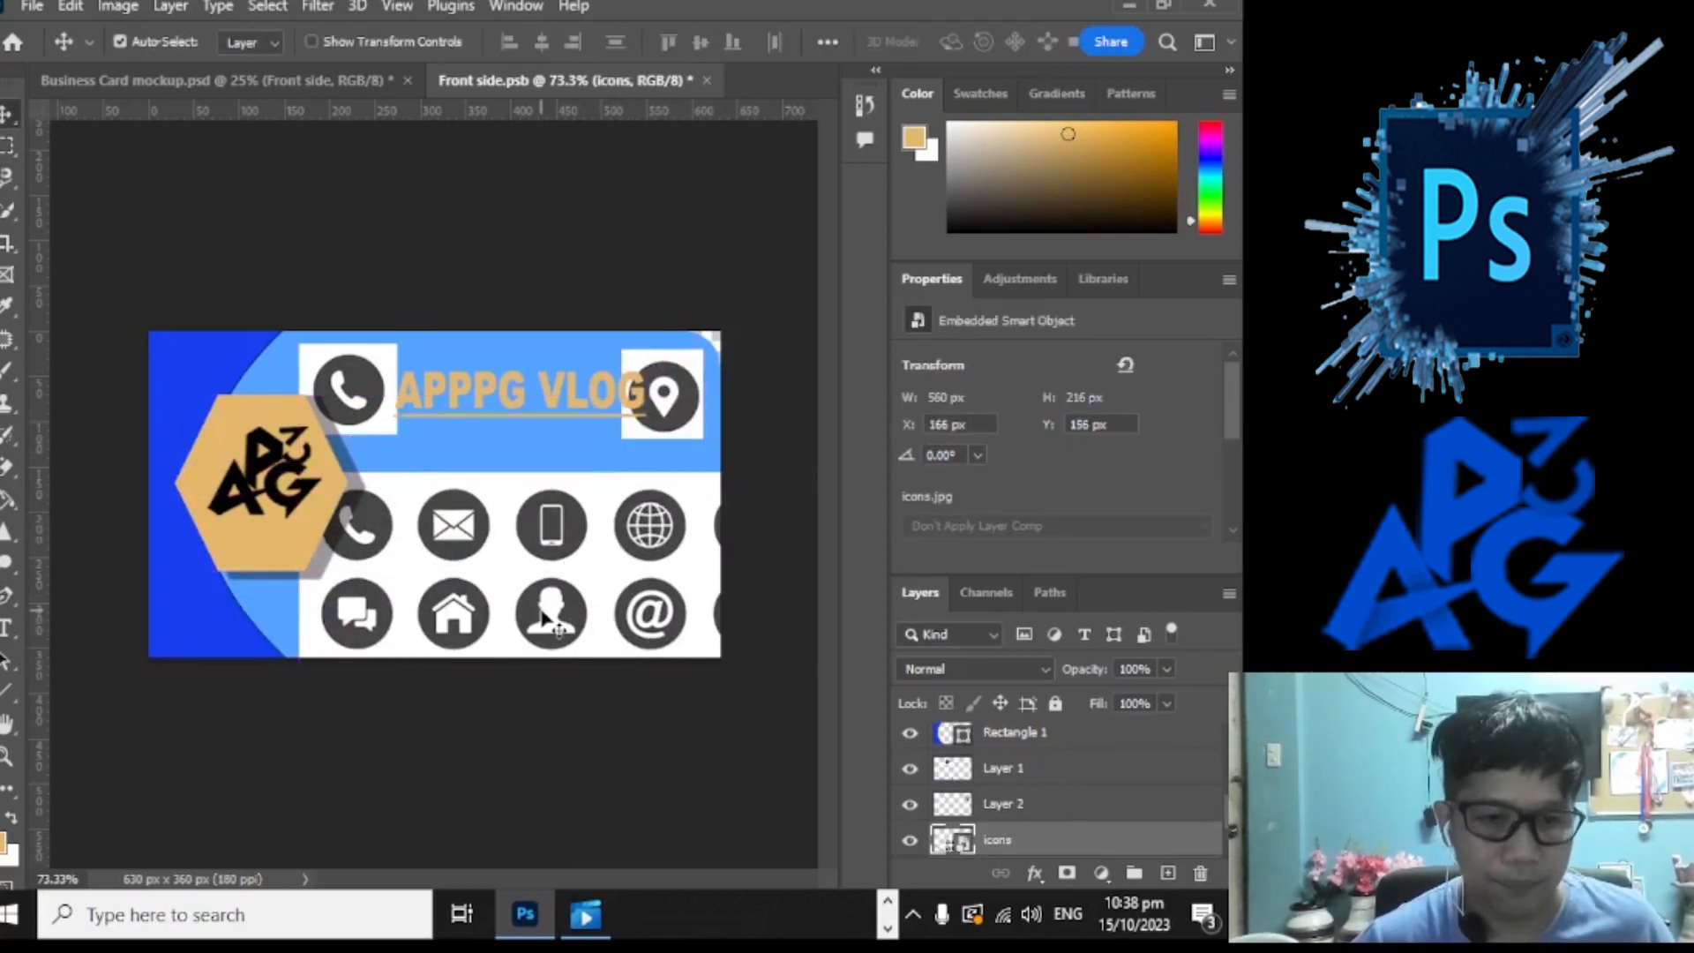
Step: Copy the mail icon to its own layer and delete the full icons sheet layer
click(9, 143)
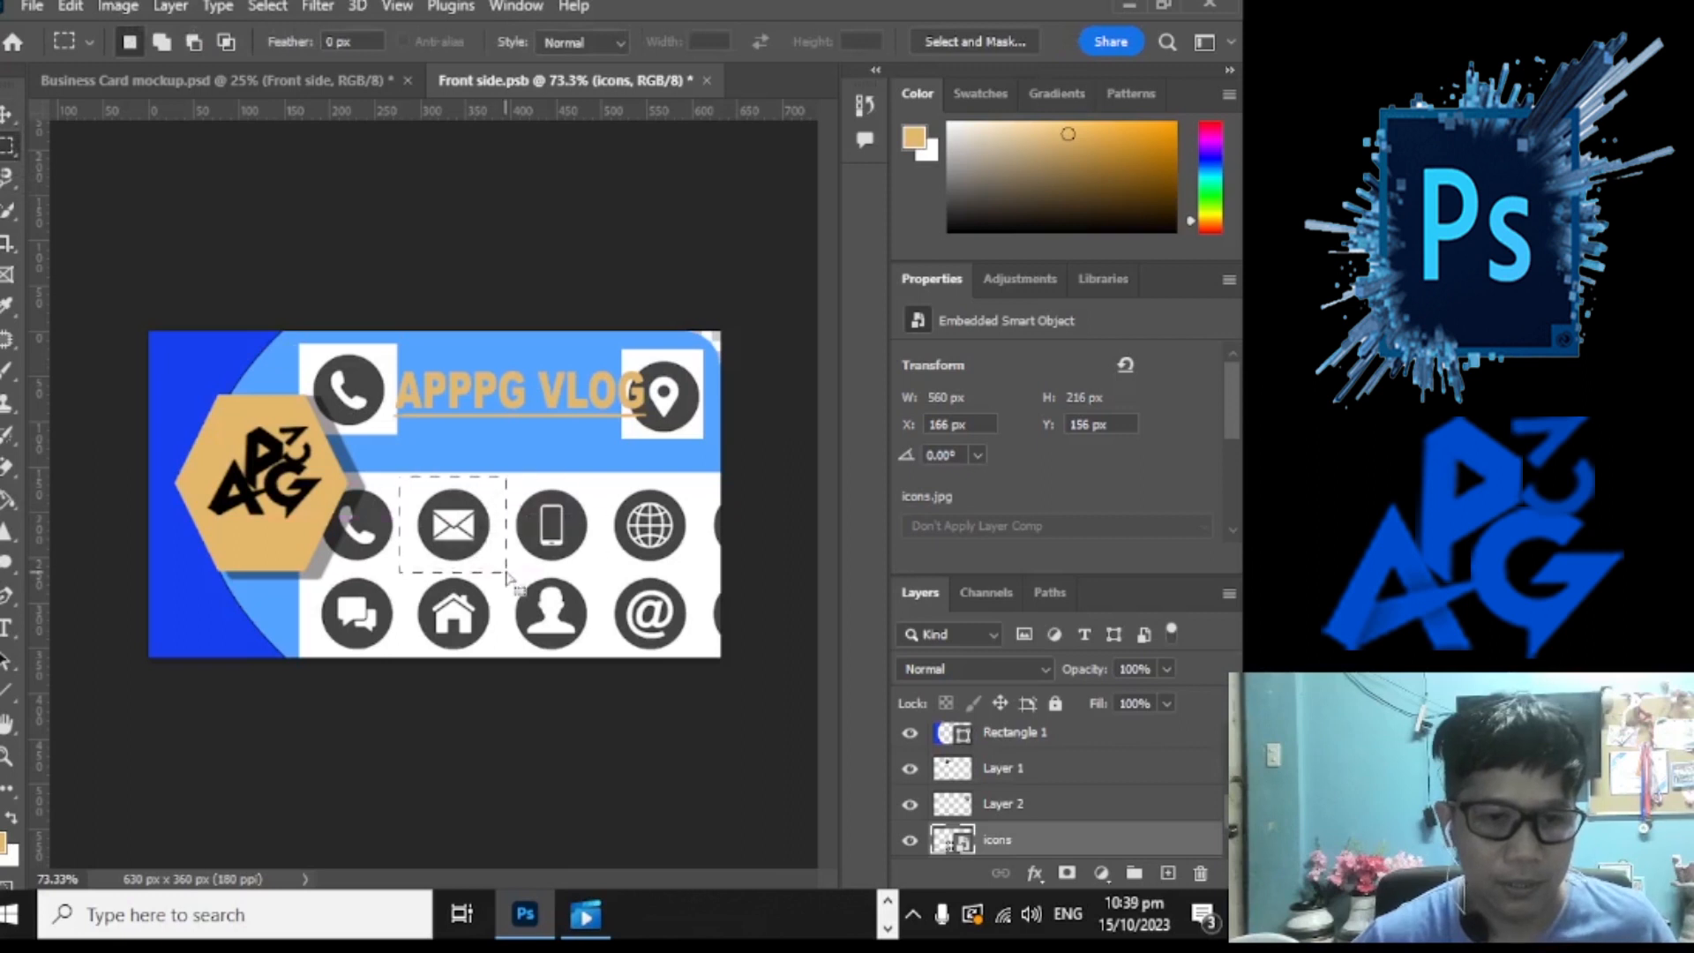
drag(403, 473, 443, 604)
key(v)
key(ctrl+j)
click(549, 523)
key(Delete)
Step: Scatter the location pin, mail and phone icons across the card
drag(662, 419, 476, 653)
drag(392, 580, 424, 509)
drag(365, 431, 569, 539)
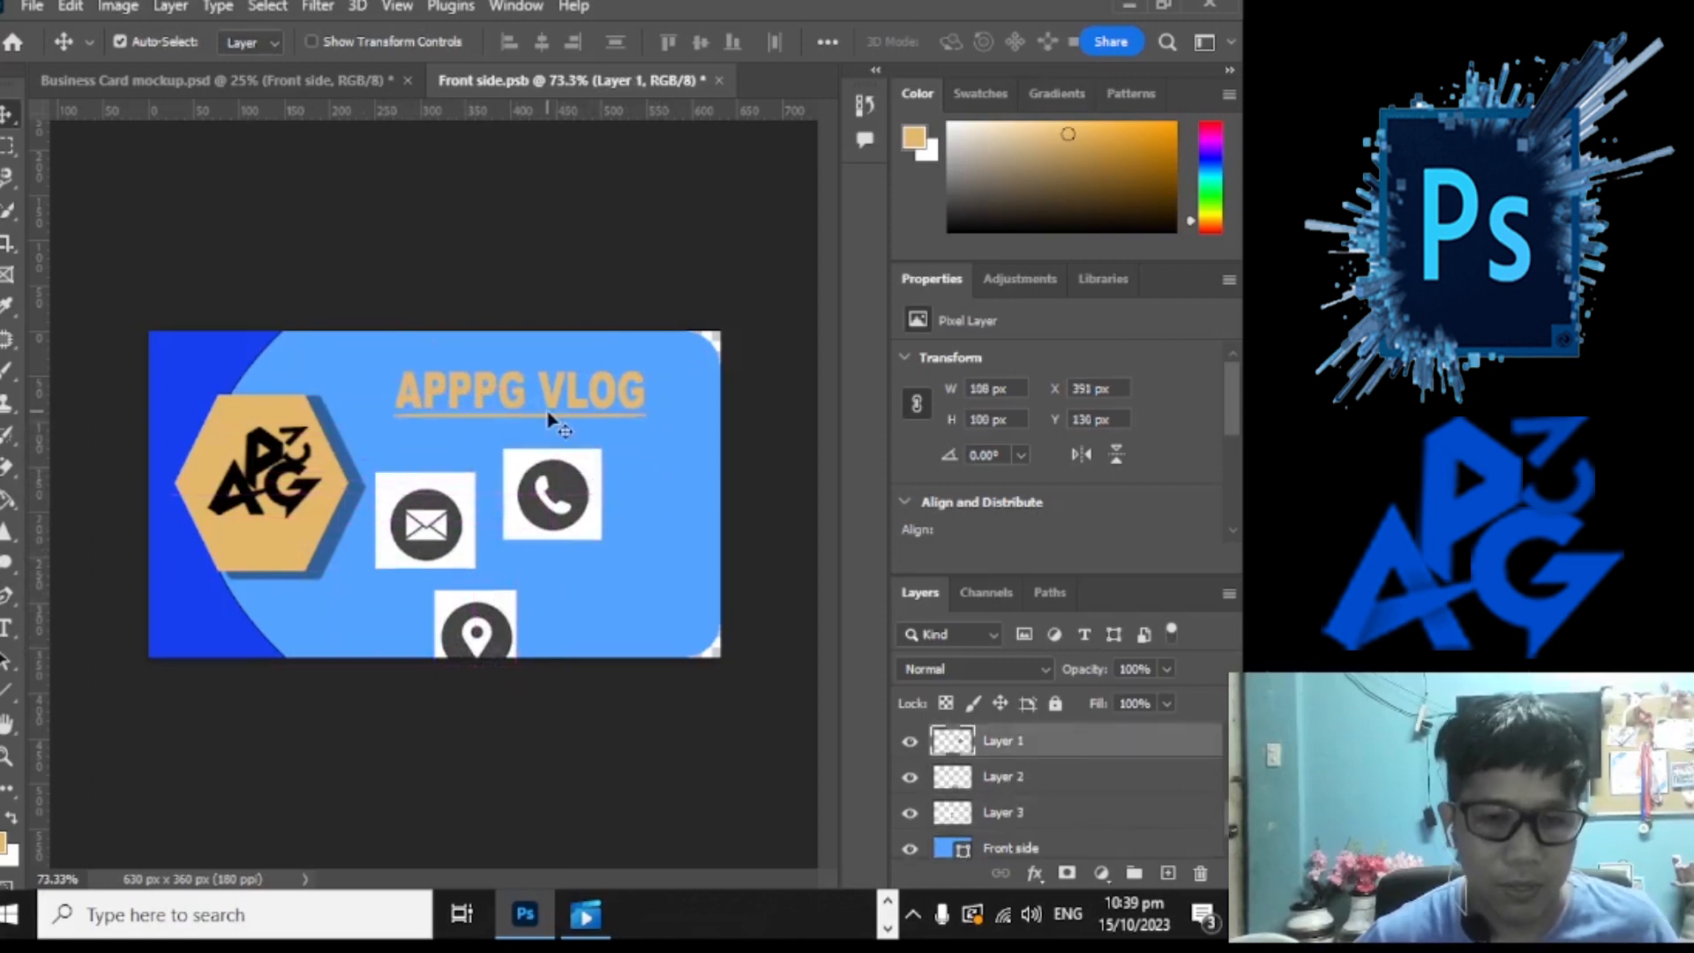
Step: Magic Eraser the white squares behind the phone, location pin and envelope icons on Layers 1–3
right_click(13, 468)
click(170, 519)
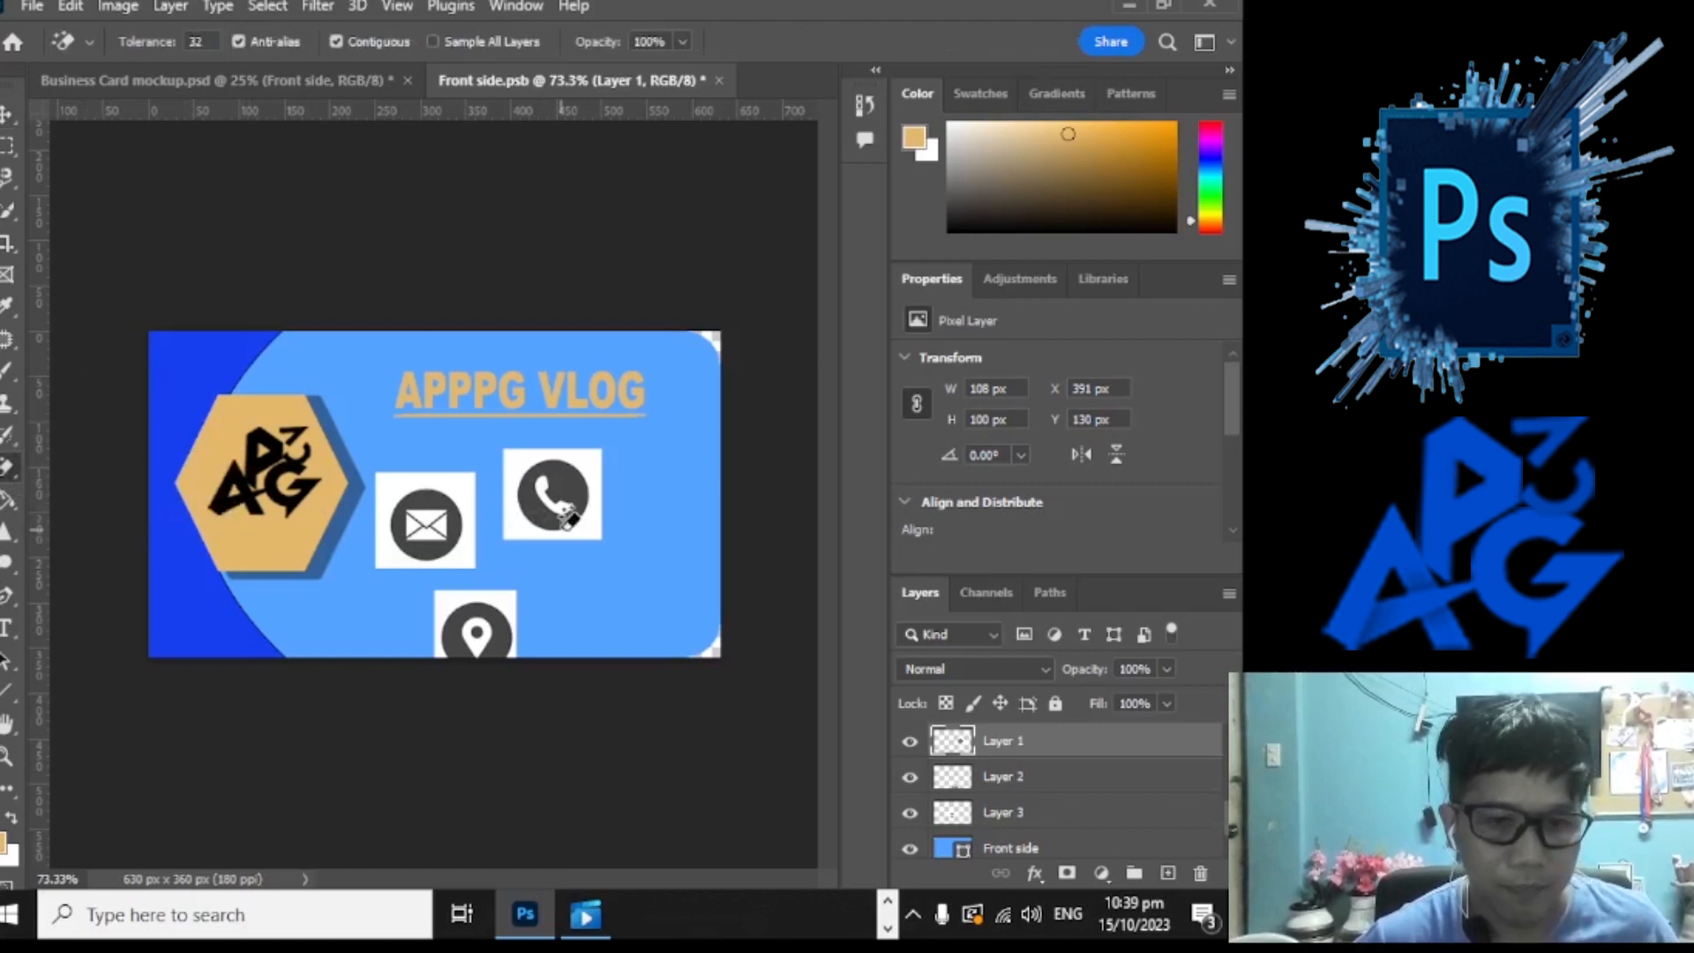
click(599, 523)
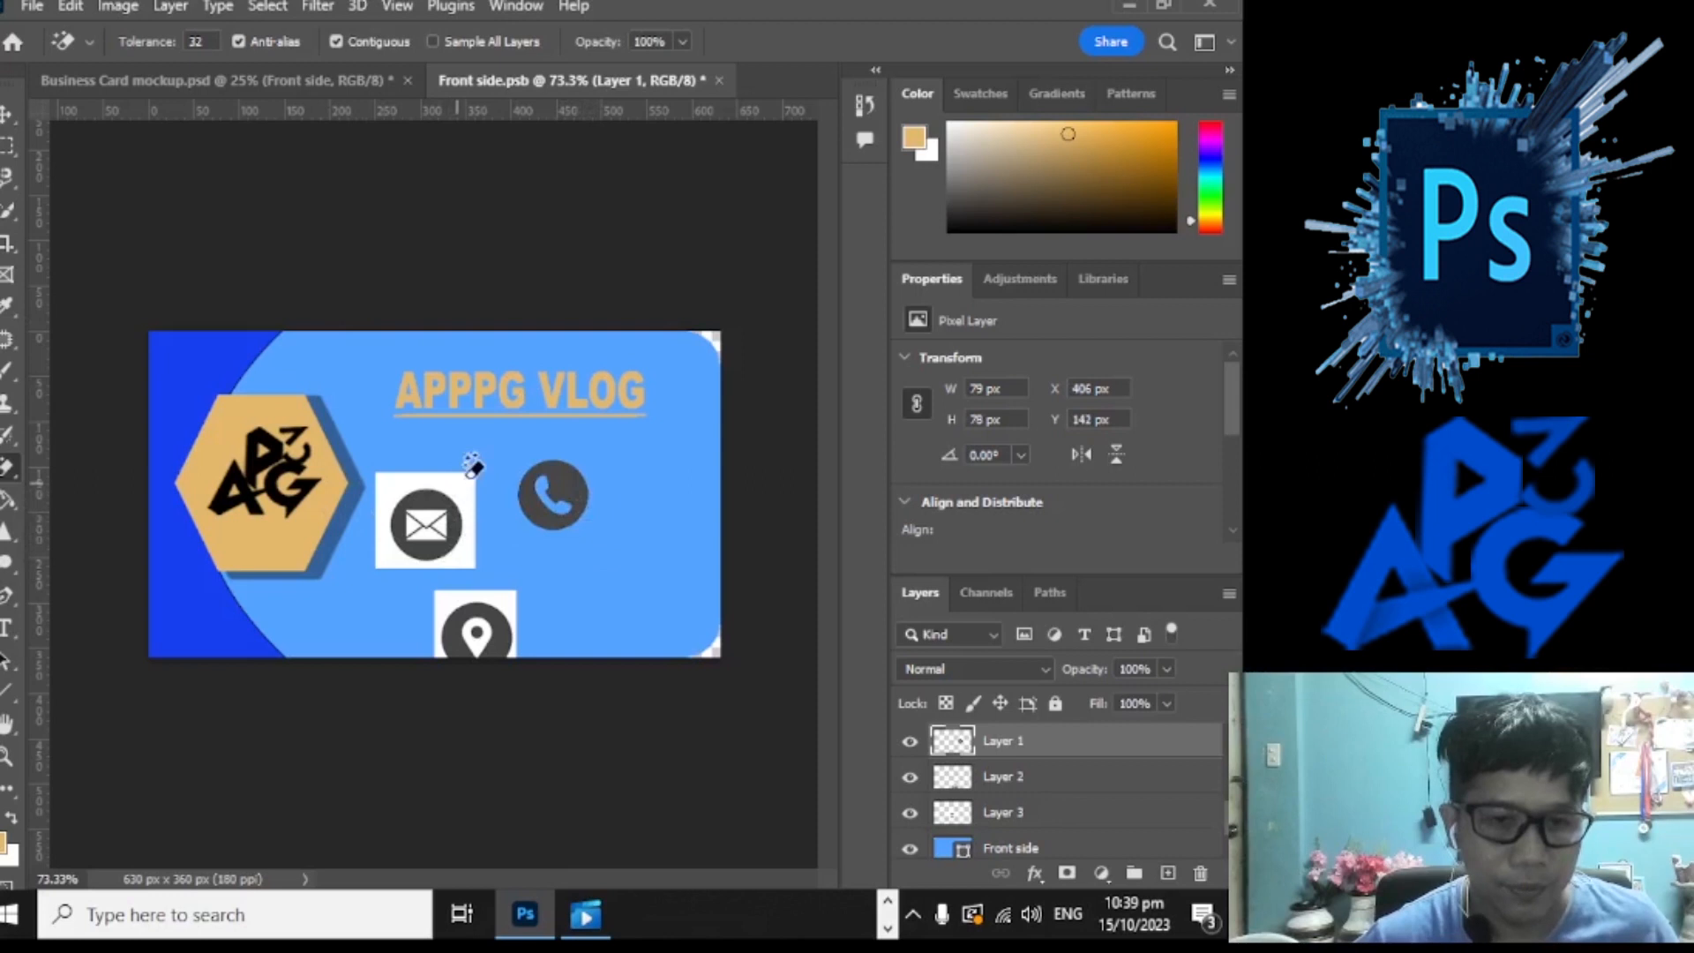
click(1029, 784)
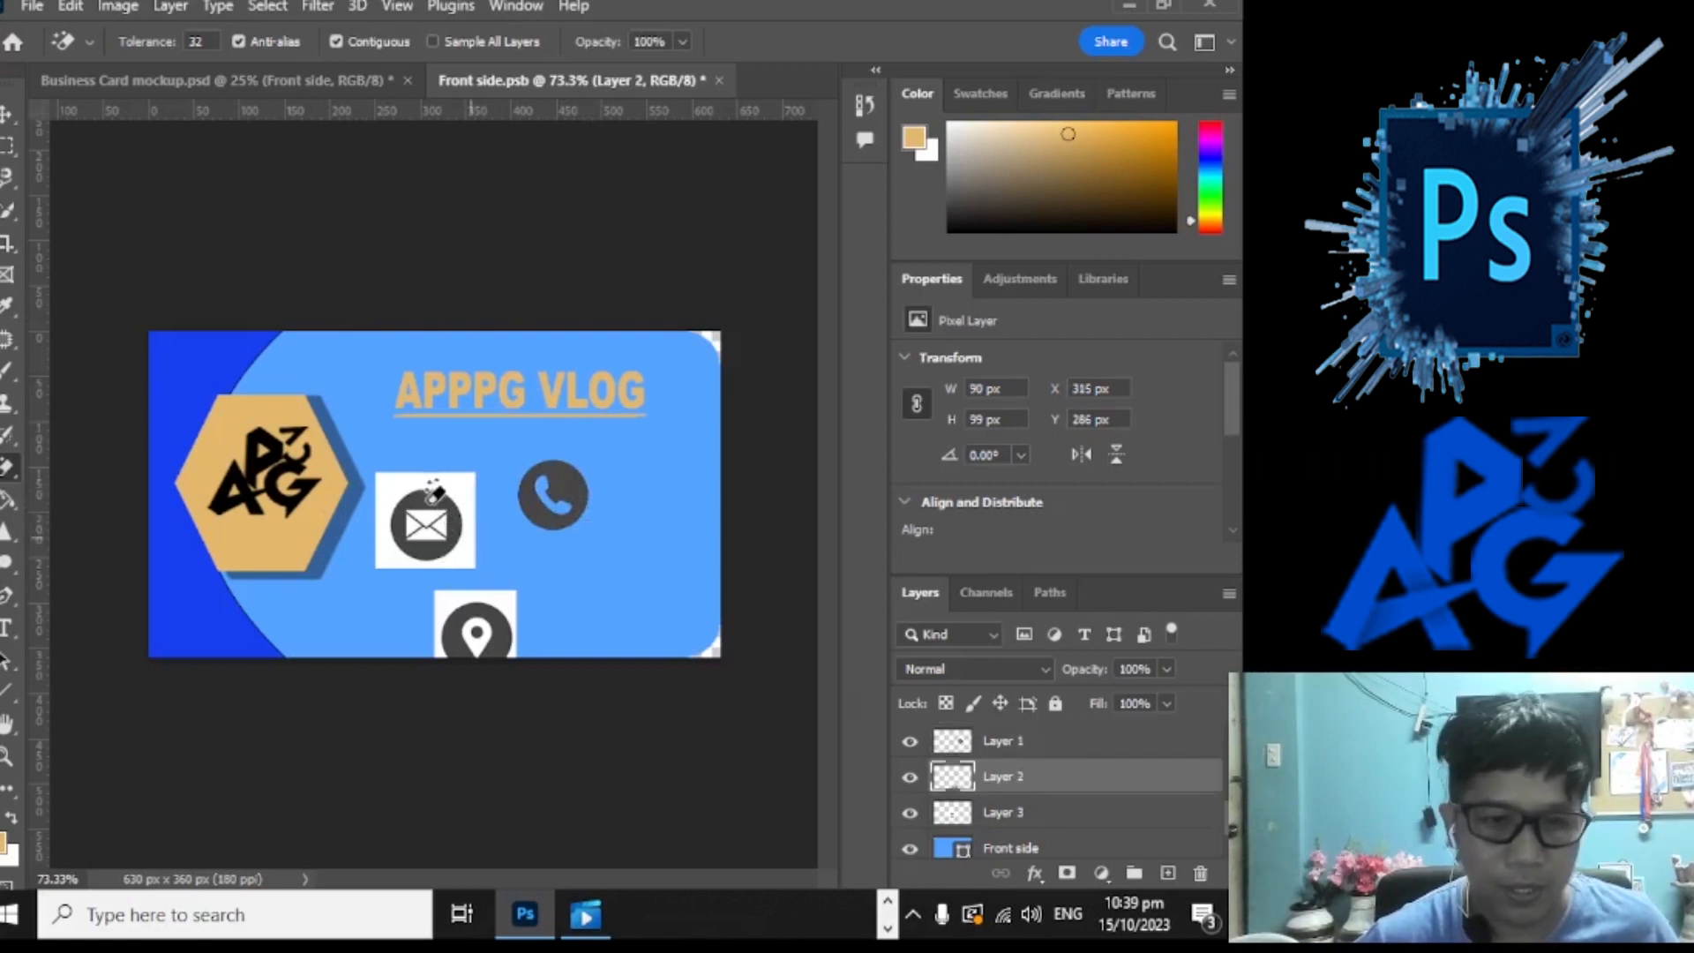
click(501, 609)
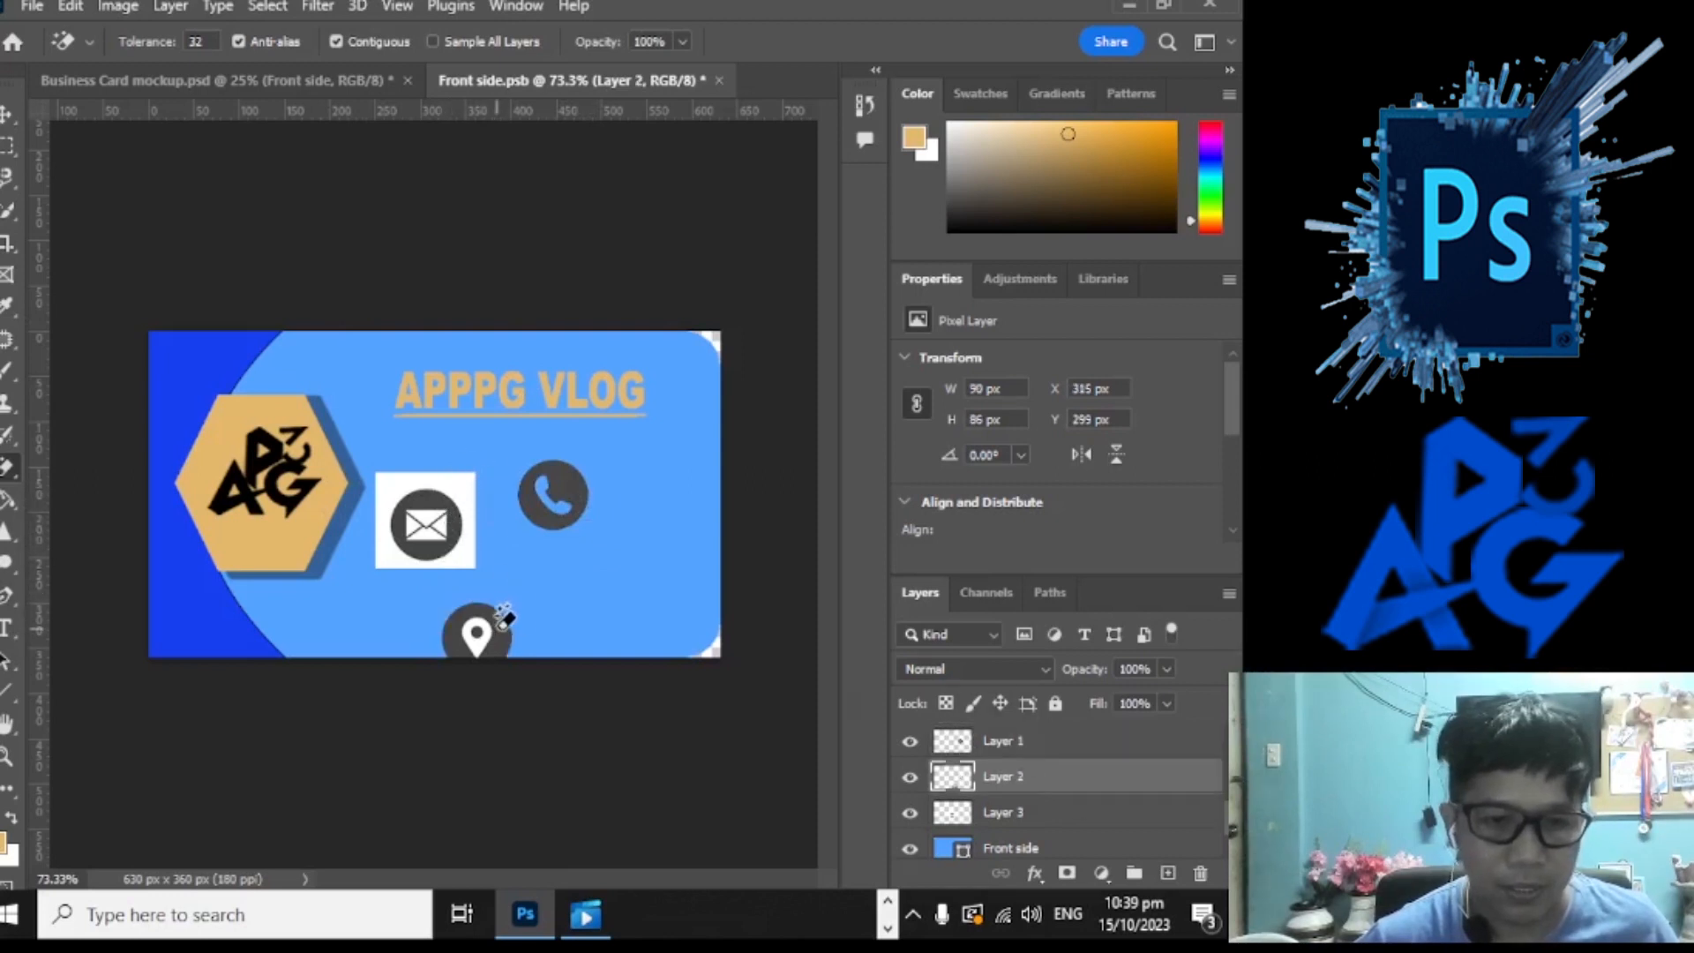
click(475, 642)
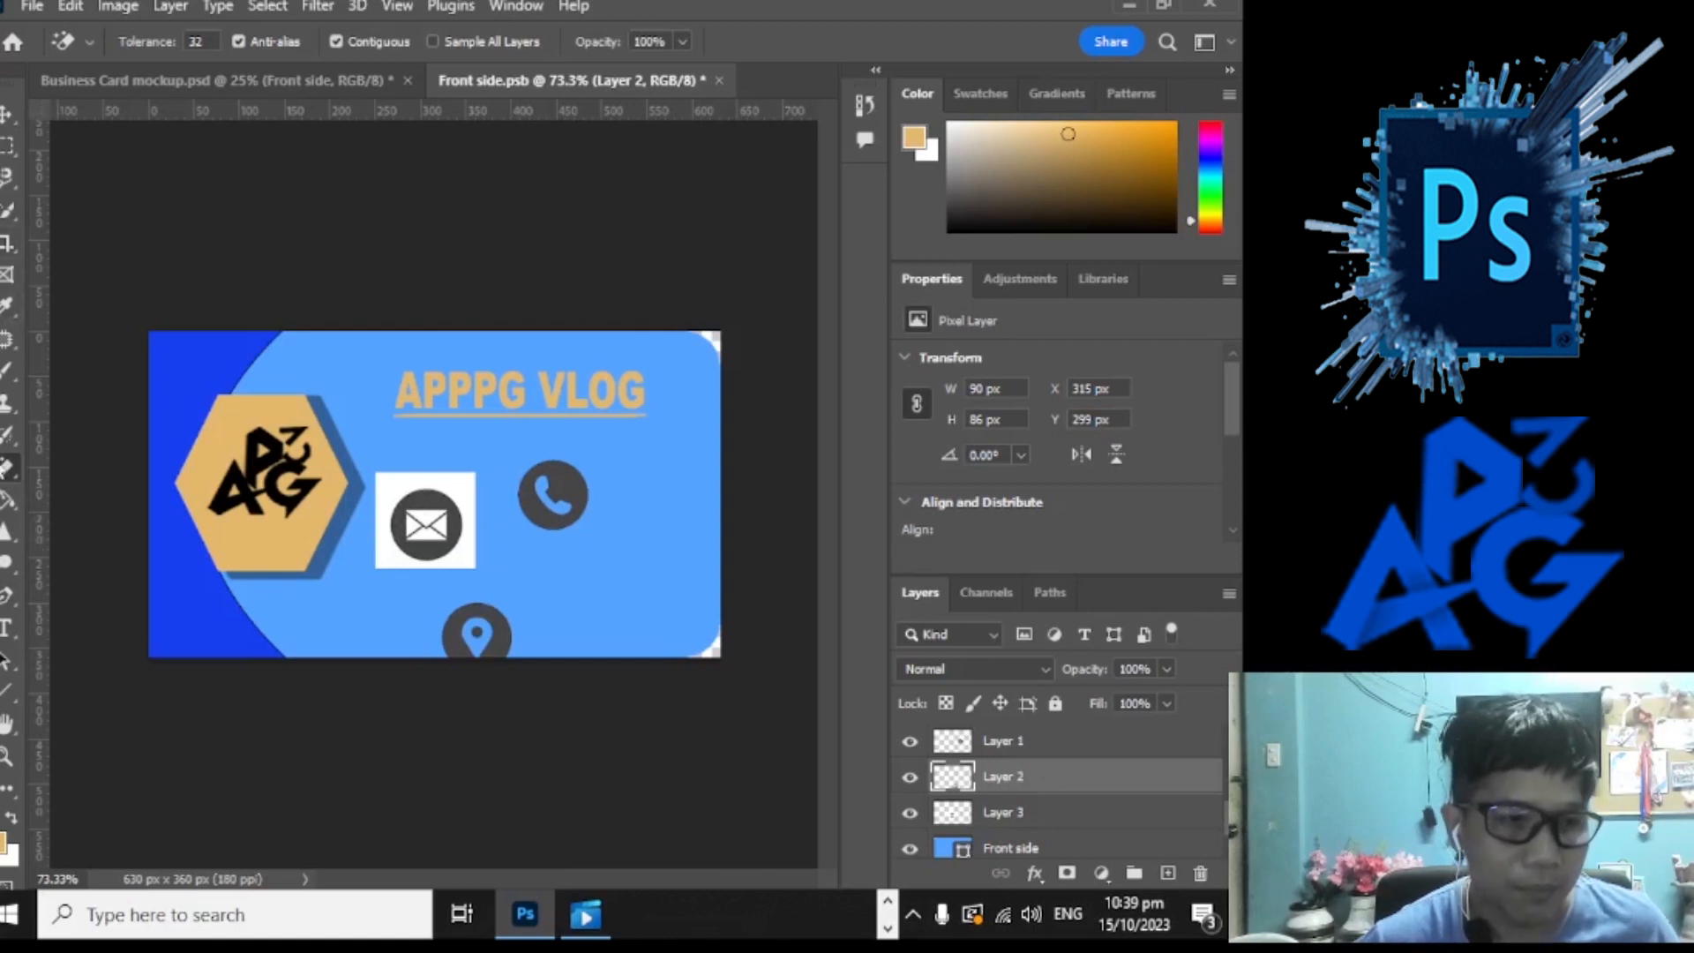
click(958, 746)
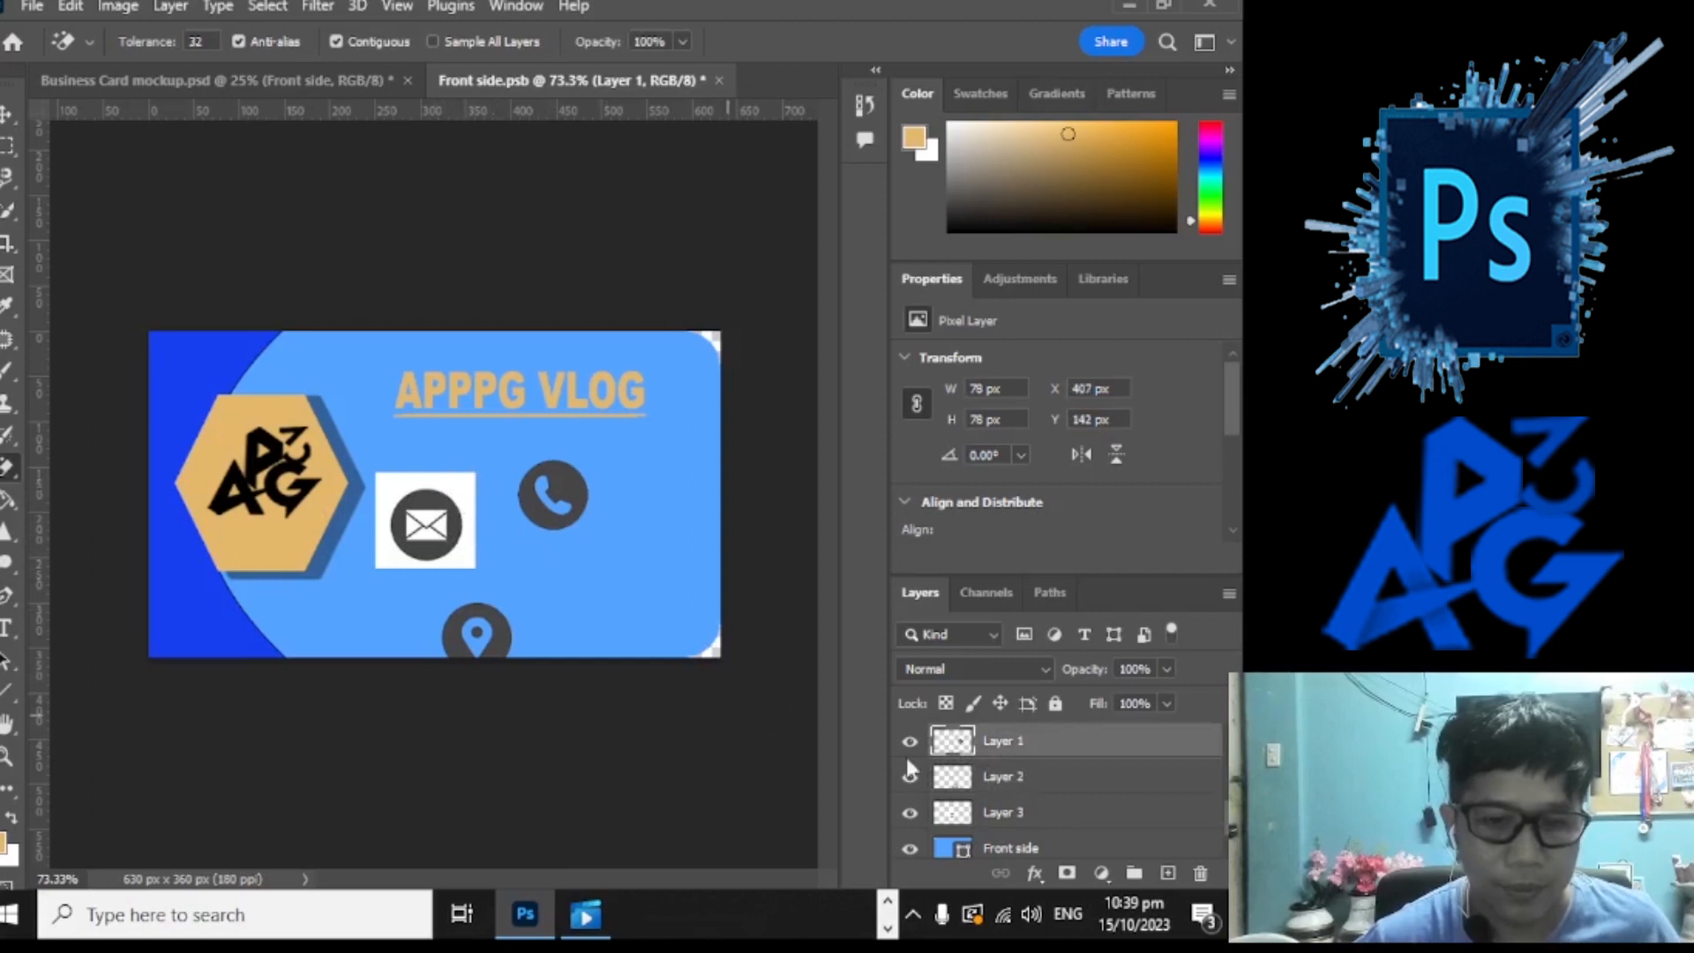
click(995, 816)
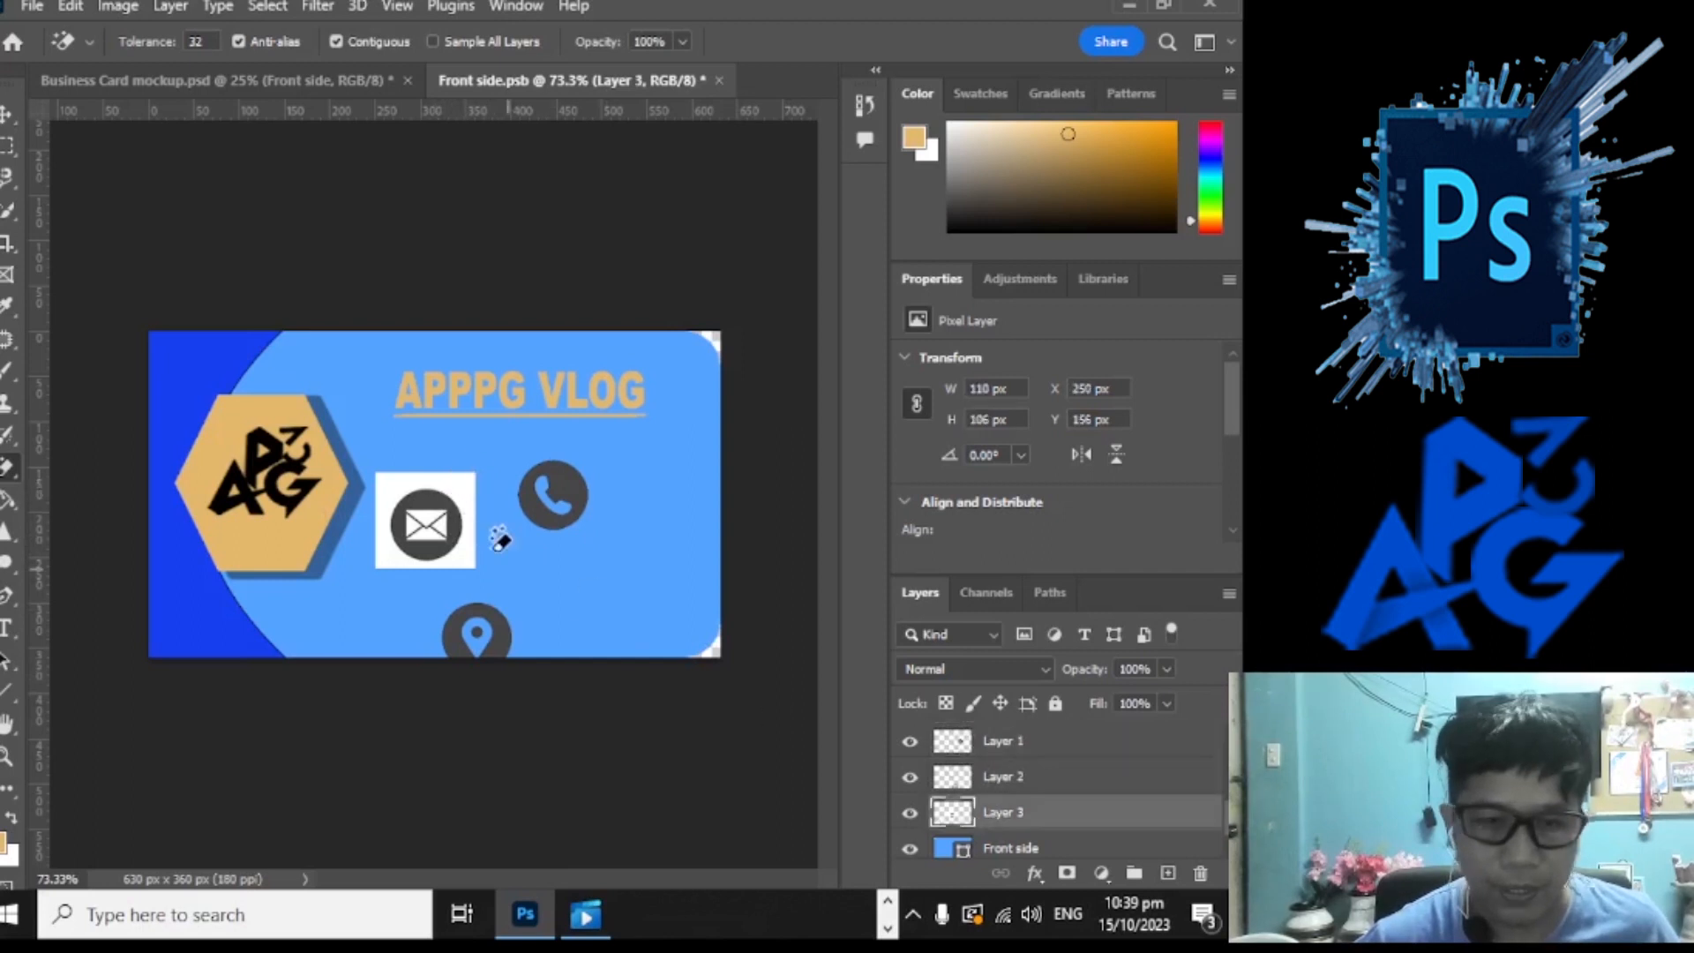
click(470, 489)
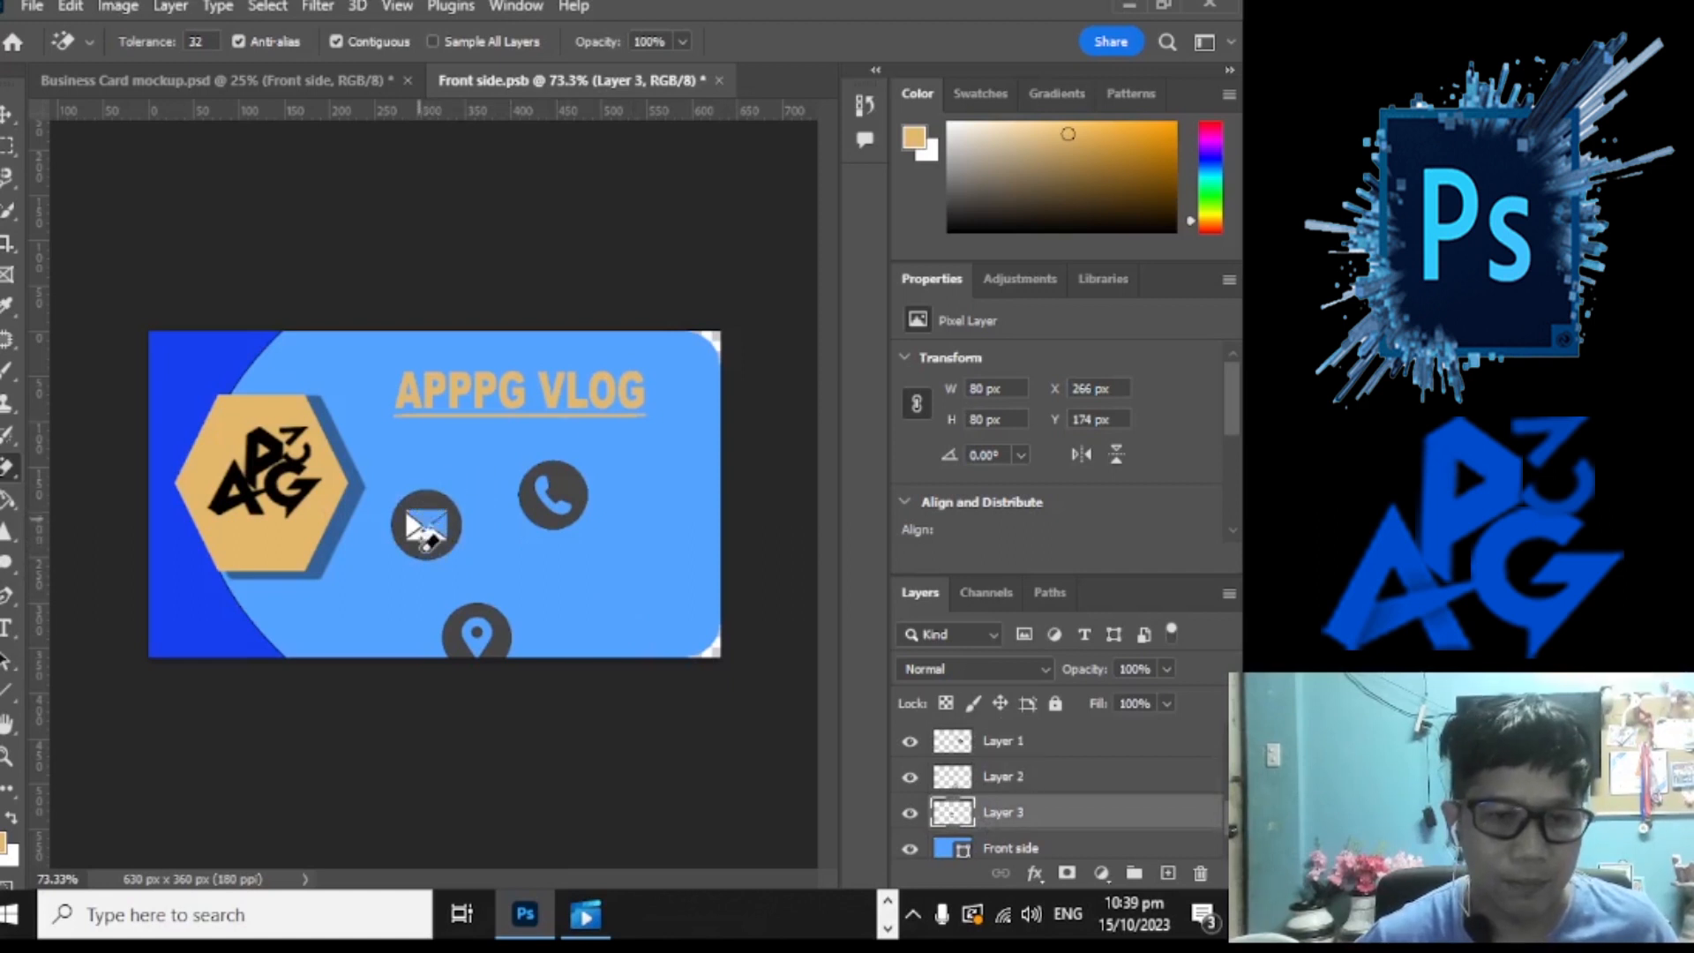
click(428, 527)
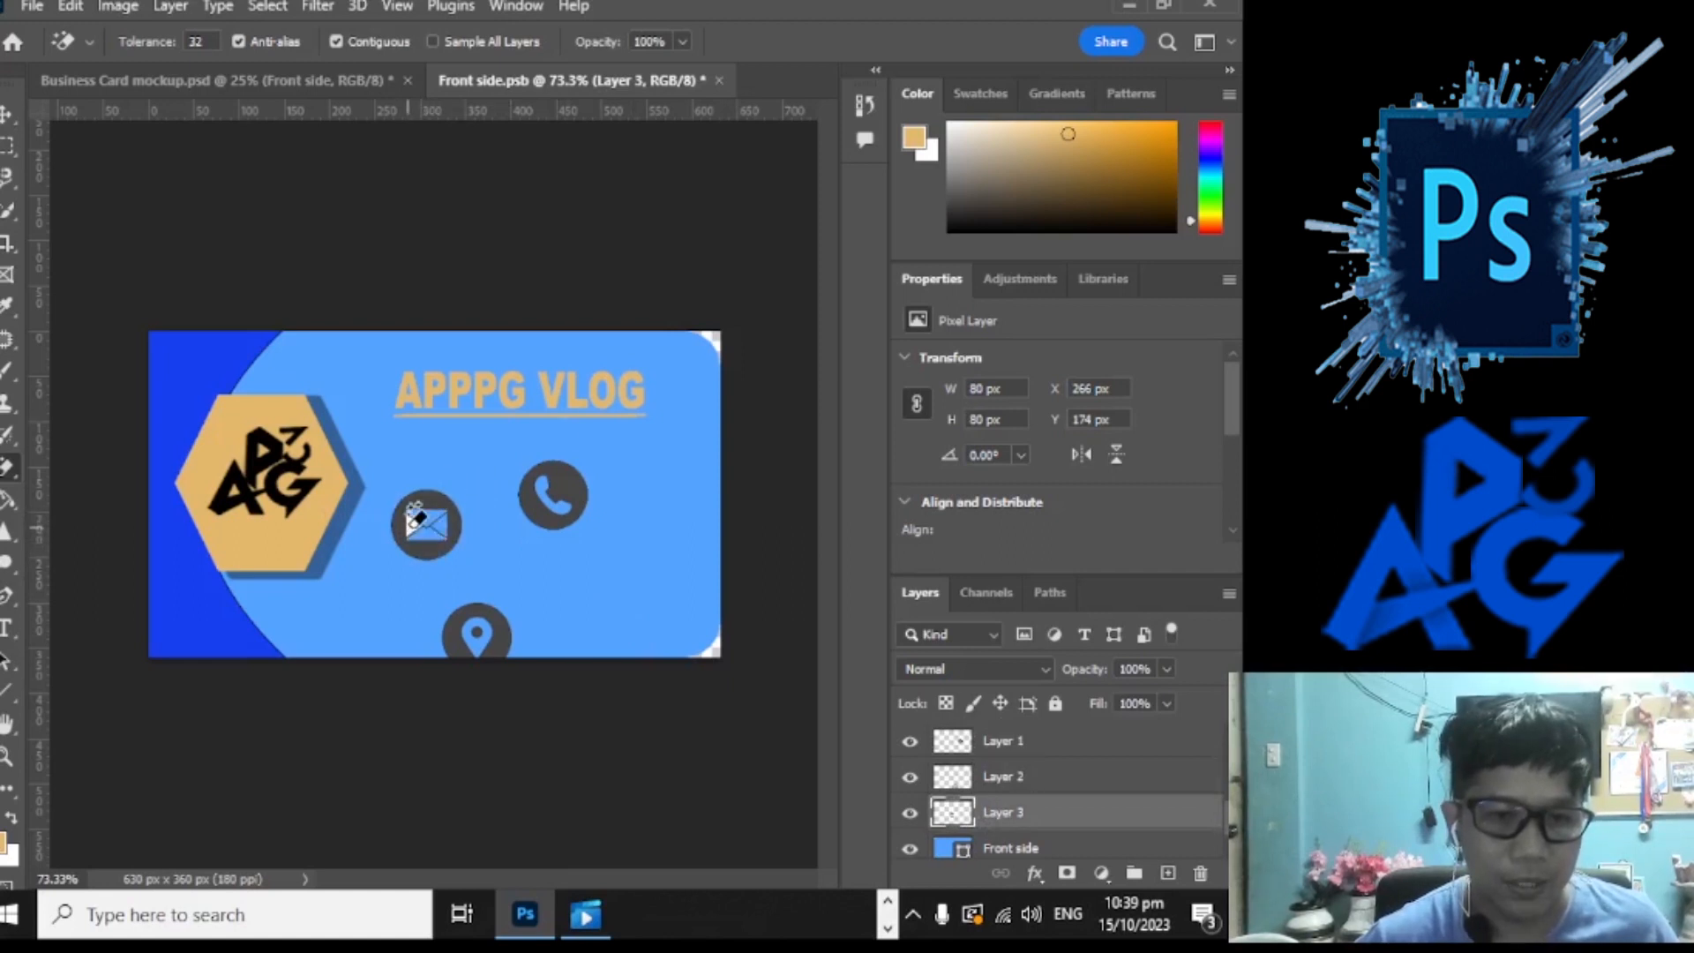
scroll(554, 662, down, 5)
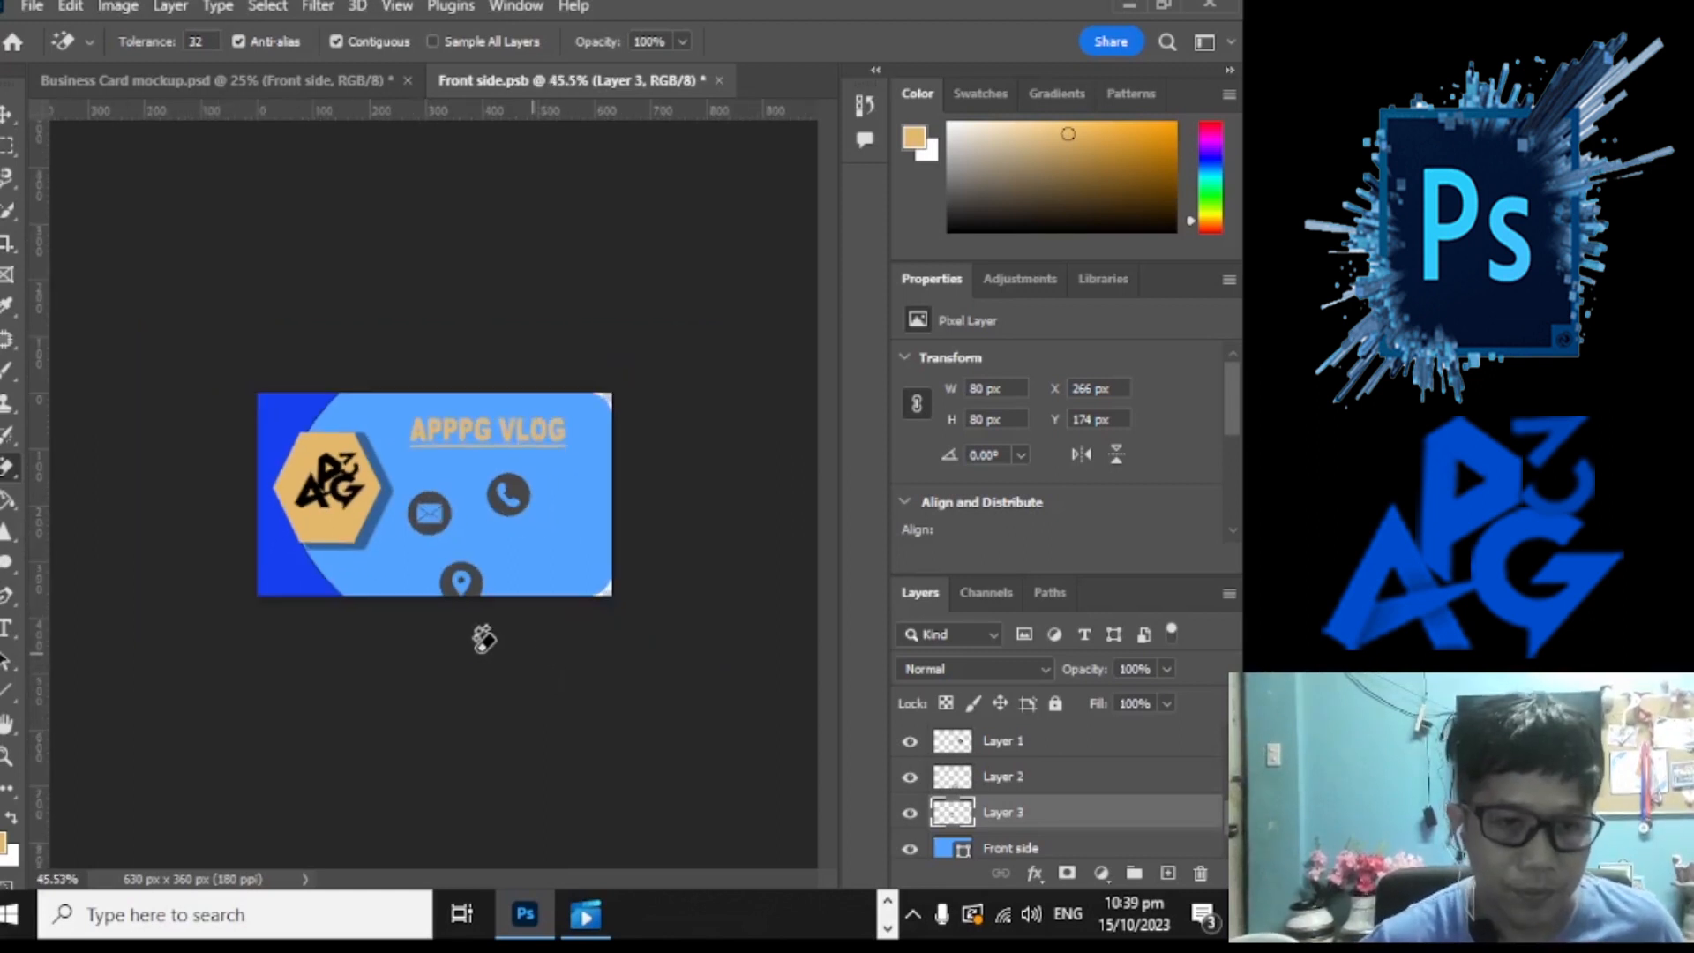
scroll(544, 643, up, 5)
Step: Arrange the mail, phone and location icons in a column beside the hexagon
scroll(475, 635, up, 2)
key(v)
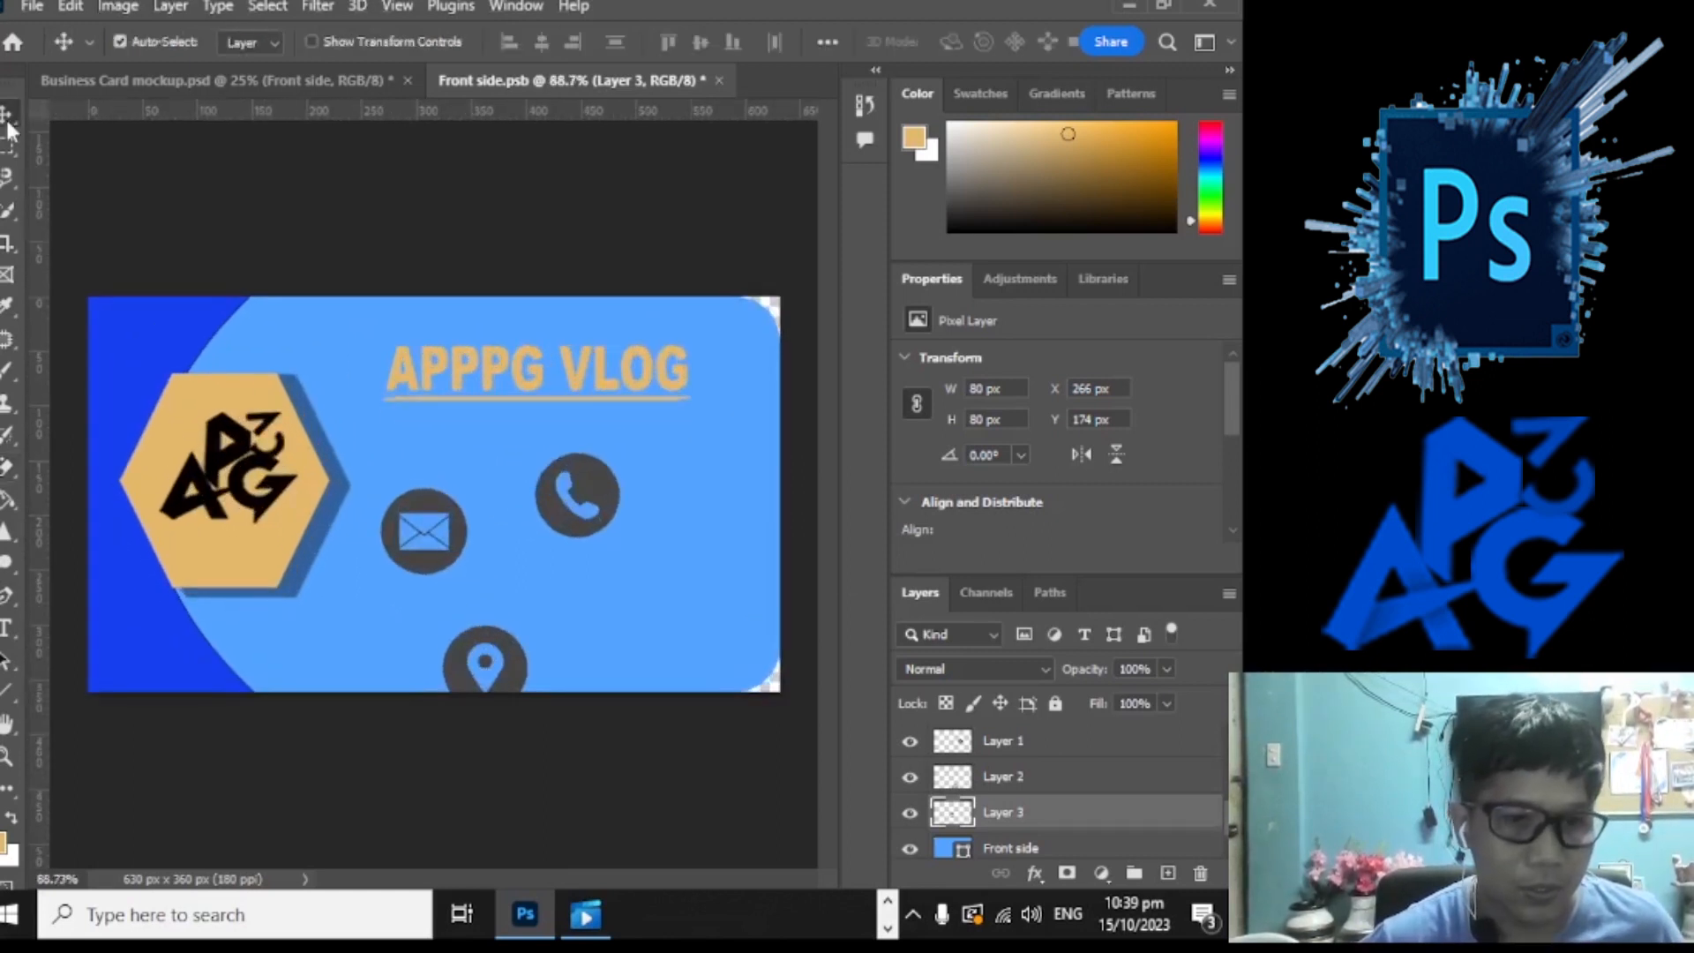
drag(448, 515, 414, 463)
drag(585, 490, 396, 584)
drag(514, 661, 439, 665)
scroll(439, 640, down, 2)
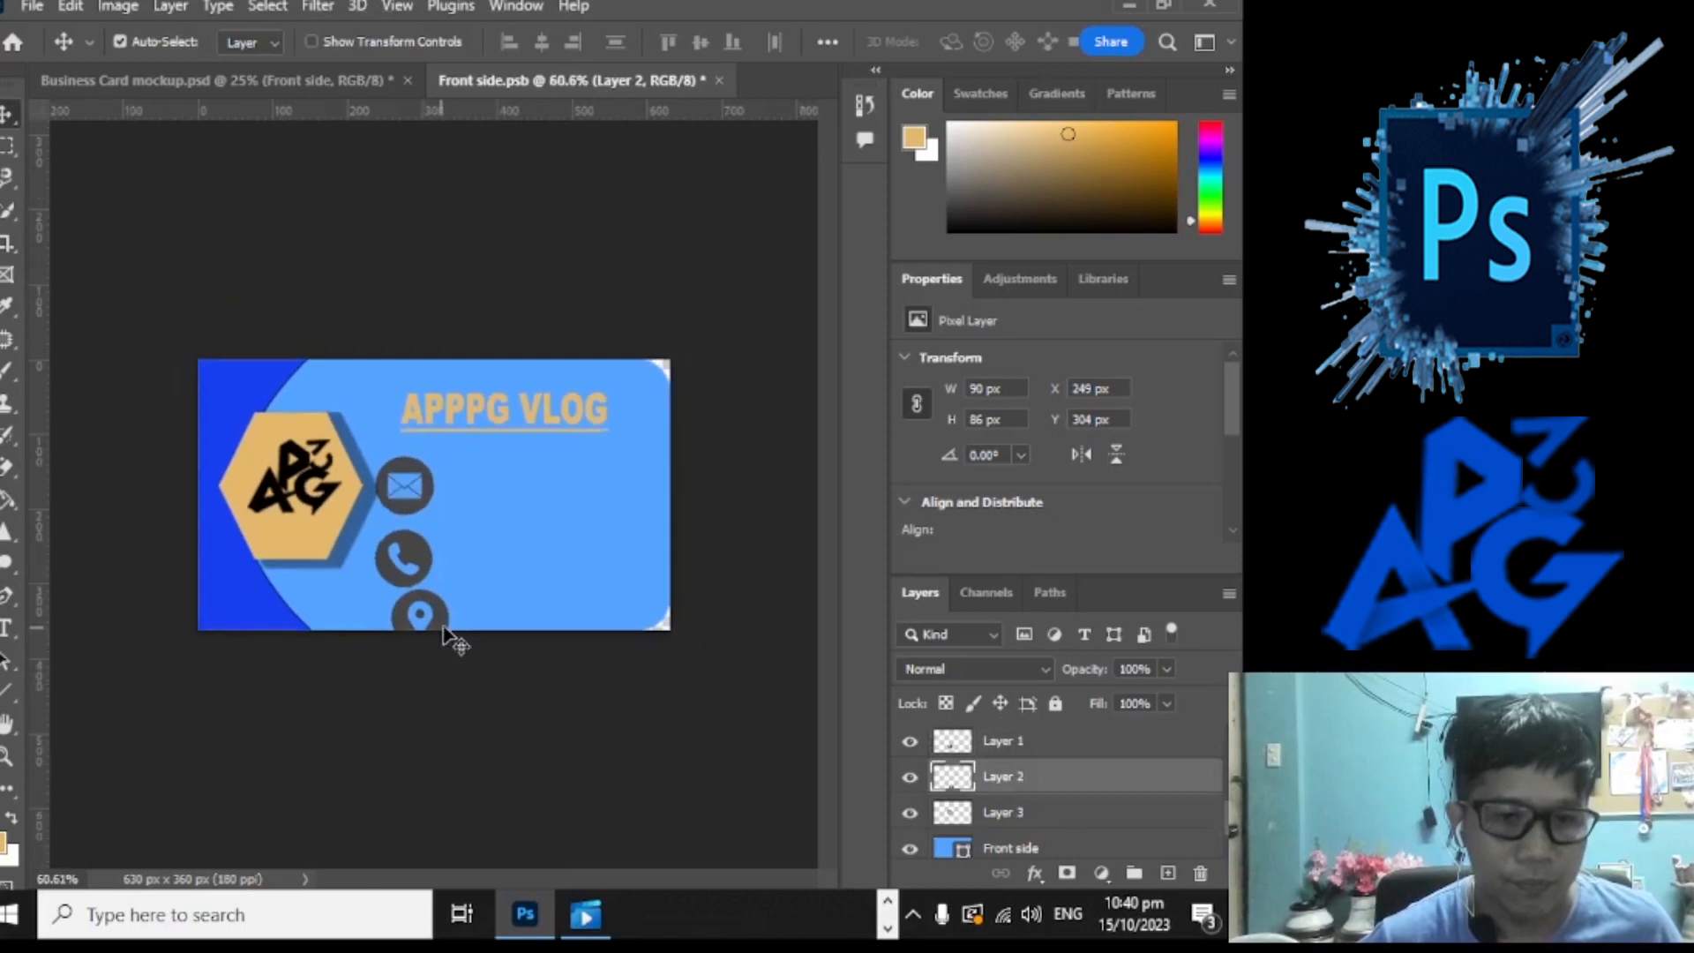
mouse_move(427, 483)
mouse_down()
mouse_move(425, 433)
mouse_move(427, 464)
mouse_up()
drag(416, 540, 416, 526)
drag(424, 624, 404, 613)
Step: Scale Layers 1–3 together down to about 53% and nudge the column lower
shift+click(422, 556)
shift+click(437, 465)
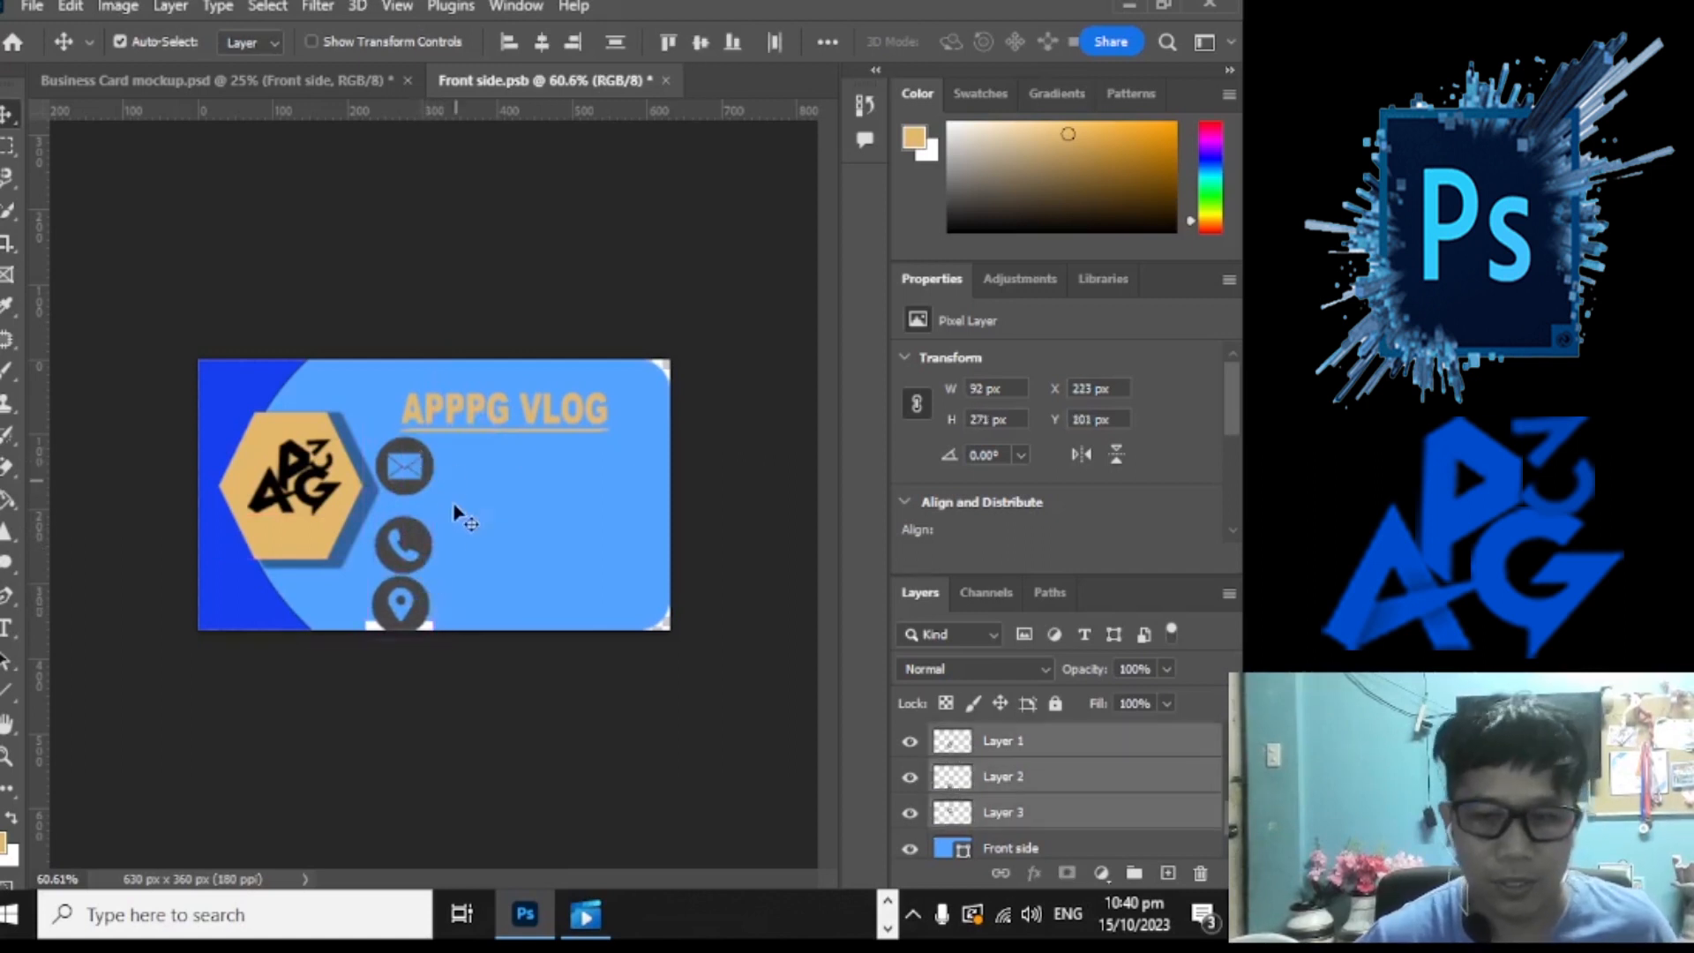
key(ctrl+t)
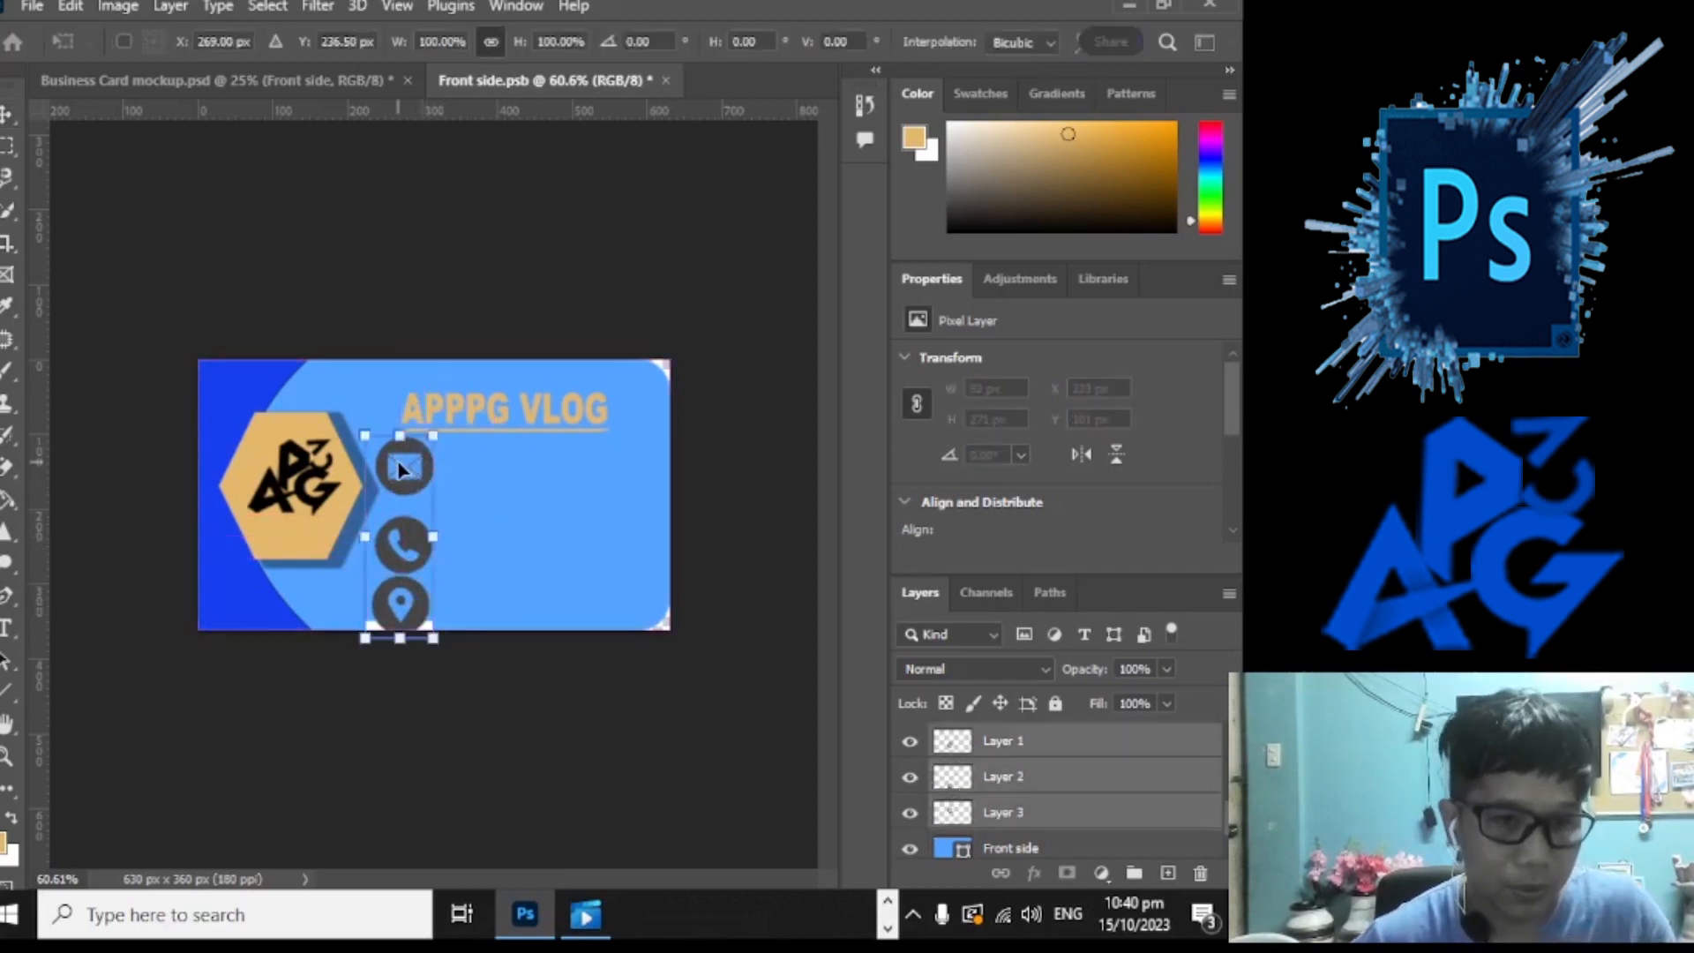
drag(444, 435, 400, 478)
click(13, 115)
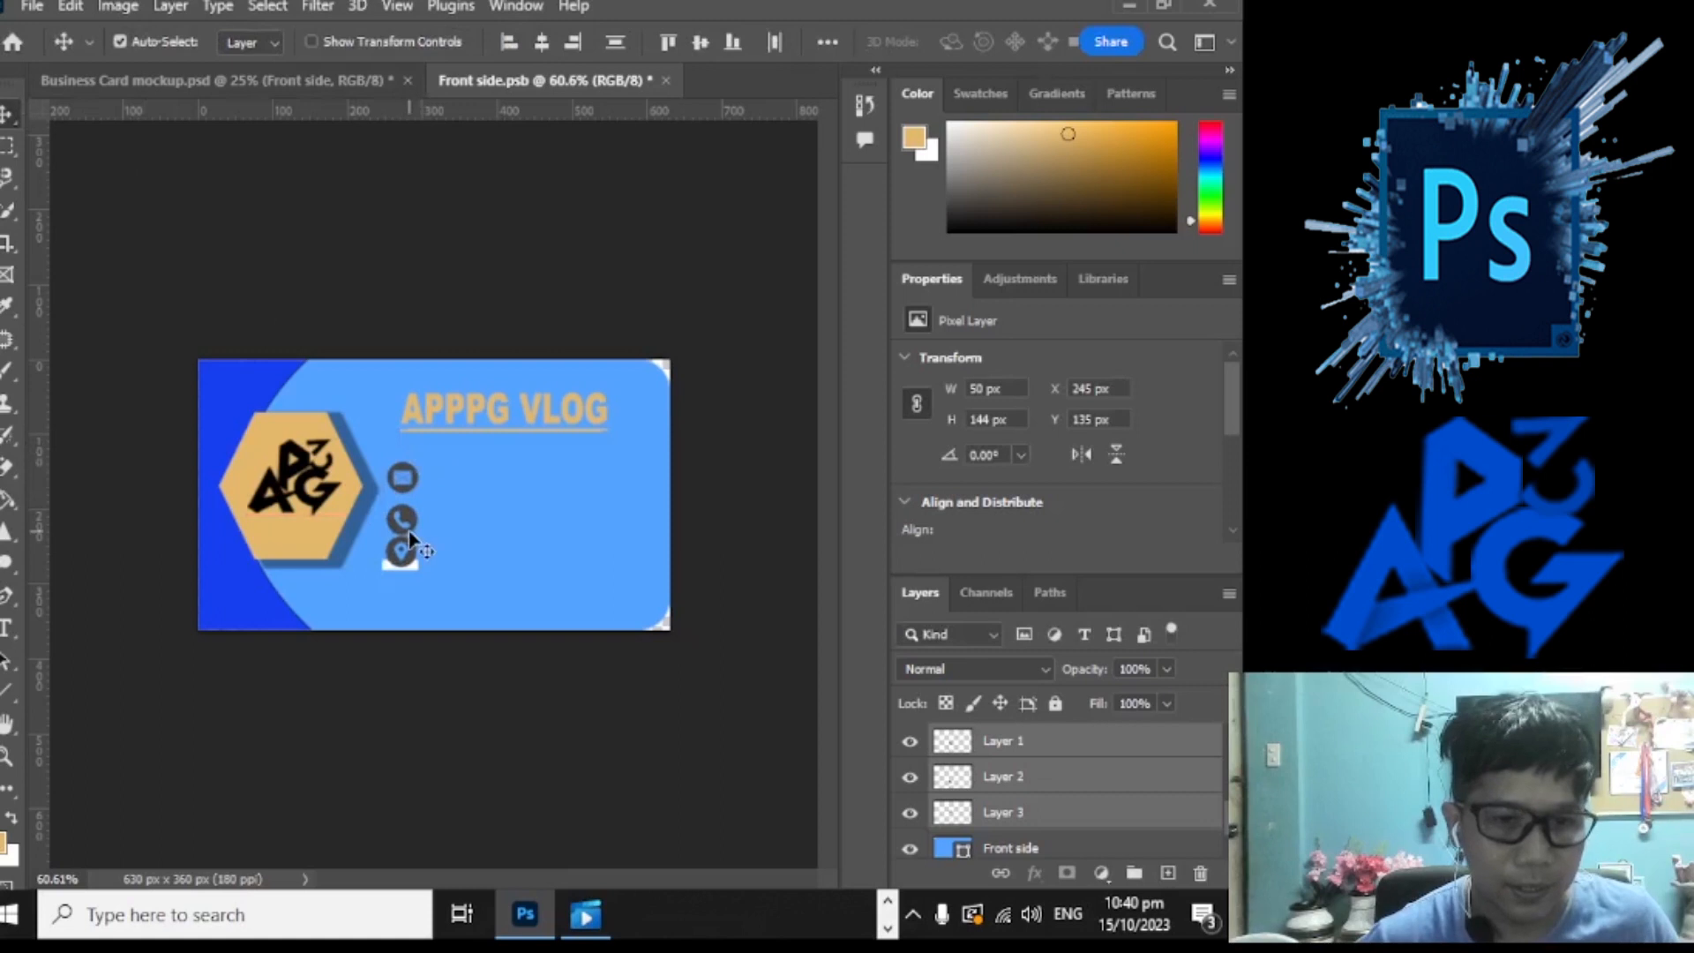
drag(412, 569, 415, 582)
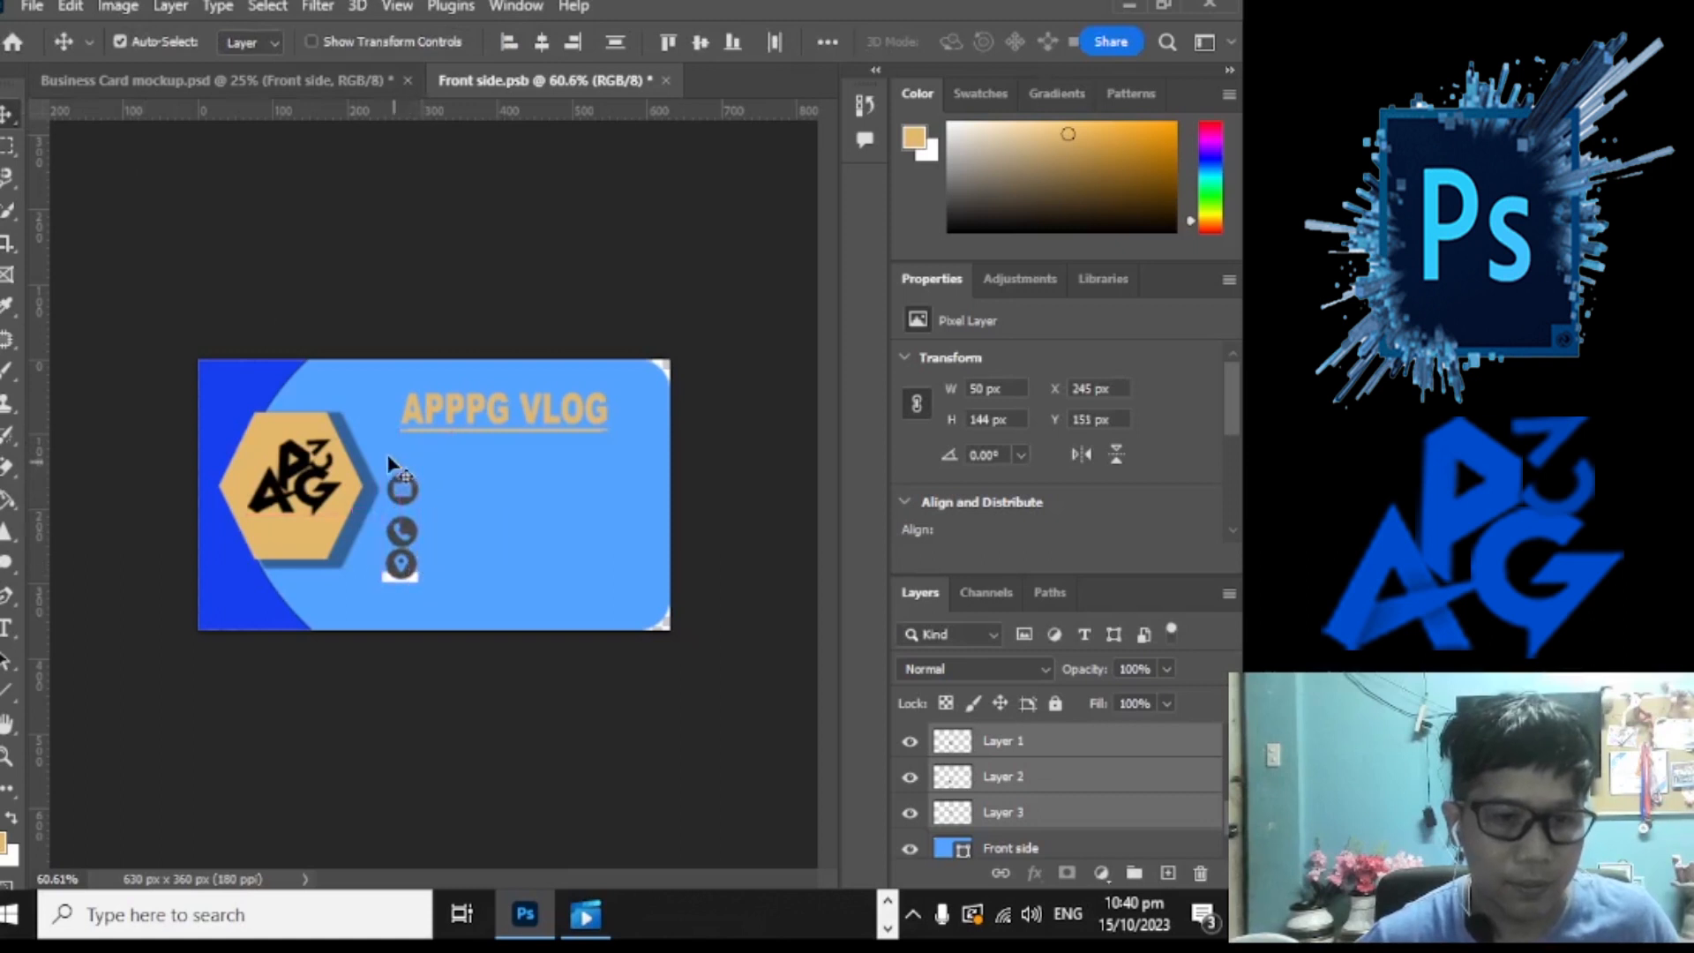
click(491, 583)
drag(389, 580, 393, 592)
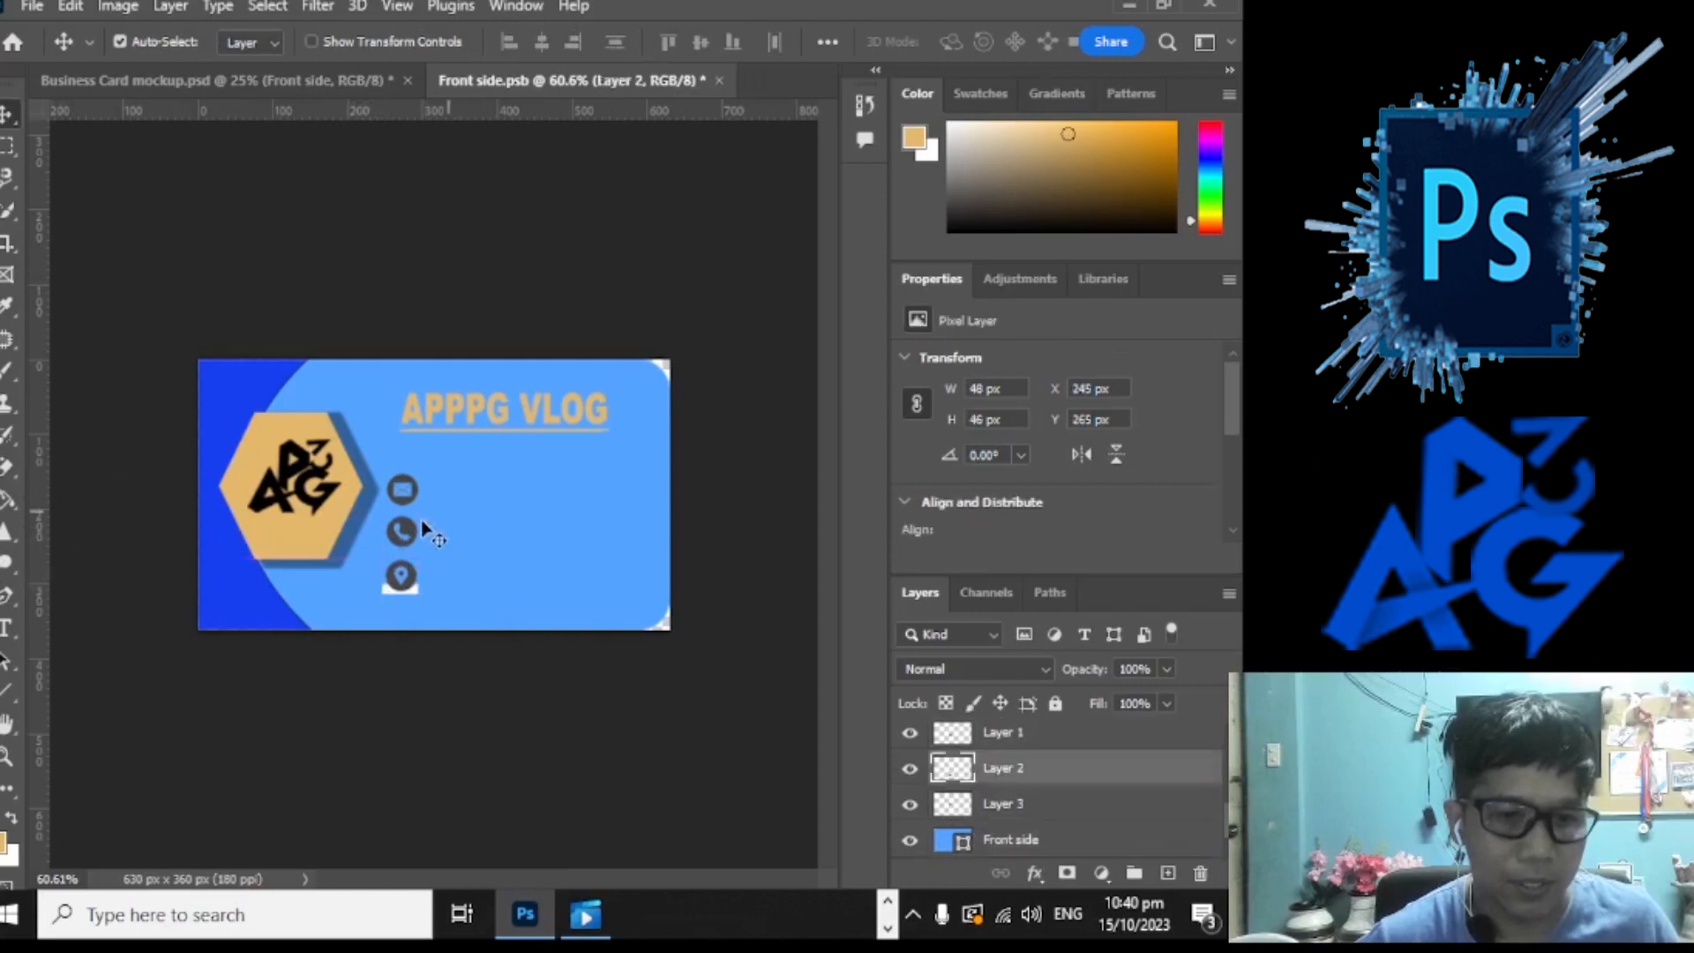
Step: Magic Eraser the leftover white patch around the location pin
right_click(7, 472)
click(124, 515)
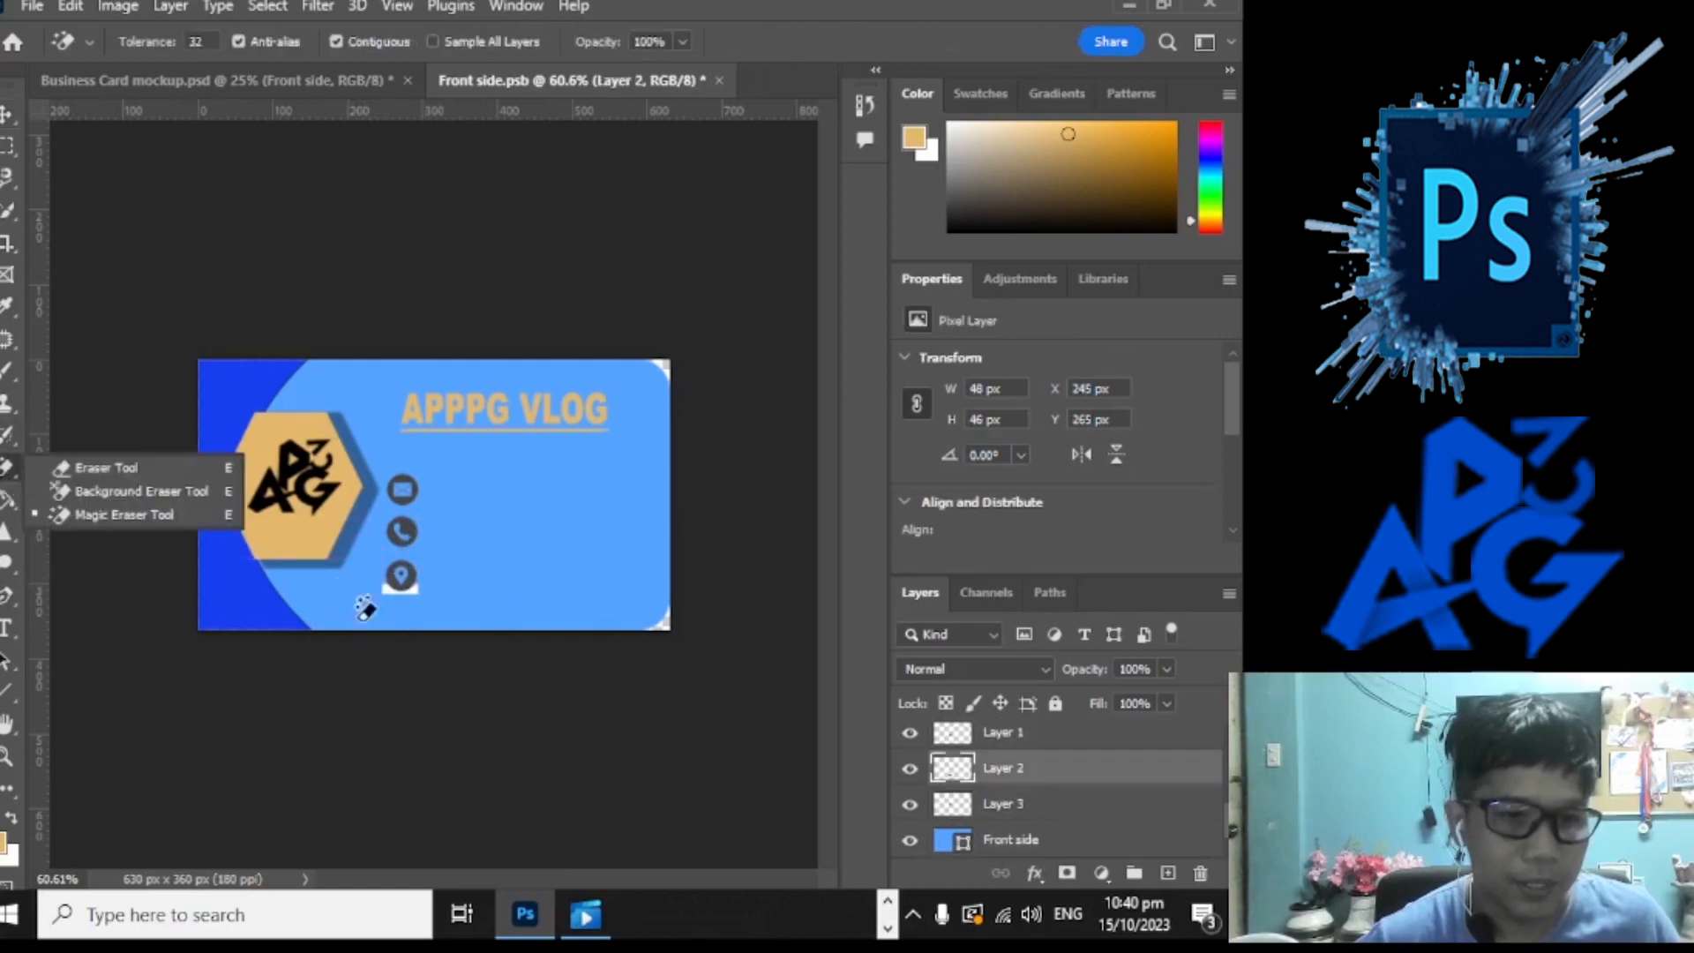
click(410, 584)
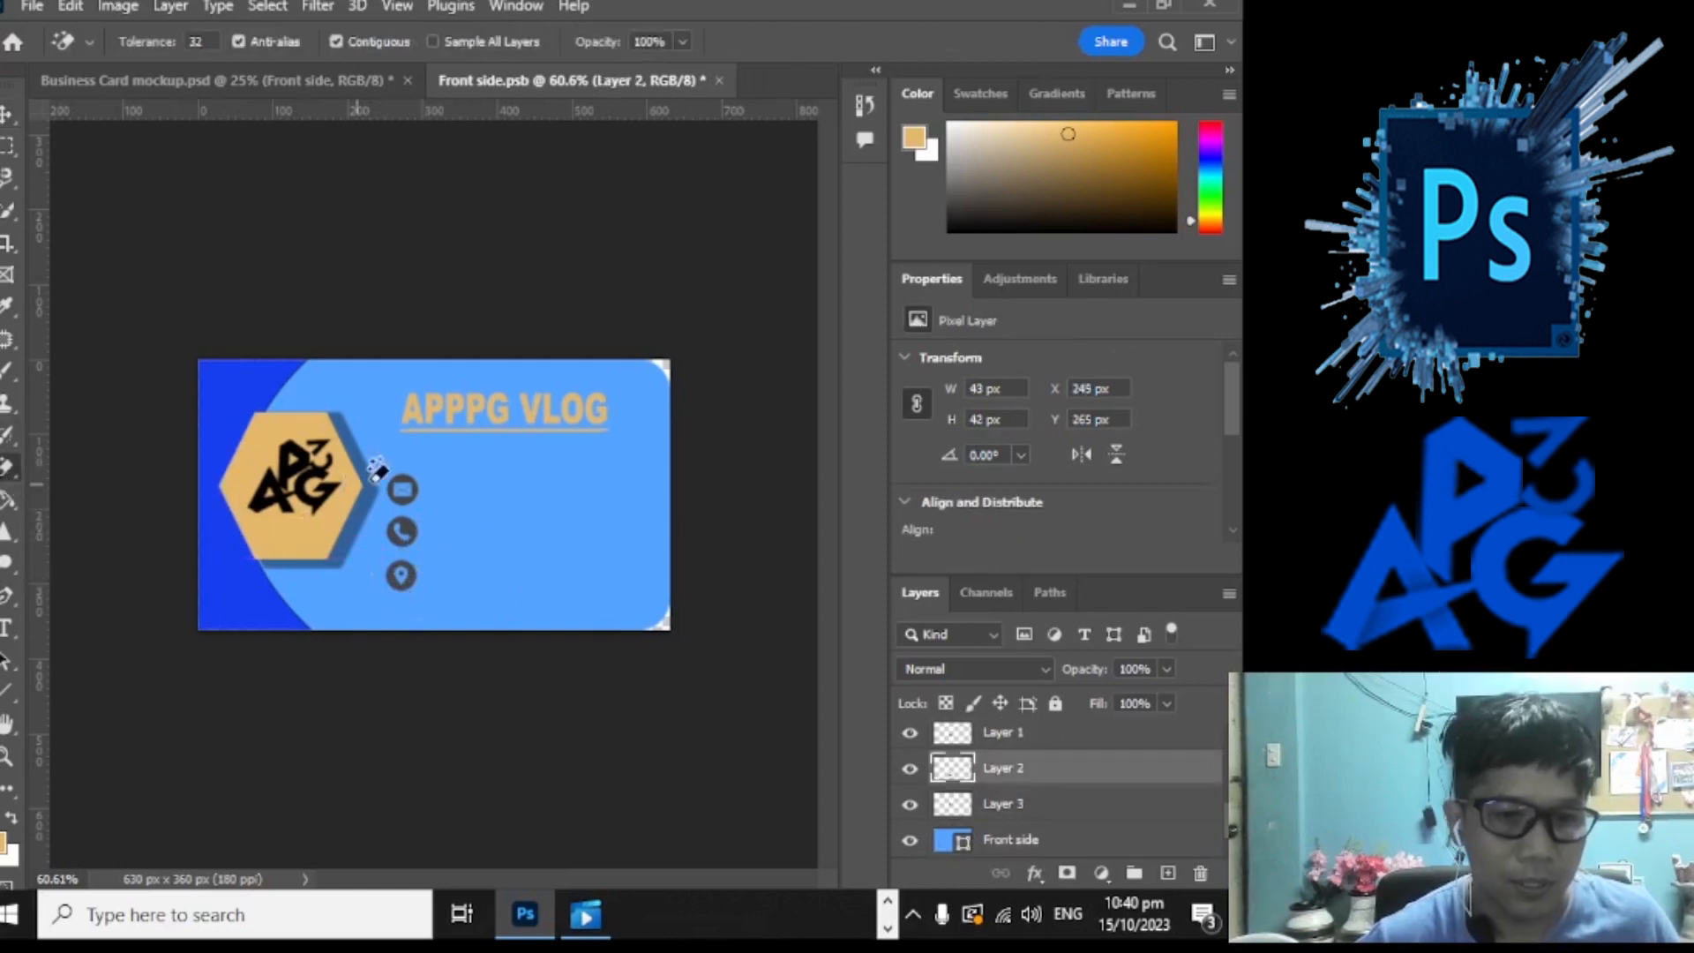
scroll(362, 481, up, 5)
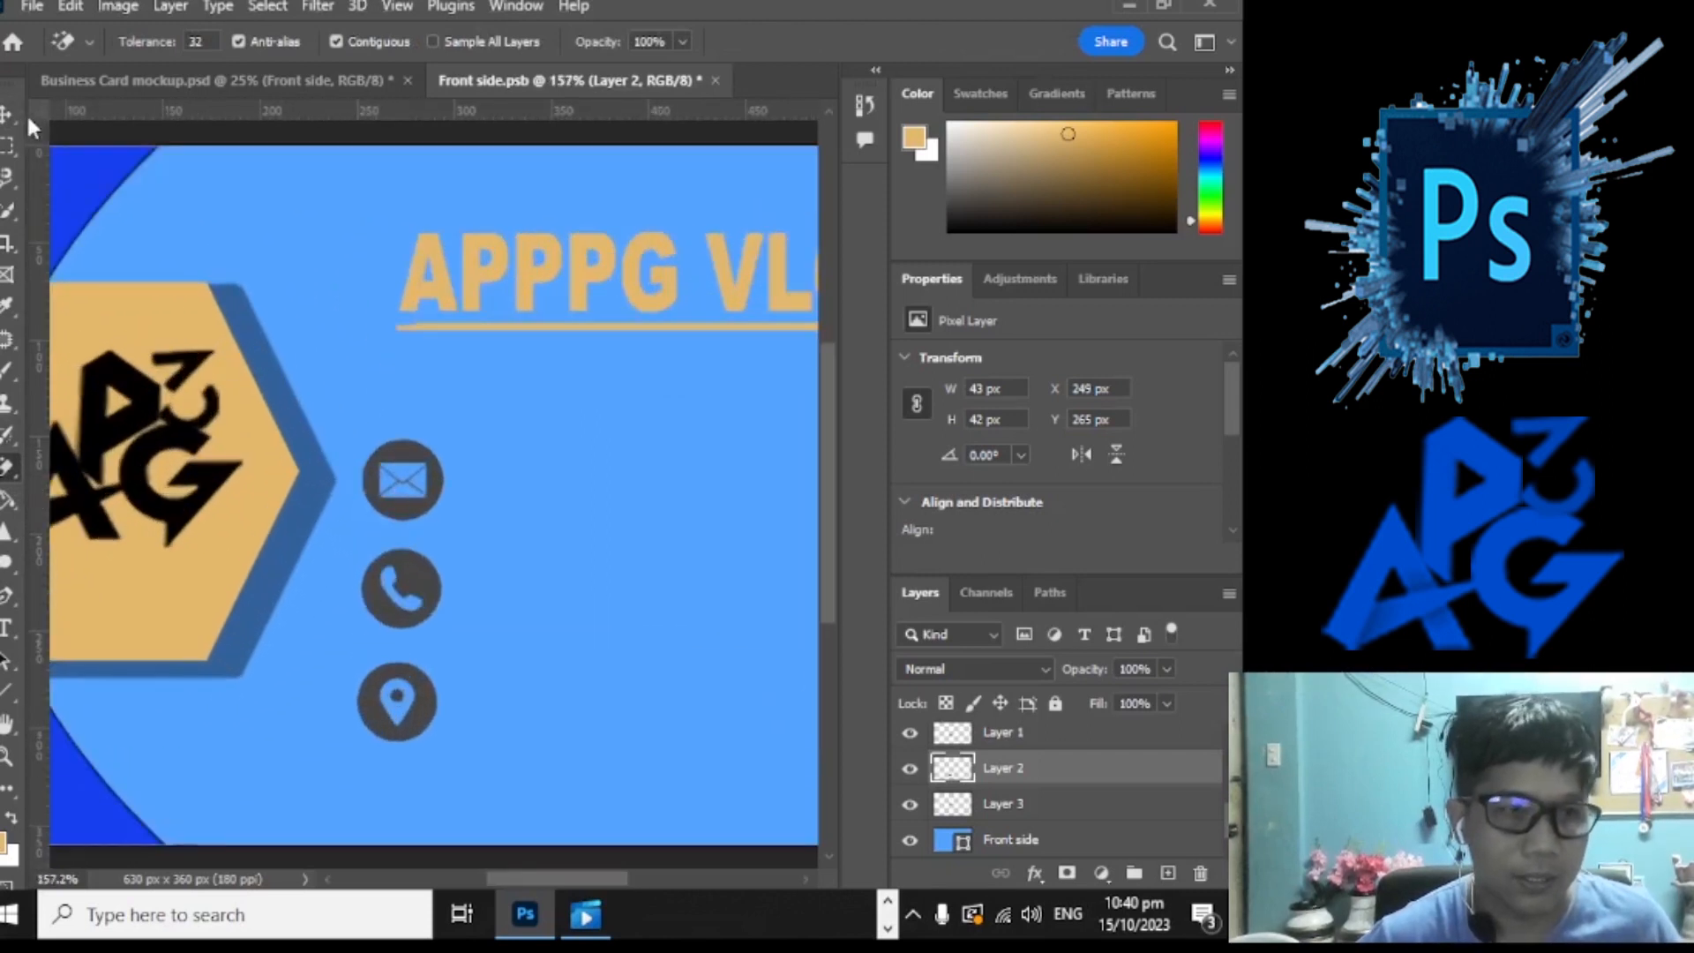
Step: Reorder the icon column to phone on top, envelope in the middle, location pin at the bottom
click(7, 113)
drag(426, 507, 427, 481)
drag(409, 566, 408, 547)
drag(425, 460, 434, 649)
click(426, 456)
drag(438, 589, 434, 472)
click(432, 637)
drag(438, 649, 426, 578)
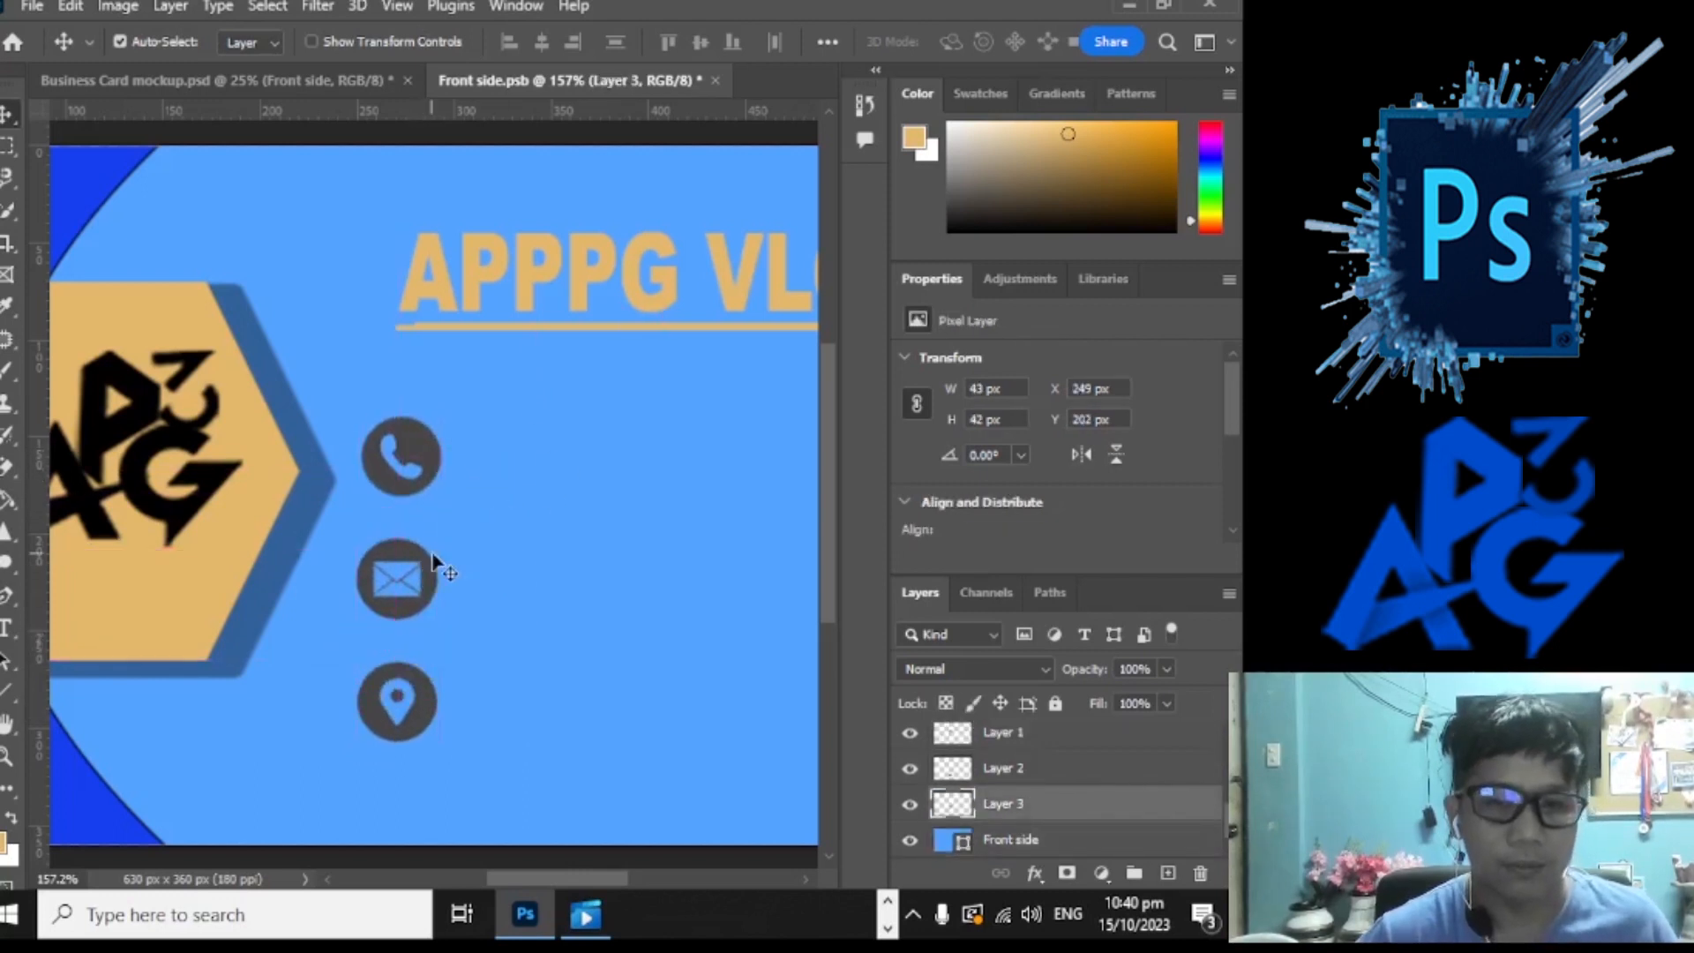
key(ctrl+0)
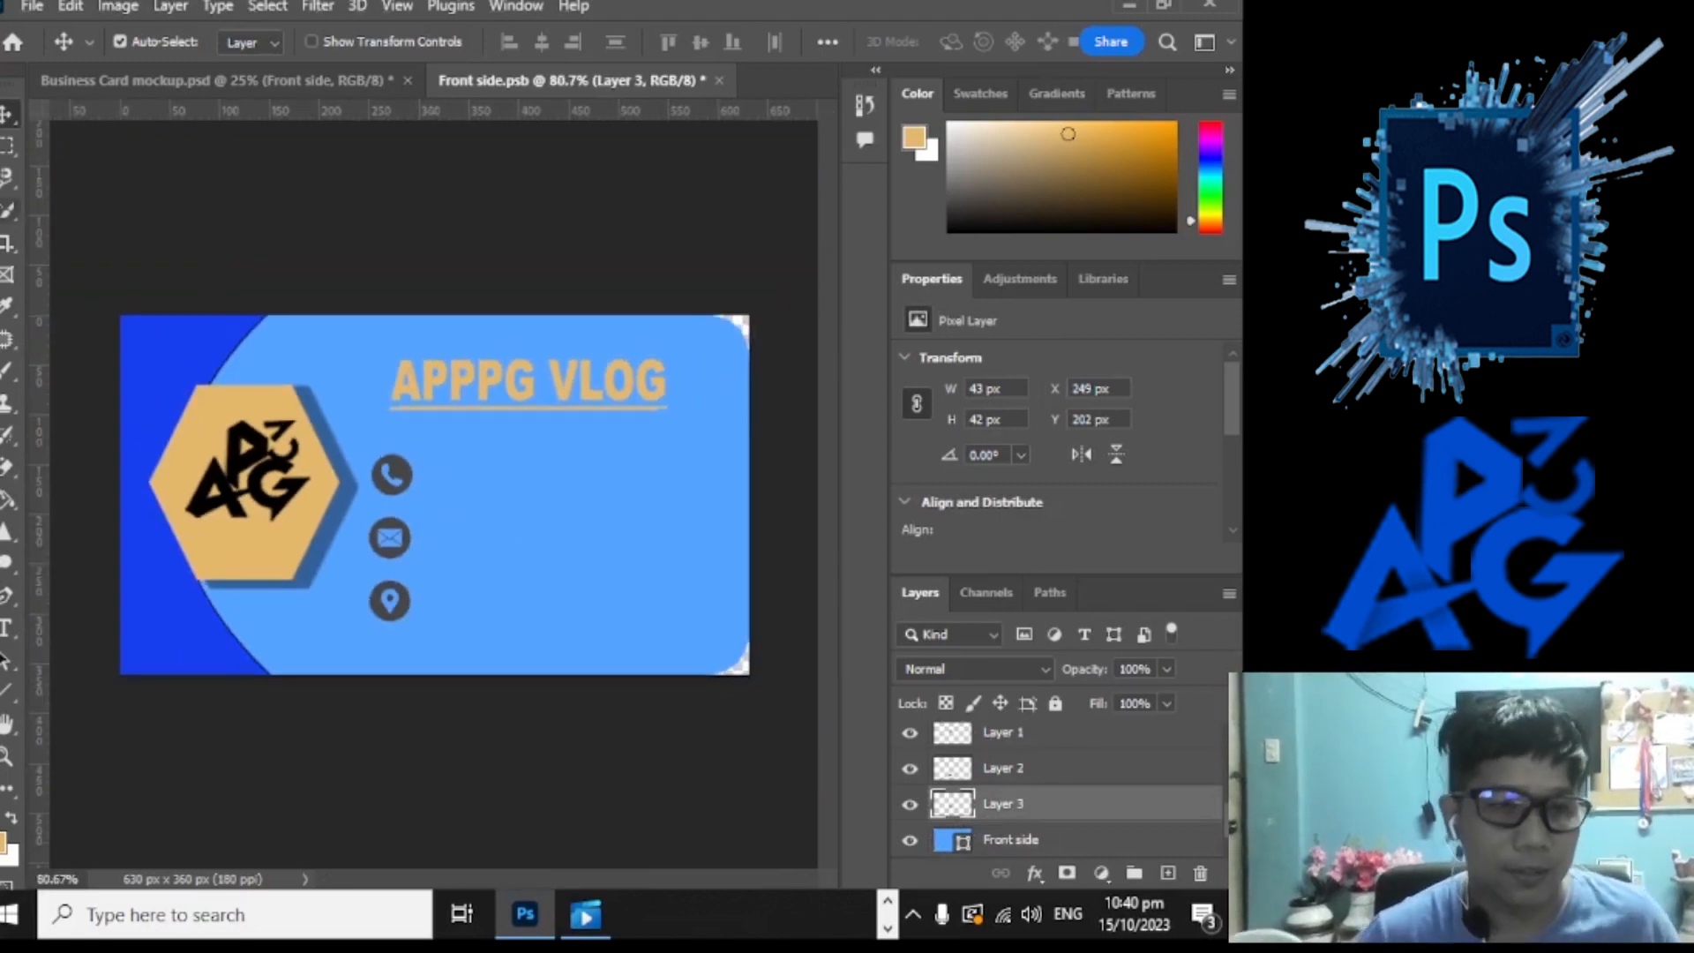
Step: Add the contact's phone number as tan text just right of the phone icon
click(6, 627)
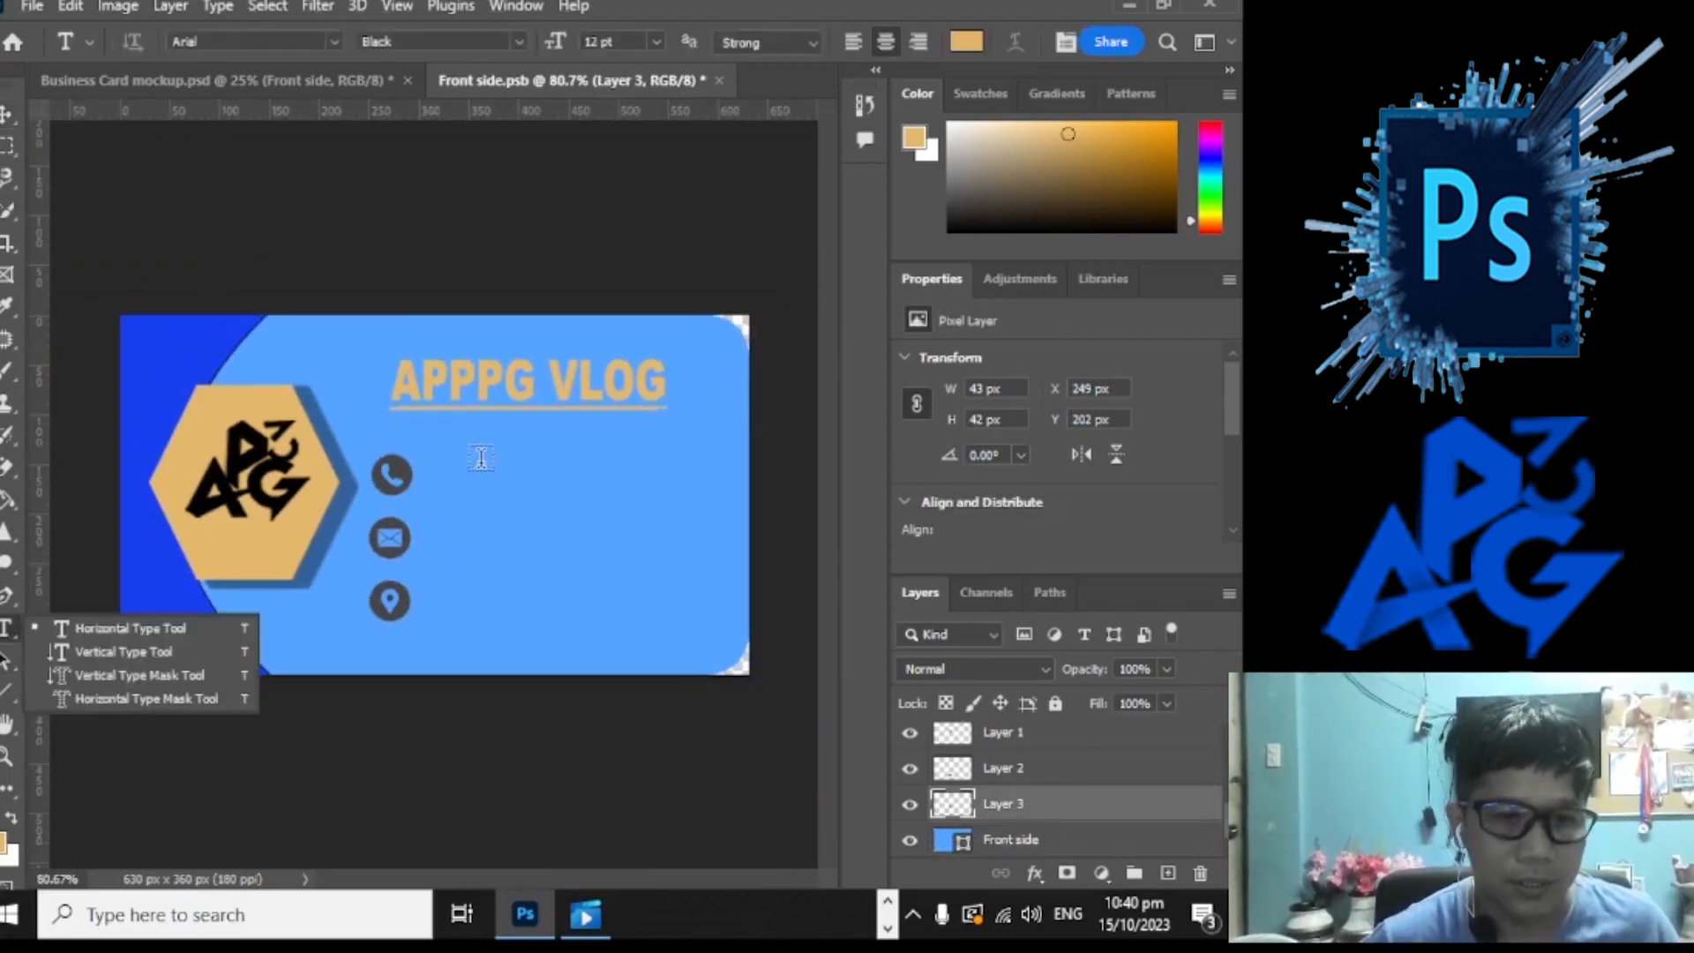
click(447, 476)
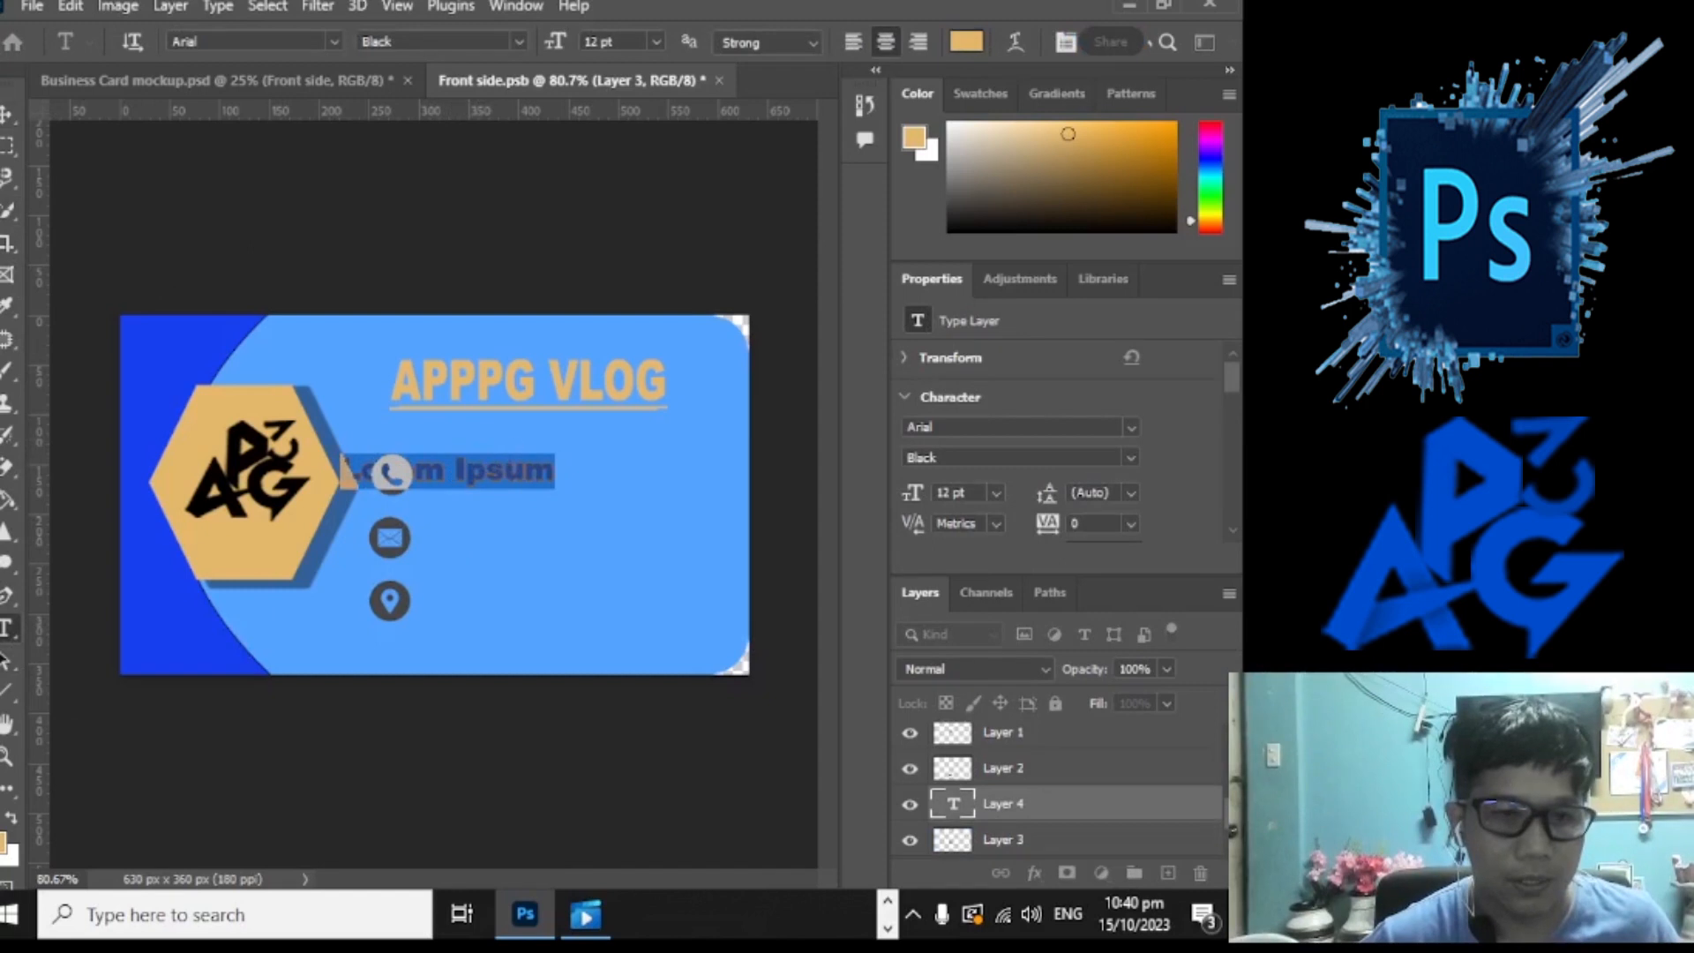
click(7, 116)
drag(481, 477, 562, 479)
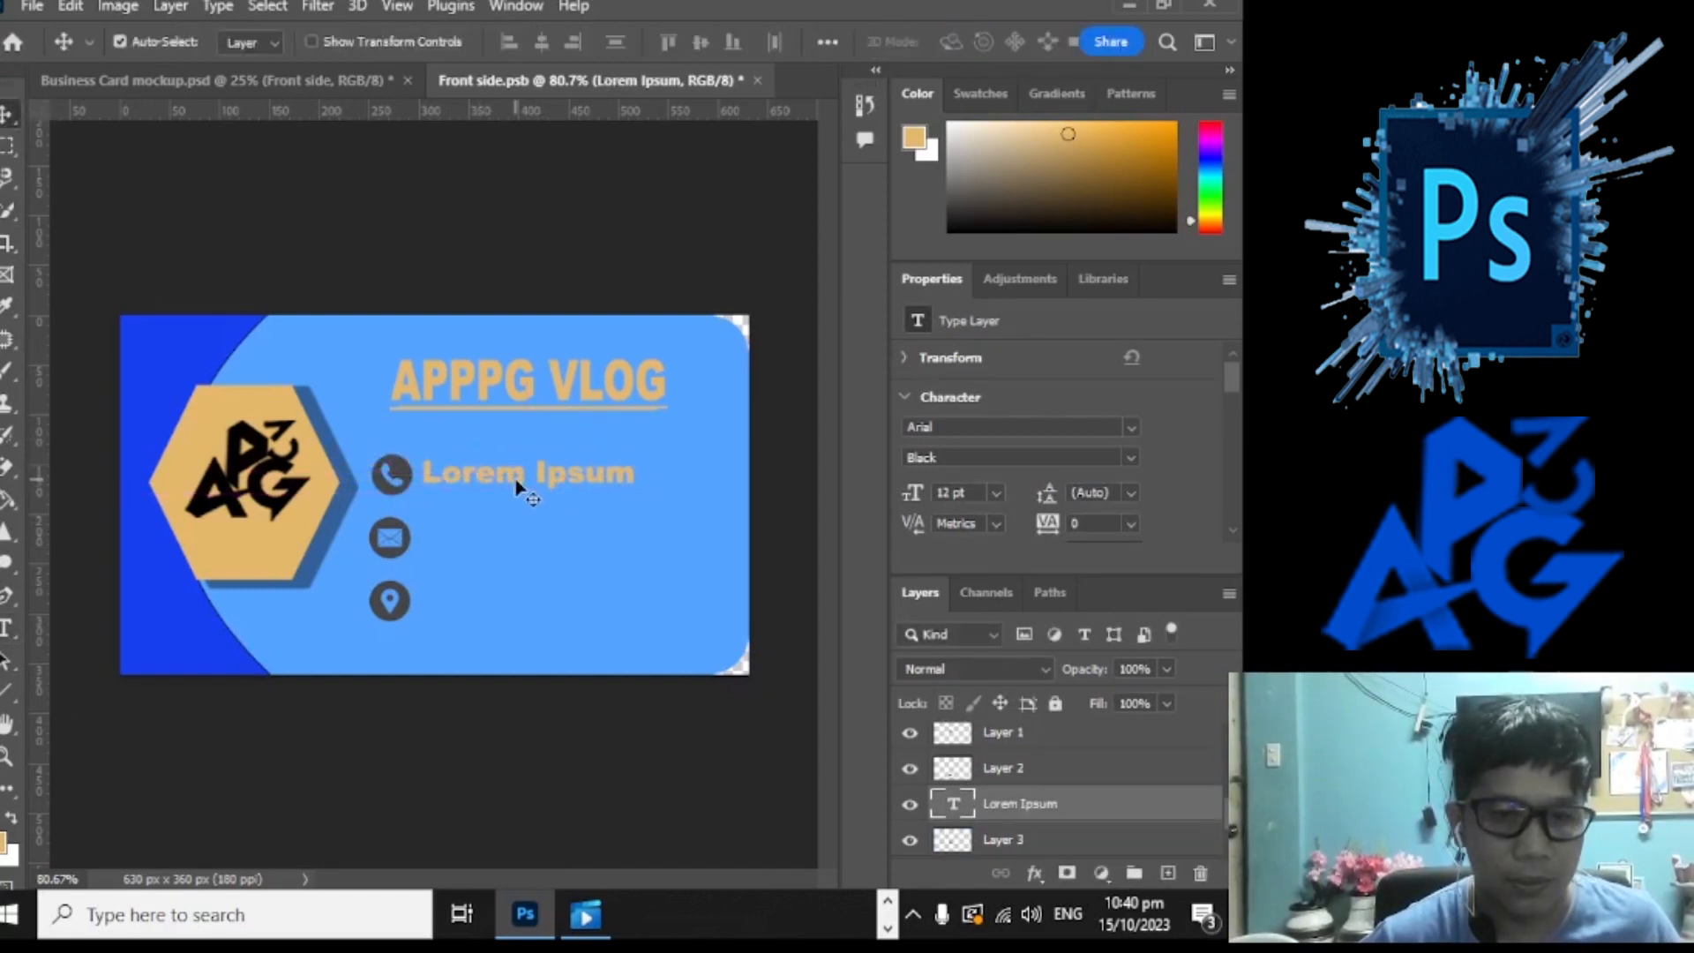
double_click(521, 477)
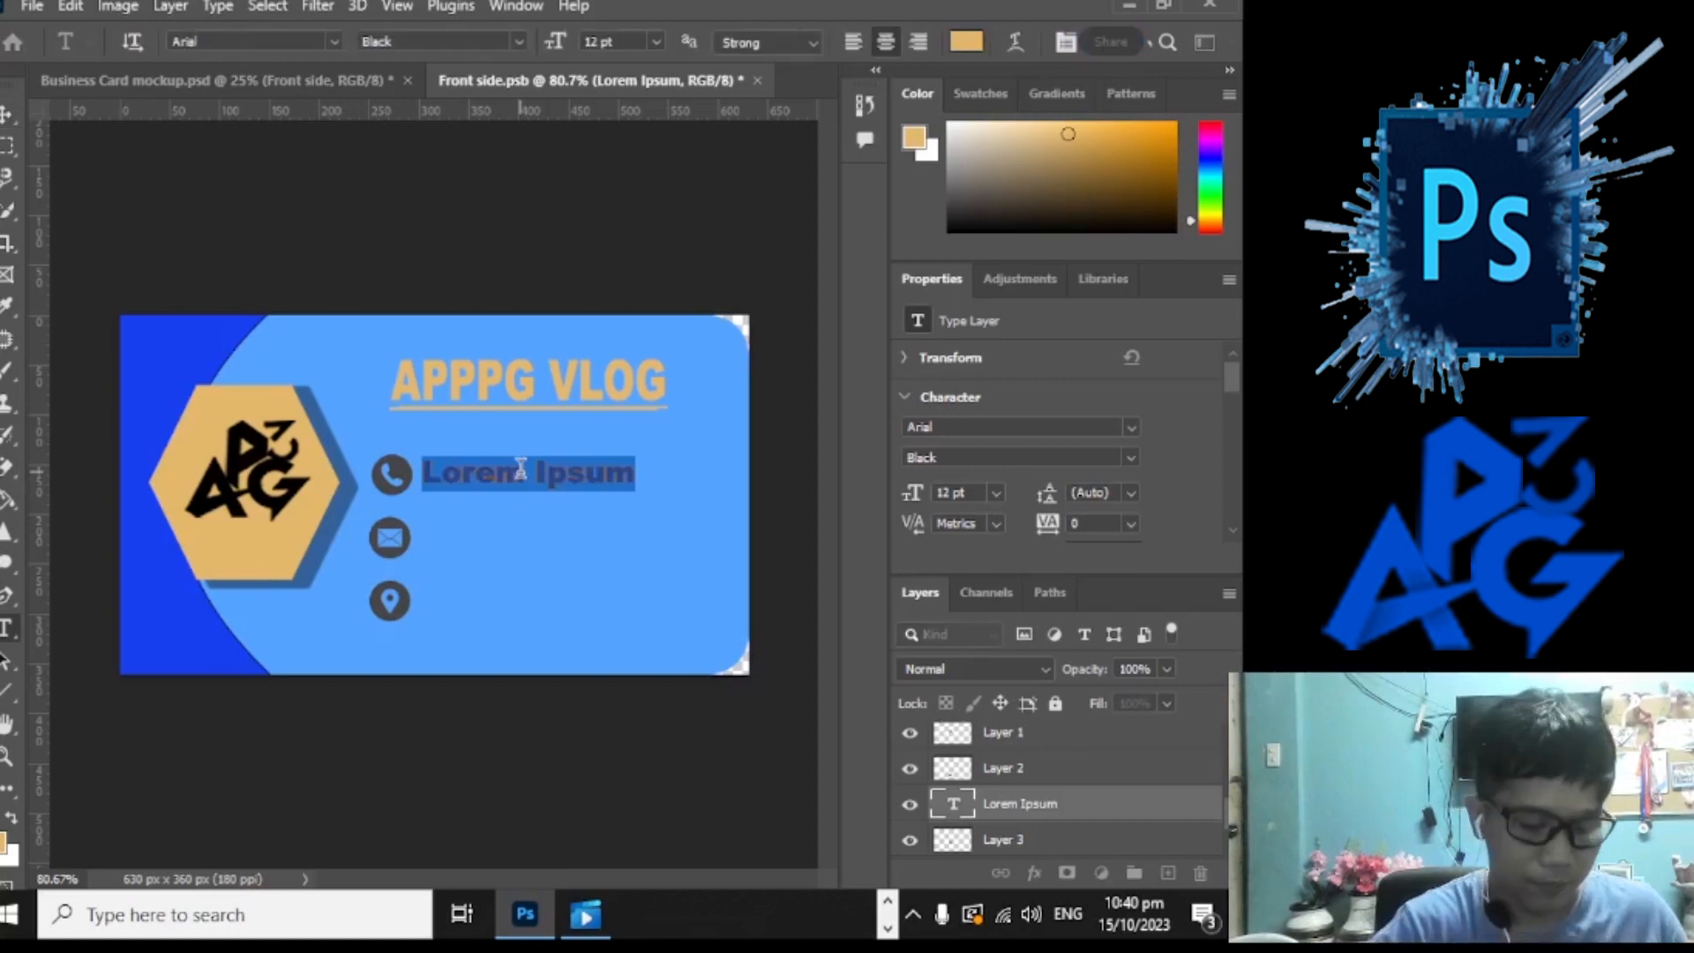
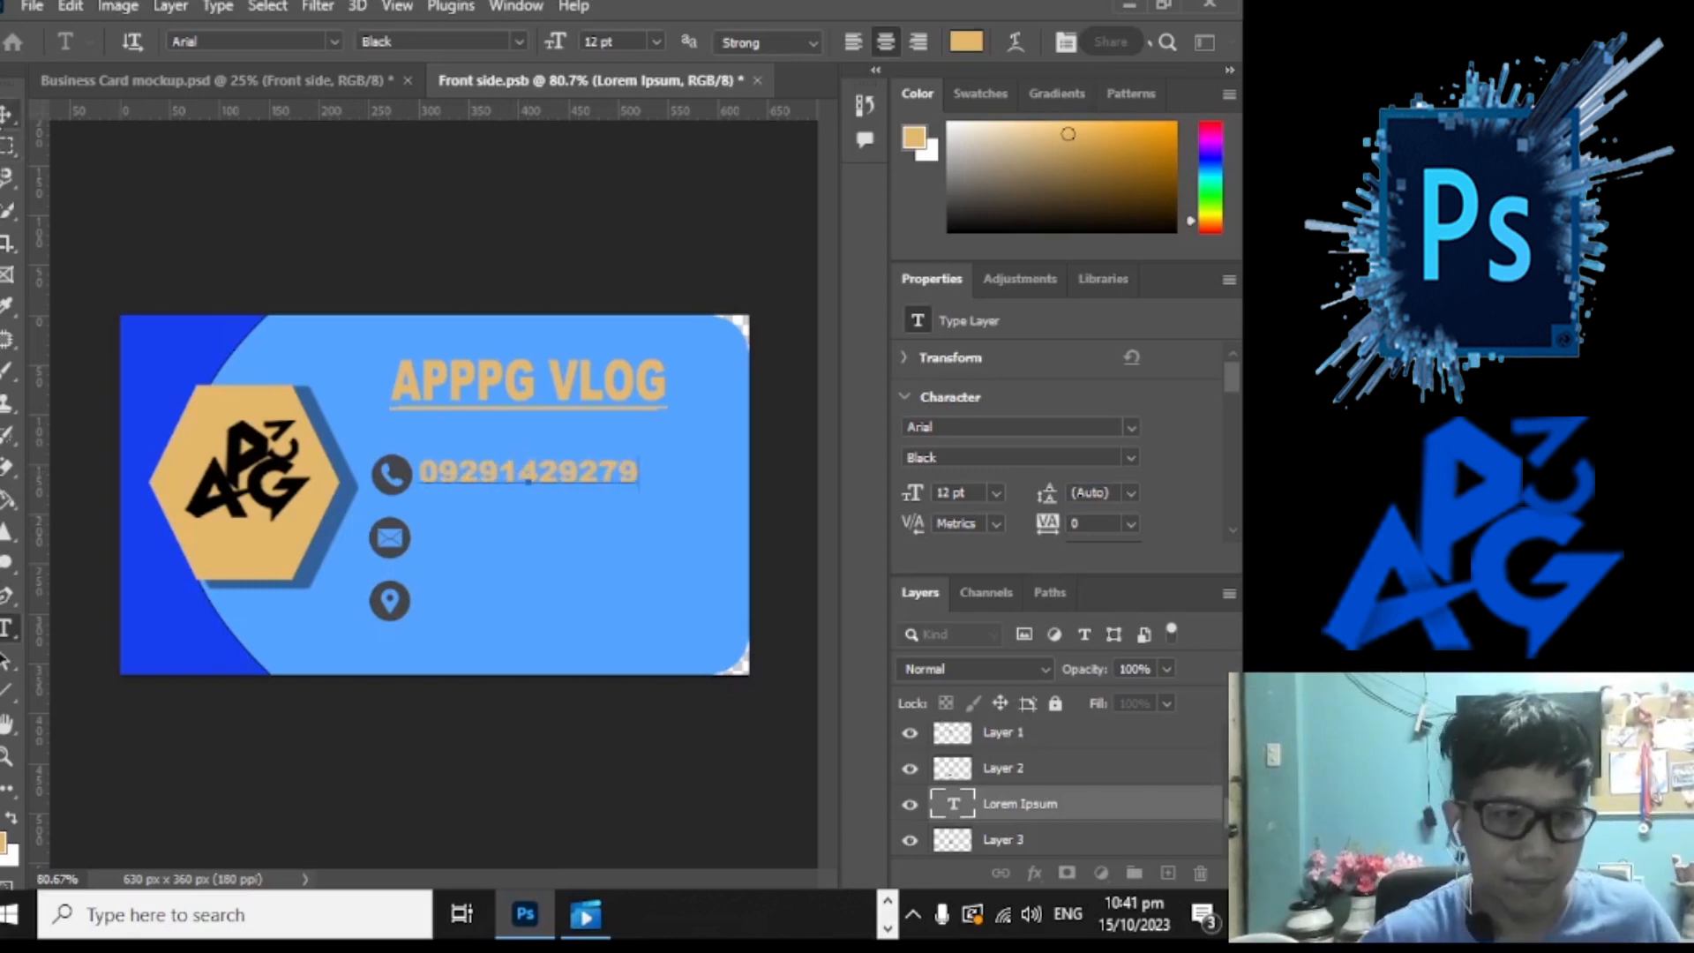
click(7, 114)
drag(493, 467, 488, 474)
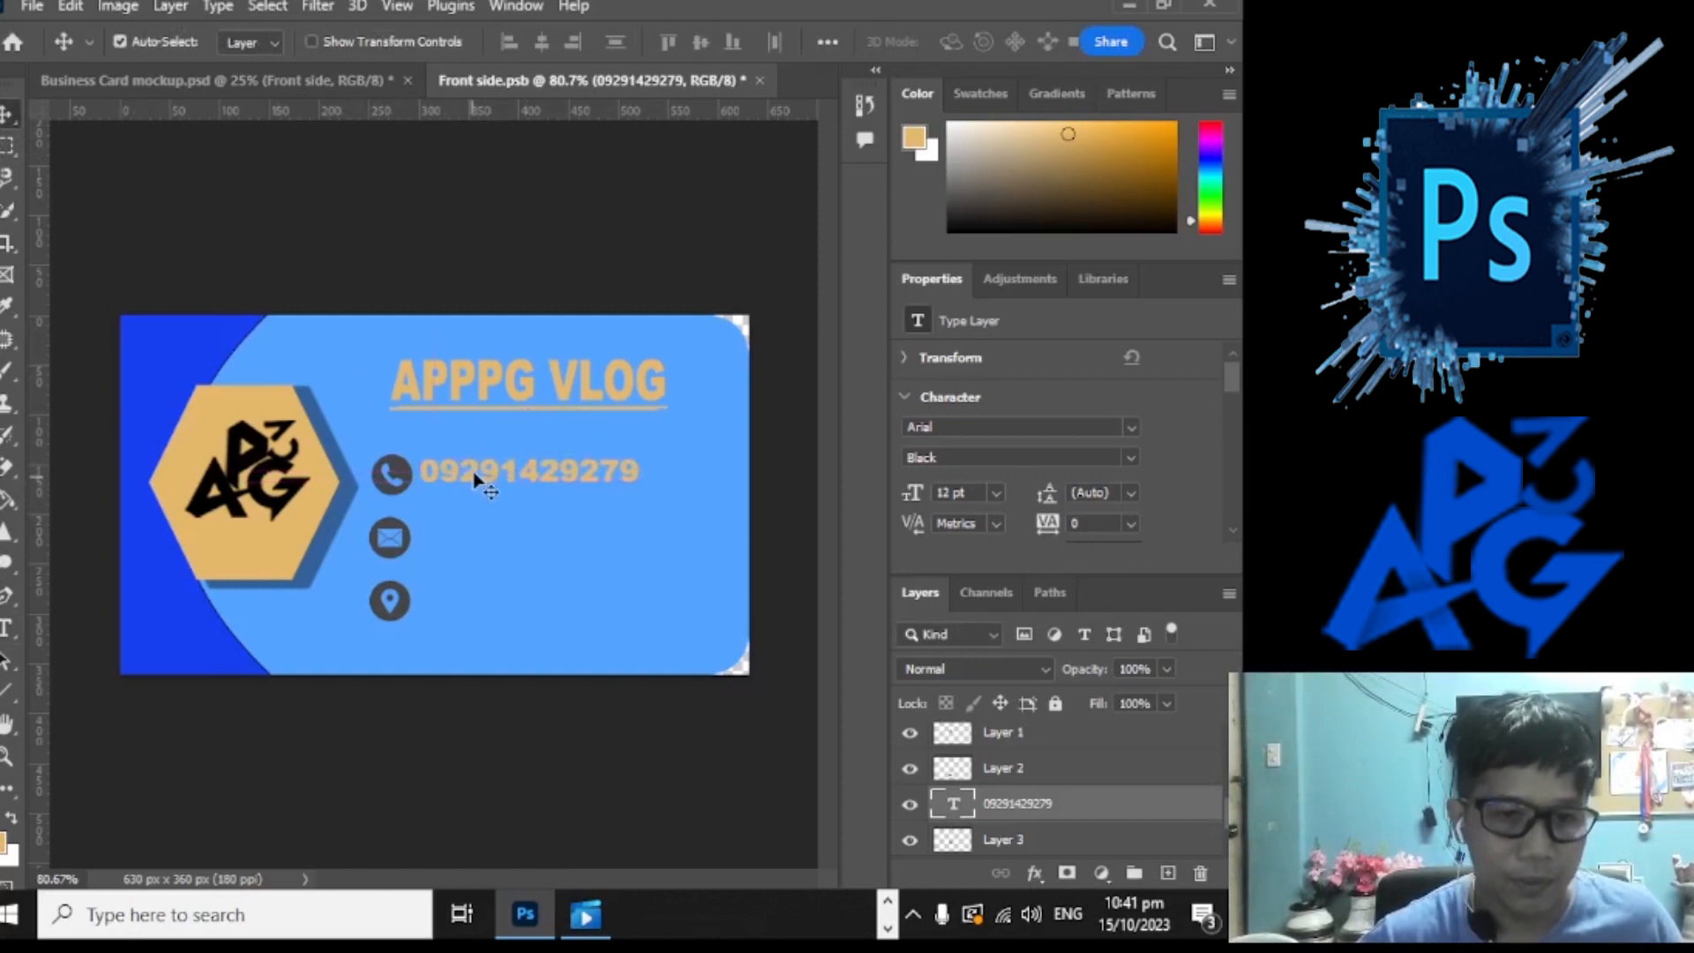
Step: Duplicate the phone line beside the mail icon and replace it with the channel's e-mail address
drag(476, 479, 483, 547)
drag(483, 541, 487, 544)
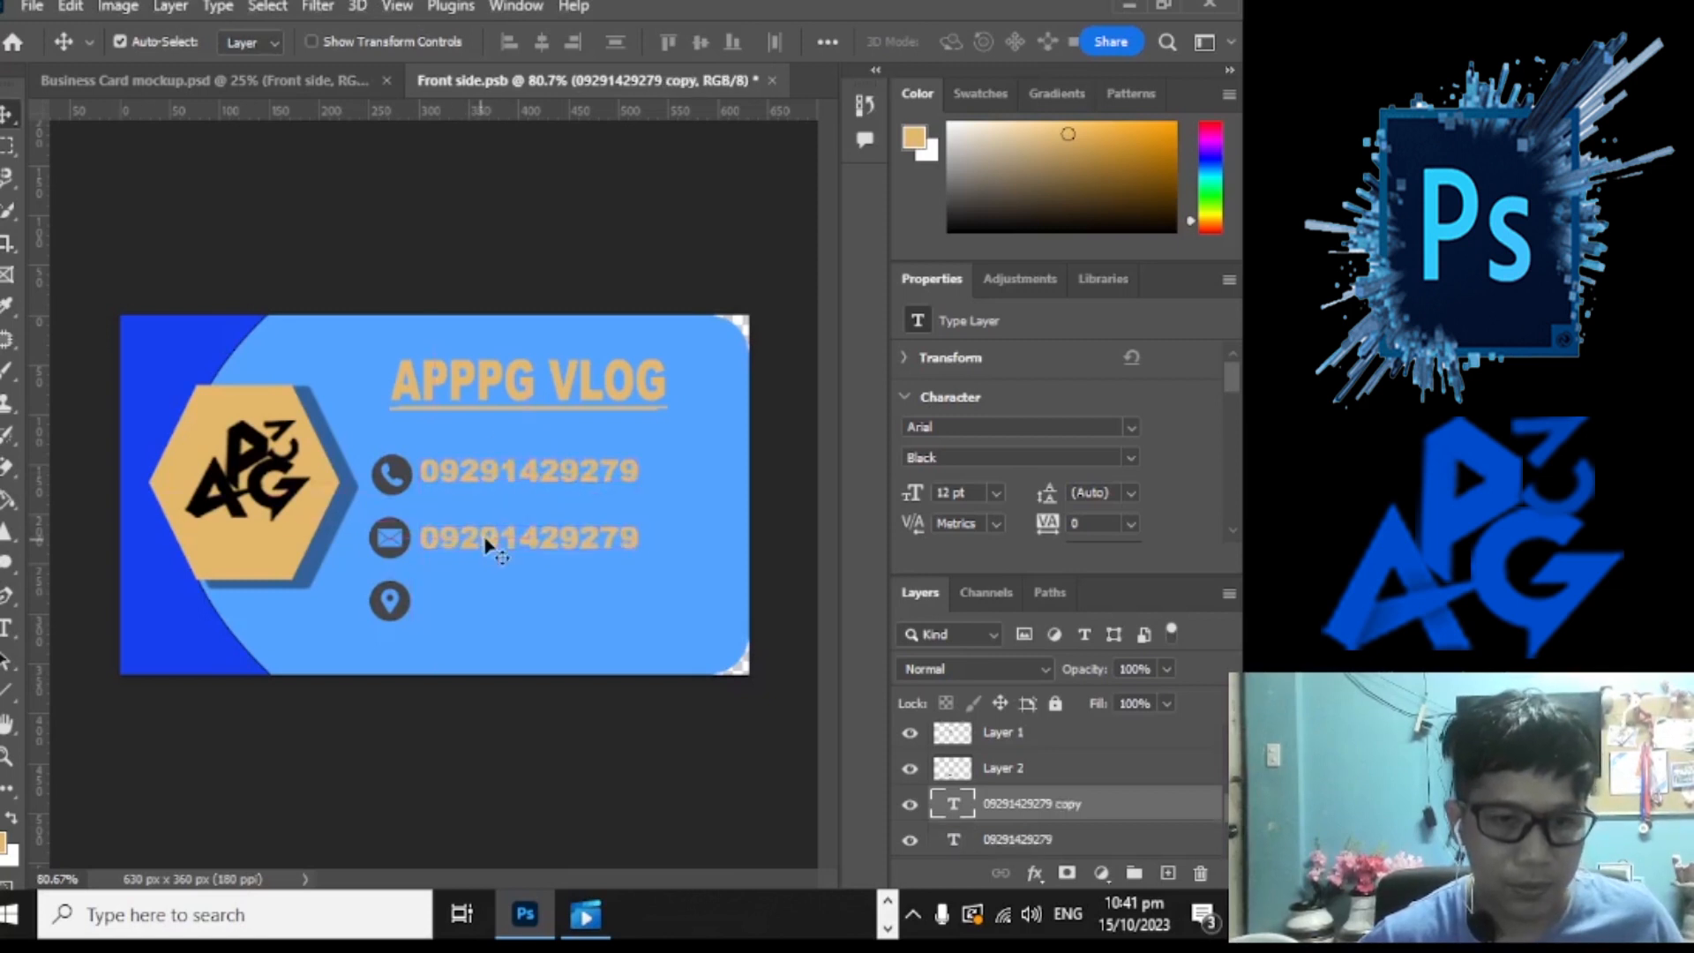
double_click(617, 540)
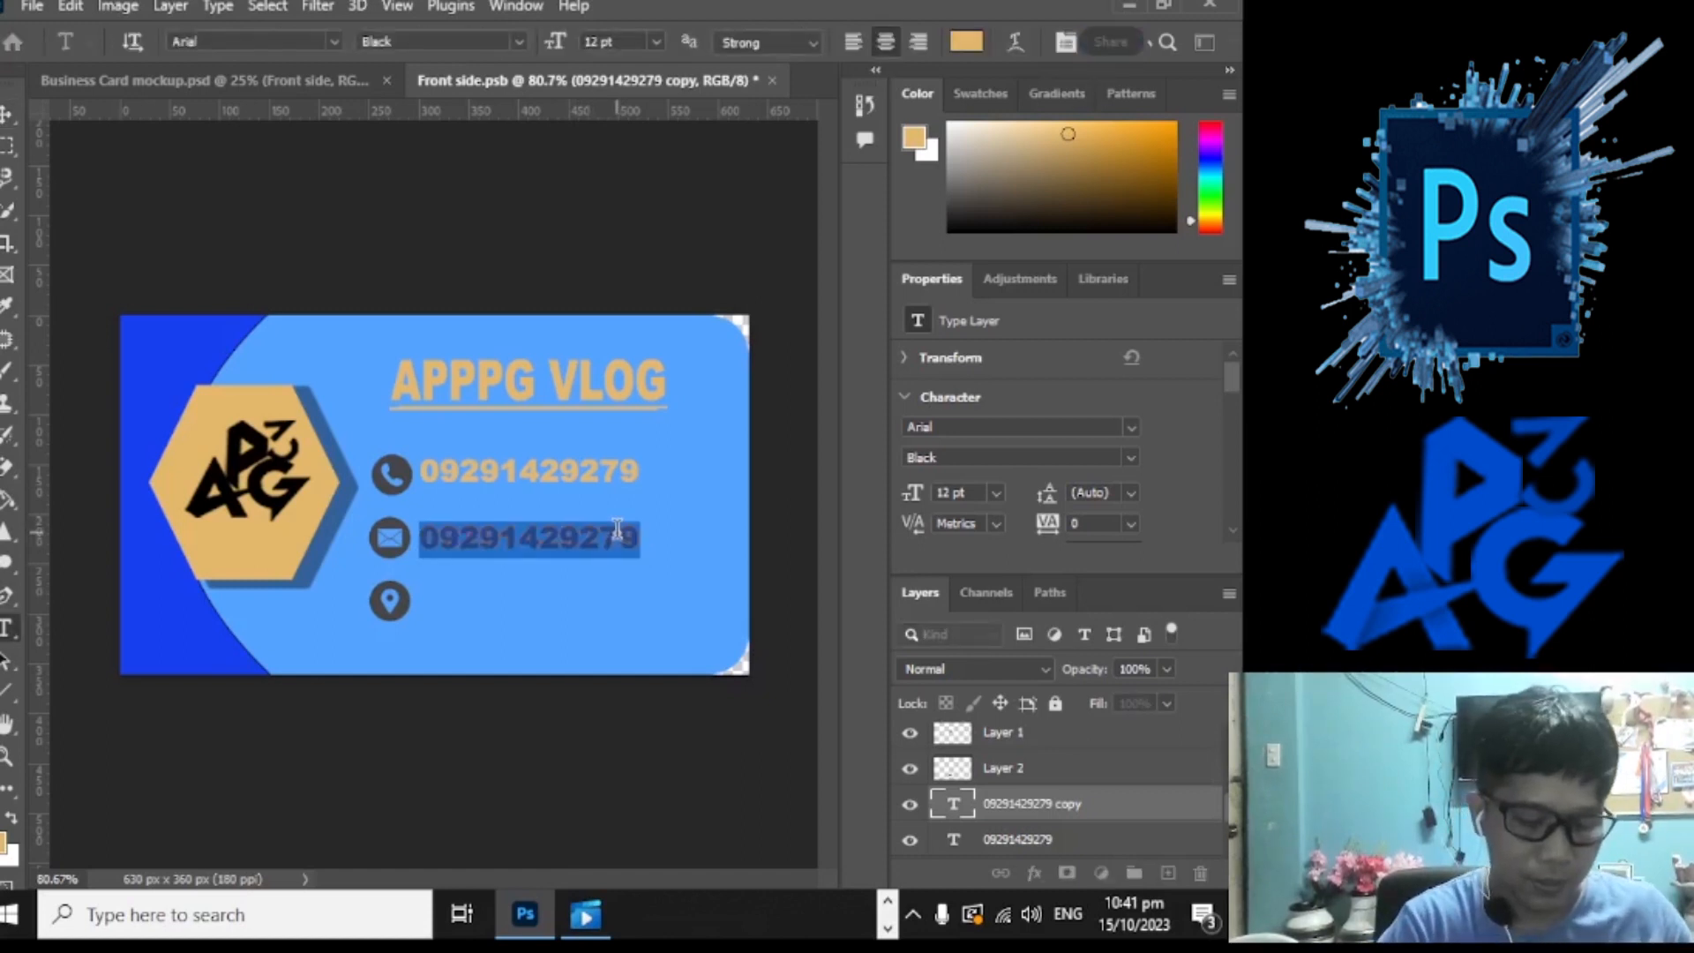
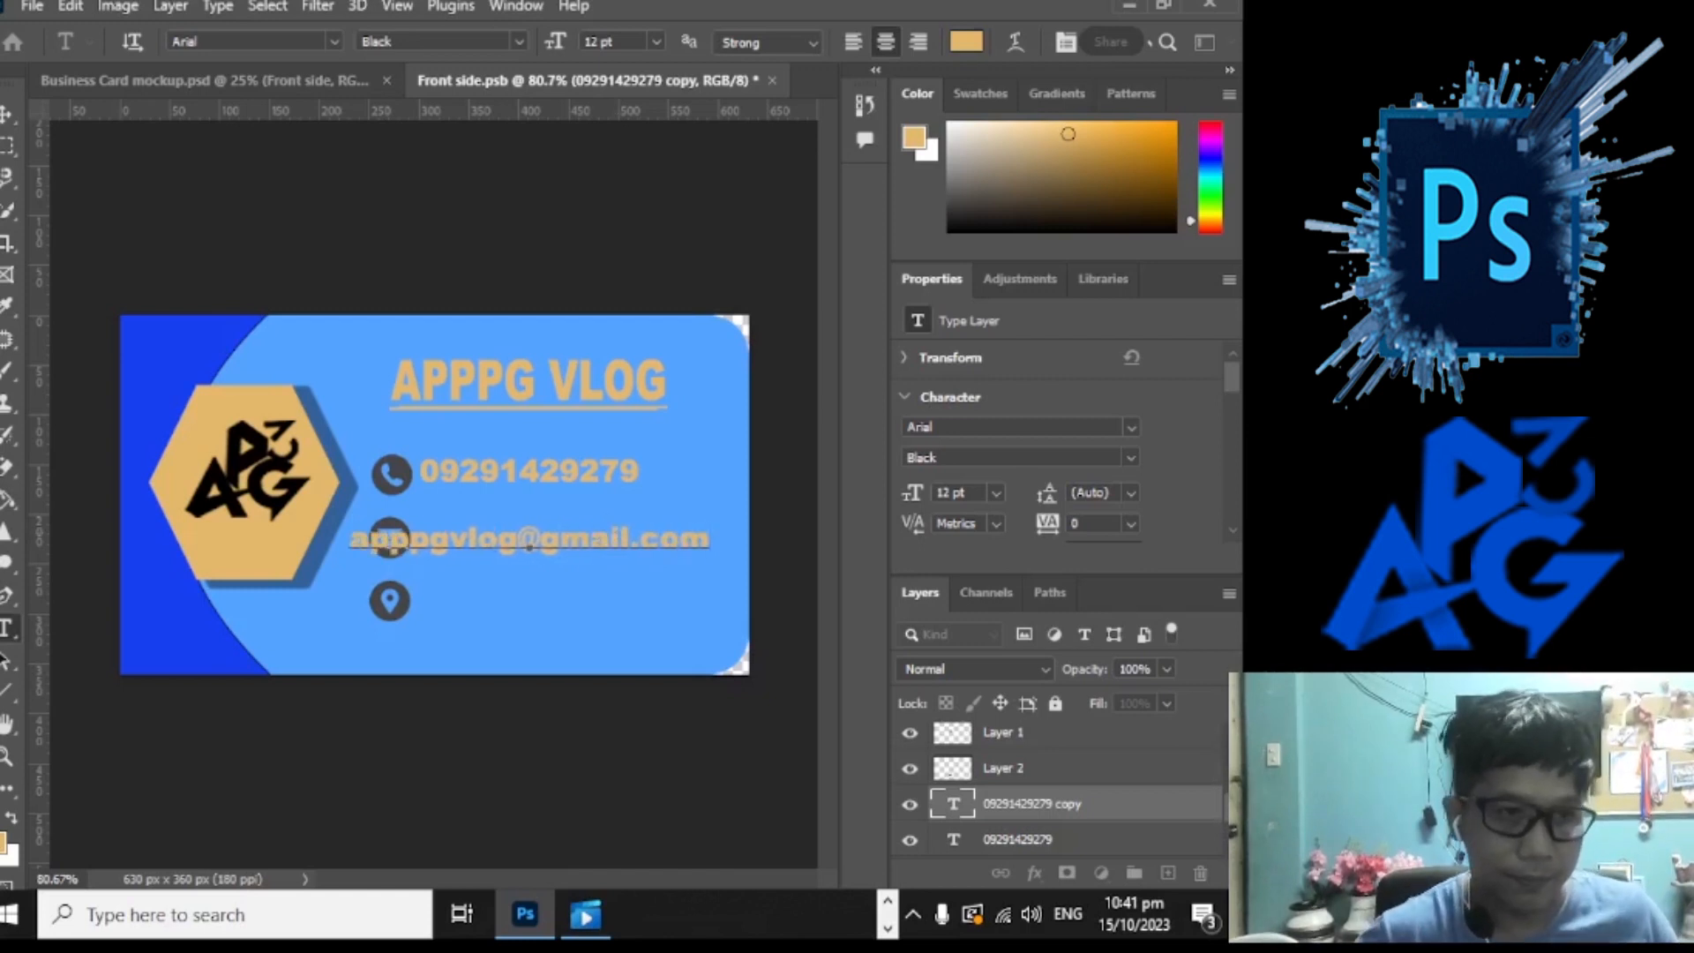
click(8, 115)
drag(456, 545, 535, 608)
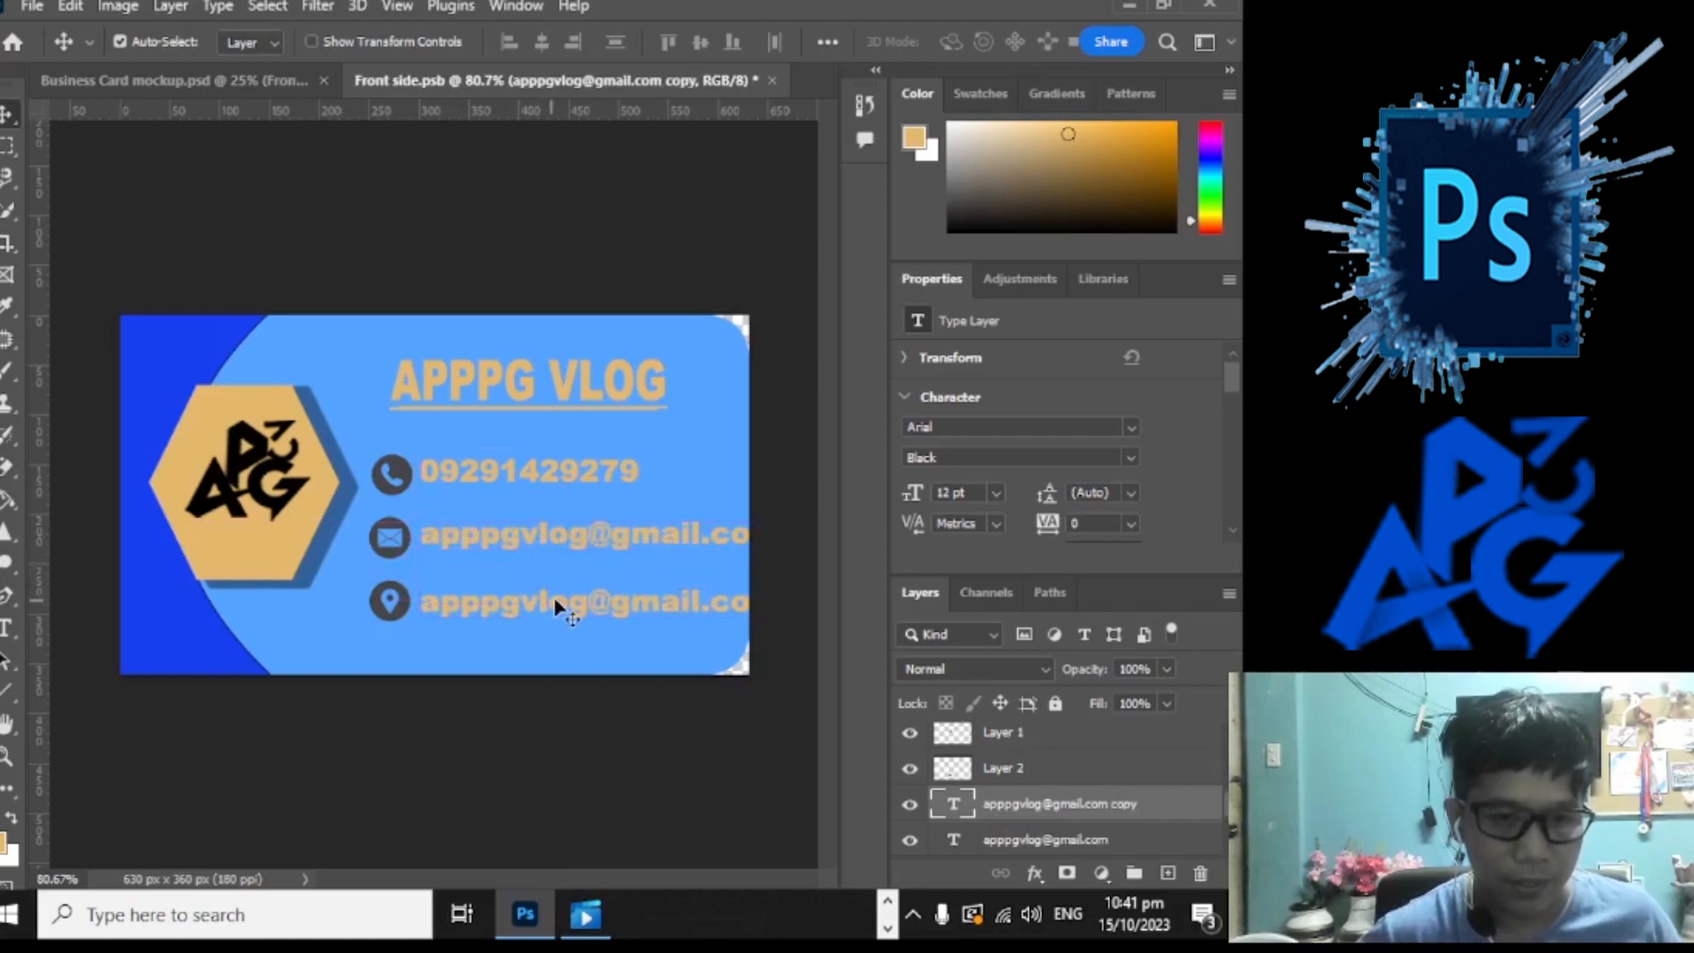
Step: Retype the line beside the location pin as 'Philippines' and align it with the lines above
double_click(558, 607)
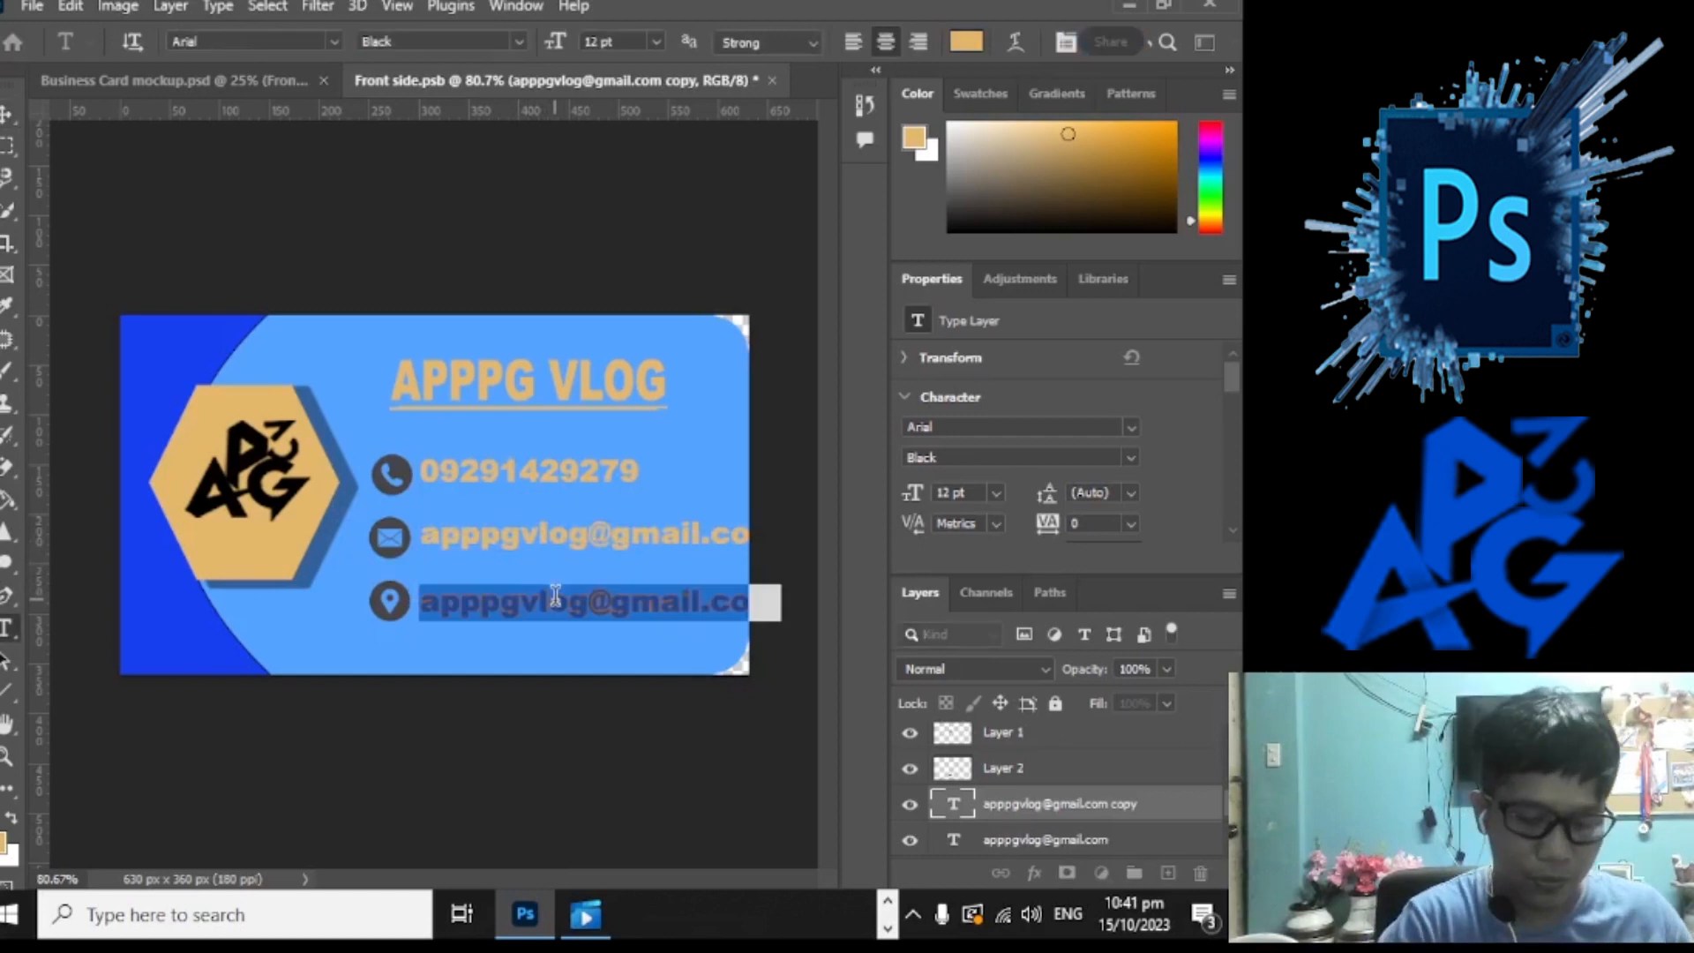
text(Philippines)
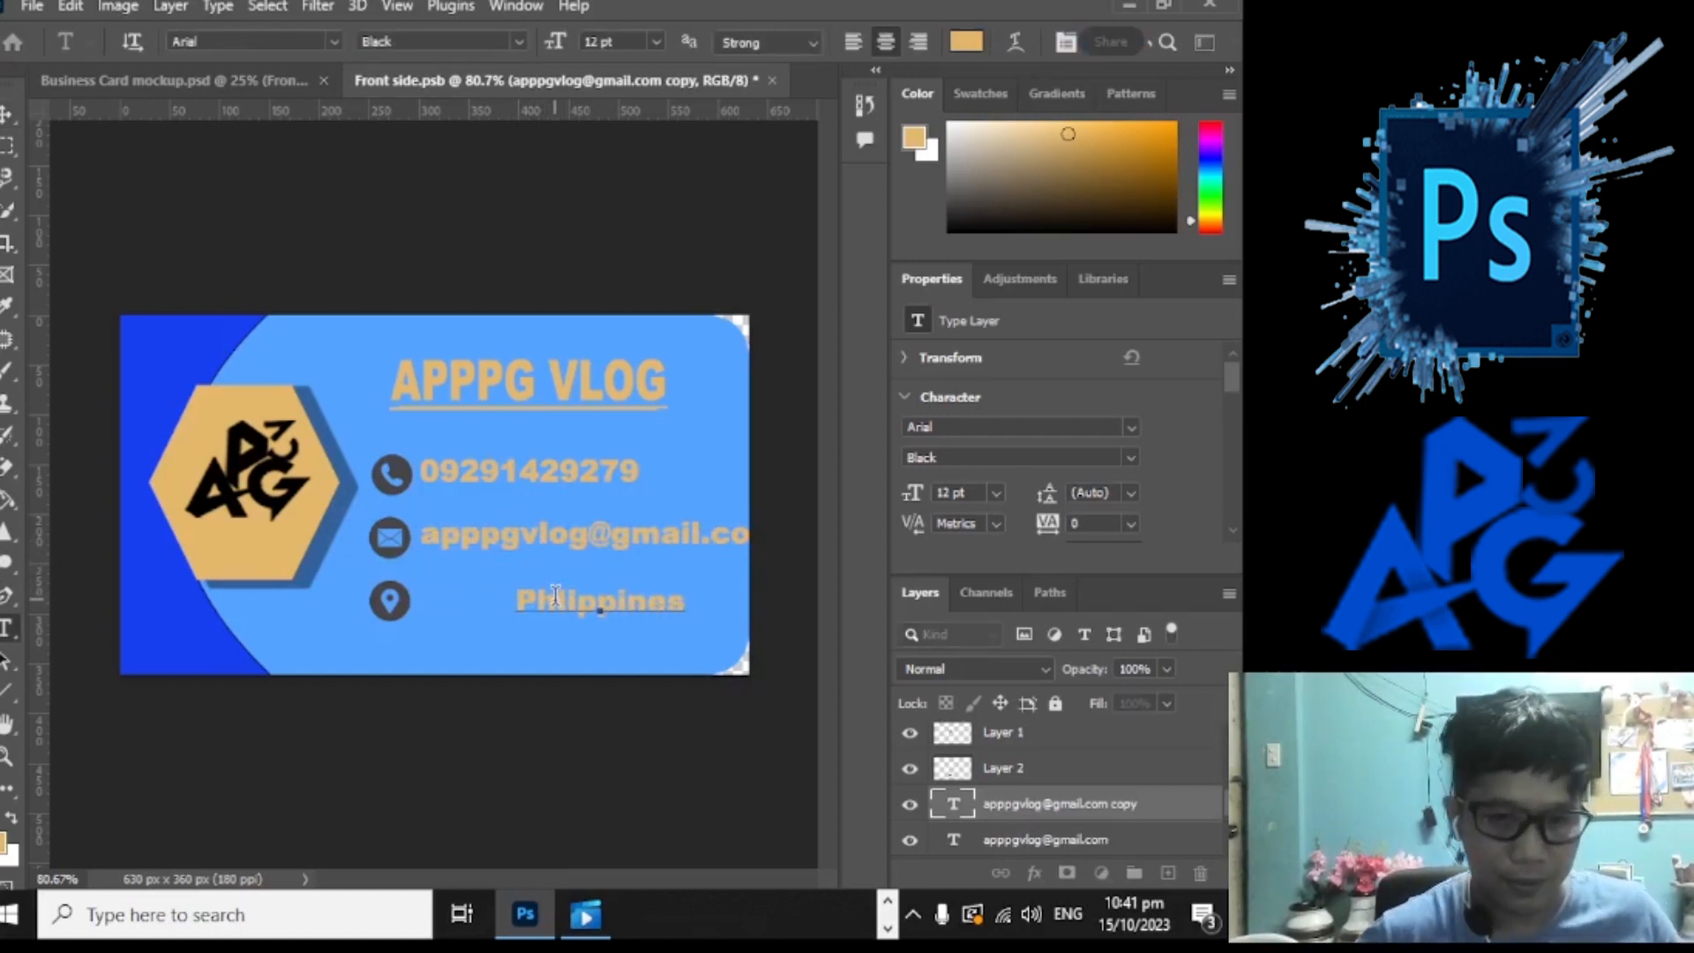
click(9, 115)
drag(560, 597, 458, 598)
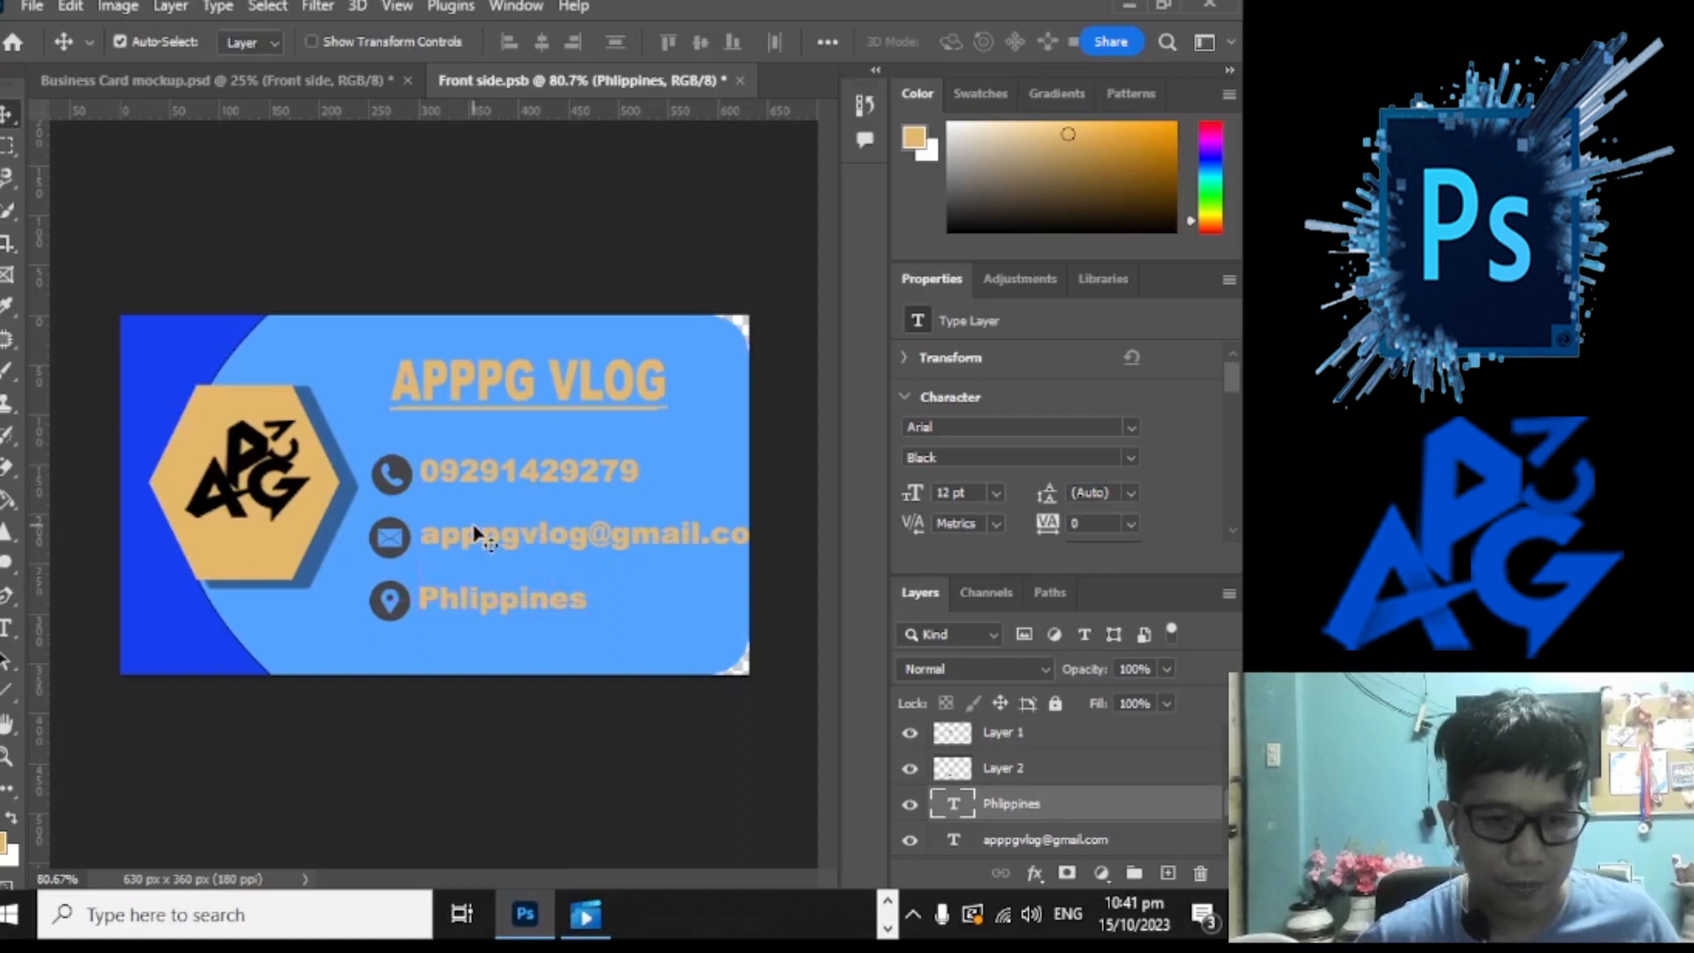
Step: Scale the e-mail line to about 83% to fit the card, then save Front side.psb
double_click(484, 527)
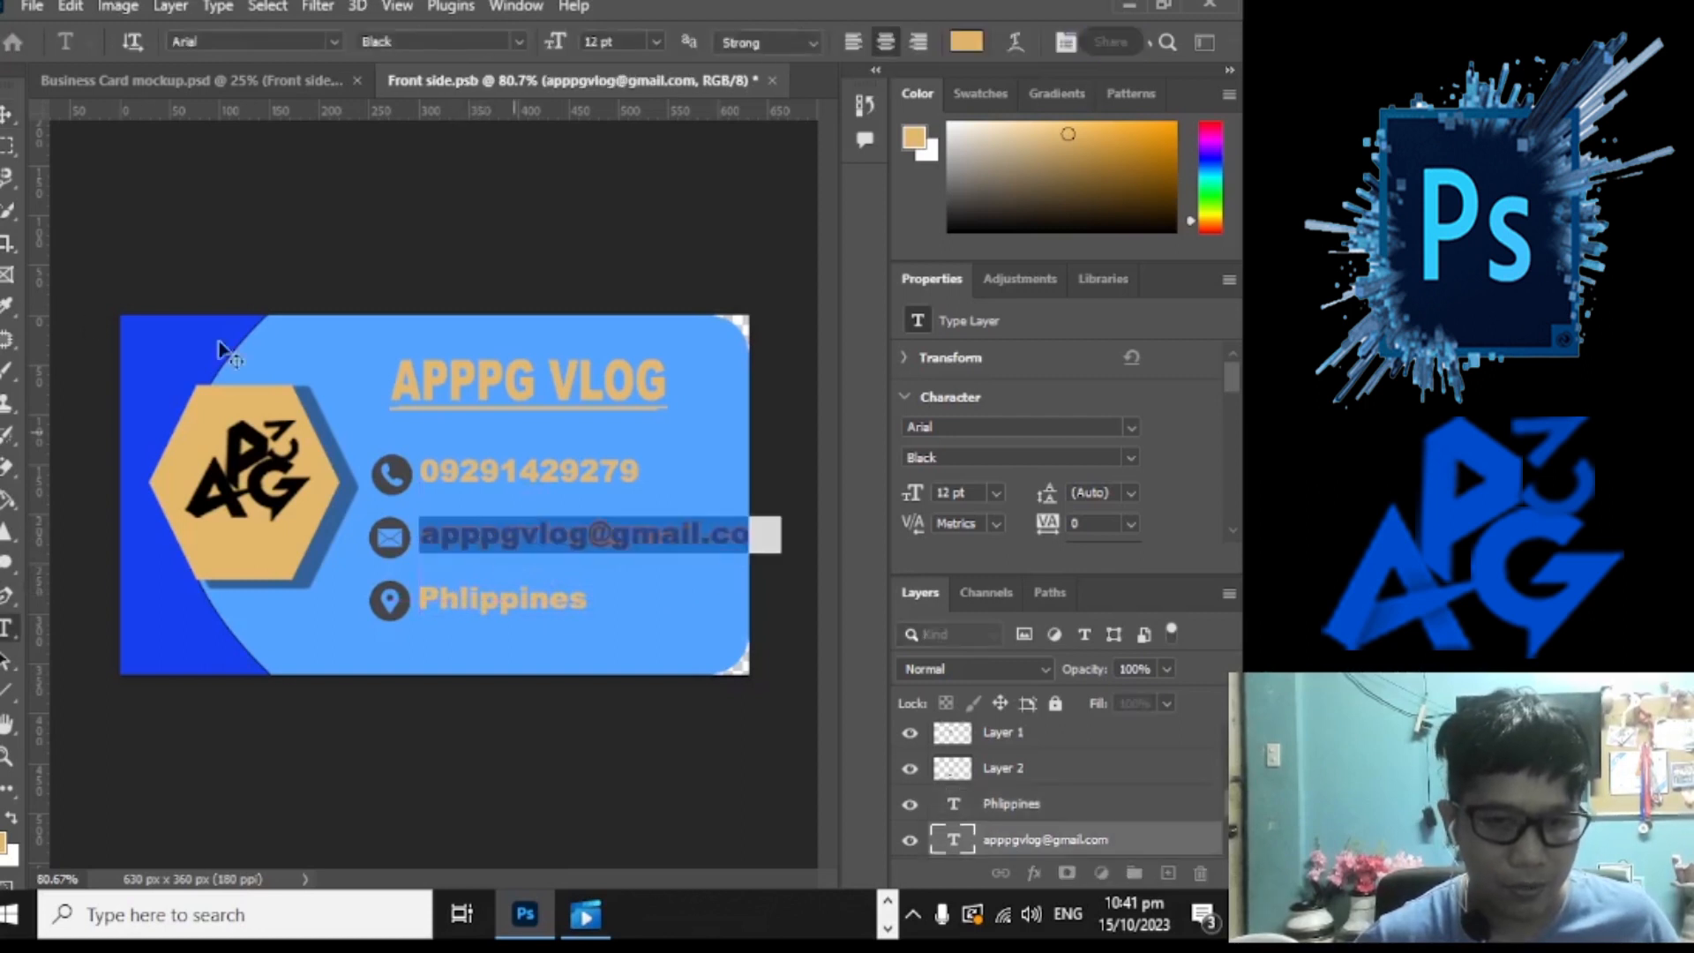
click(3, 118)
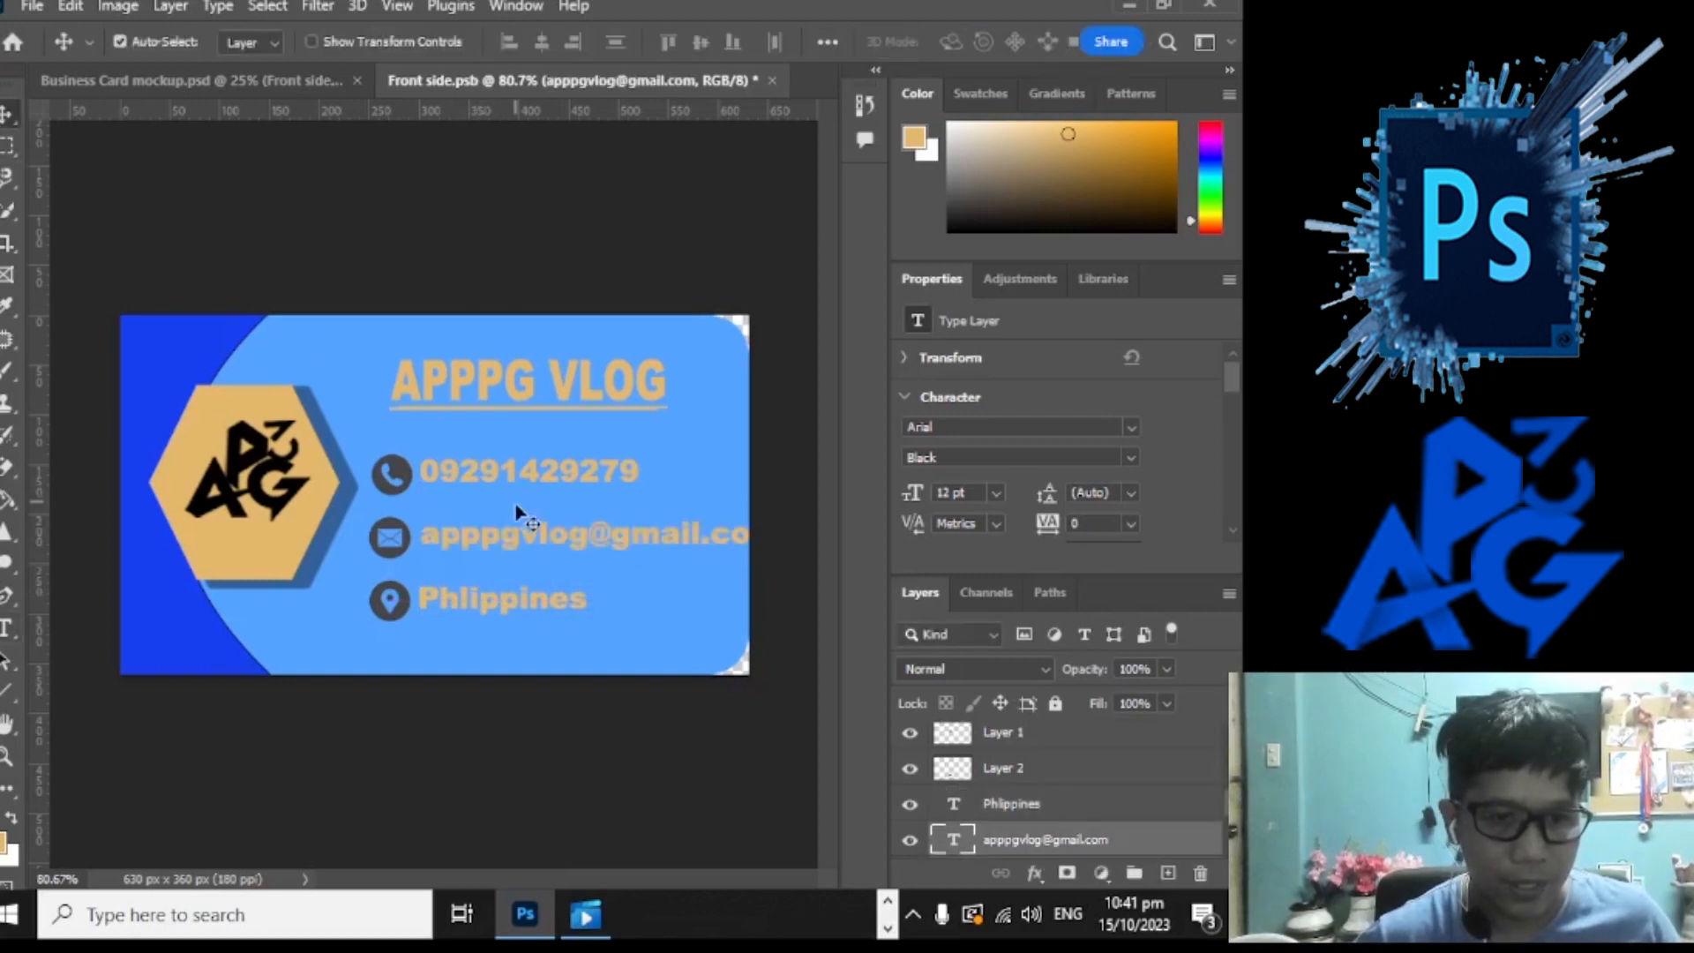
key(ctrl+t)
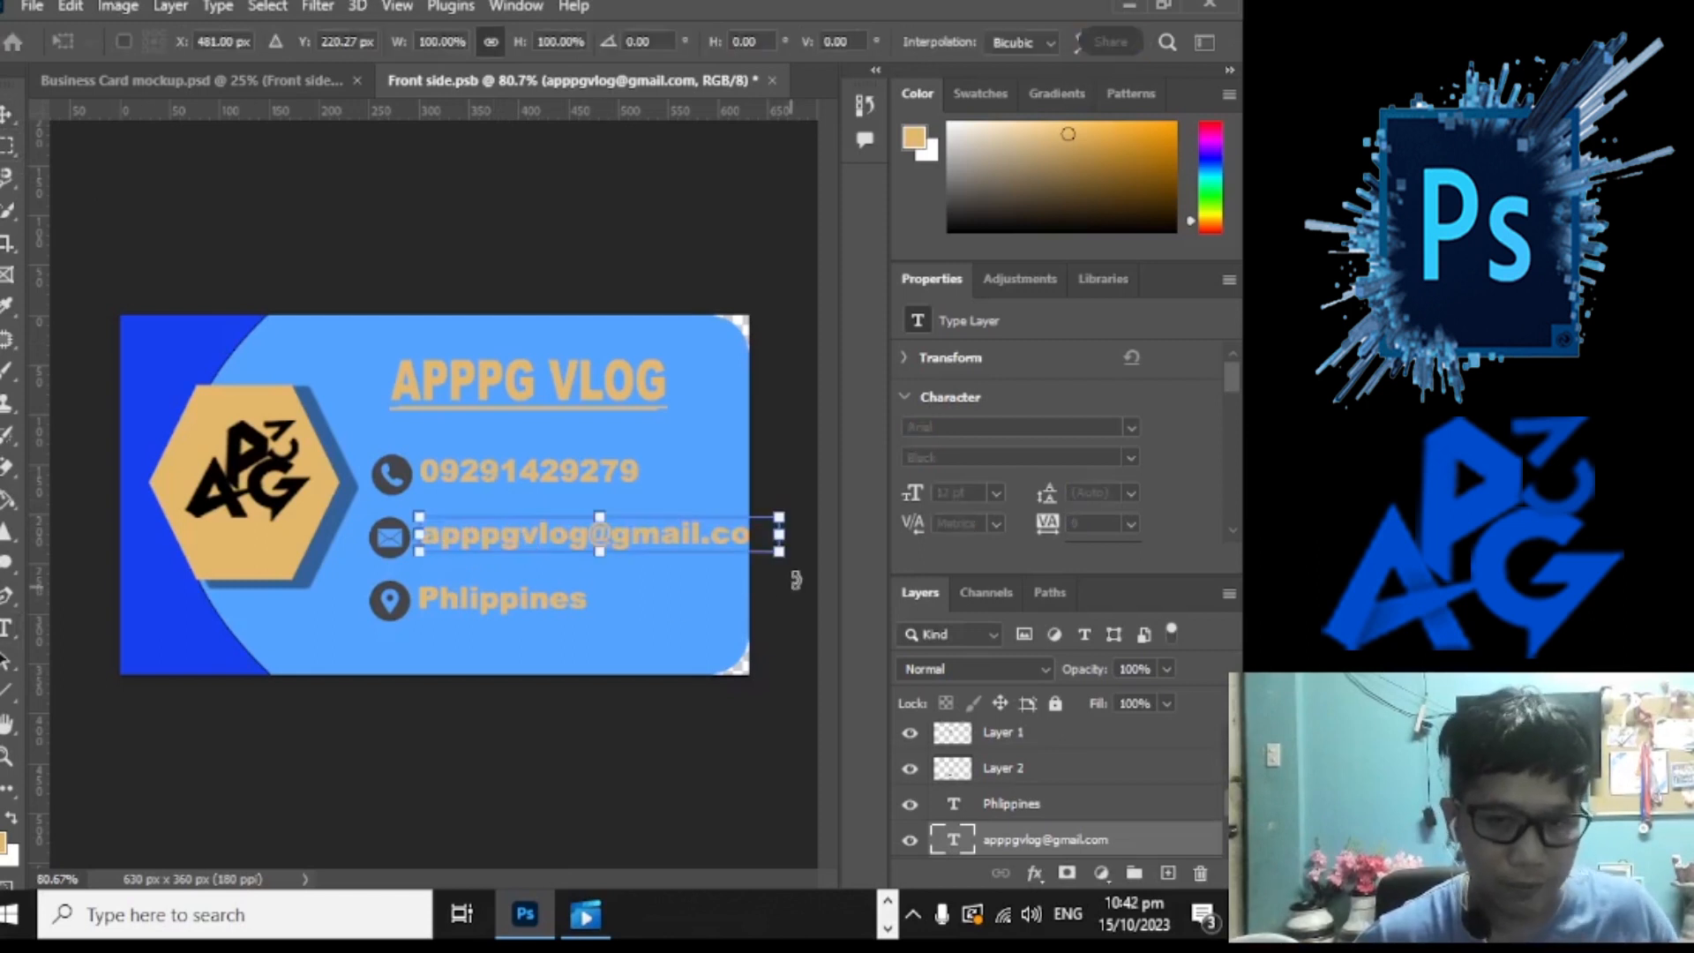
drag(795, 560, 723, 571)
drag(645, 529, 583, 537)
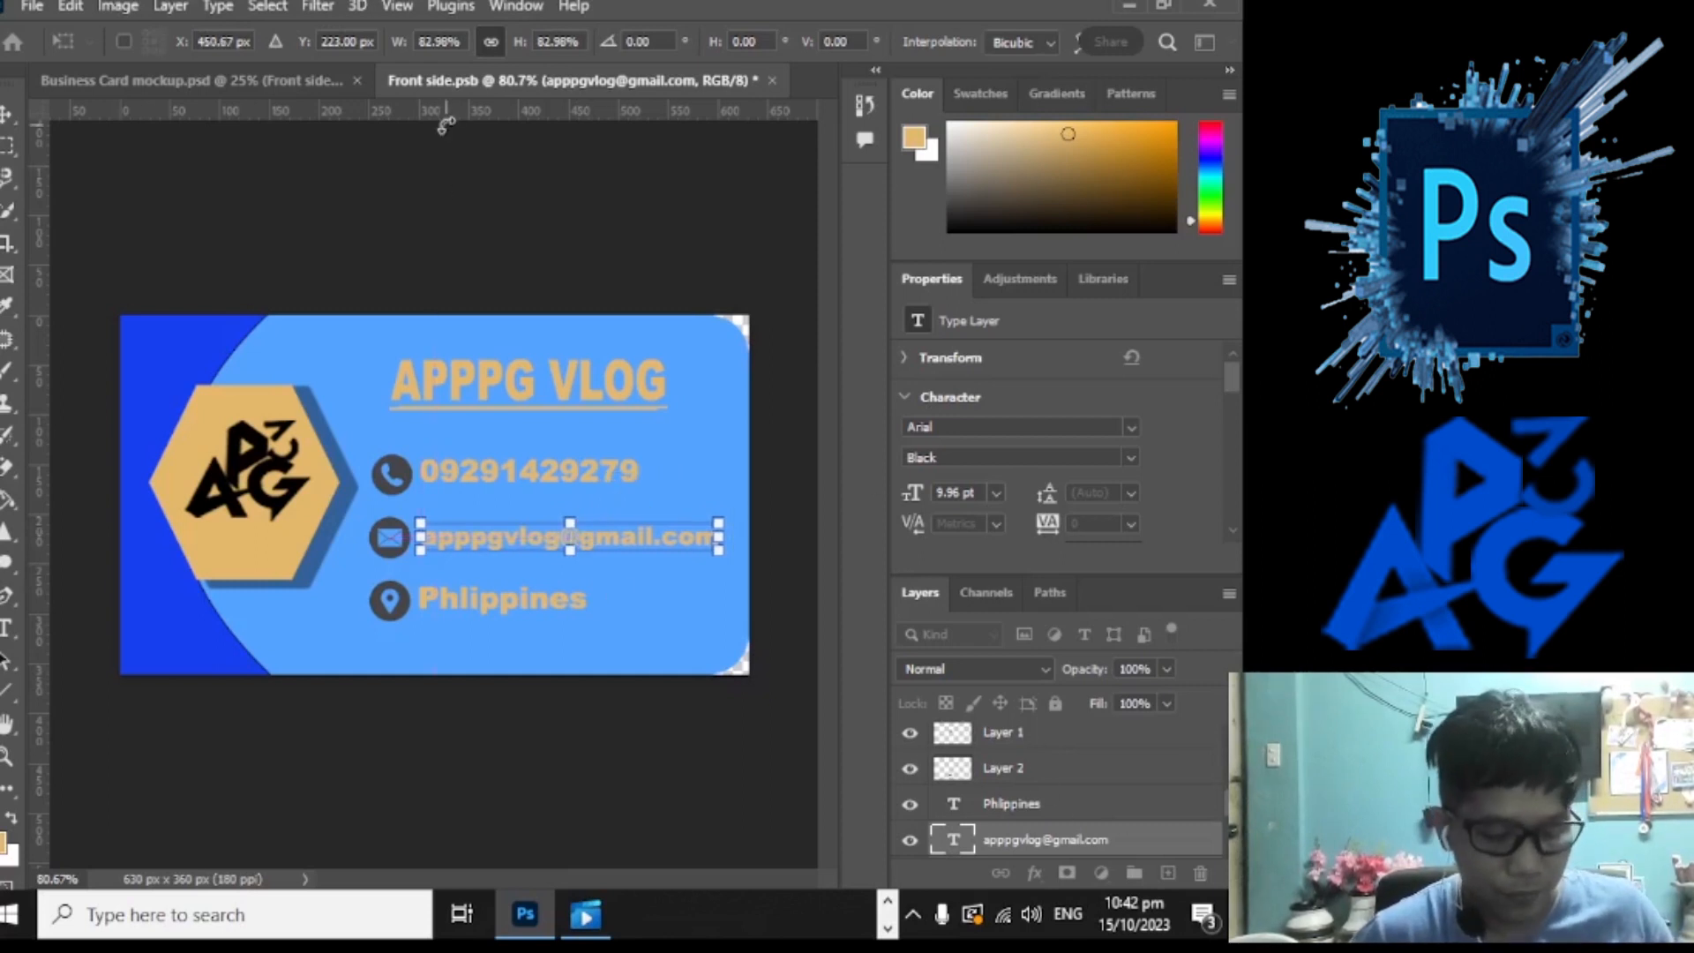
key(ctrl+s)
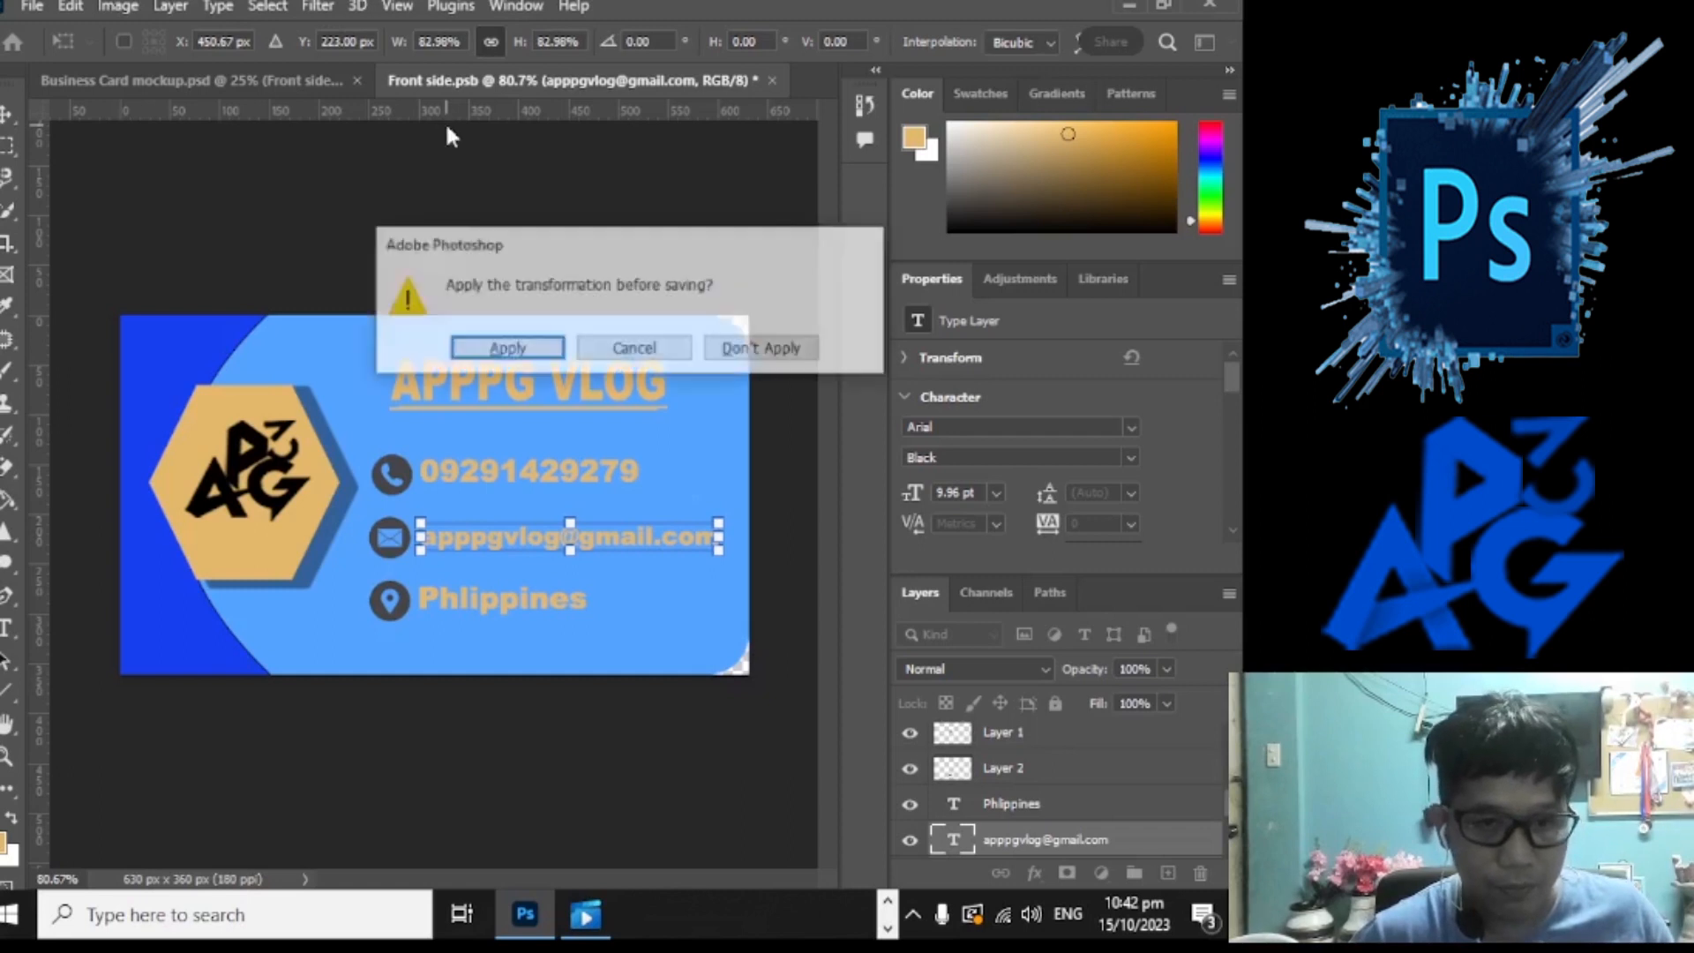
click(503, 344)
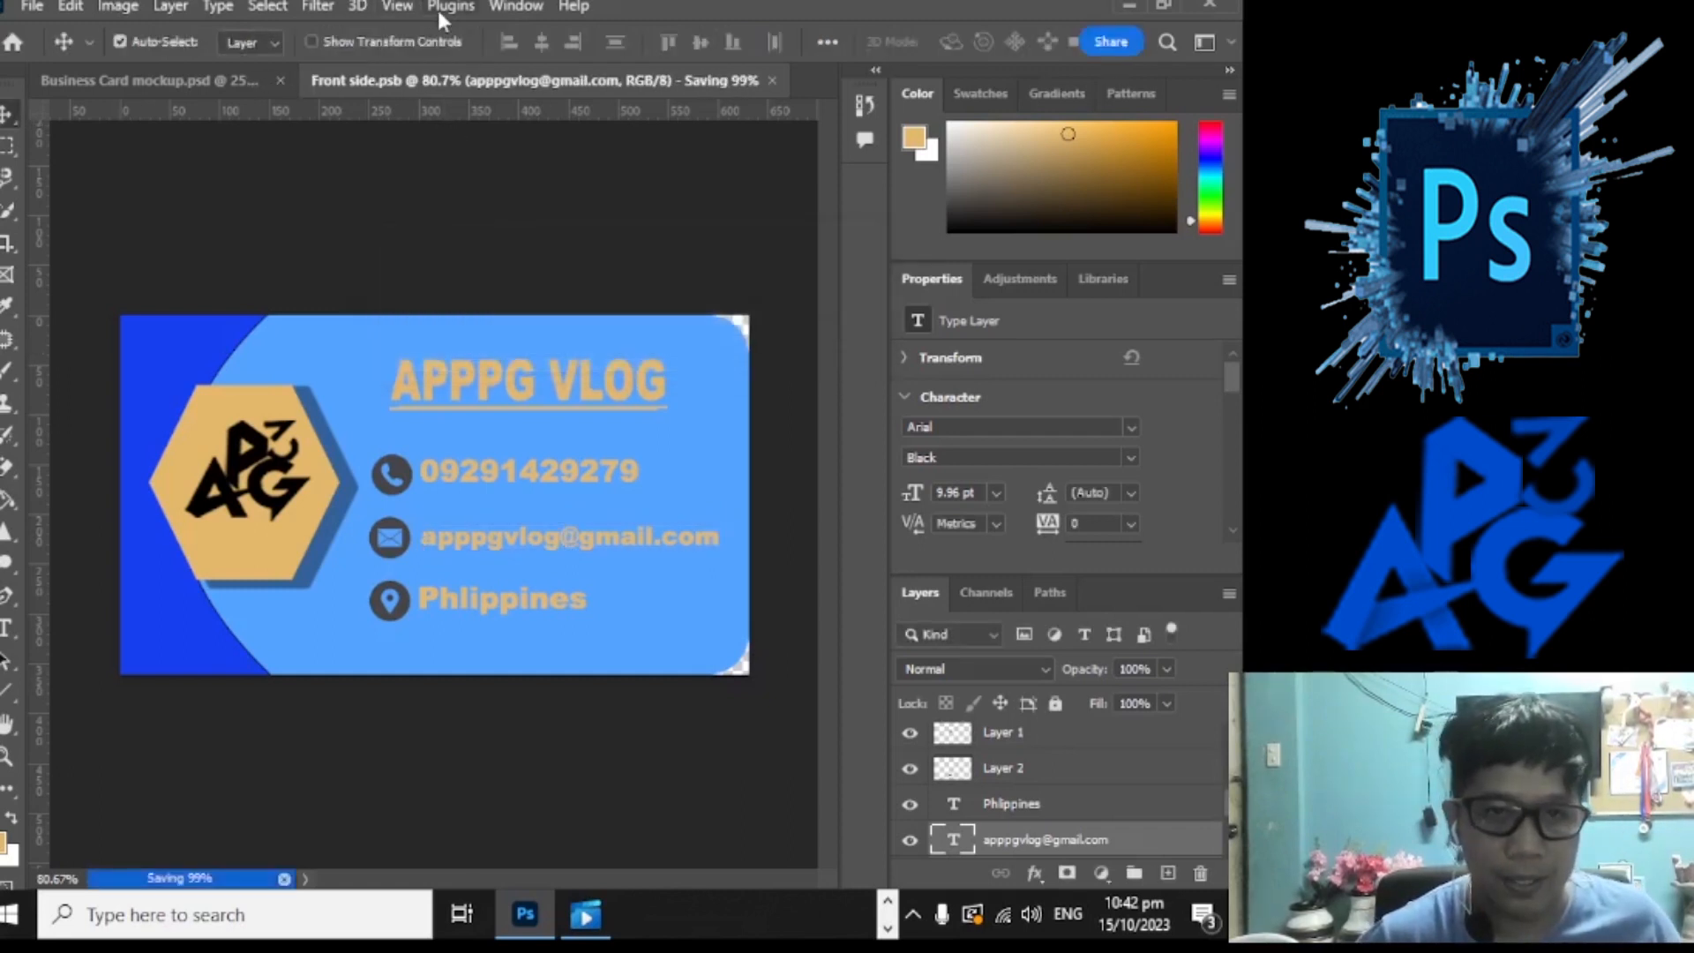
Step: Inspect the finished blue-and-tan front design in Business Card mockup.psd, zooming in and out
click(273, 78)
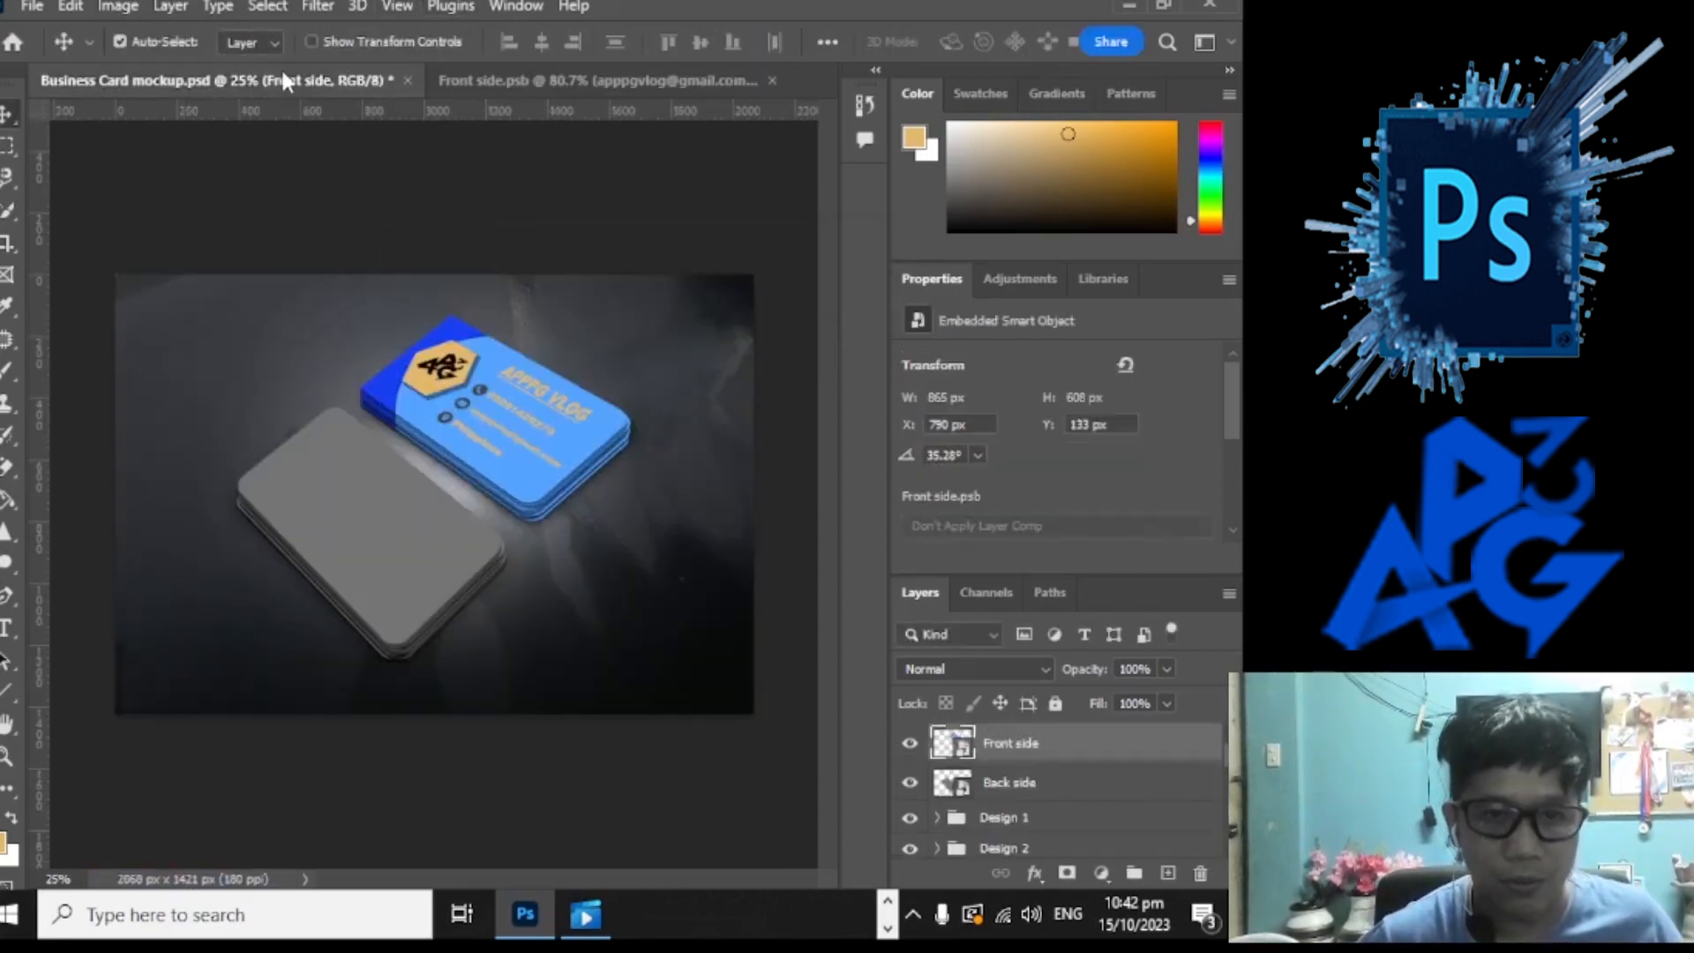
scroll(553, 418, up, 5)
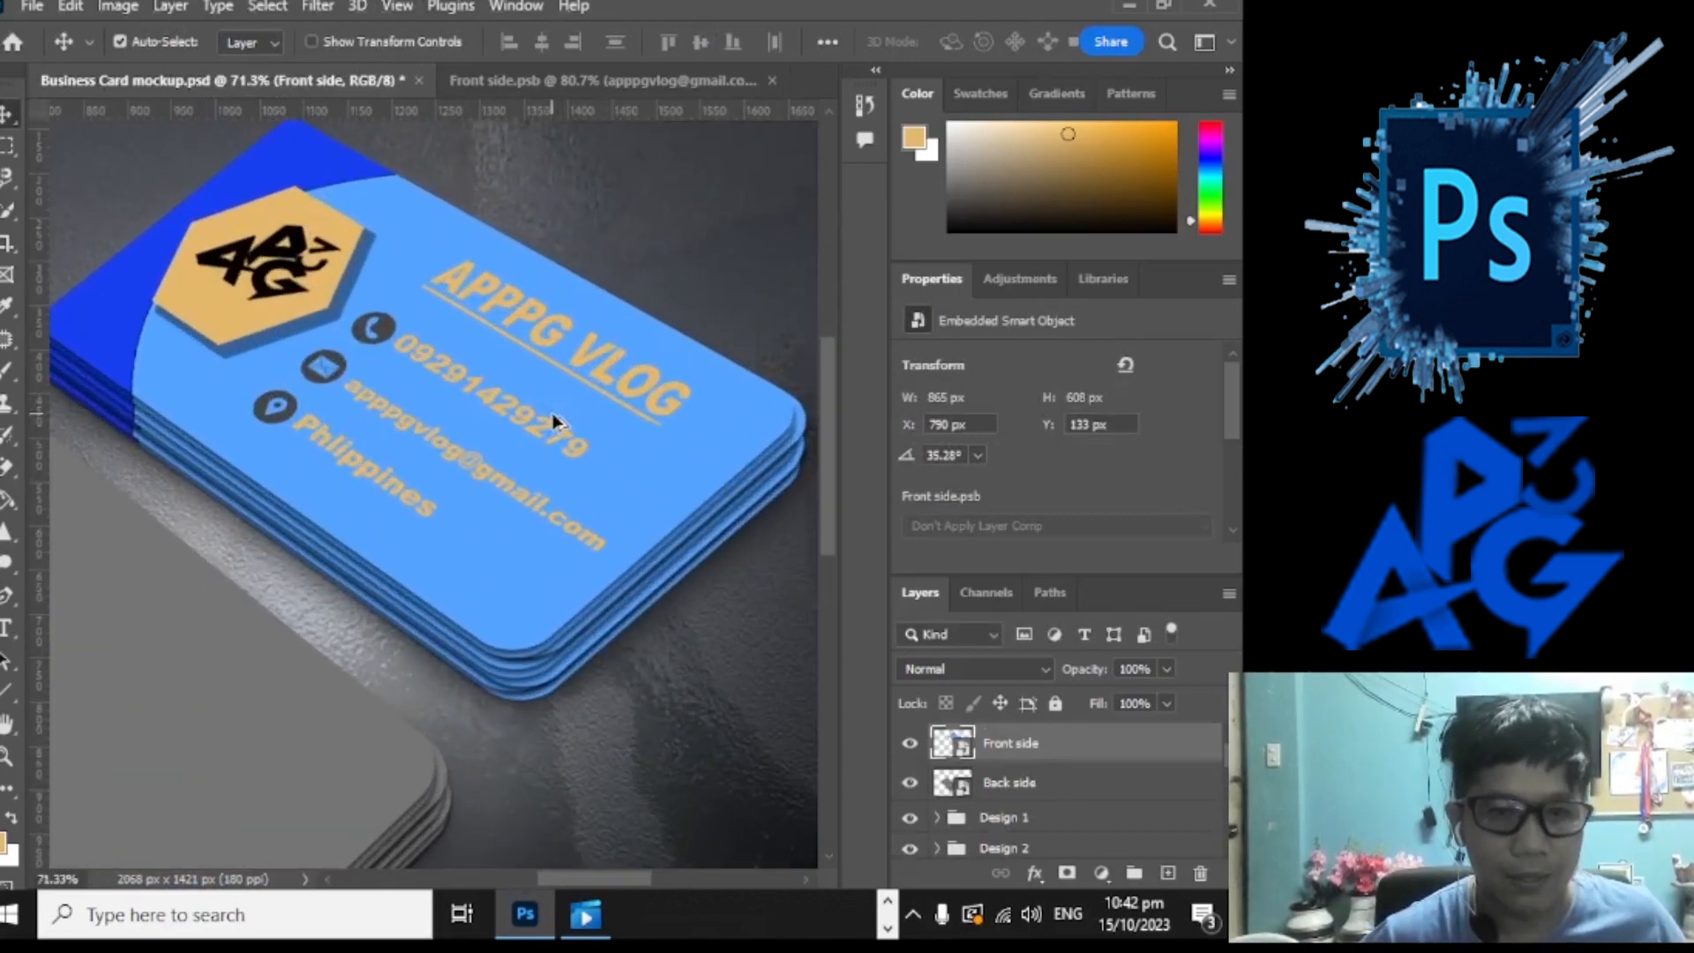
scroll(552, 413, down, 3)
scroll(553, 413, down, 2)
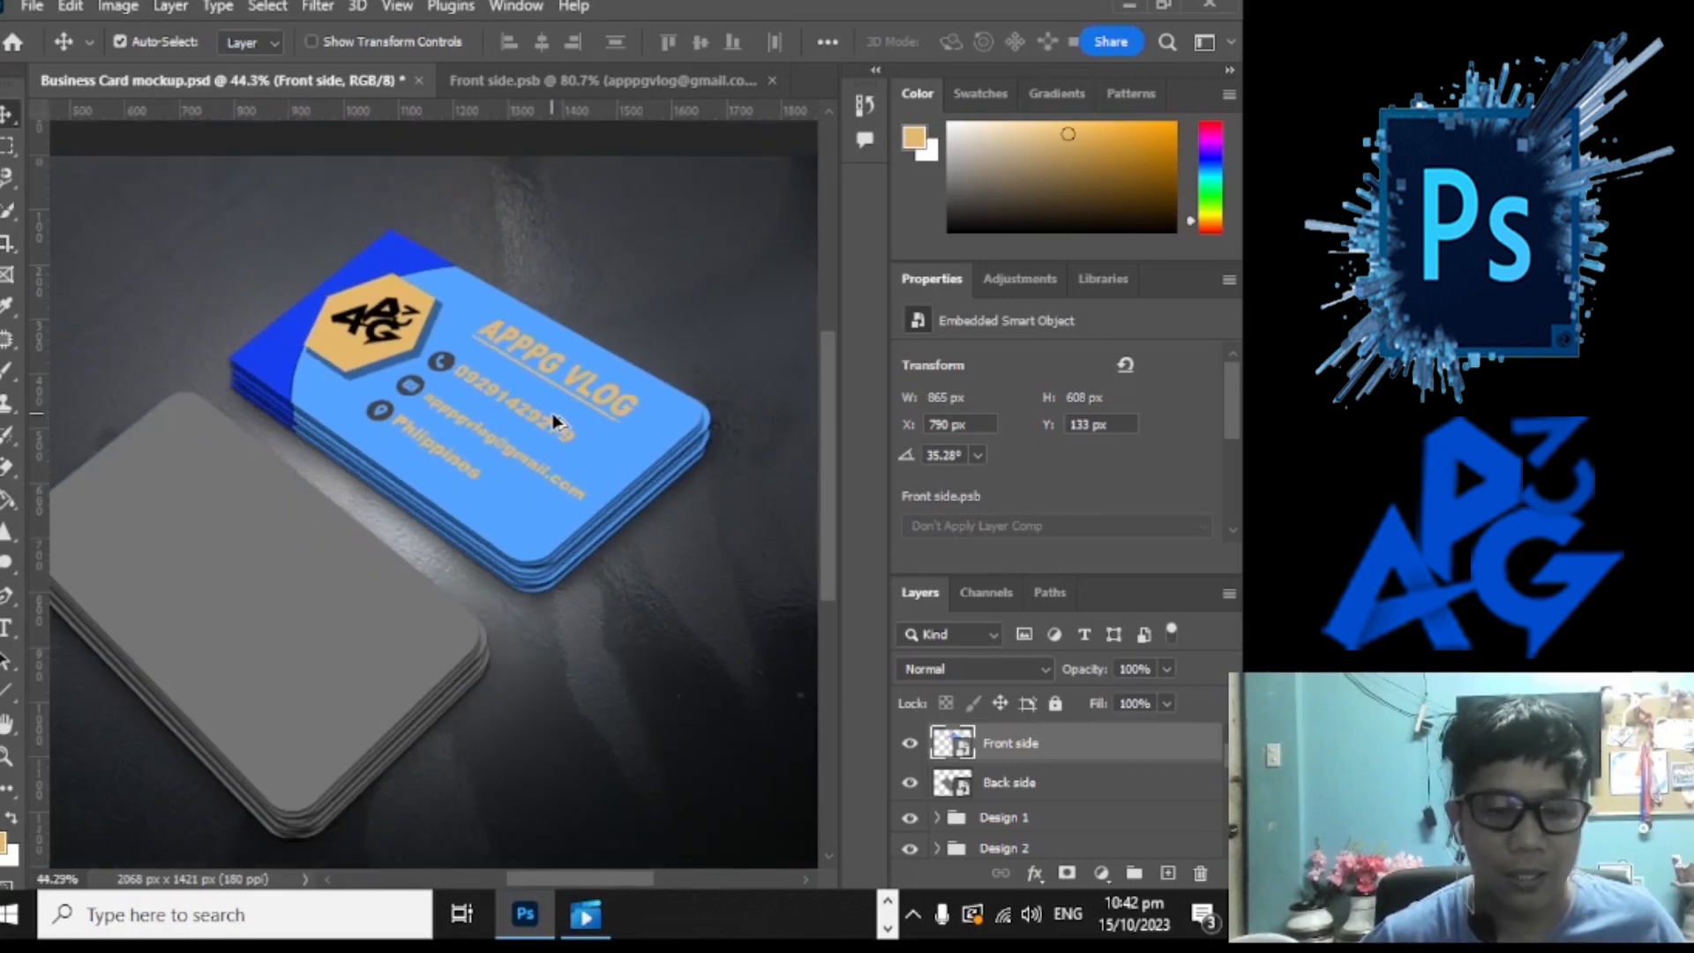
scroll(553, 413, down, 1)
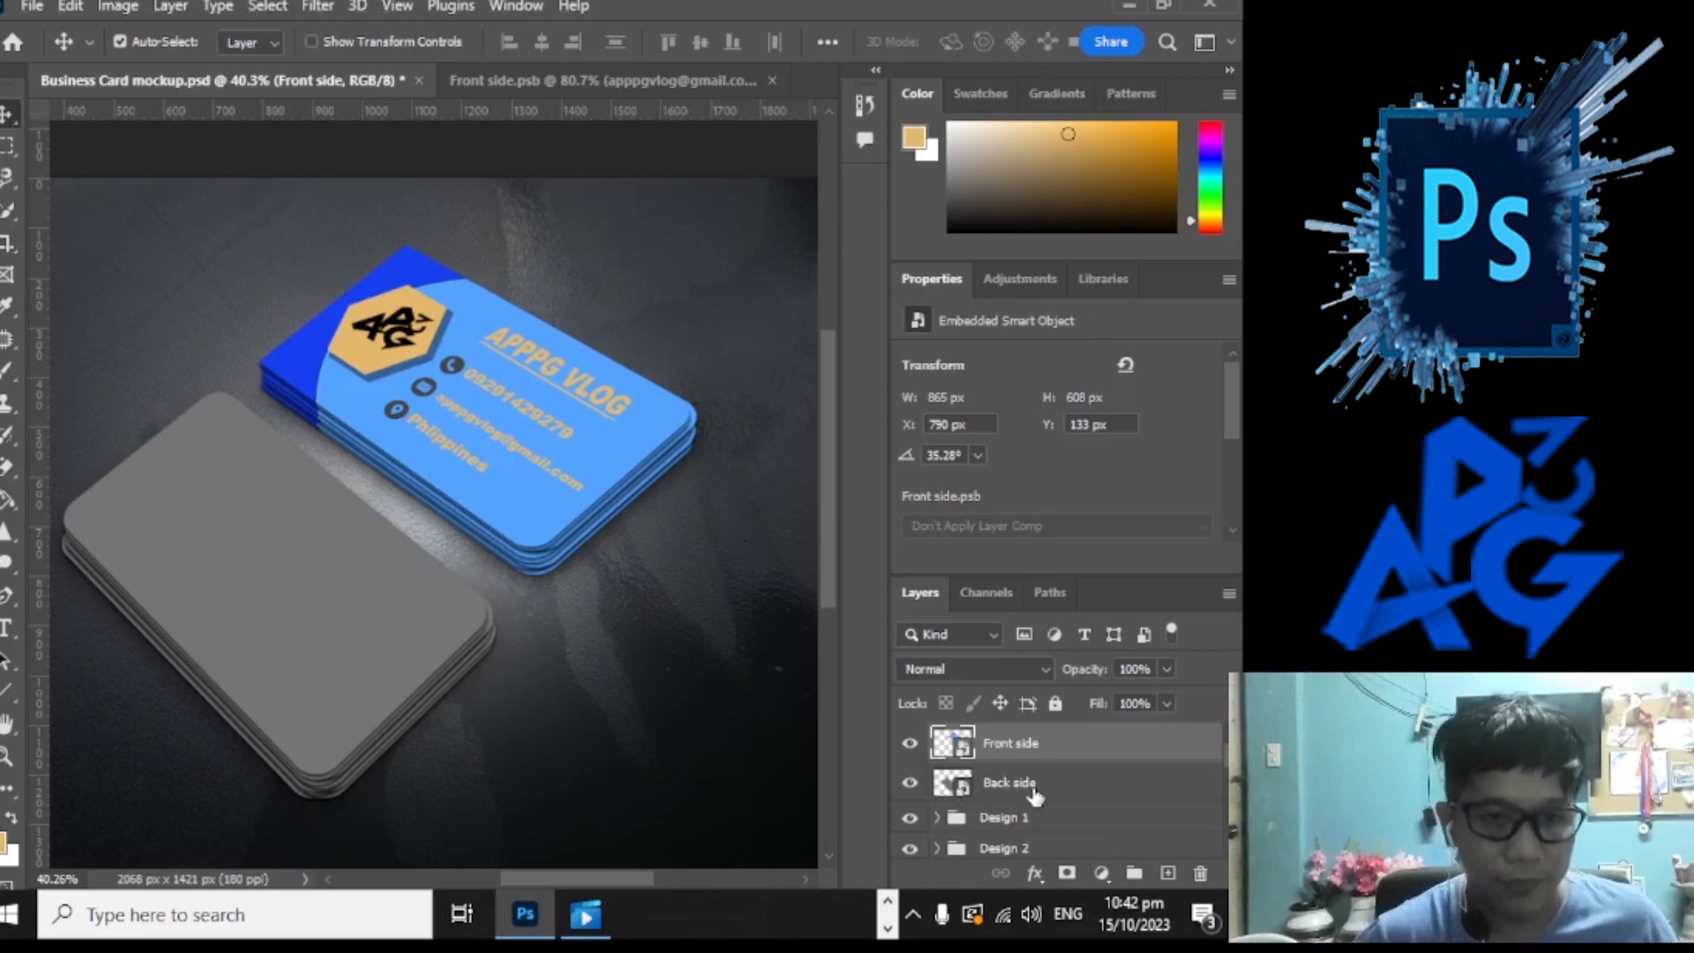
mouse_move(830, 531)
mouse_down()
mouse_move(854, 487)
mouse_move(822, 526)
mouse_up()
key(super)
key(super)
scroll(821, 530, down, 1)
key(super)
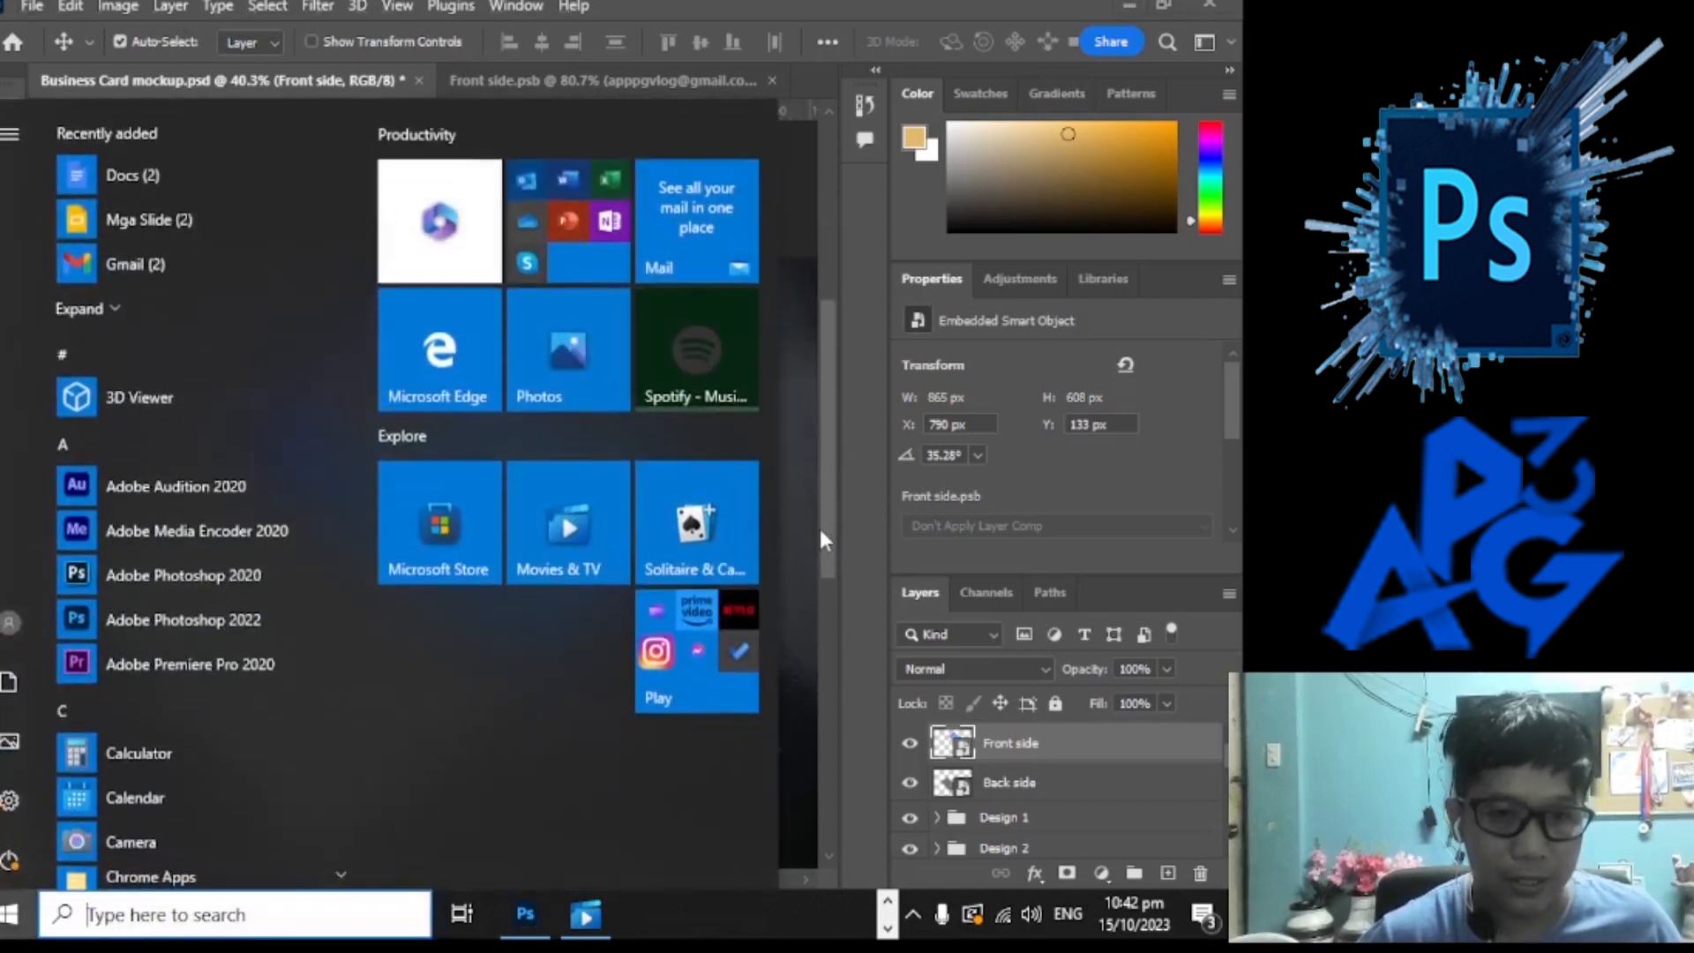
key(super)
scroll(781, 472, up, 5)
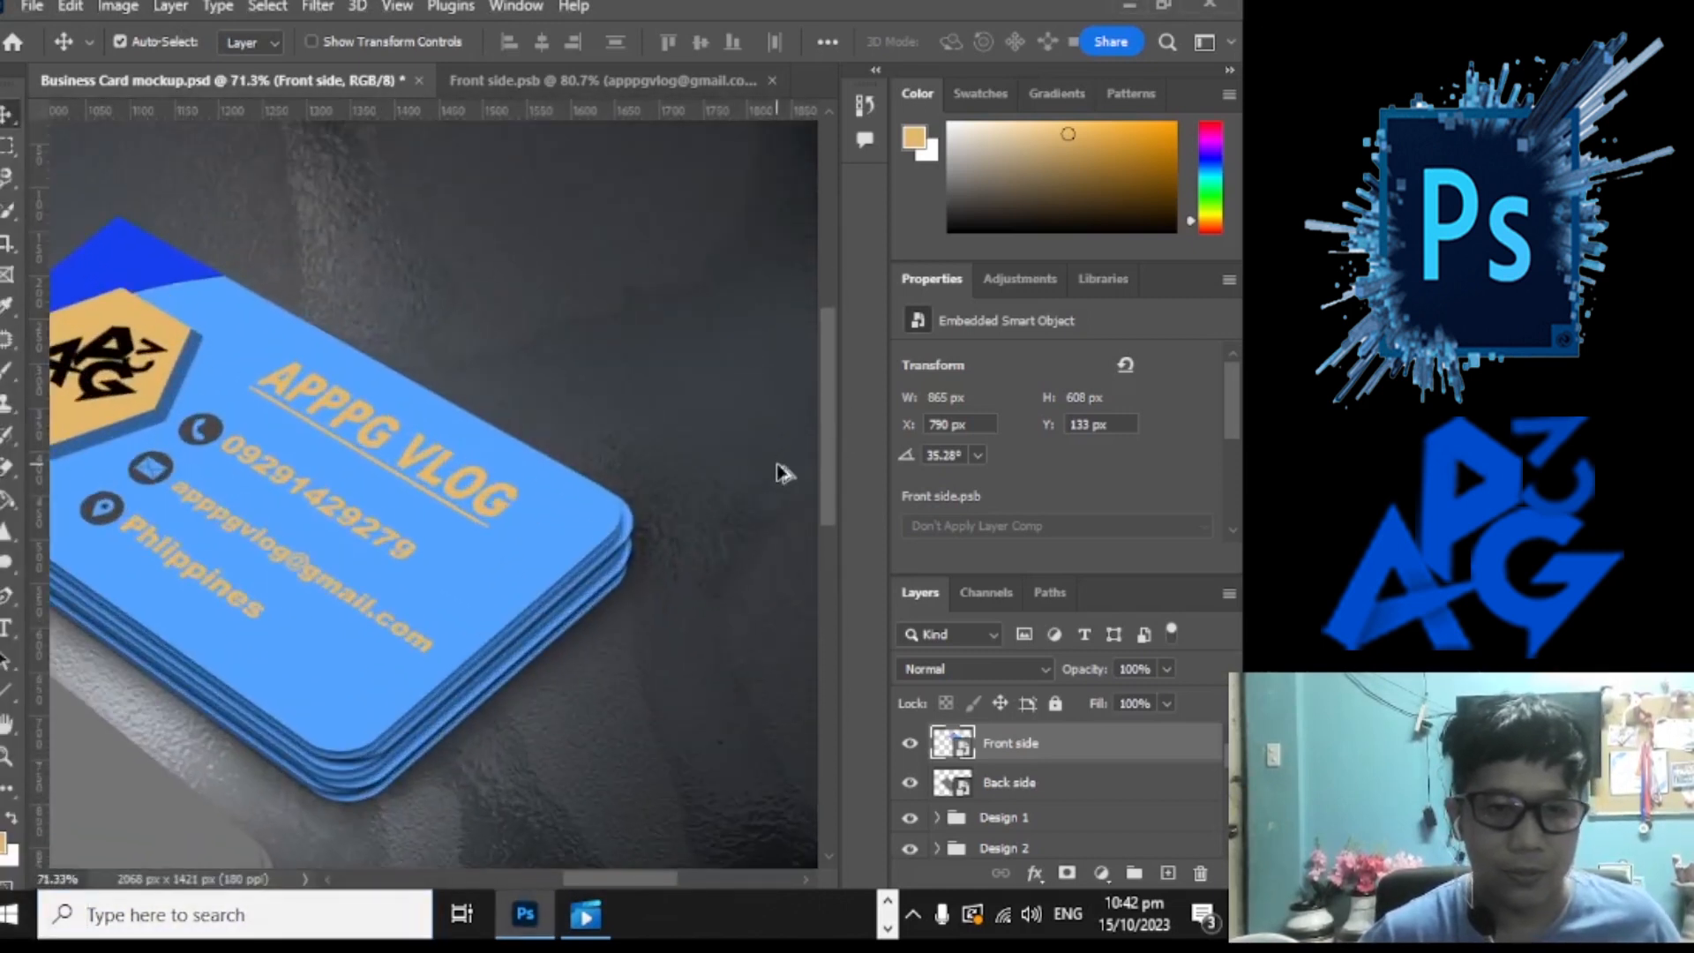
Step: Pan across the stacked 3D cards, then switch to the OBS recording window
drag(675, 879, 640, 884)
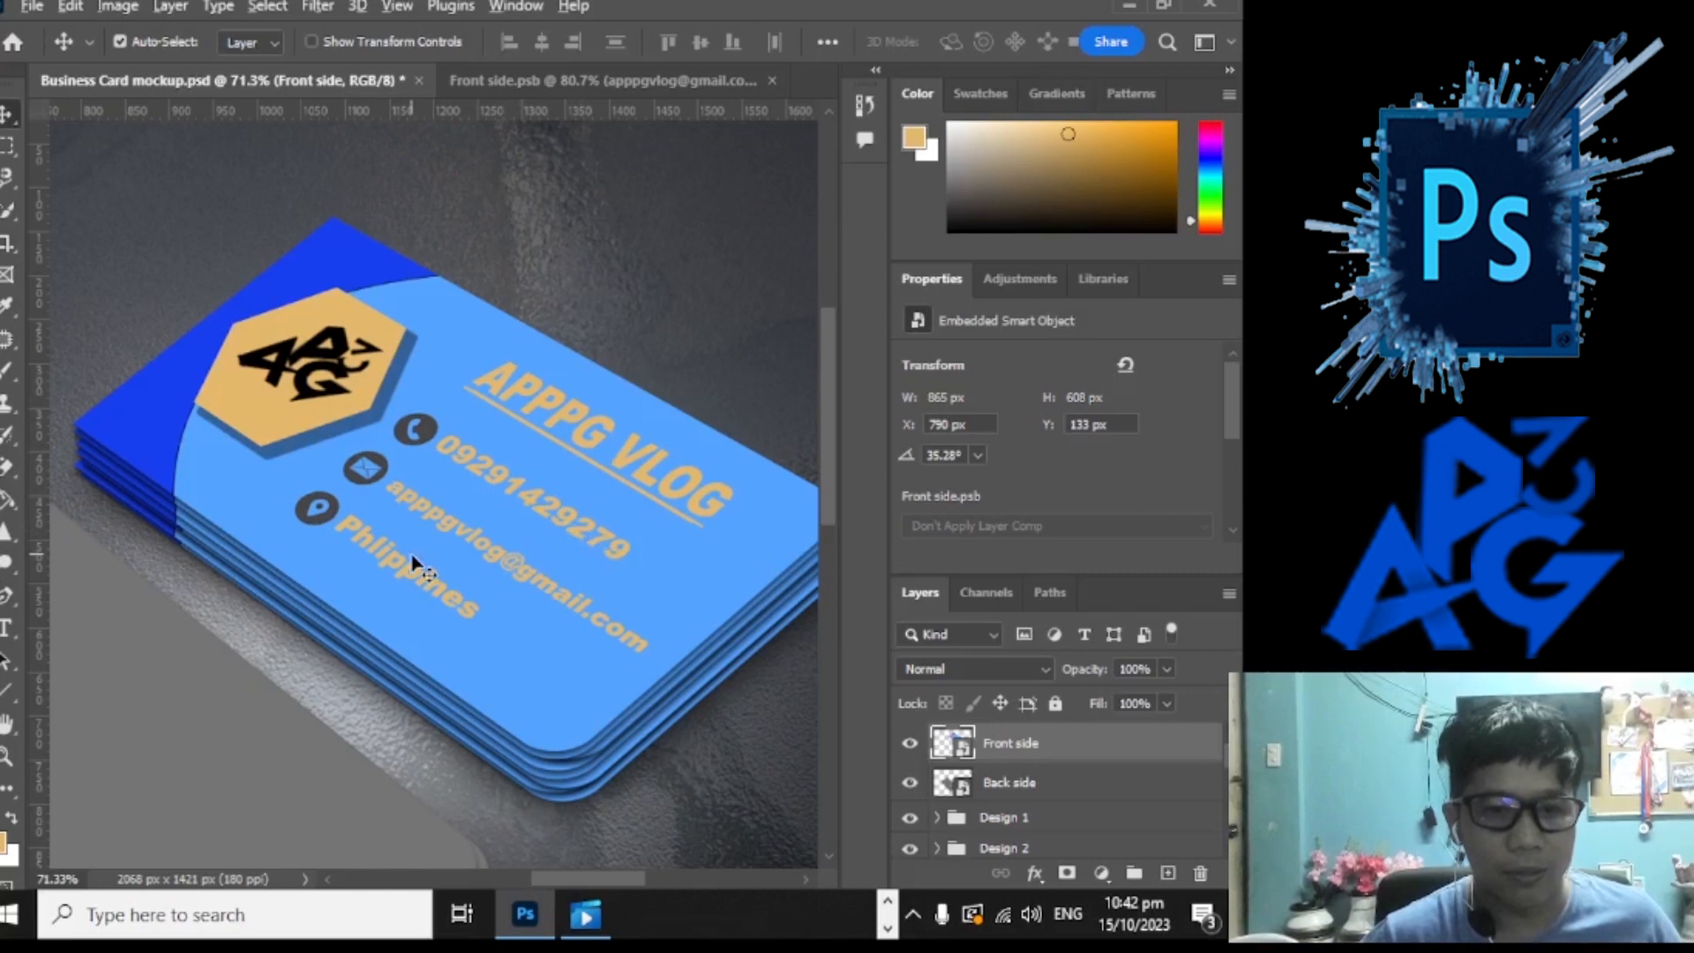
scroll(412, 563, down, 3)
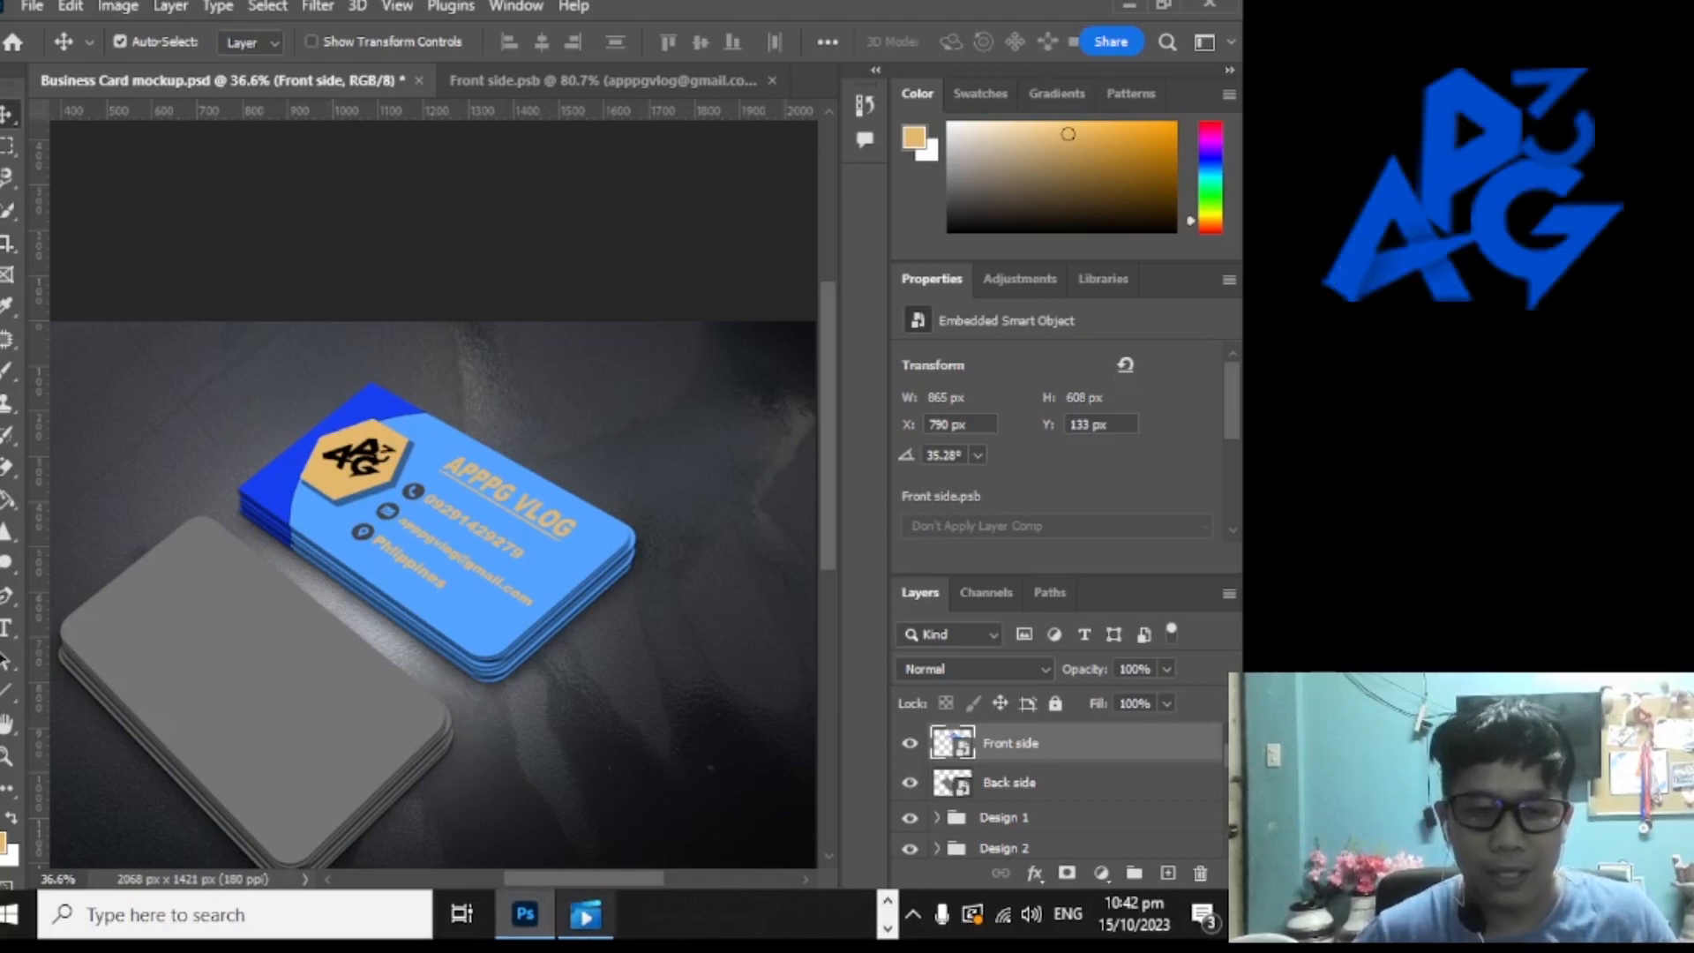
click(887, 928)
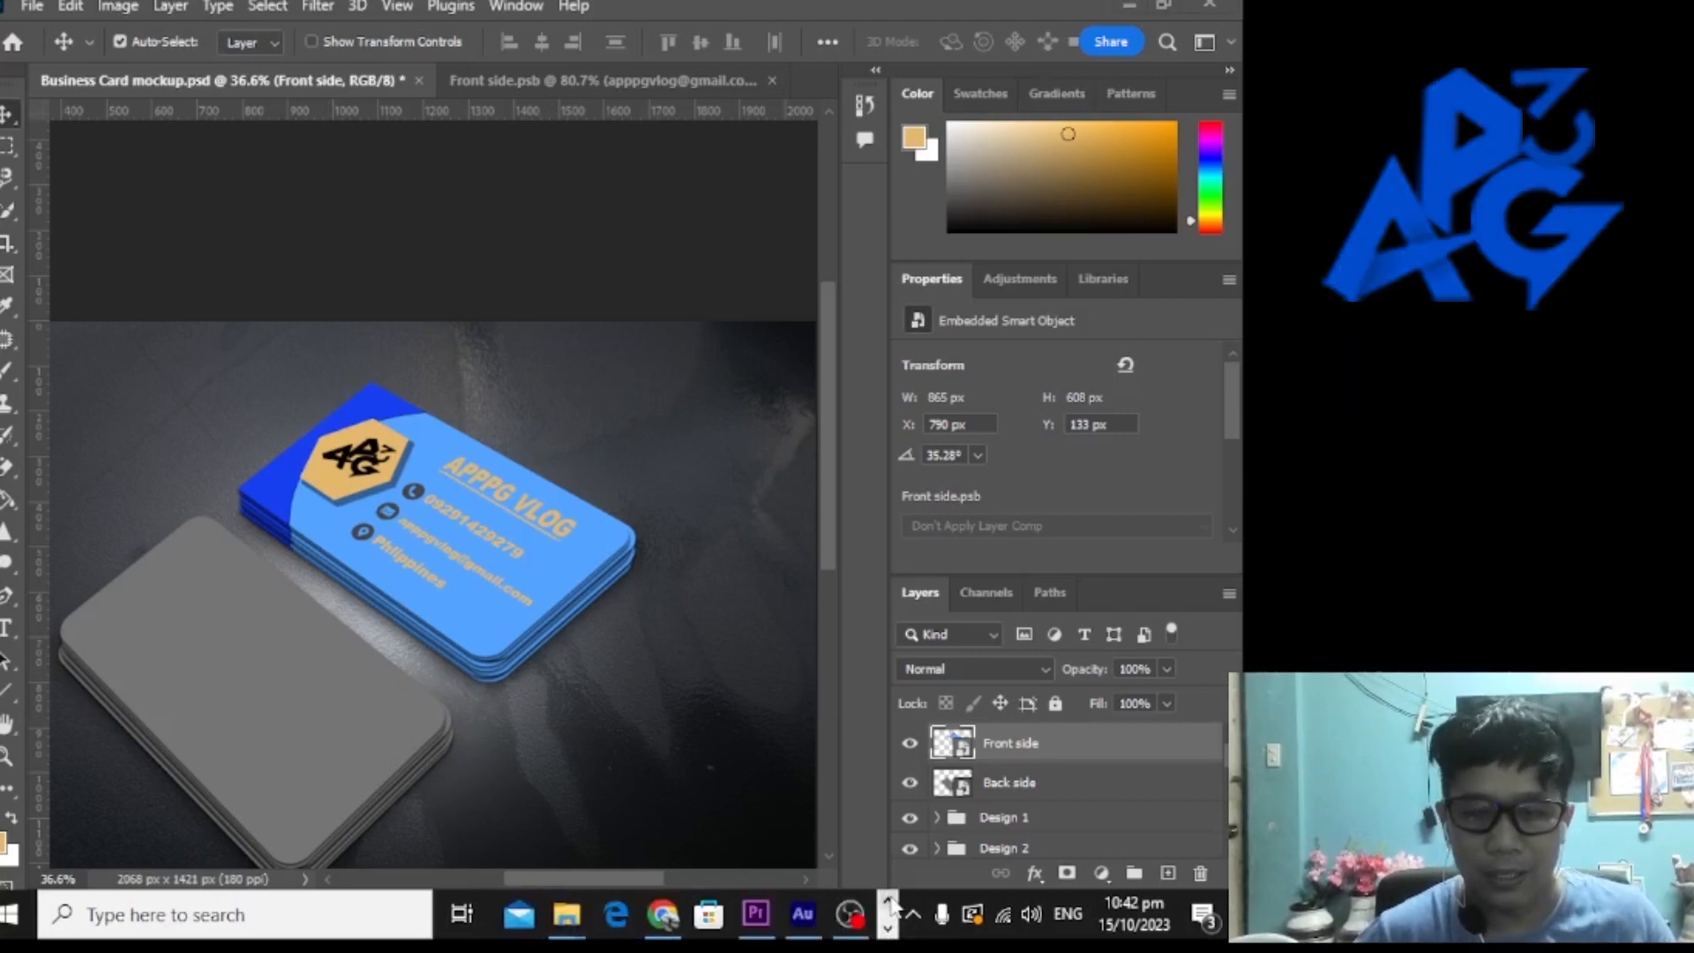
click(849, 917)
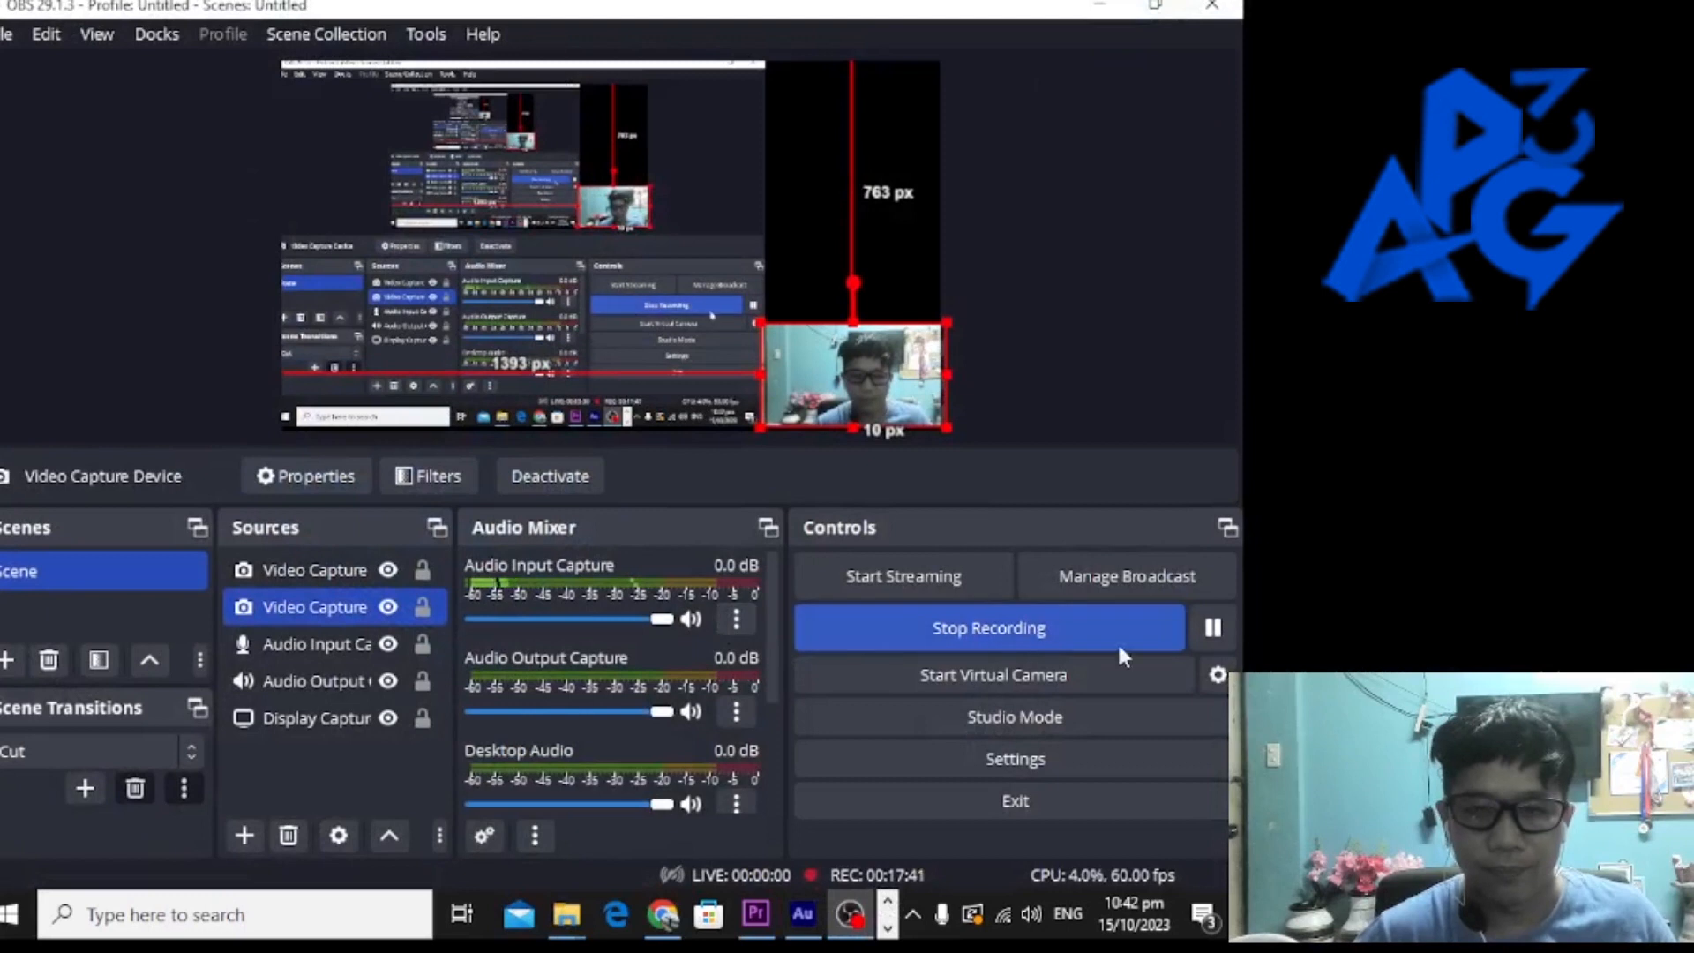